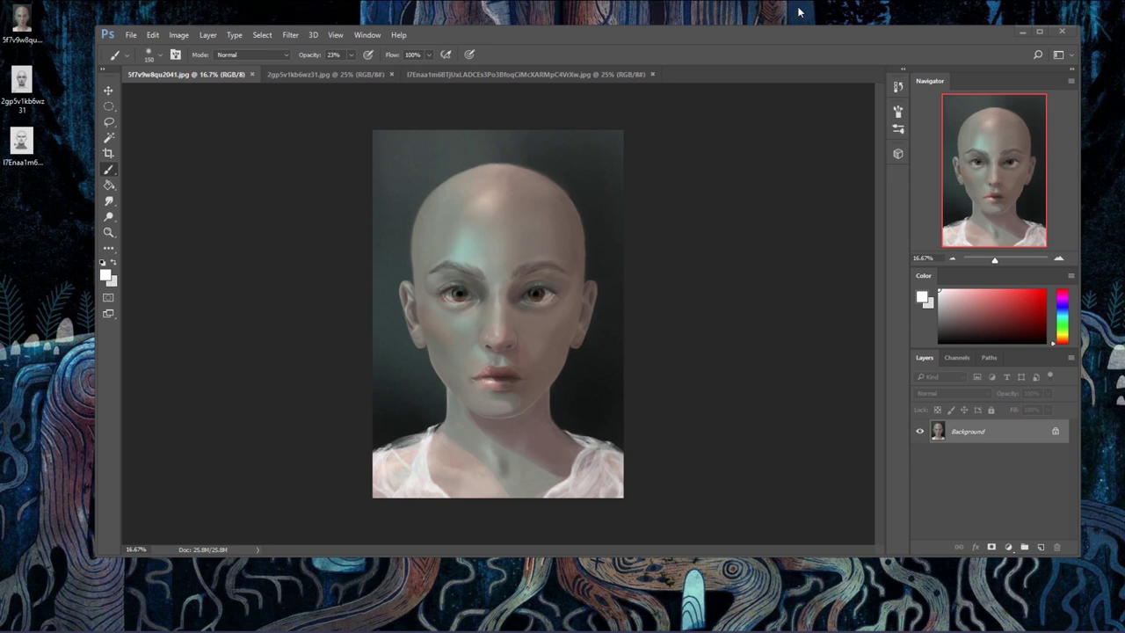
Glance at the istebrak.com website, then return to the Photoshop portrait.
mouse_move(77, 631)
left_click(150, 610)
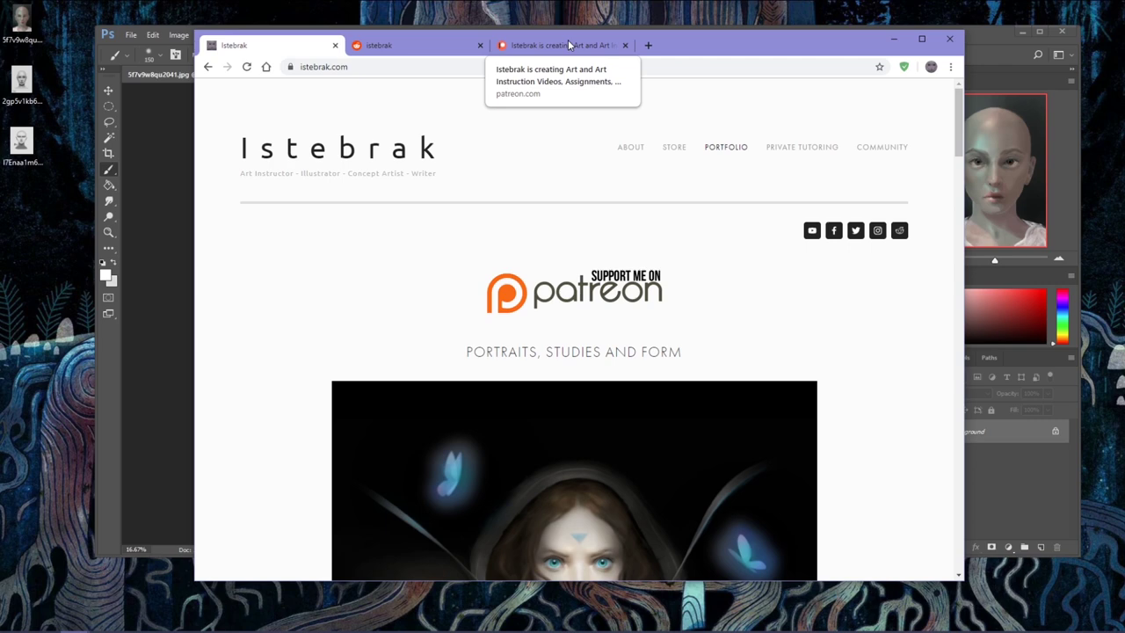
left_click(990, 28)
Flip through the Day7 and Day 13 Female reference tabs, then bring istebrak.com back to front.
left_click(370, 77)
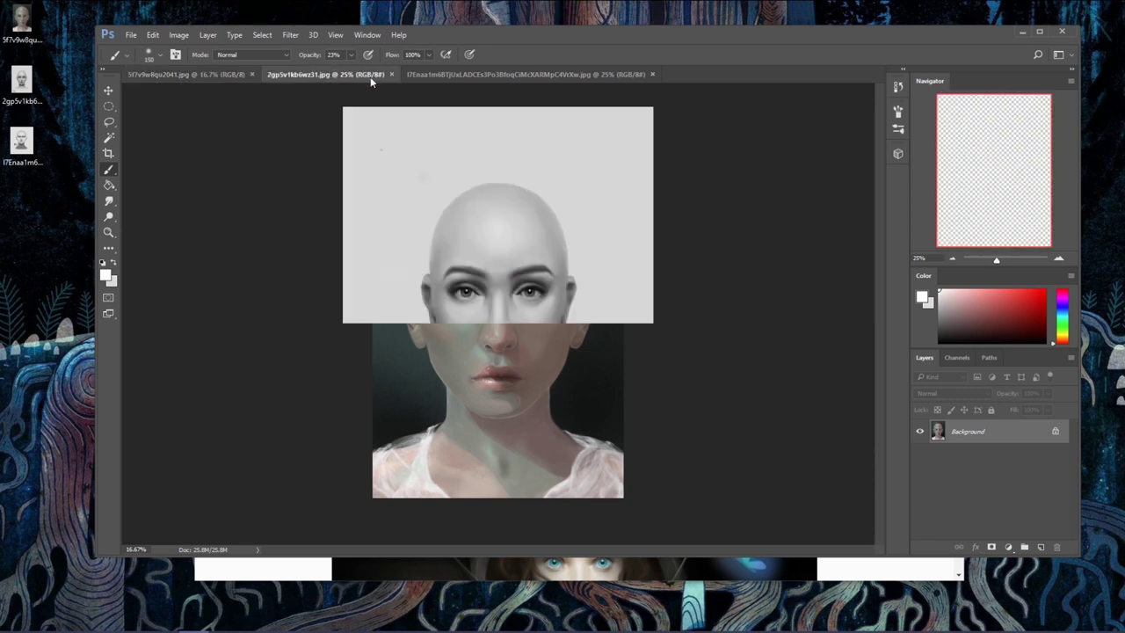
left_click(478, 77)
left_click(316, 74)
left_click(188, 74)
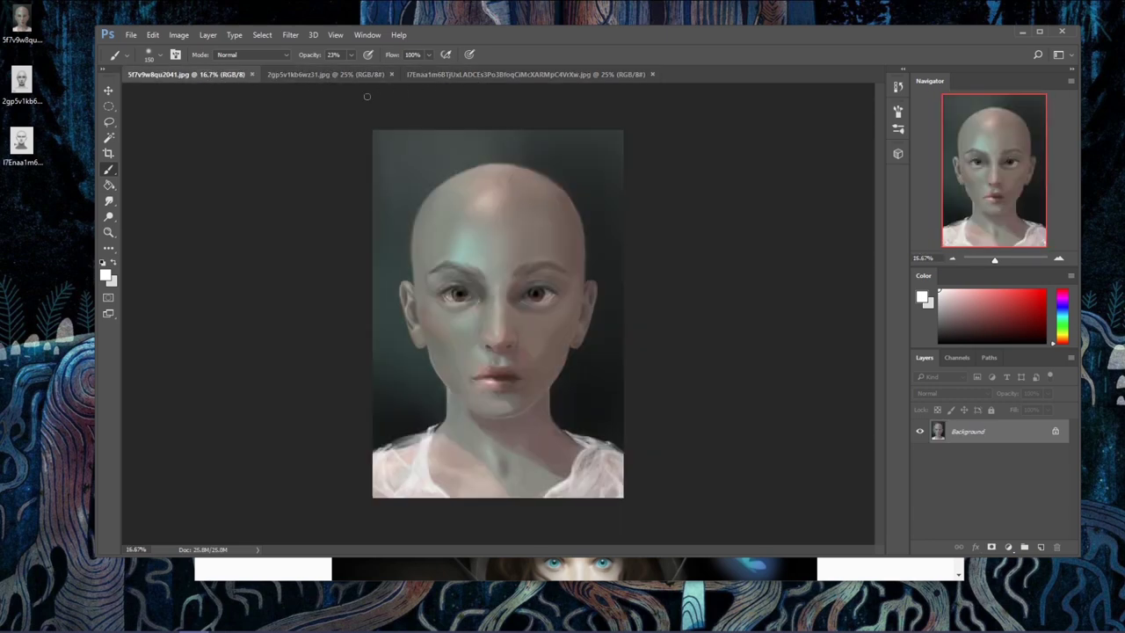
left_click(264, 572)
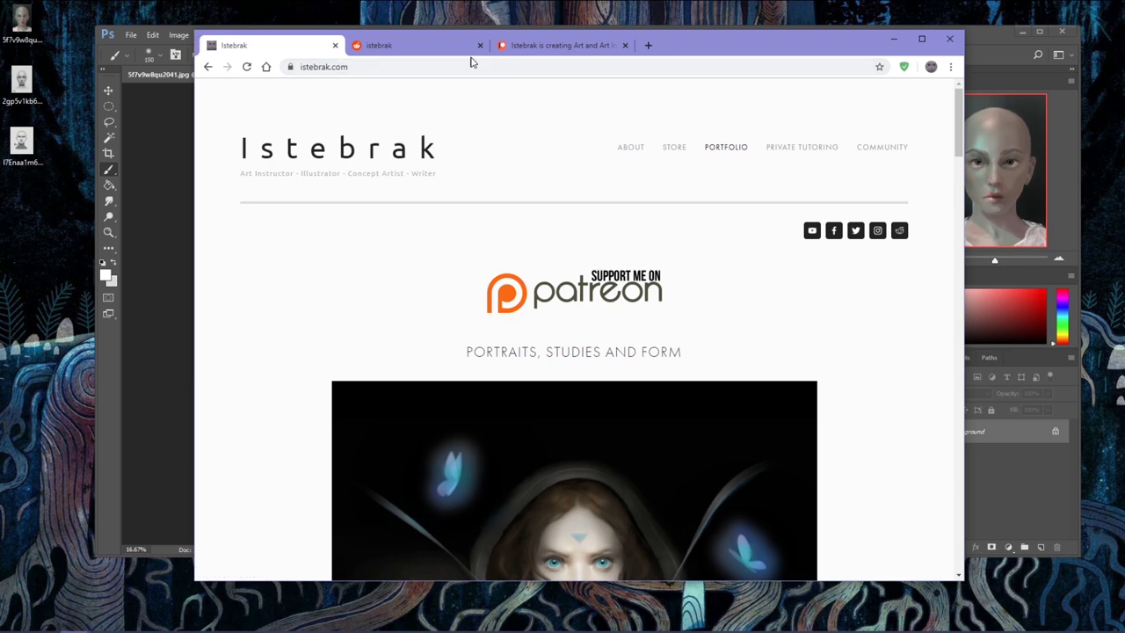
Read the 2019 Holiday Challenge - Wizard Battle Illustration post on r/istebrak, return to the feed, and open the calendar.
left_click(400, 45)
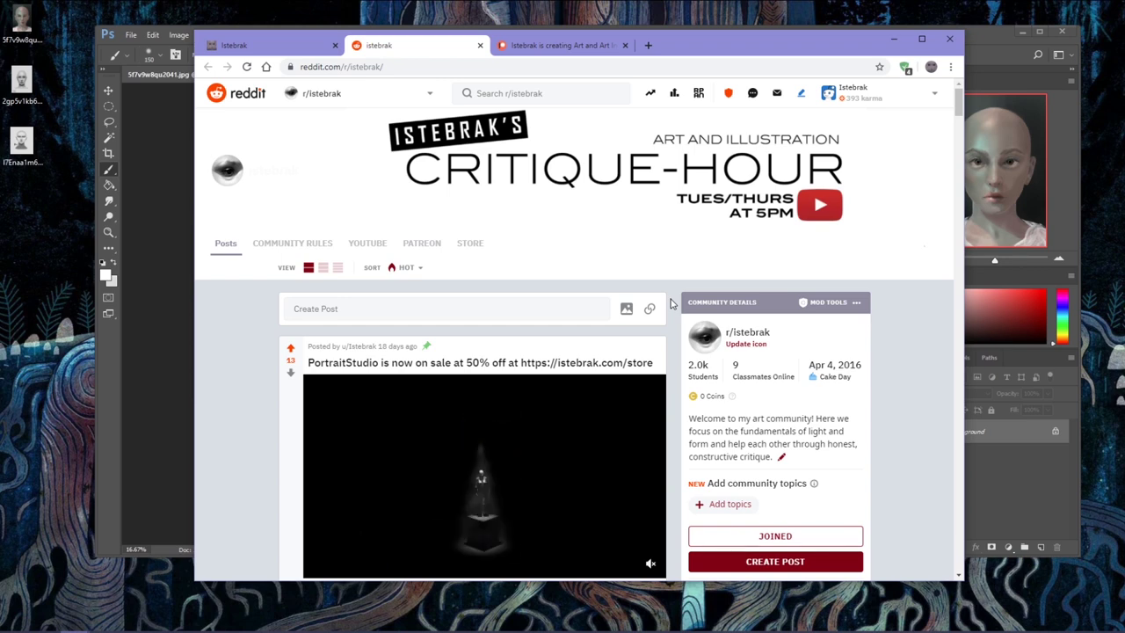
scroll(670, 303, "down", 3)
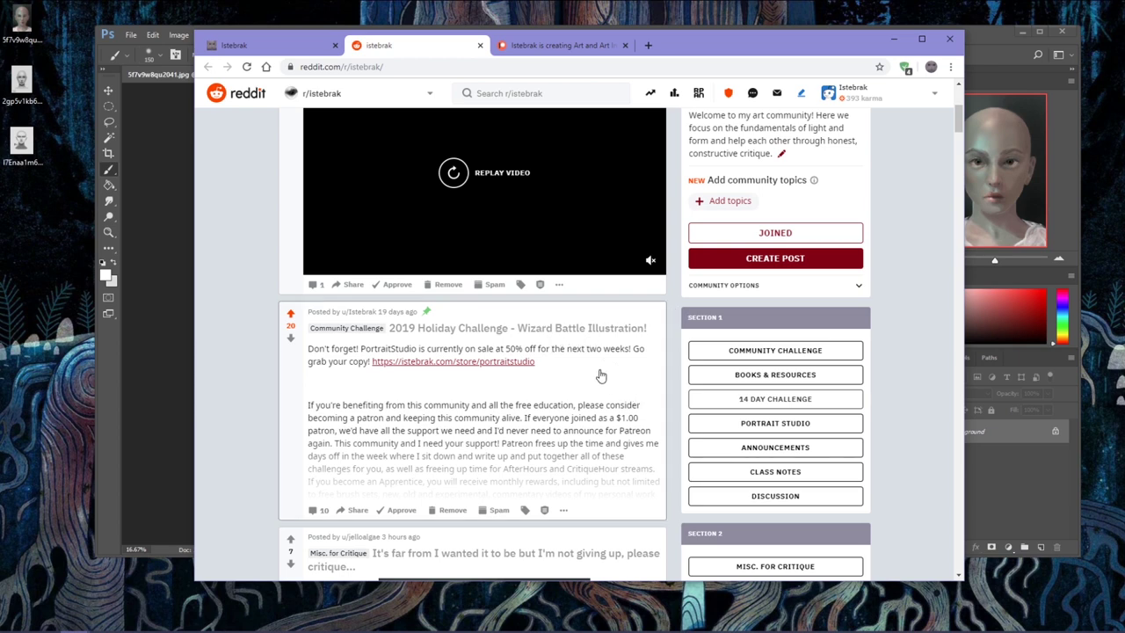
left_click(475, 381)
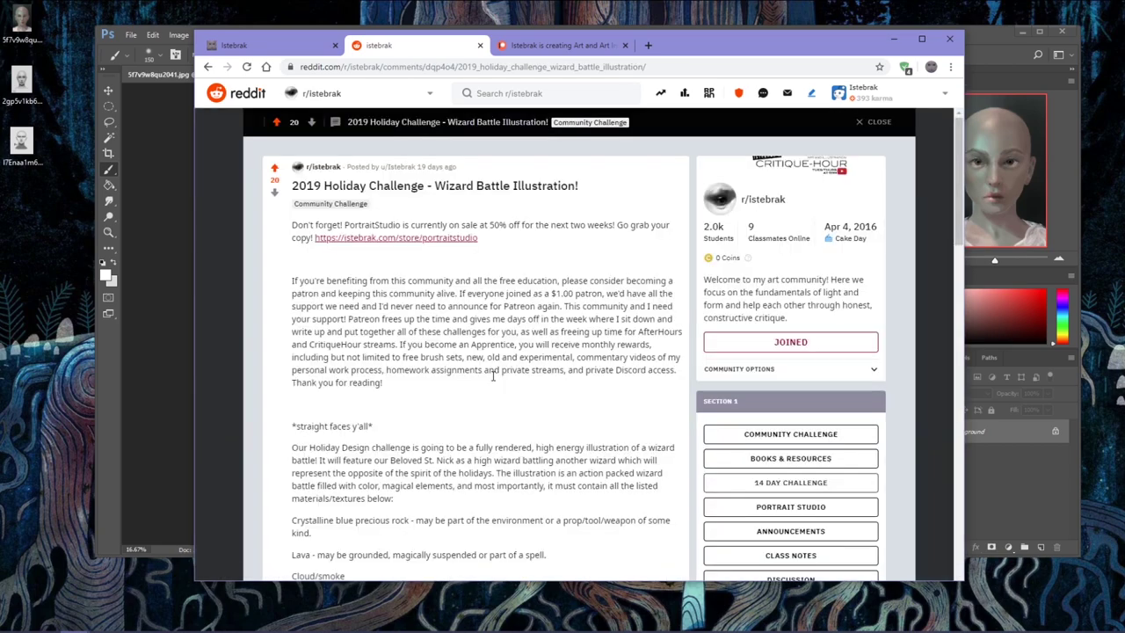
scroll(571, 298, "down", 8)
scroll(554, 299, "up", 8)
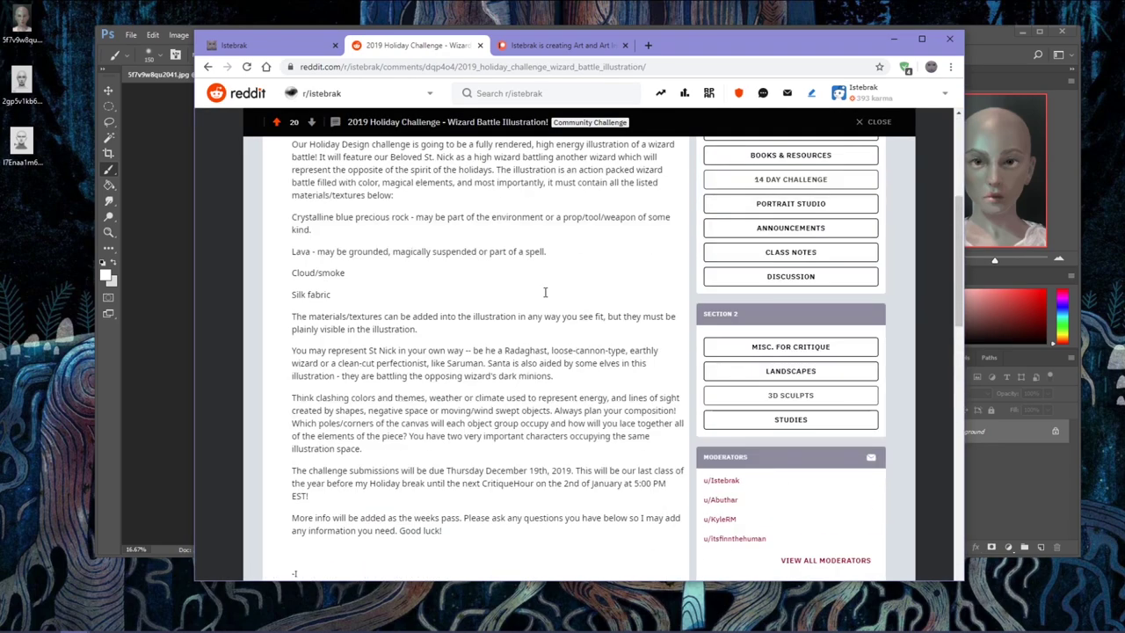
left_click(207, 66)
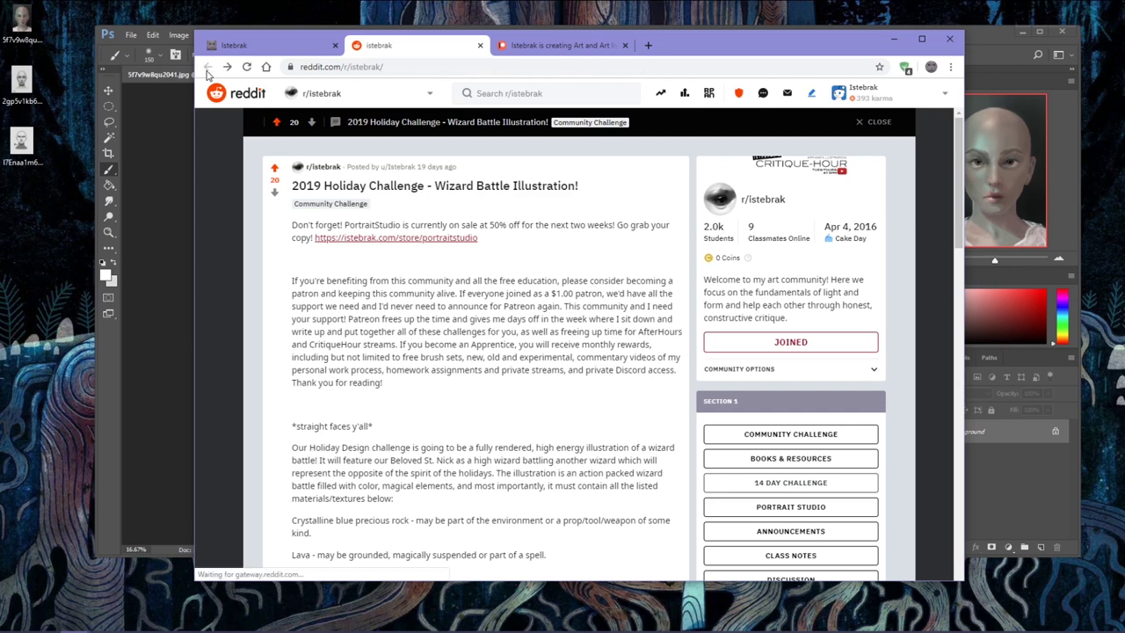
left_click(1094, 628)
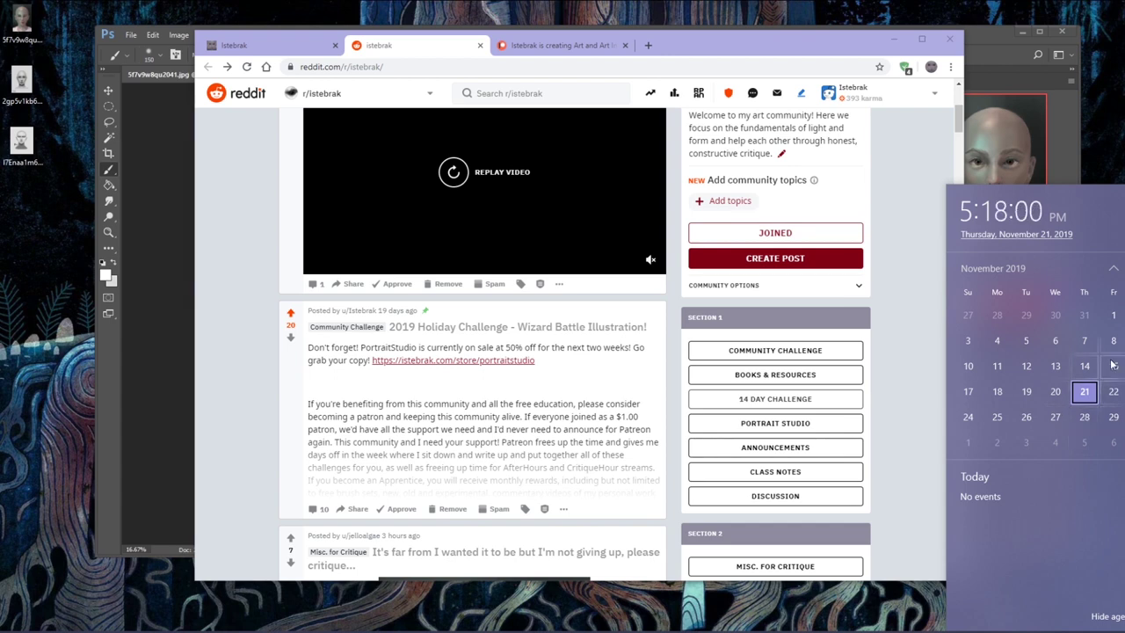
Scroll the calendar ahead to December 2019, then dismiss it.
scroll(1084, 418, "down", 1)
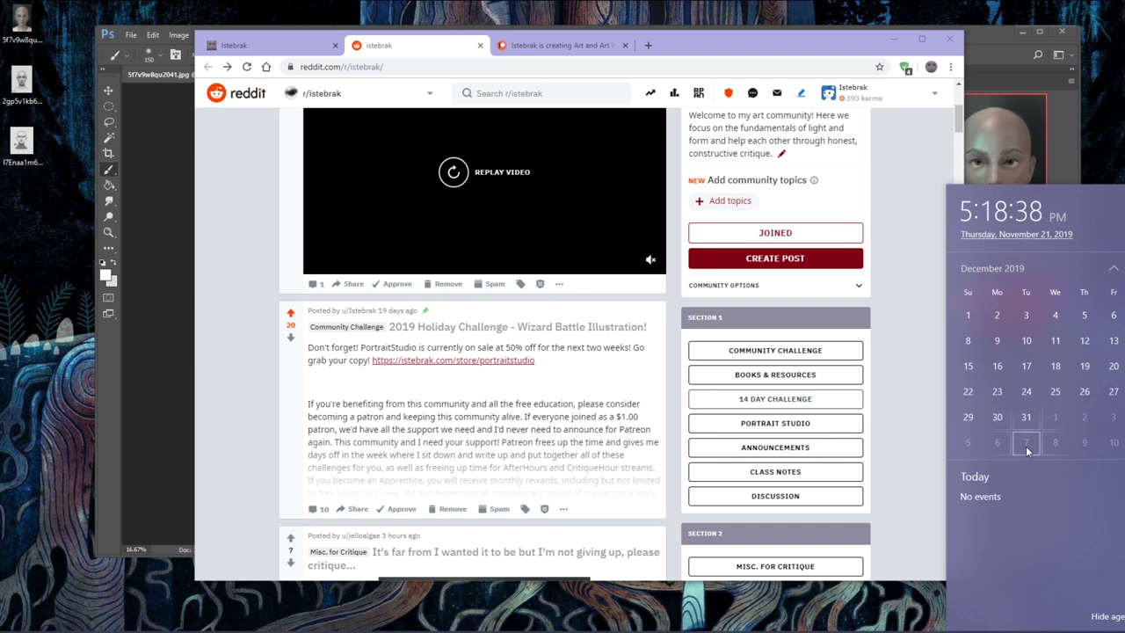
key("Escape")
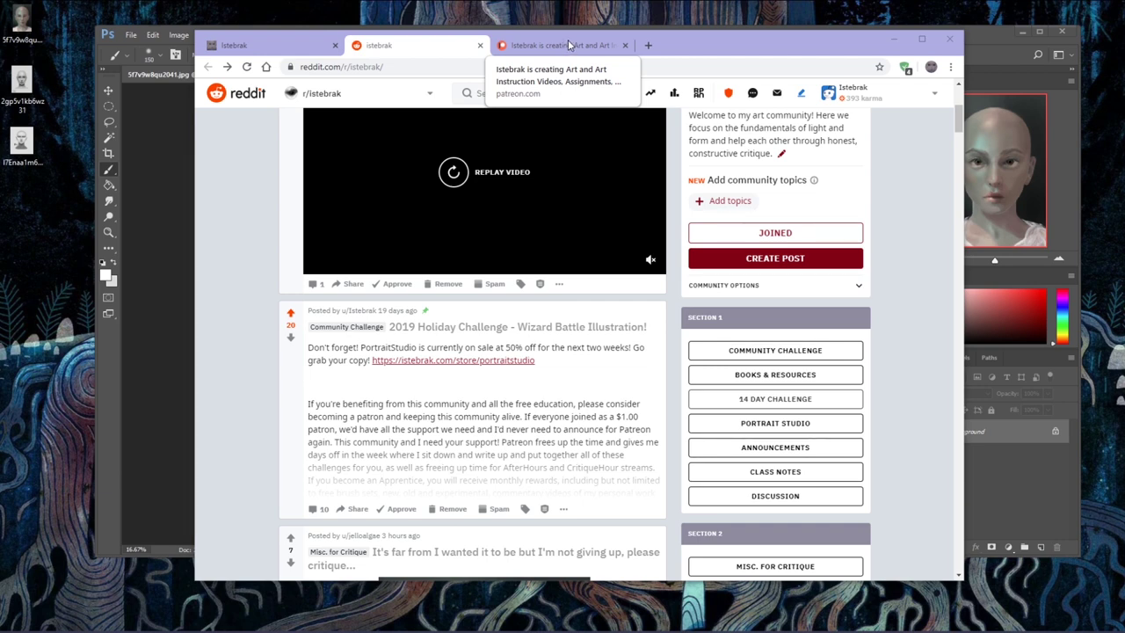
View the artist's Instagram profile from istebrak.com, then close that tab.
left_click(293, 47)
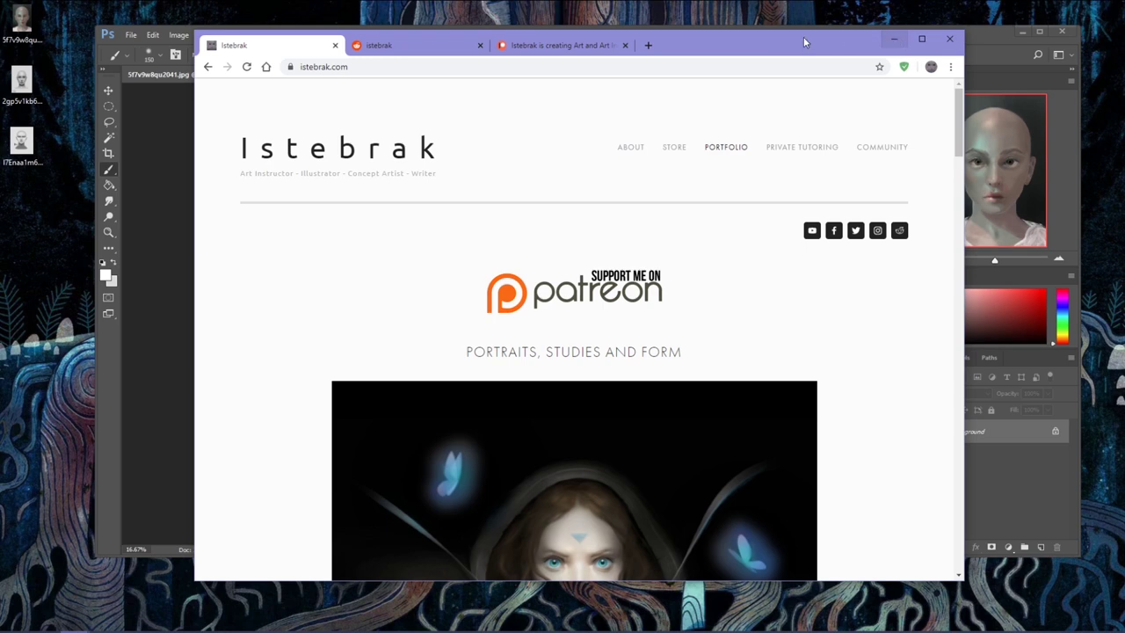
left_click(877, 231)
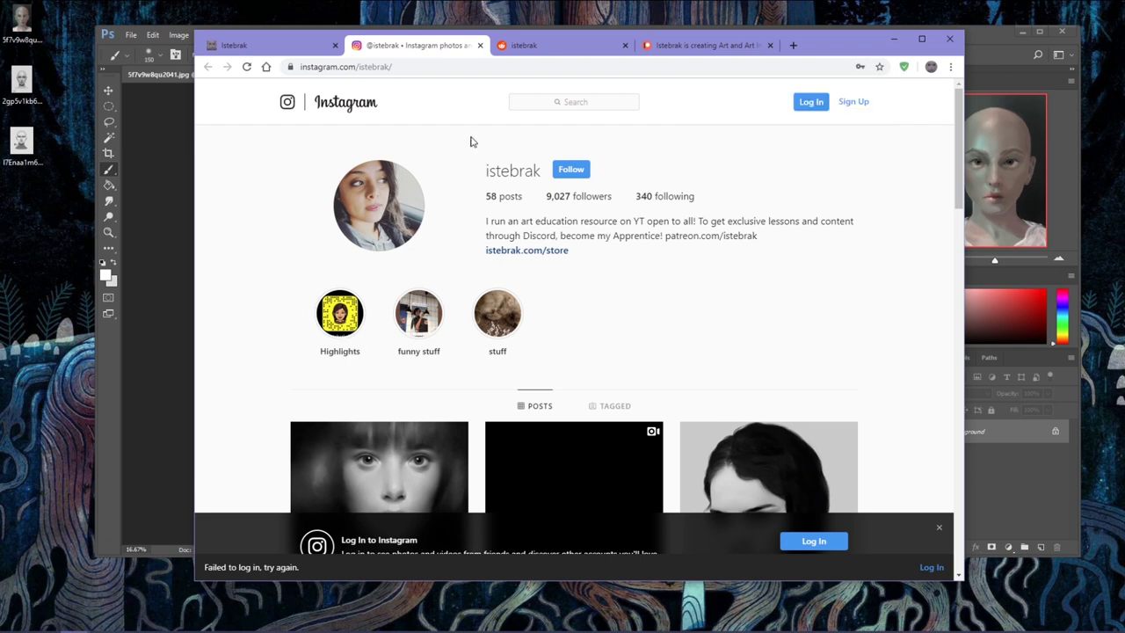
left_click(479, 46)
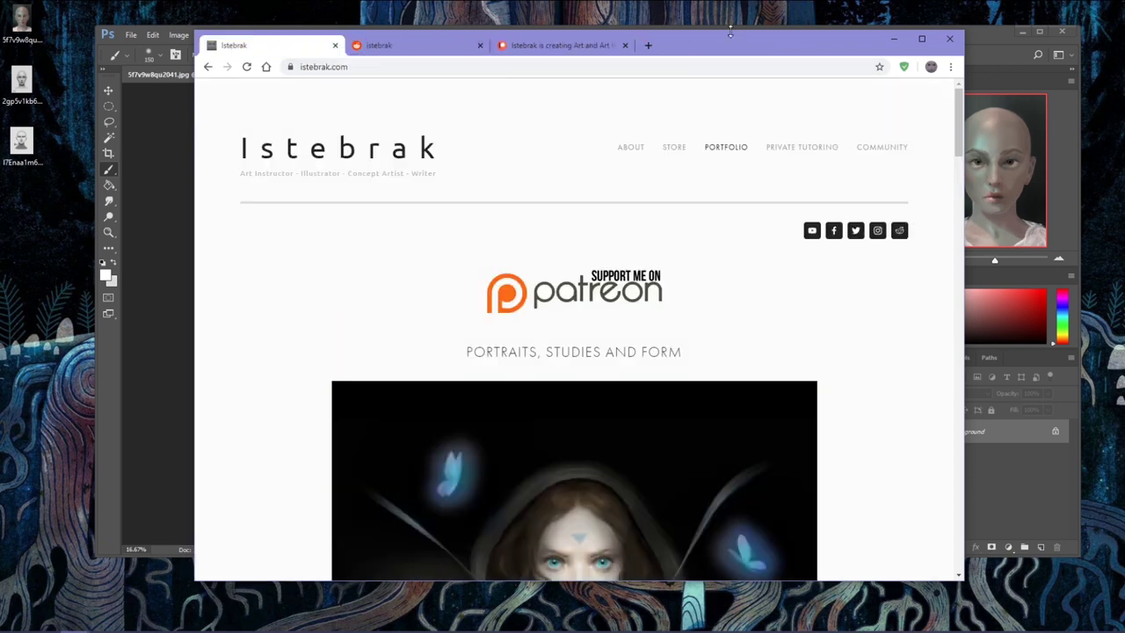
Nudge the Chrome window slightly and go back to the Reddit page.
left_click(797, 12)
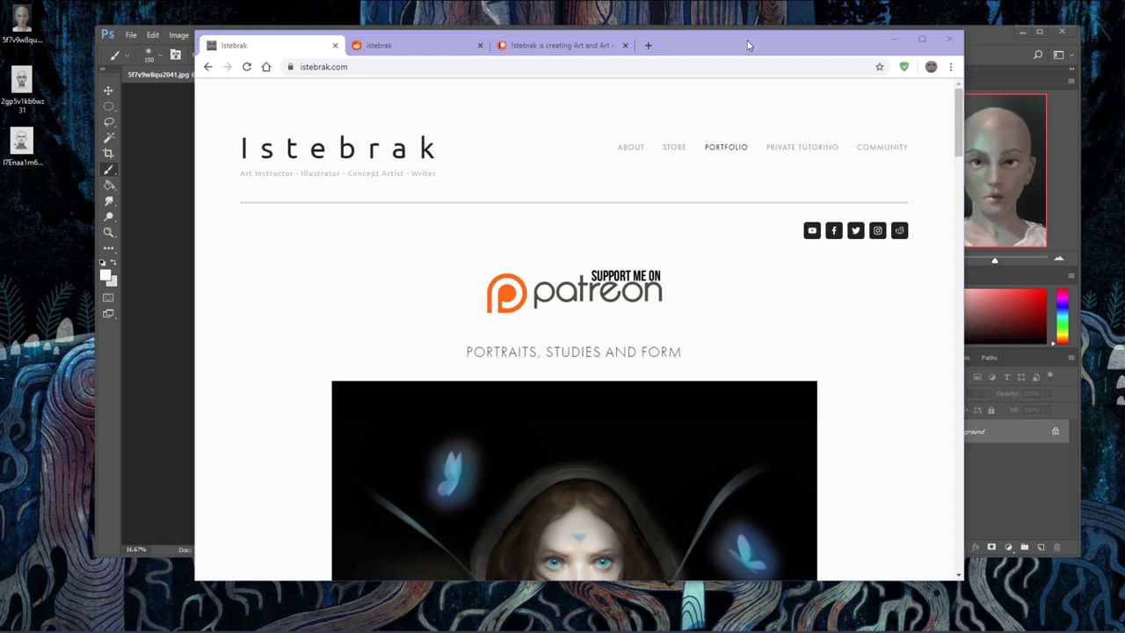
left_click_drag(748, 41, 761, 48)
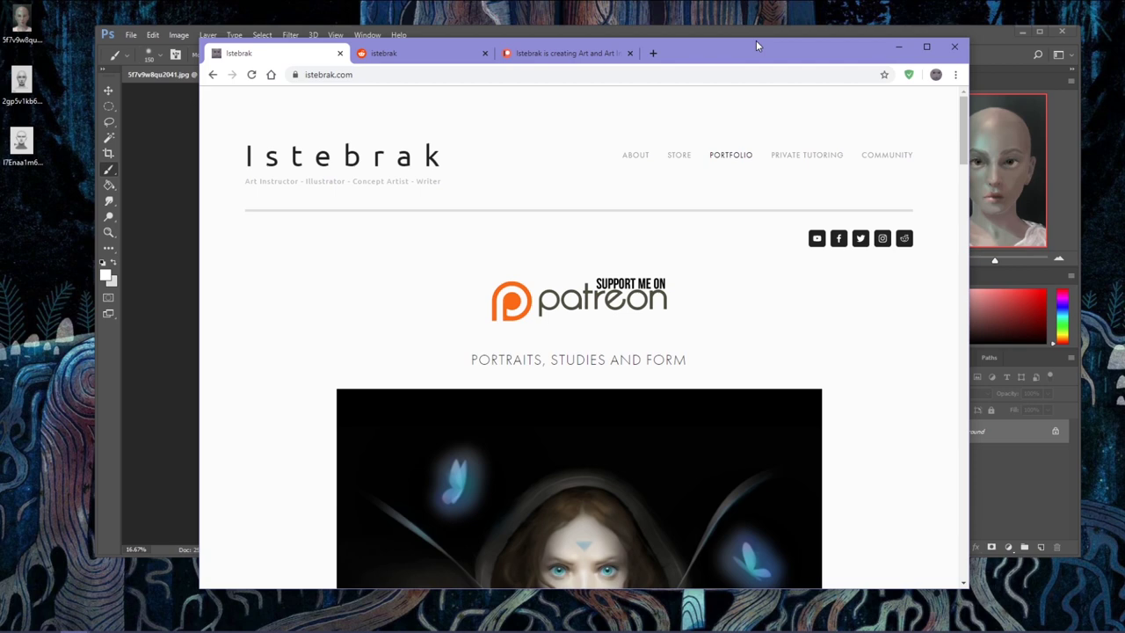
left_click_drag(760, 50, 754, 54)
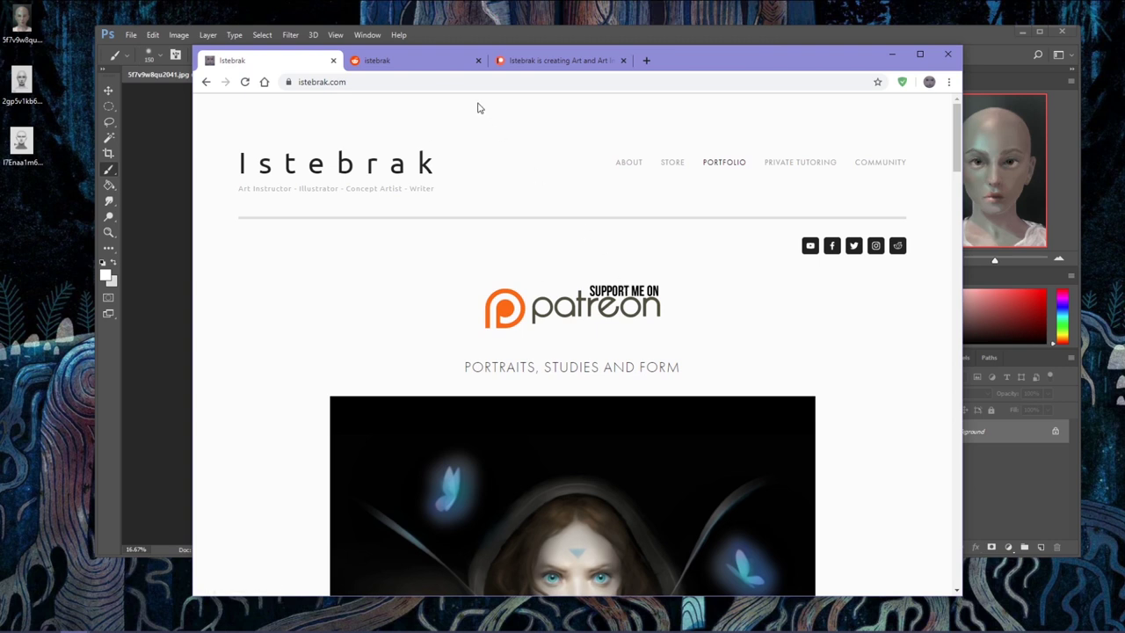
left_click(417, 55)
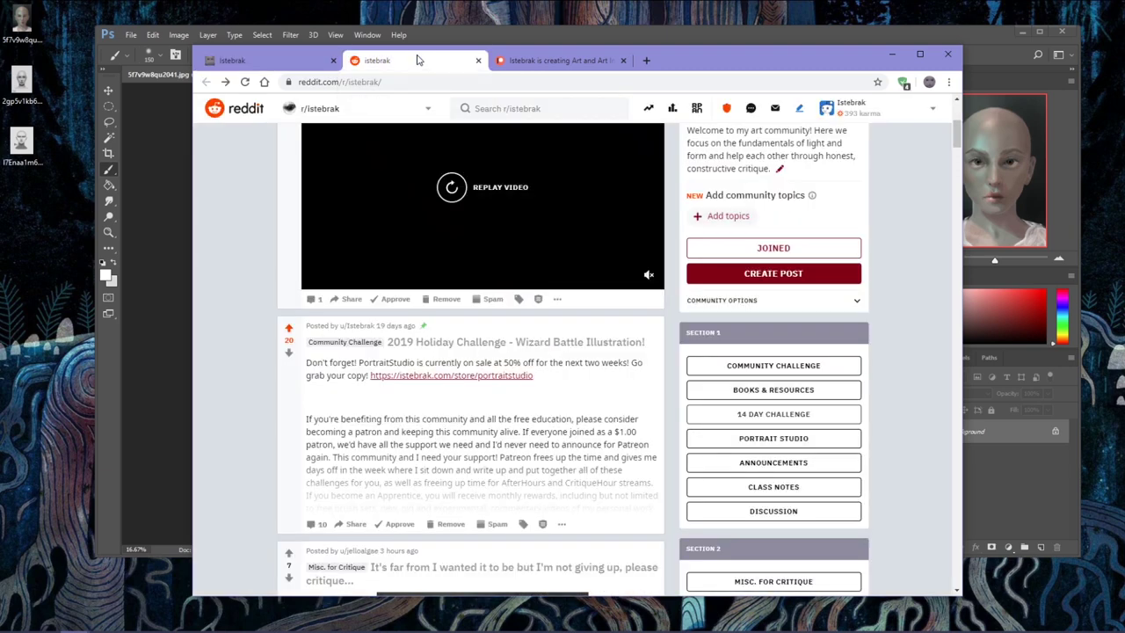
Review the Istebrak Patreon tiers at $1, $5 and $10 per month, then close the page.
left_click(569, 60)
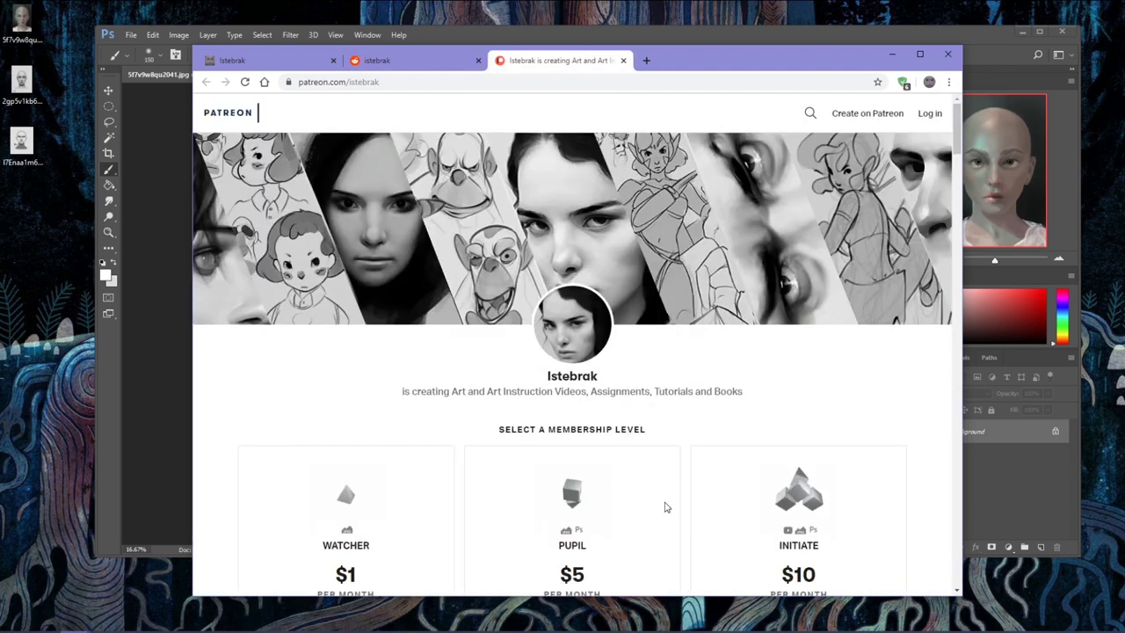
scroll(685, 447, "down", 2)
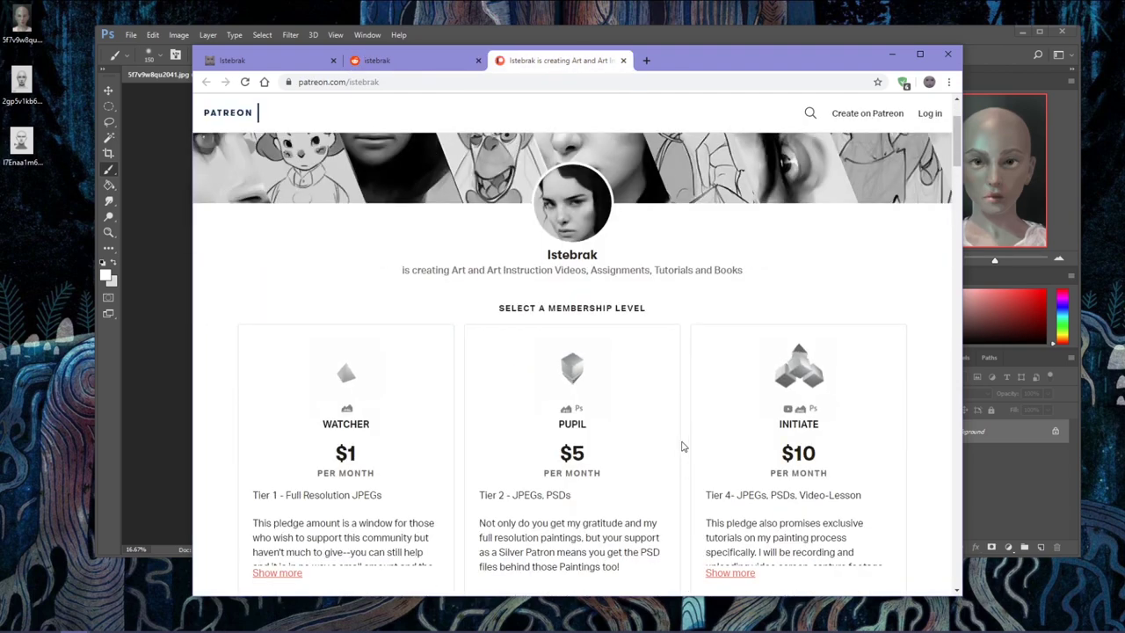
scroll(682, 446, "down", 2)
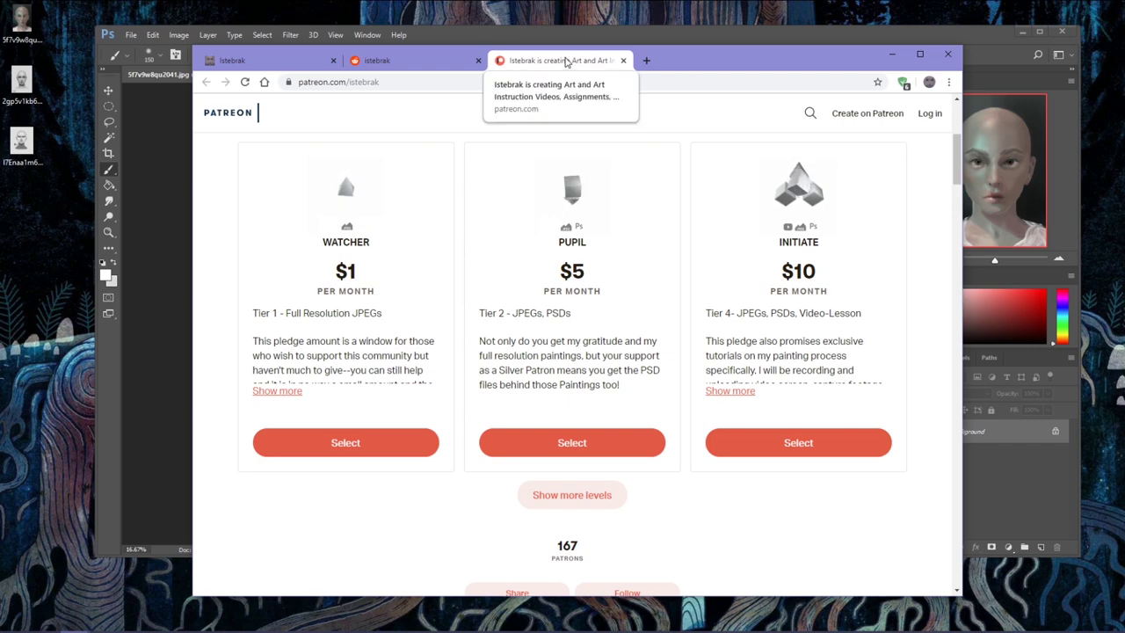
left_click(622, 60)
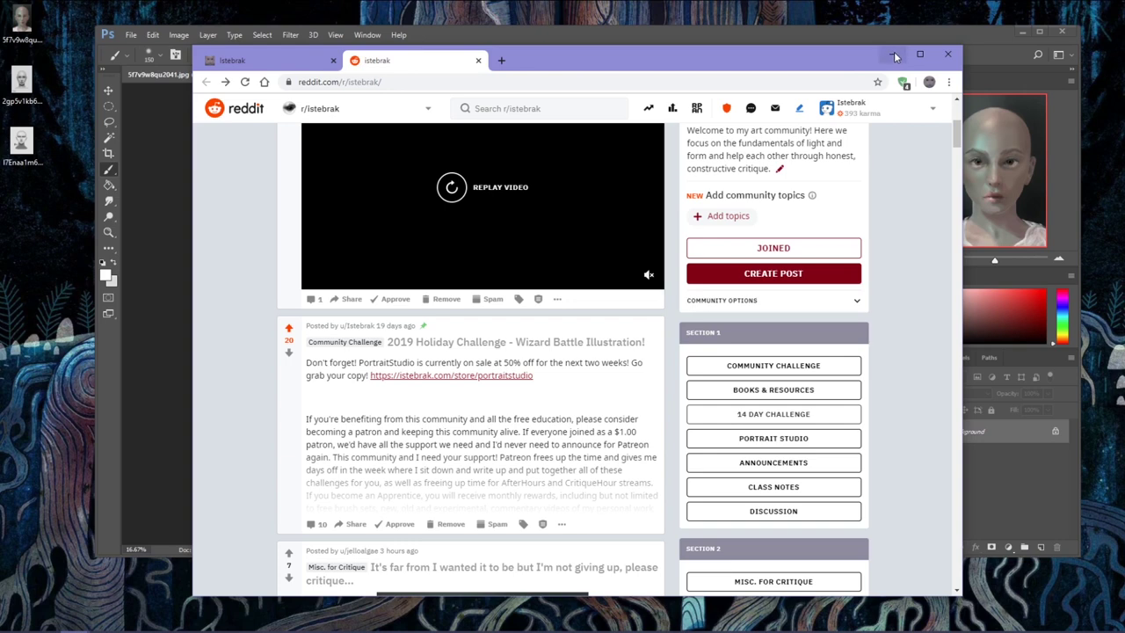
Bring Photoshop full-screen in front of the browser and add a new empty layer.
key("ctrl+shift+w")
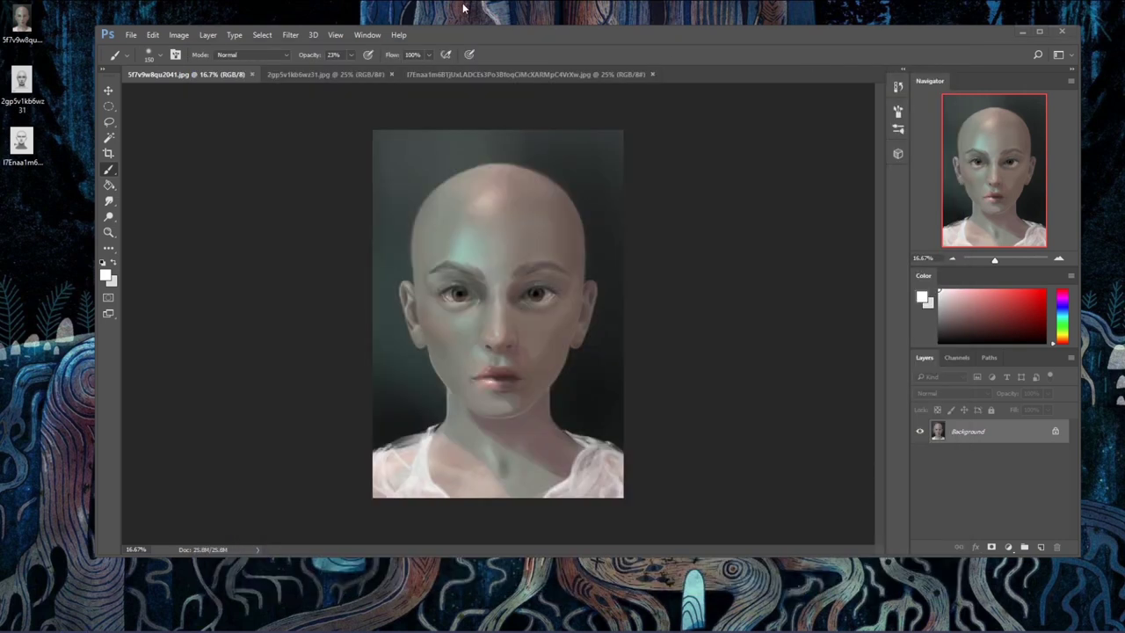
double_click(566, 37)
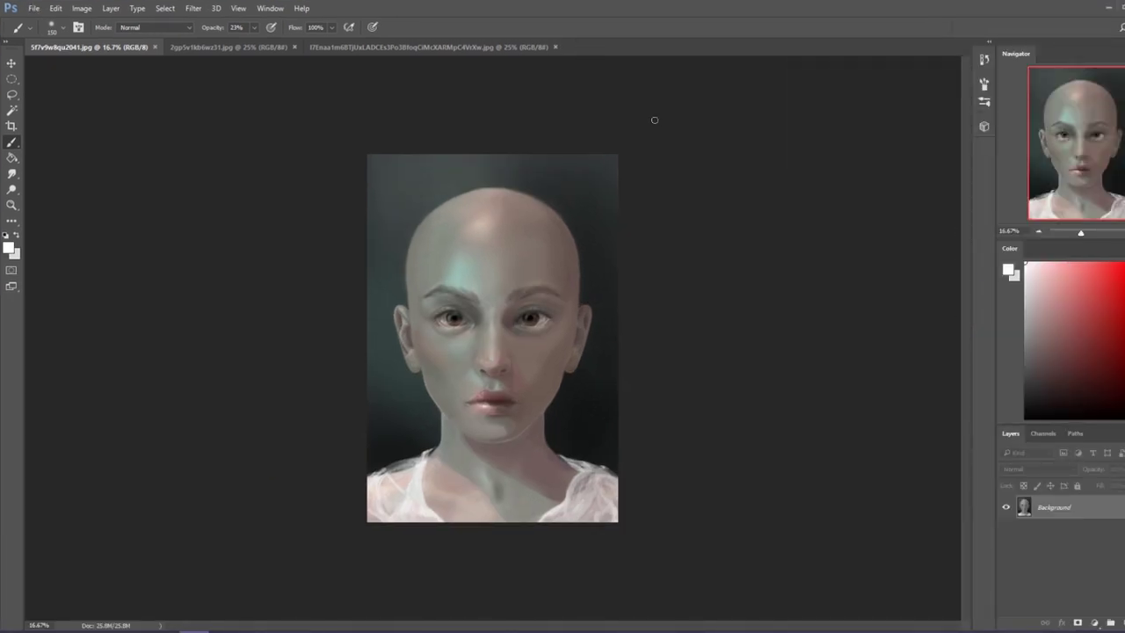
key("ctrl+shift+alt+n")
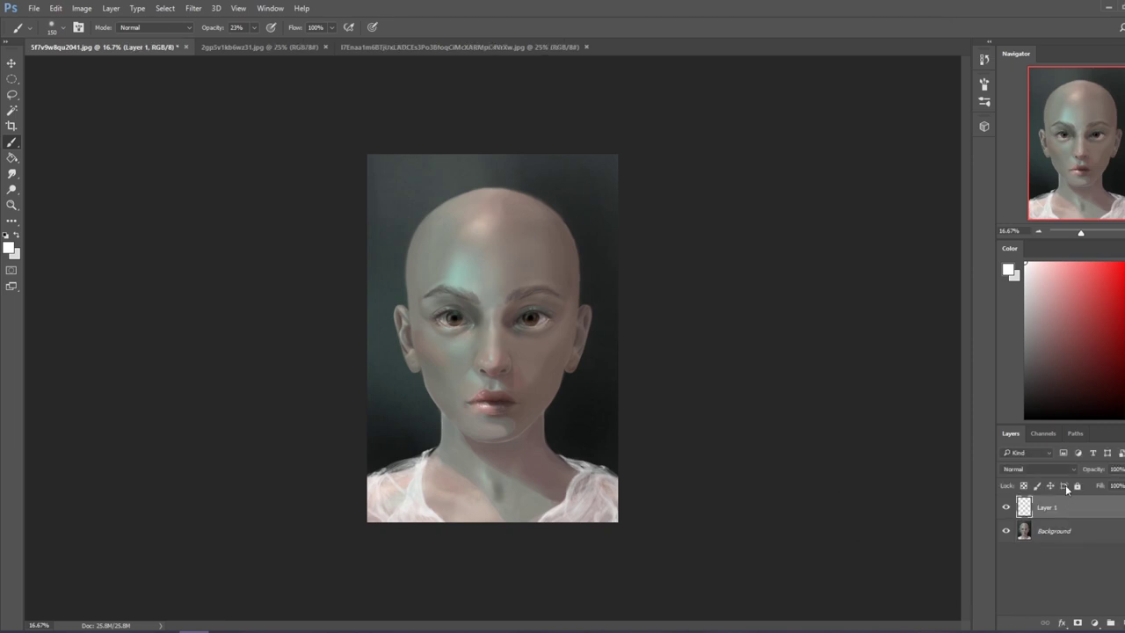
Fill the new layer with light grey and set its blend mode to Color.
left_click(1024, 293)
key("g")
left_click(540, 339)
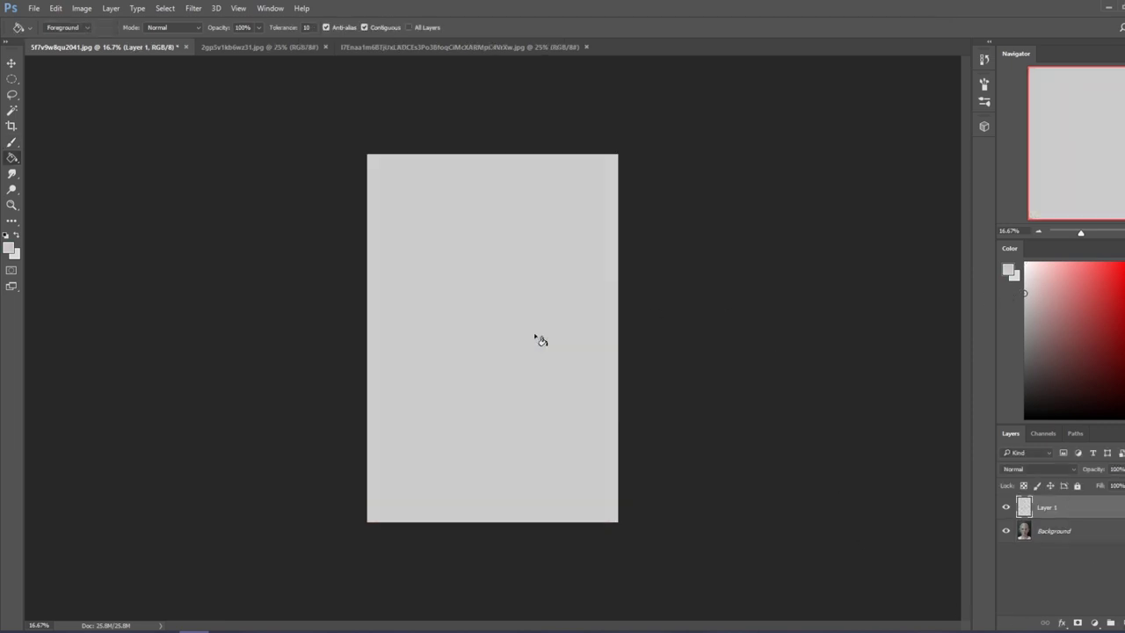
left_click(1036, 469)
left_click(1024, 455)
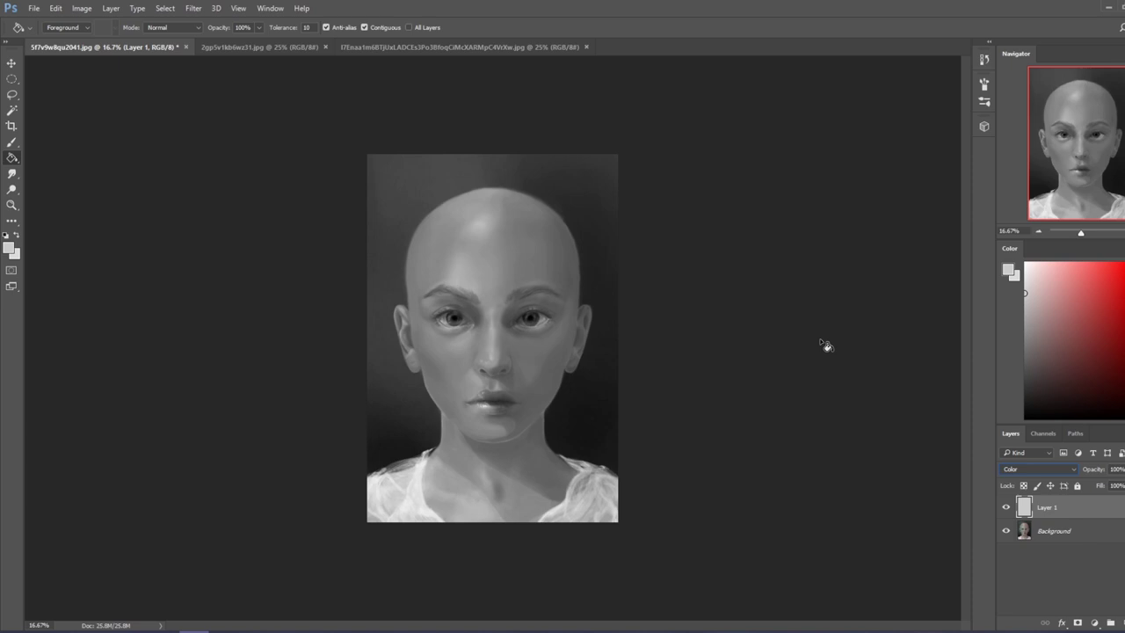
Toggle Layer 1 to compare greyscale and colour, leaving it hidden.
left_click(1006, 507)
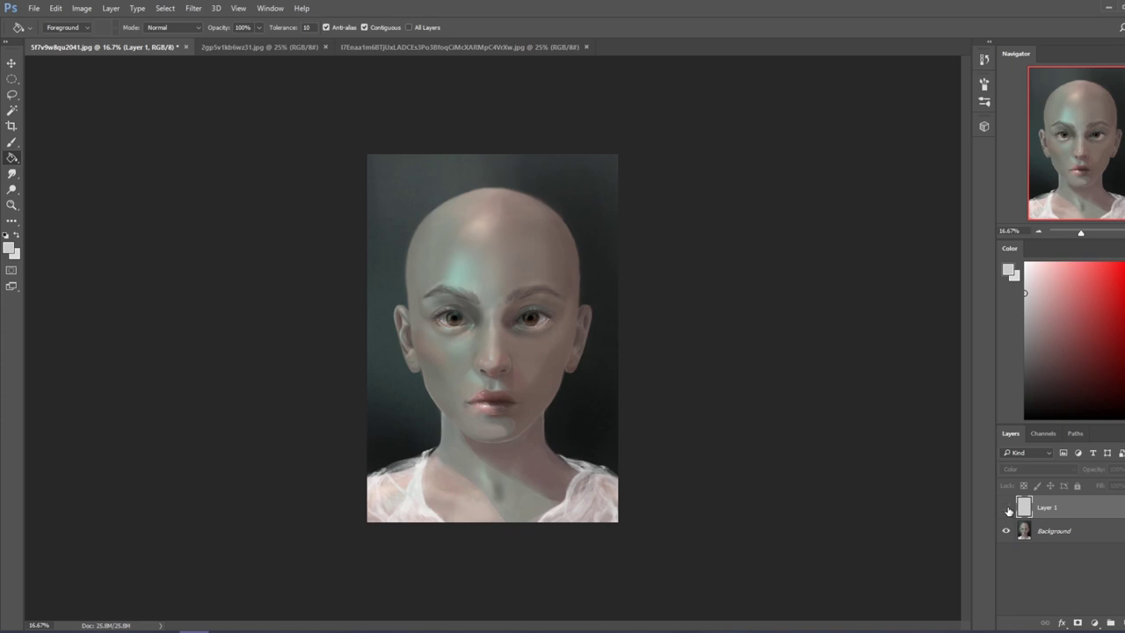
left_click(1006, 509)
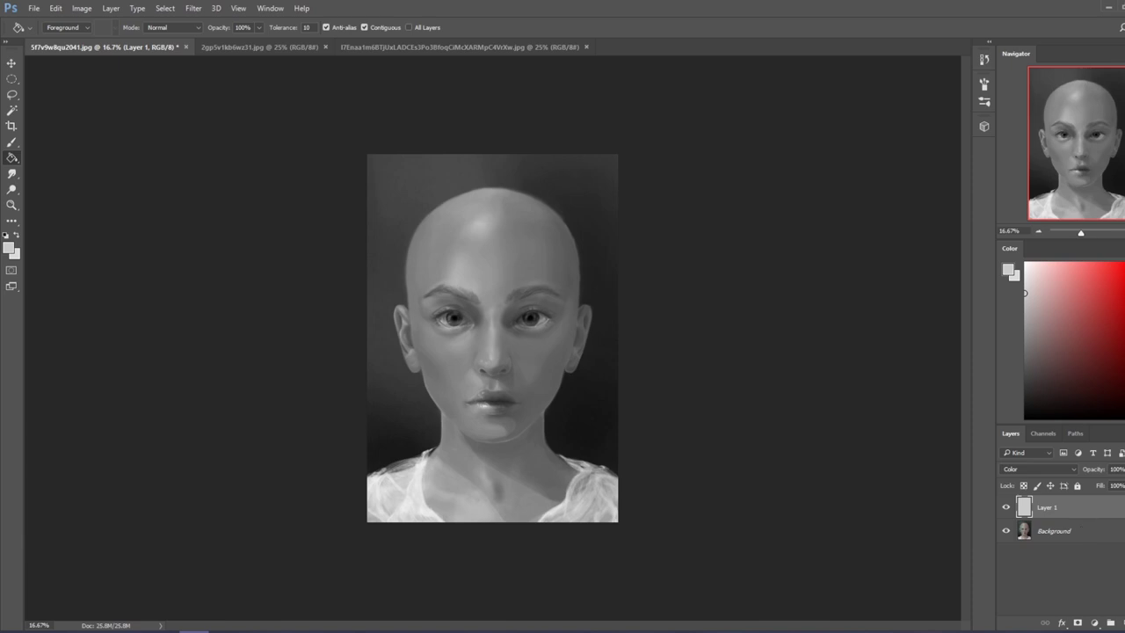
left_click(1006, 510)
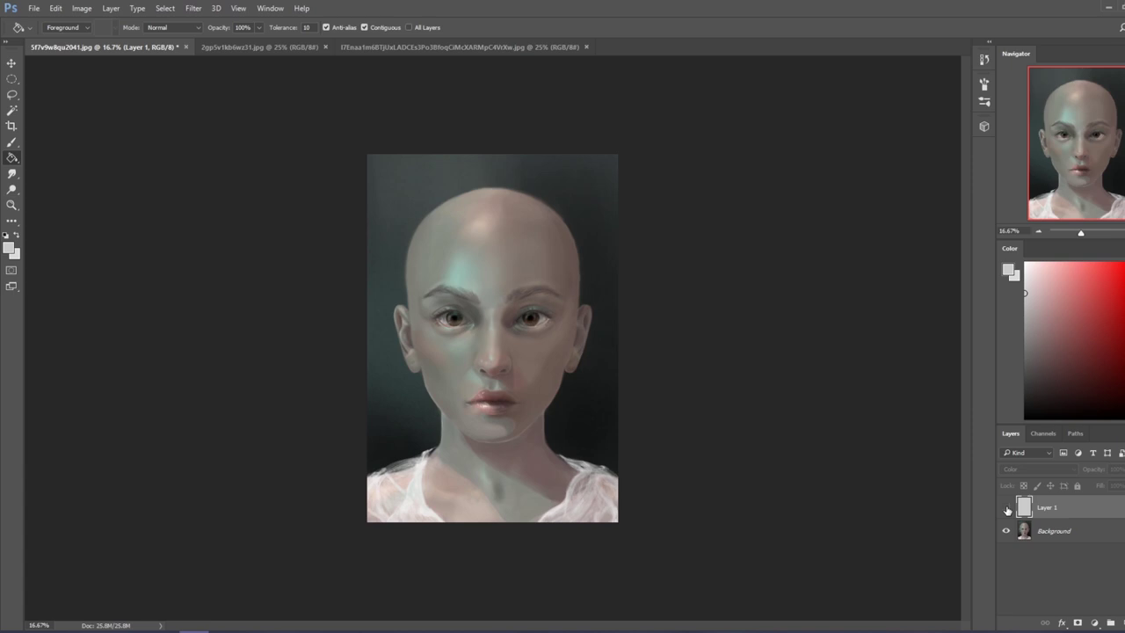
Keep Layer 1 hidden and make the Background layer active.
left_click(1006, 508)
left_click(1065, 532)
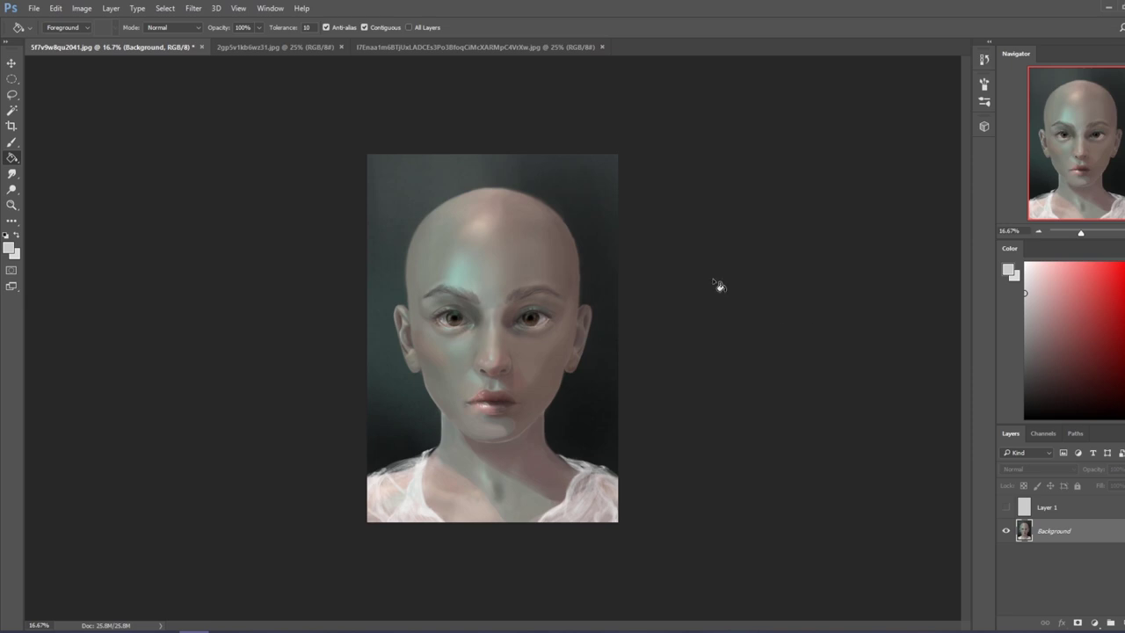
Add an empty Layer 2, sample colours at the top of the head, and try an elliptical selection.
key("b")
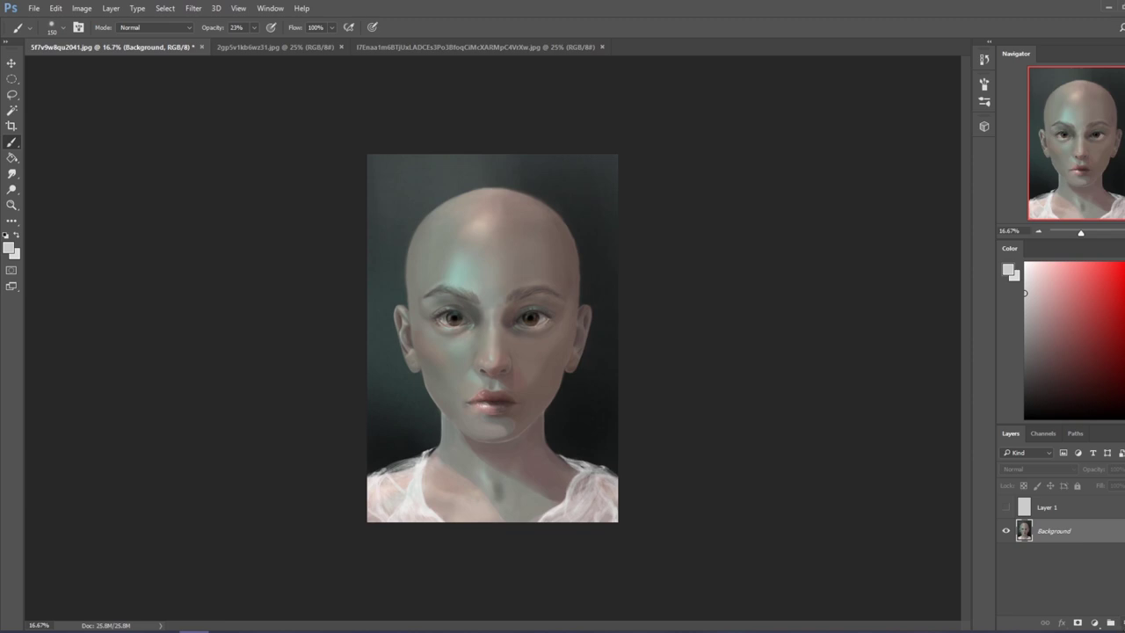
key("ctrl+shift+alt+n")
left_click(441, 186, "alt")
mouse_move(441, 185)
left_mouse_down()
mouse_move(427, 189)
mouse_move(442, 176)
mouse_move(424, 184)
mouse_move(446, 220)
mouse_move(497, 217)
mouse_move(431, 261)
mouse_move(444, 230)
left_mouse_up()
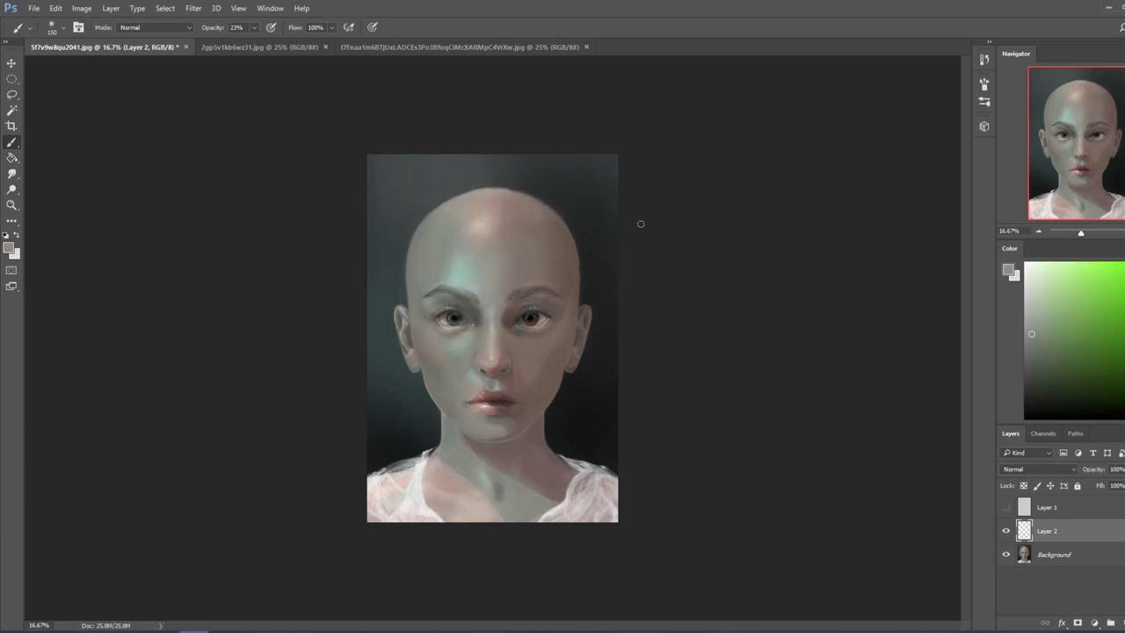
left_click(15, 112)
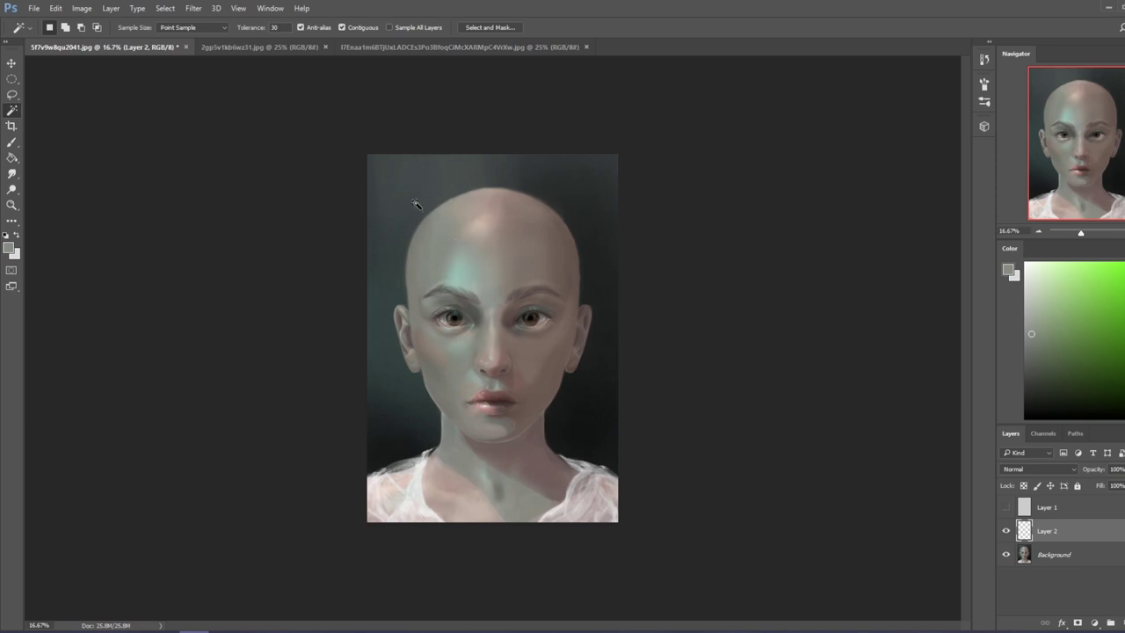
left_click(12, 78)
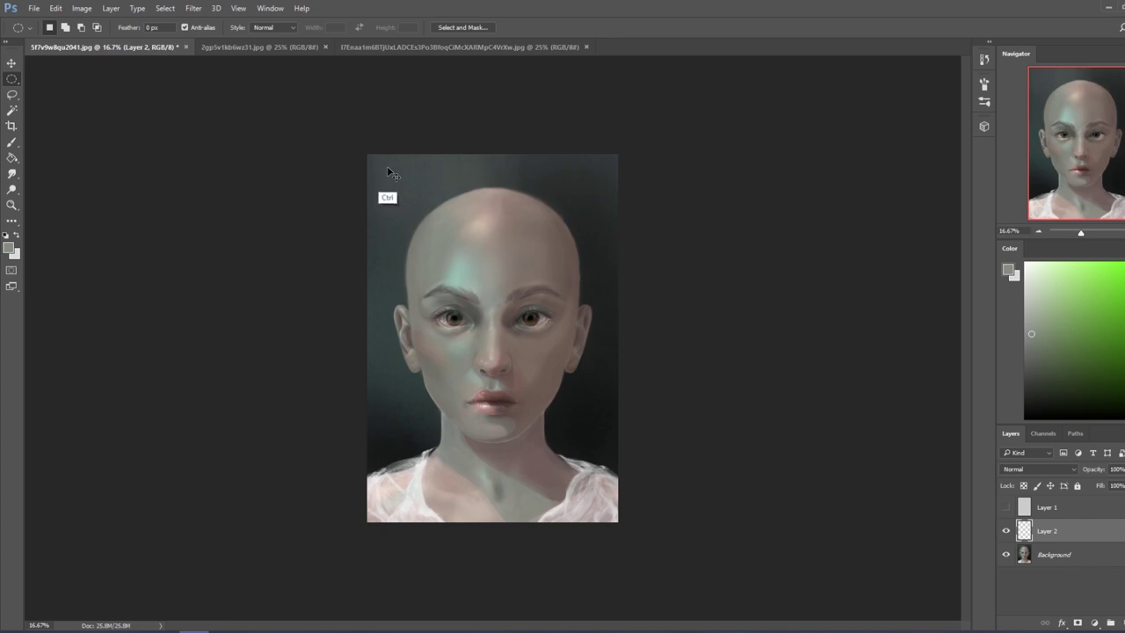
left_click_drag(389, 169, 437, 204)
Choose a green paint colour and ready a large Brush.
left_click_drag(1055, 282, 1090, 328)
right_click(436, 173)
left_click(708, 276)
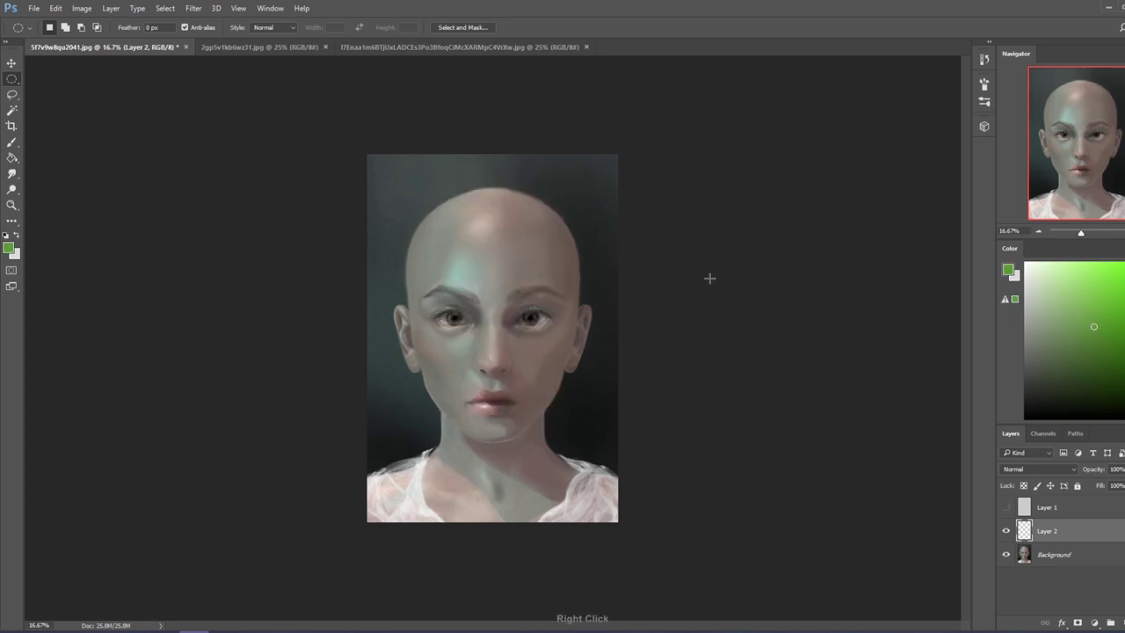
left_click(11, 141)
right_click(408, 220)
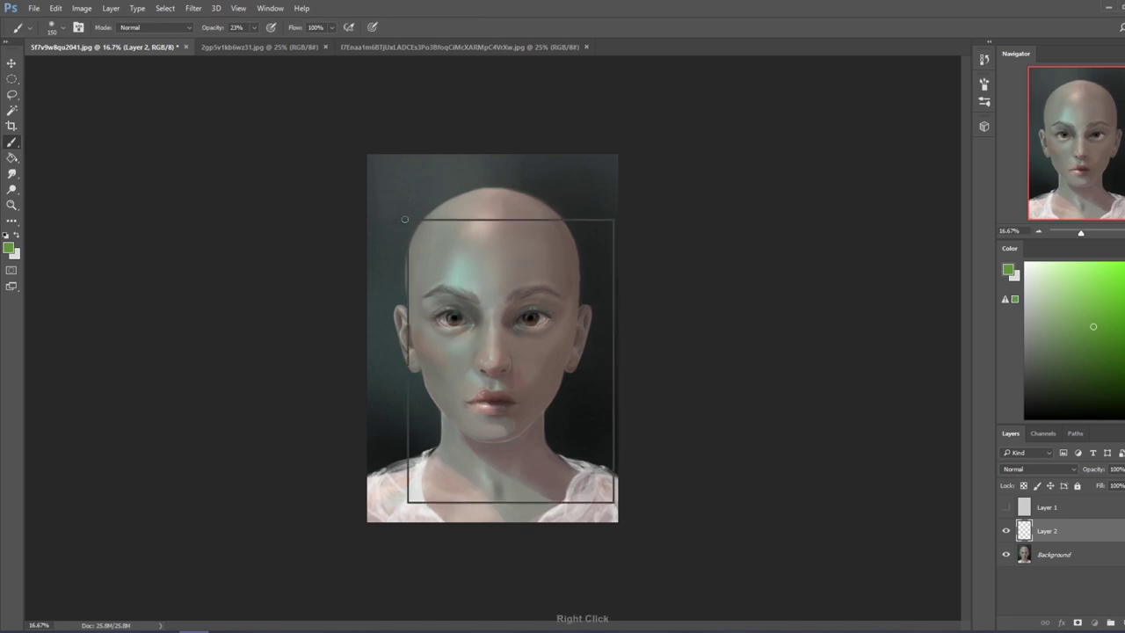
left_click(718, 325)
key("g")
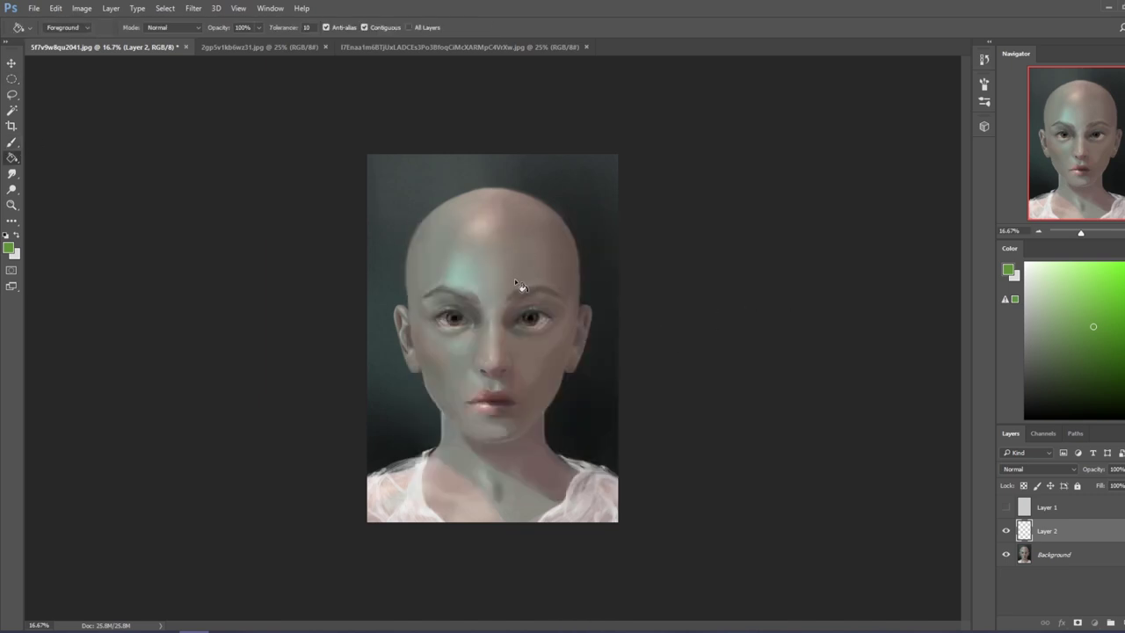
key("b")
key("bracketright")
key("bracketright")
key("bracketright")
key("bracketright")
key("bracketright")
key("bracketright")
key("bracketright")
key("bracketright")
key("bracketright")
key("bracketright")
key("bracketright")
key("bracketright")
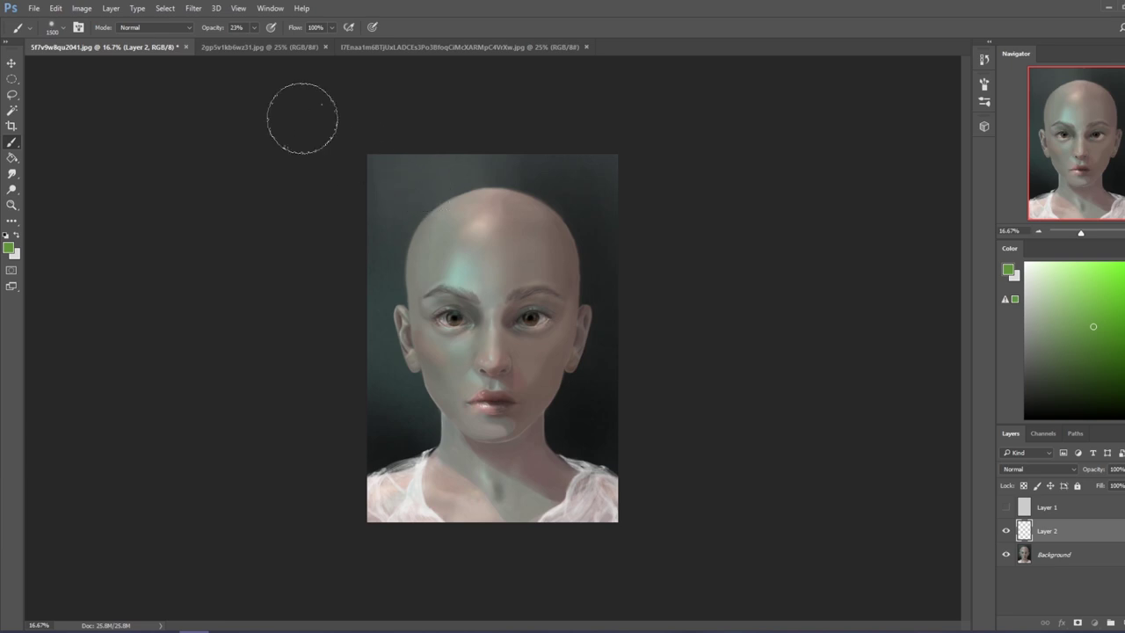
Paint green at 9% opacity with a 1900 px brush inside a circular selection above the head.
left_click(253, 27)
left_click_drag(246, 46, 243, 47)
key("bracketright")
key("bracketright")
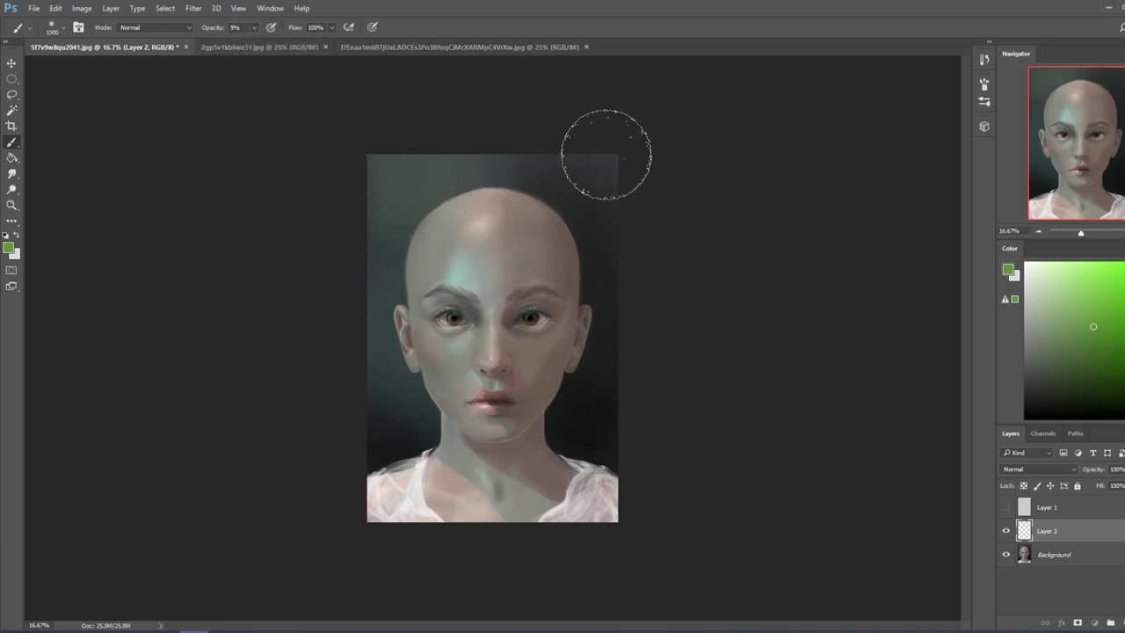
key("m")
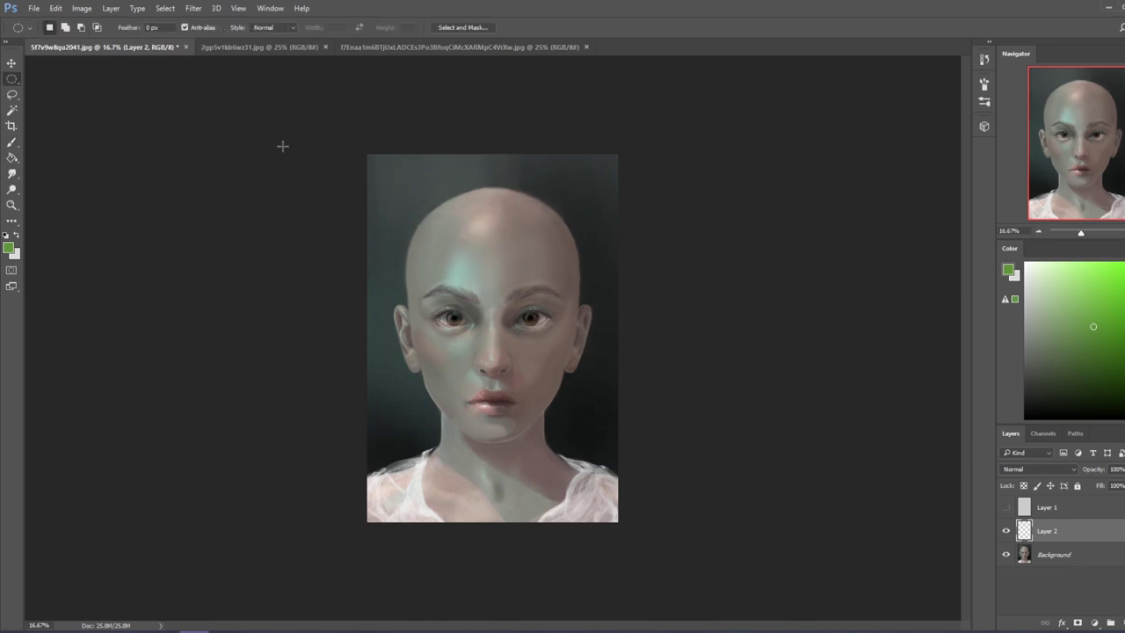
mouse_move(387, 172)
left_mouse_down()
mouse_move(392, 205)
mouse_move(457, 239)
left_mouse_up()
key("b")
mouse_move(419, 181)
left_mouse_down()
mouse_move(387, 172)
mouse_move(401, 190)
mouse_move(408, 166)
mouse_move(399, 200)
mouse_move(422, 172)
mouse_move(407, 168)
mouse_move(418, 214)
left_mouse_up()
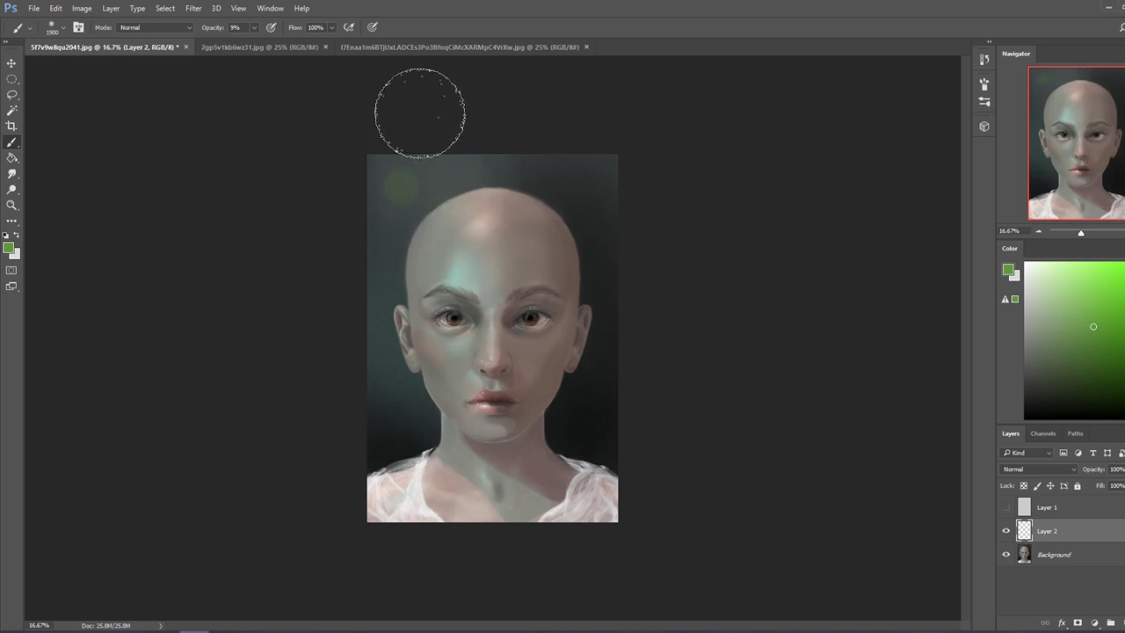
Set the brush to 37% opacity and 700 px, then zoom in on the green circle.
key("bracketleft")
key("bracketleft")
key("bracketleft")
key("bracketleft")
key("bracketleft")
key("bracketleft")
key("bracketleft")
key("bracketleft")
key("bracketleft")
key("bracketleft")
key("bracketleft")
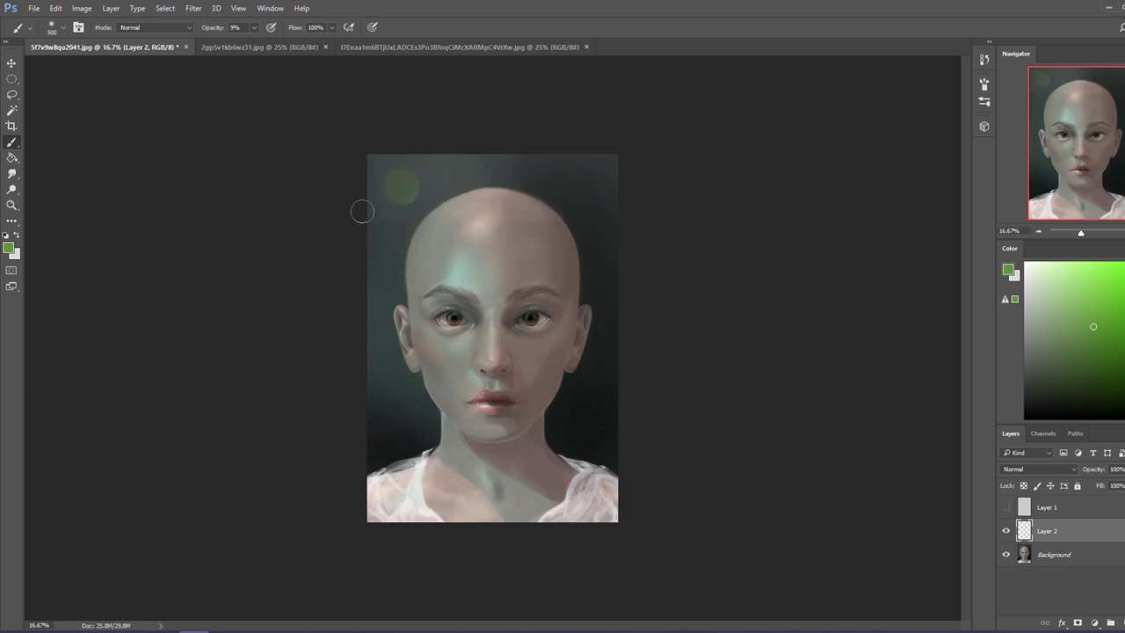
left_click(254, 27)
left_click_drag(250, 44, 269, 44)
key("bracketright")
key("bracketright")
key("bracketright")
key("bracketright")
key("bracketright")
key("bracketleft")
key("bracketleft")
key("z")
left_click_drag(327, 162, 530, 304)
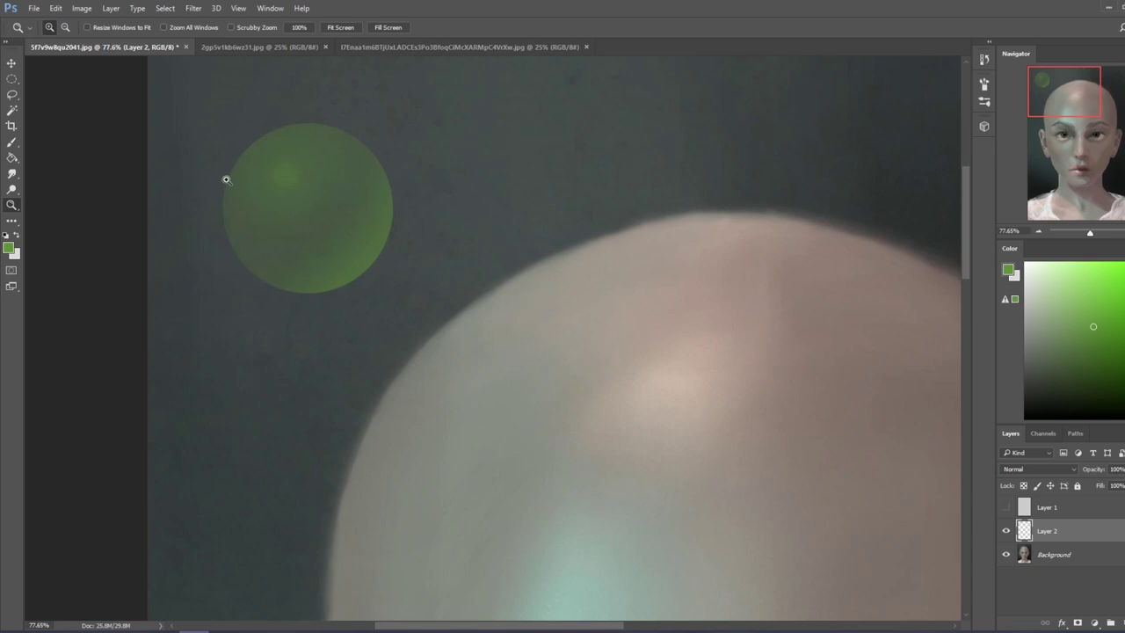
Clear the circular selection and switch to the Blur tool.
key("m")
right_click(384, 232)
key("Escape")
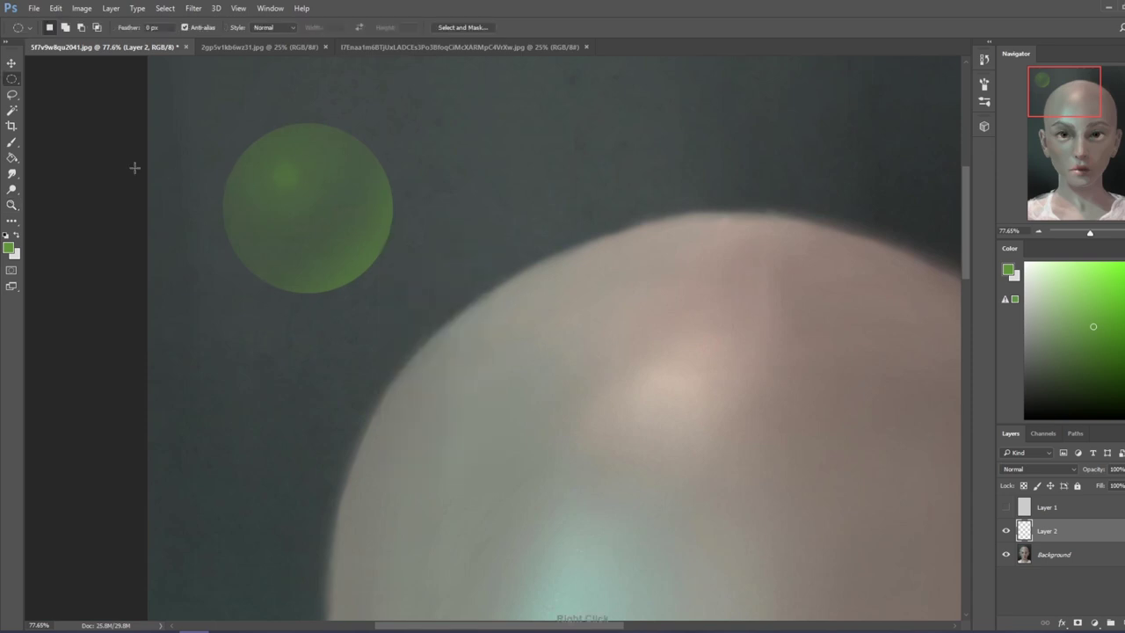
left_click(13, 174)
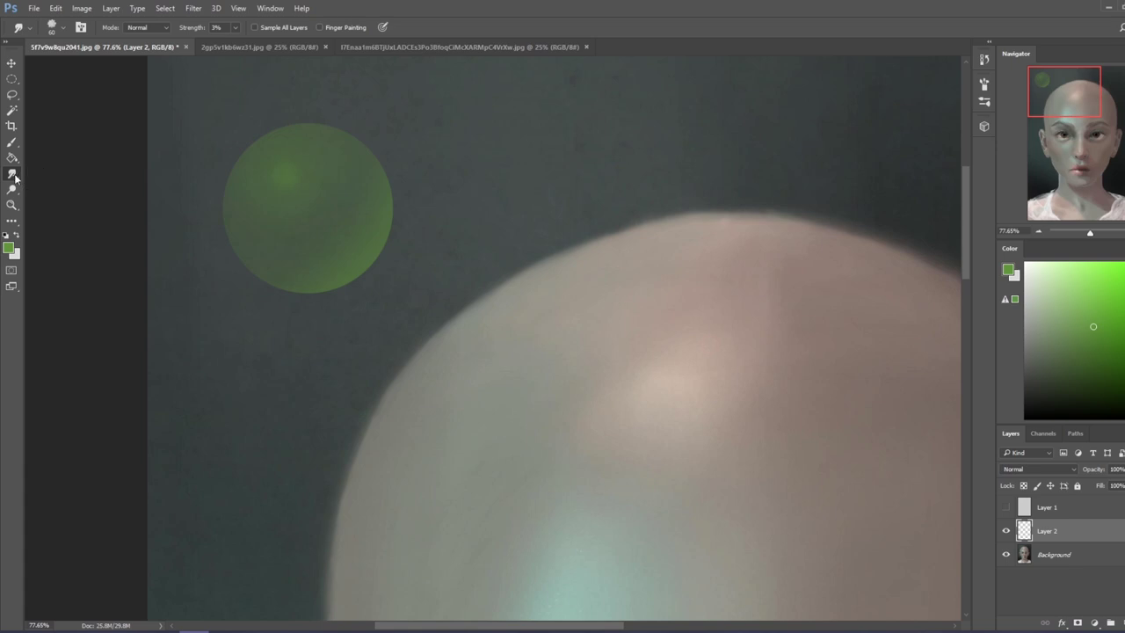
right_click(15, 178)
left_click(52, 173)
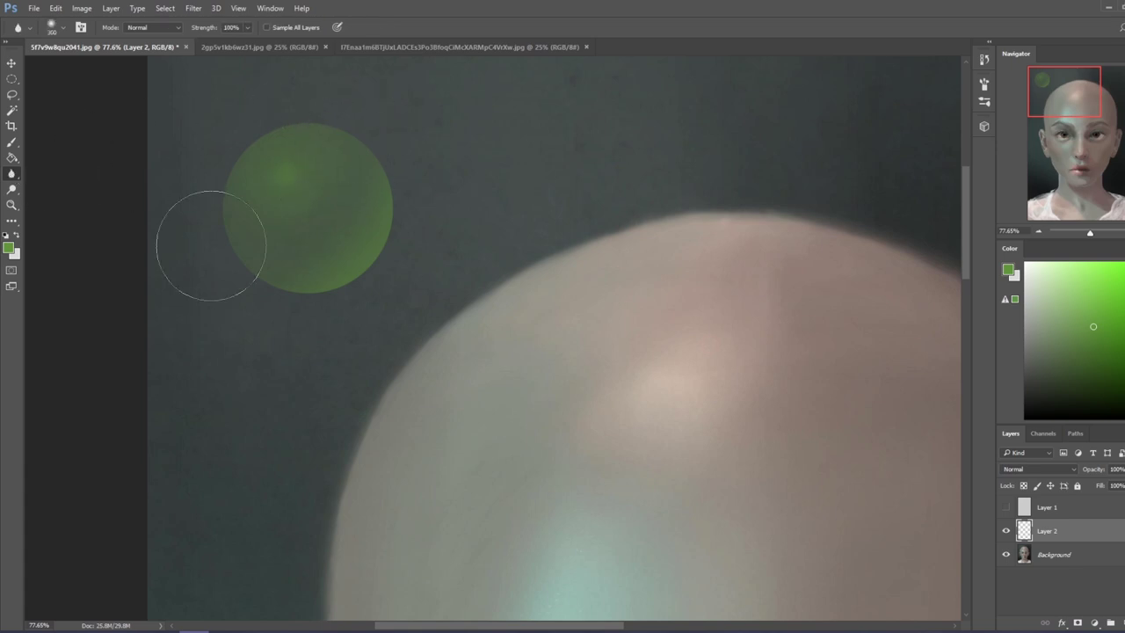
scroll(746, 445, "down", 5)
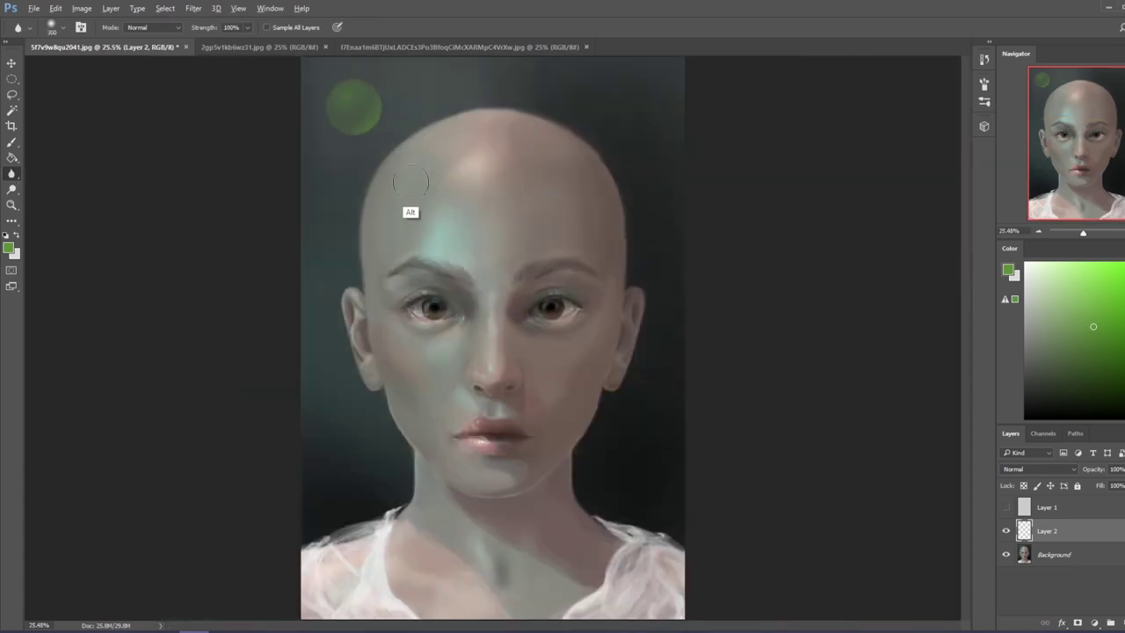
With the Brush, sample greys and teal-greys from the forehead and around the face.
key("b")
left_click(419, 171, "alt")
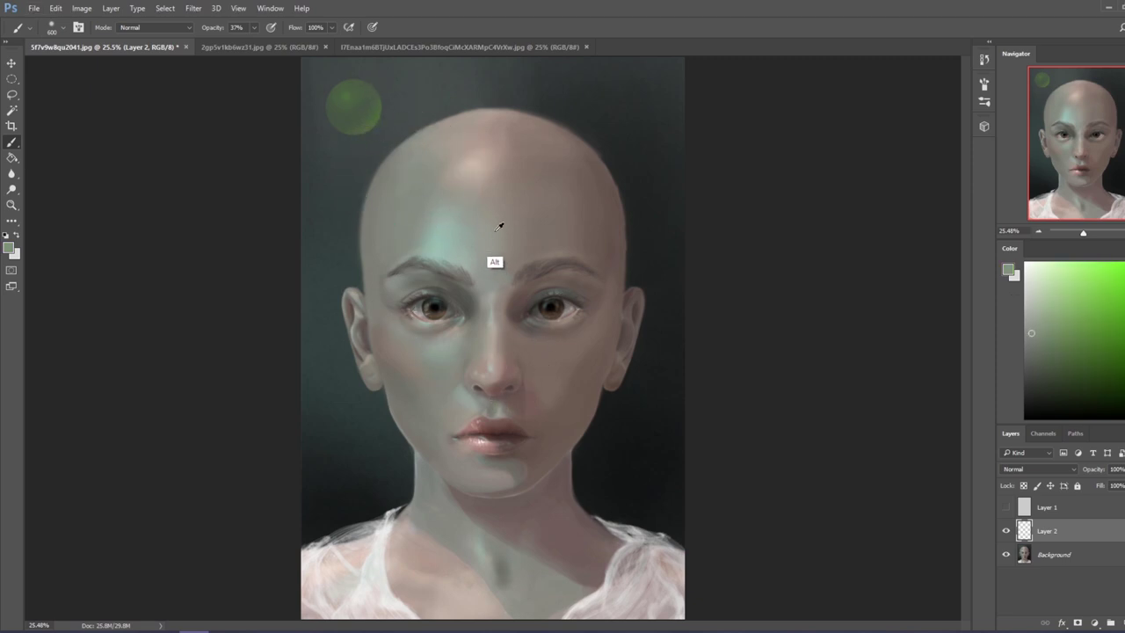
left_click_drag(410, 167, 412, 204)
left_click(432, 93, "alt")
mouse_move(427, 102)
left_mouse_down()
mouse_move(395, 137)
mouse_move(400, 145)
left_mouse_up()
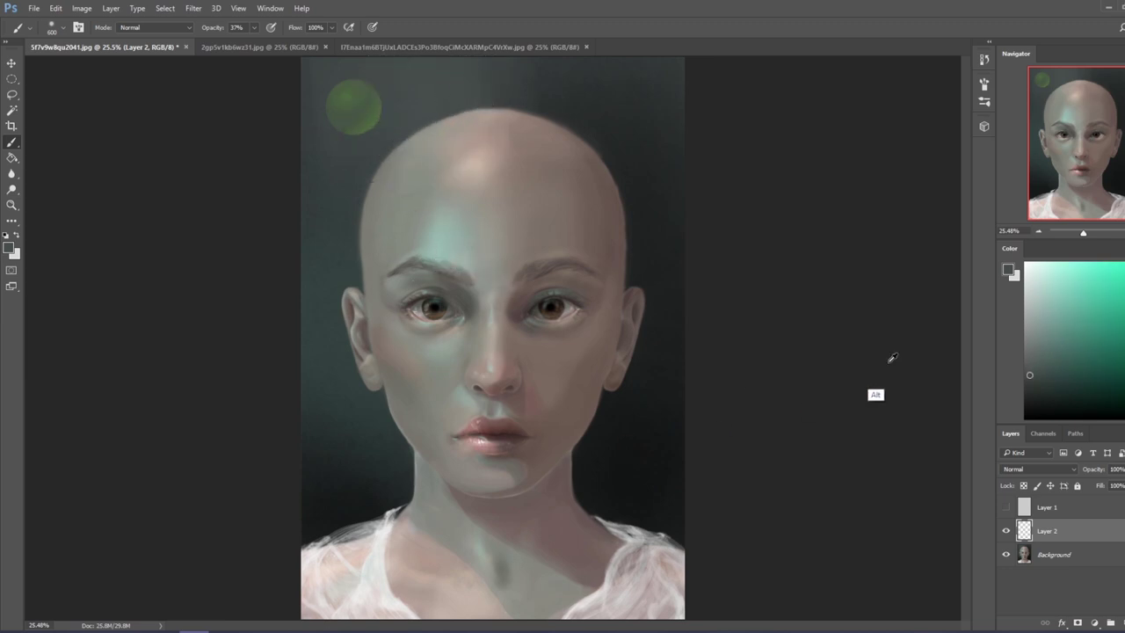
Hide Layer 2's green glow, zoom out, and select the Background layer.
left_click(1006, 530)
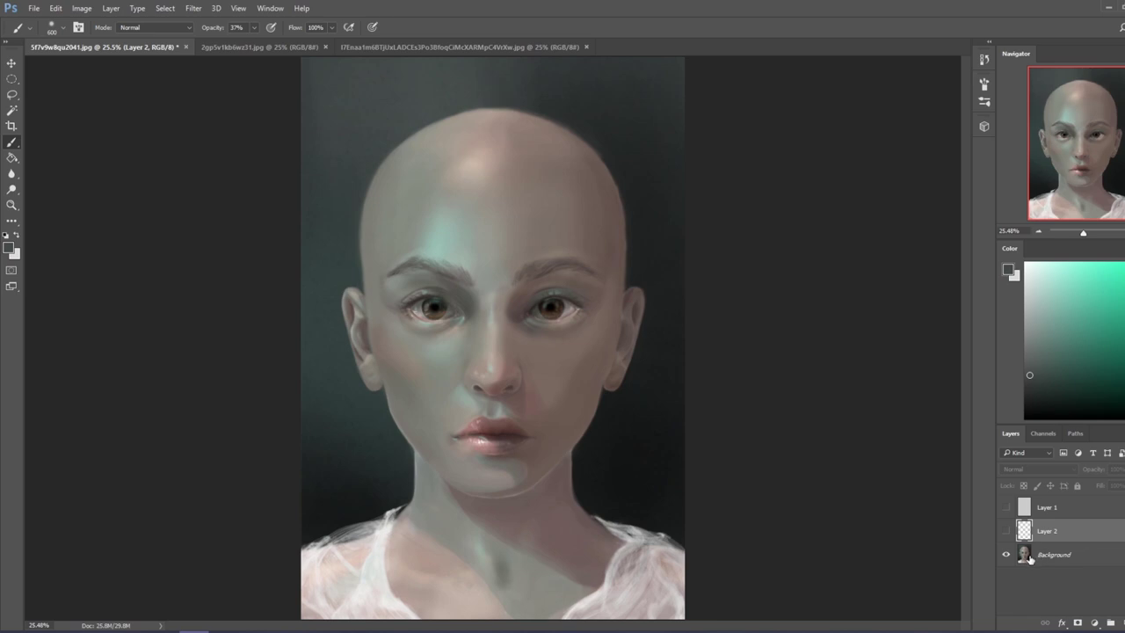
key("ctrl+minus")
key("ctrl+minus")
left_click(1032, 556)
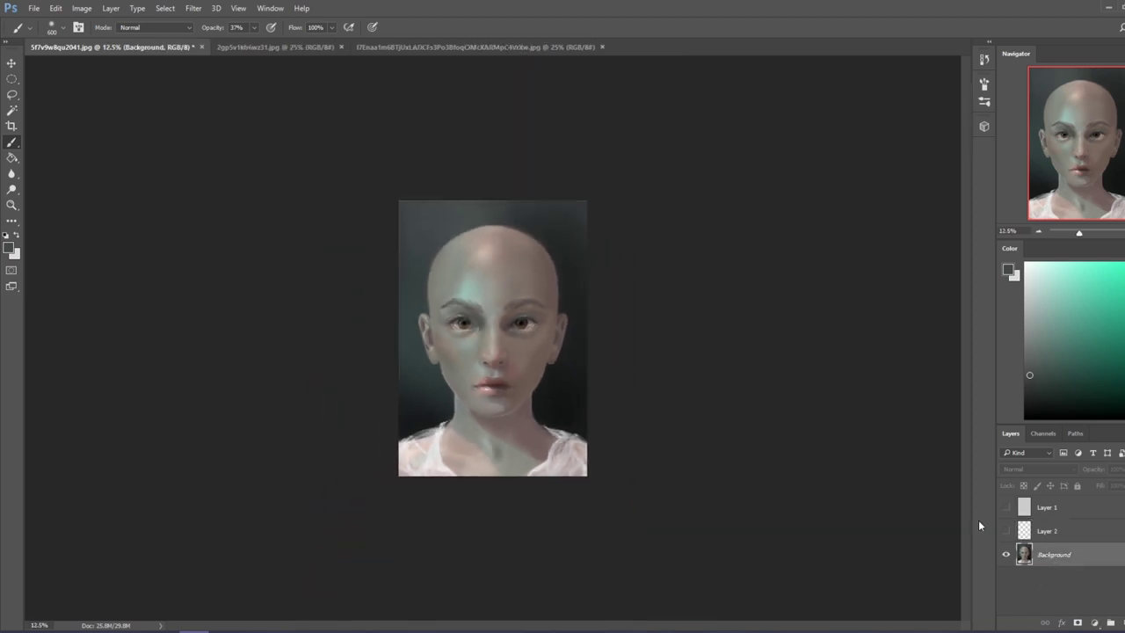
Sample dark, reddish lip, grey-green and beige skin tones around the face.
left_click(577, 289, "alt")
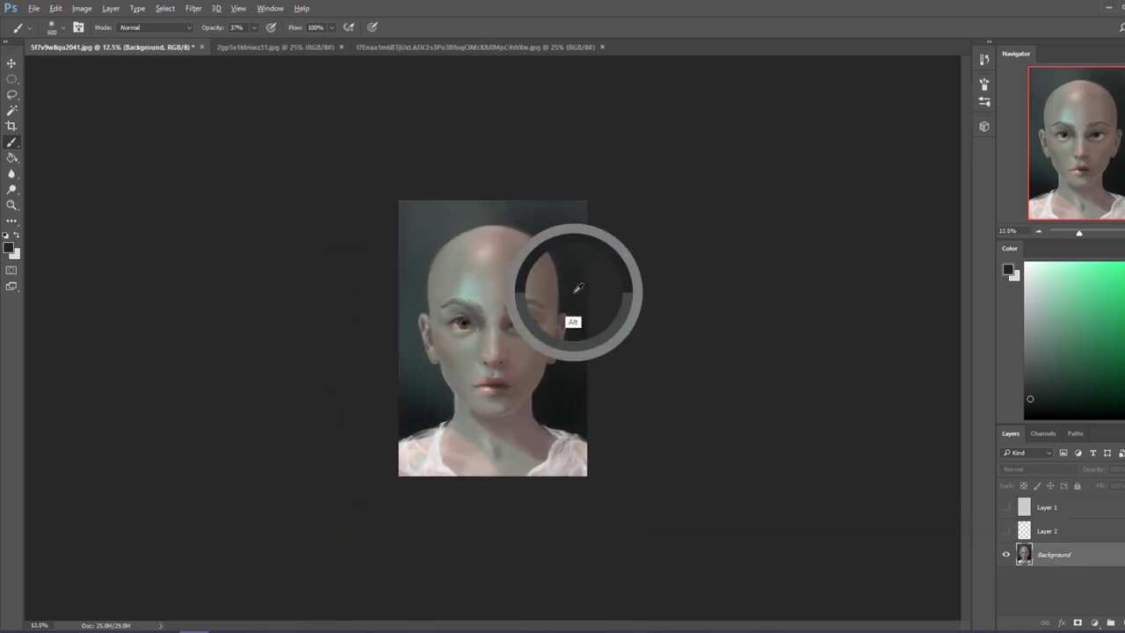
left_click(501, 378, "alt")
left_click_drag(500, 379, 512, 392)
mouse_move(483, 356)
left_mouse_down()
mouse_move(467, 360)
mouse_move(484, 377)
left_mouse_up()
left_click(470, 296, "alt")
left_click(484, 249, "alt")
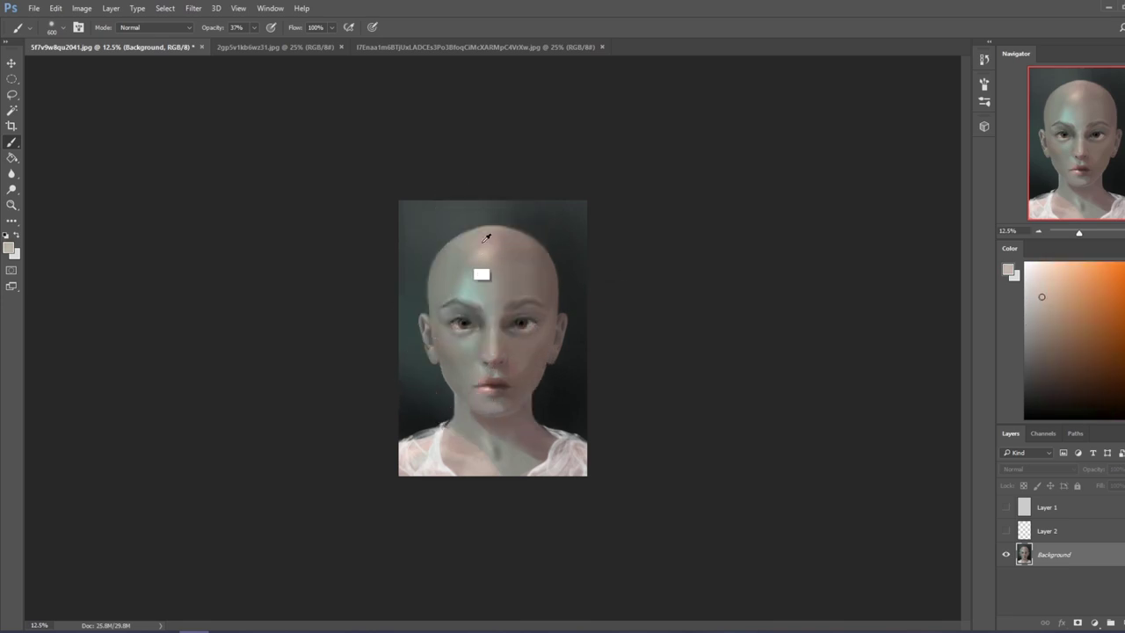
left_click(447, 225, "alt")
Resample forehead and lip colours, settle on a pinkish grey from the nose, and open the Mode list.
left_click(470, 291, "alt")
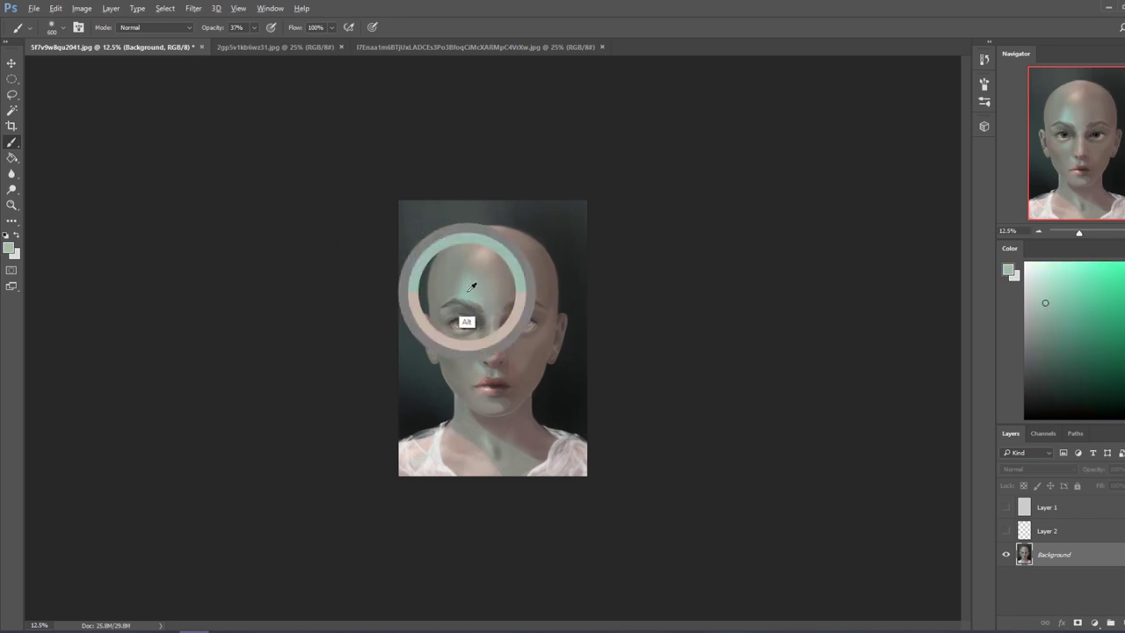
left_click(480, 370, "alt")
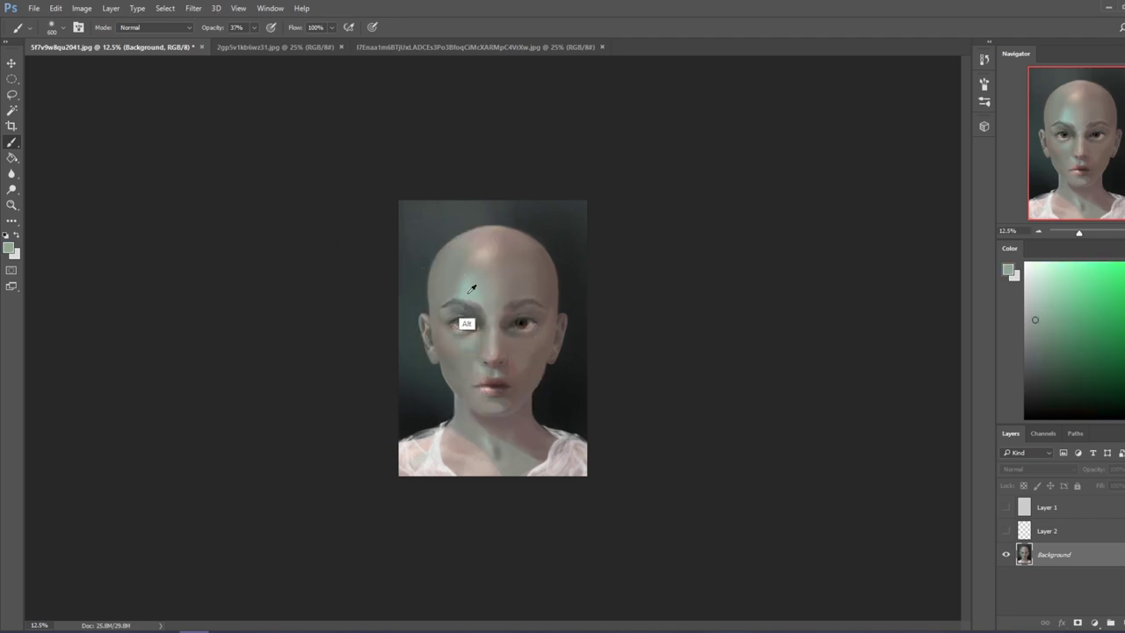
left_click(472, 288, "alt")
left_click(470, 290, "alt")
left_click(497, 349, "alt")
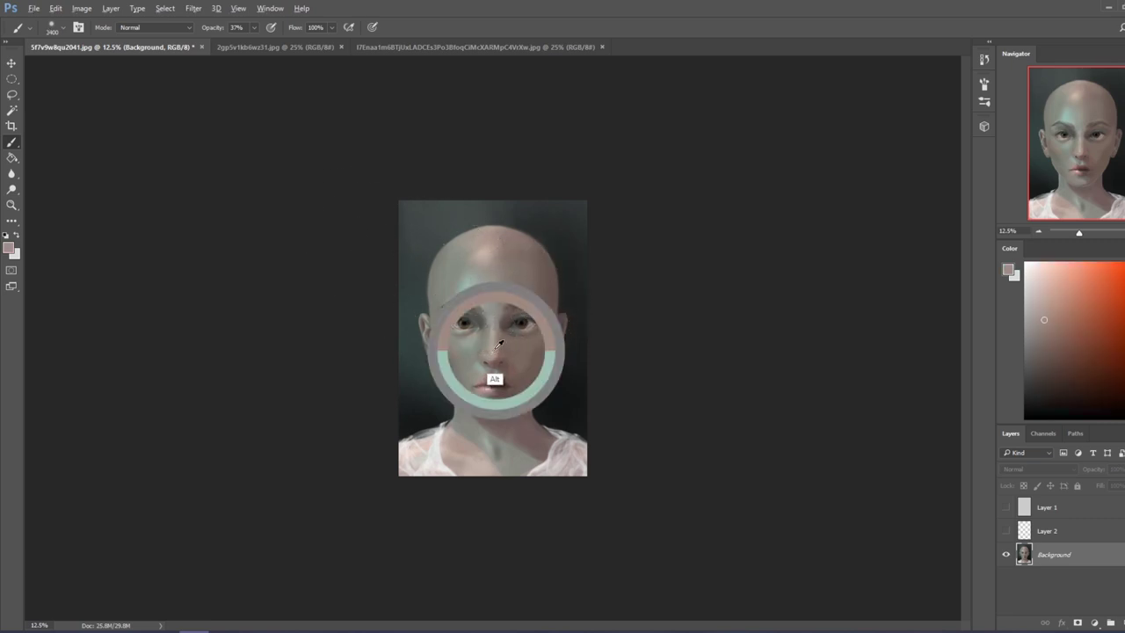
left_click(154, 27)
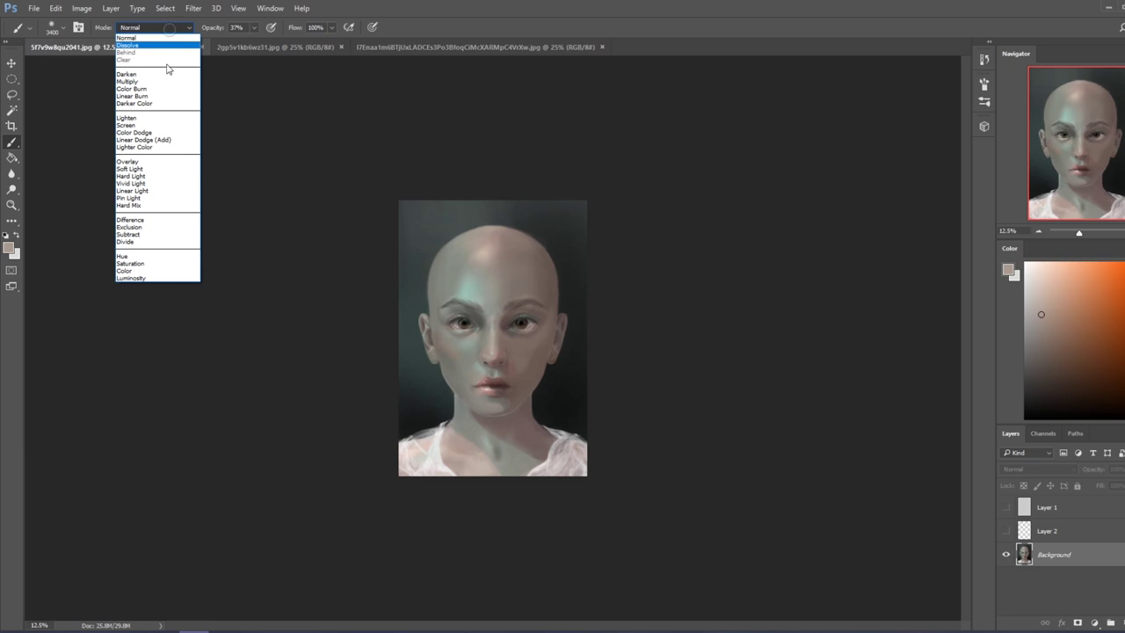
Set the brush to Color mode at 65% opacity with a 2000 px size.
left_click(138, 272)
key("bracketleft")
key("bracketleft")
key("bracketleft")
key("bracketleft")
key("bracketleft")
key("bracketleft")
key("bracketleft")
key("bracketleft")
key("bracketleft")
key("bracketleft")
key("bracketleft")
key("bracketleft")
key("bracketleft")
key("bracketleft")
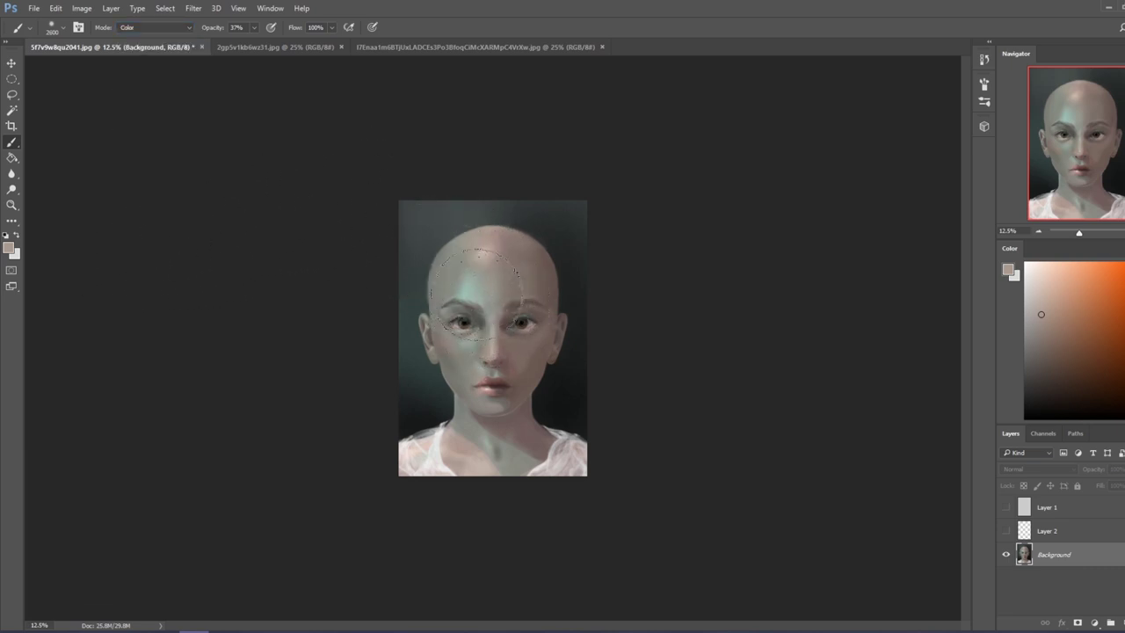
left_click(254, 27)
left_click_drag(254, 41, 269, 42)
left_click(338, 59)
Tint the forehead with warm skin colour using a smaller brush, zoom in, and select all.
left_click_drag(473, 286, 465, 287)
key("bracketleft")
key("bracketleft")
key("bracketleft")
key("bracketleft")
key("ctrl+plus")
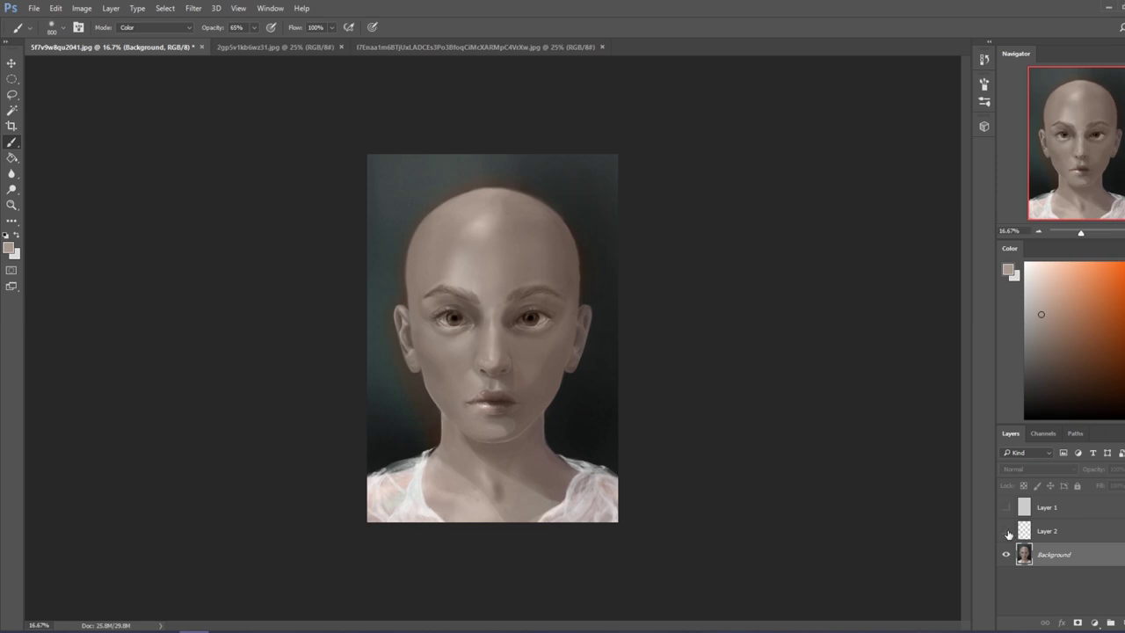
key("ctrl+a")
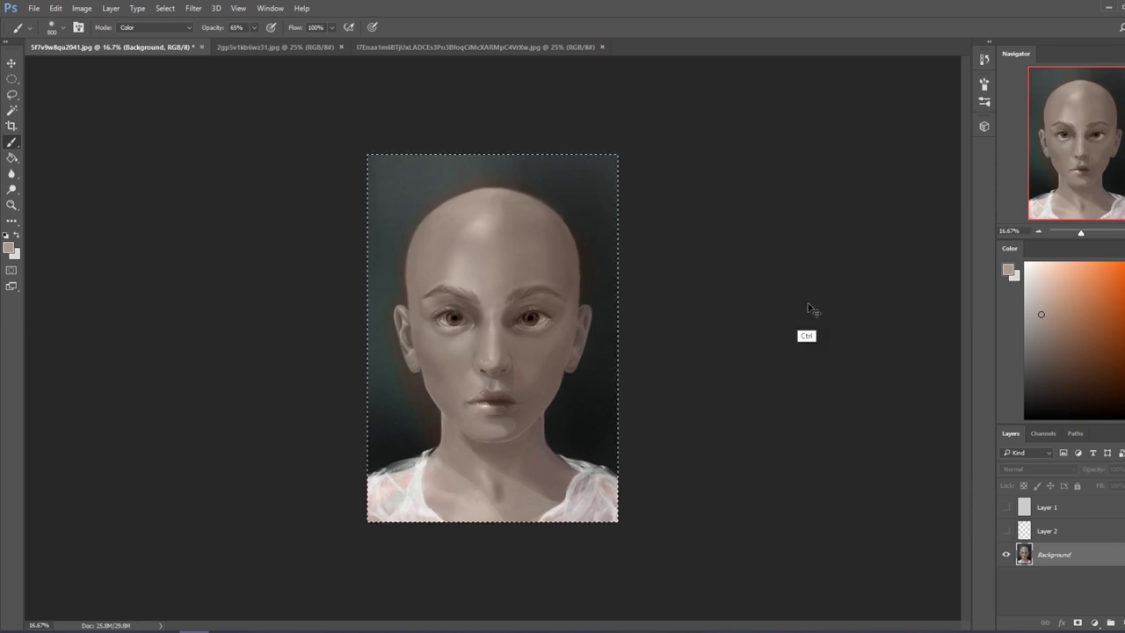
Revert to the Blur Tool history state and stamp the warm-toned copy as Layer 3.
left_click(984, 58)
left_click(896, 399)
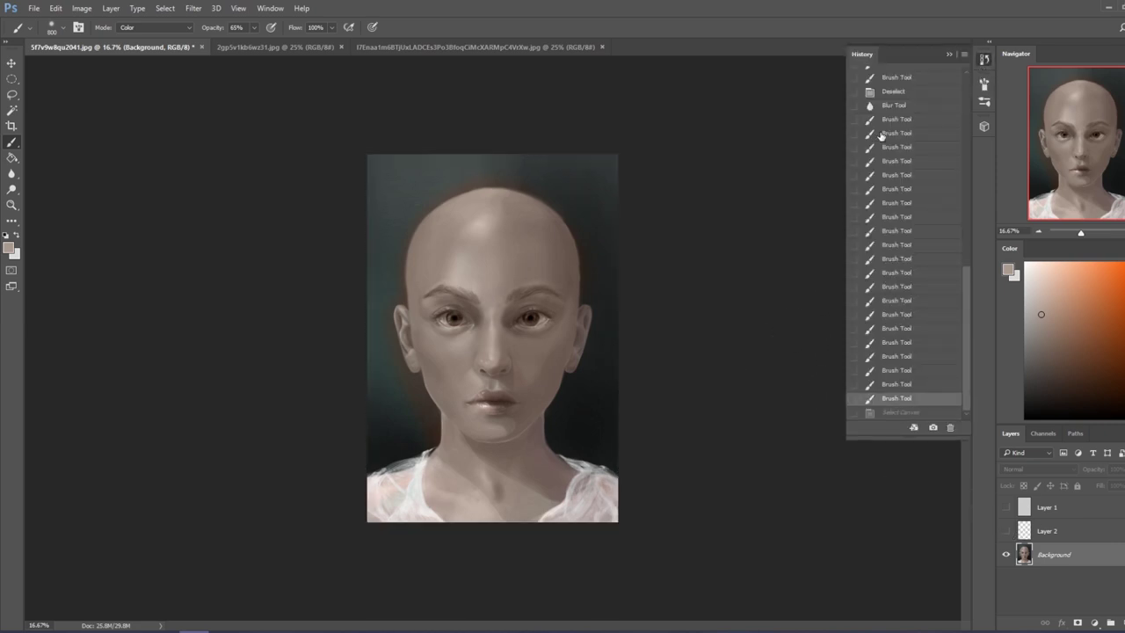
left_click(892, 105)
key("ctrl+alt+shift+e")
left_click(948, 54)
Switch to the Eraser with an 80 px brush preset, slightly enlarged.
key("e")
right_click(466, 230)
left_click(501, 341)
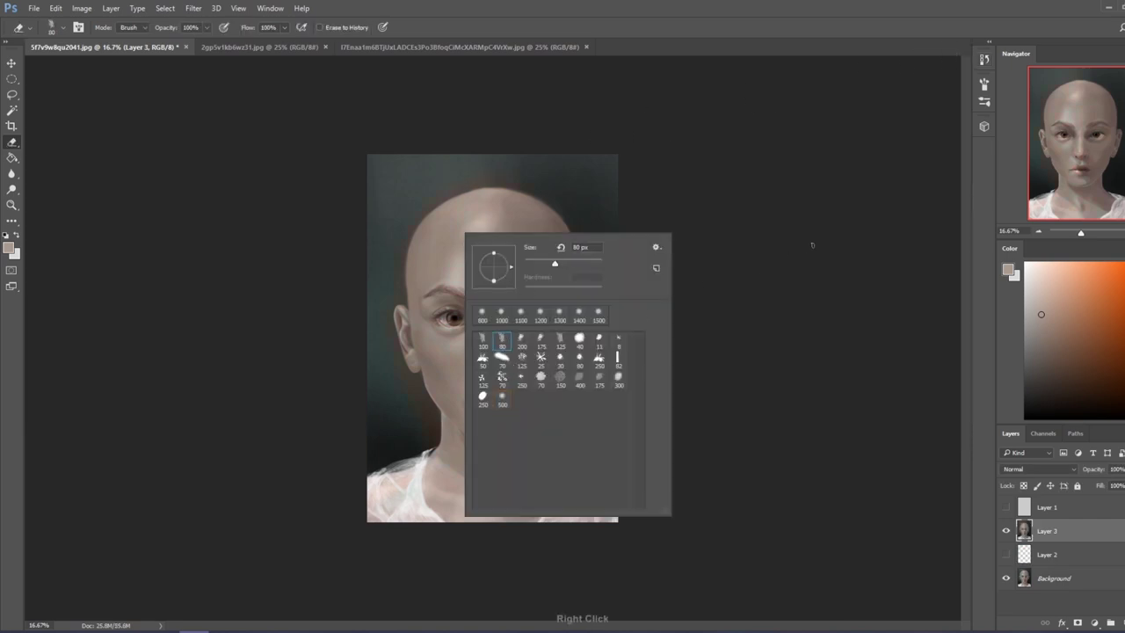
left_click(806, 249)
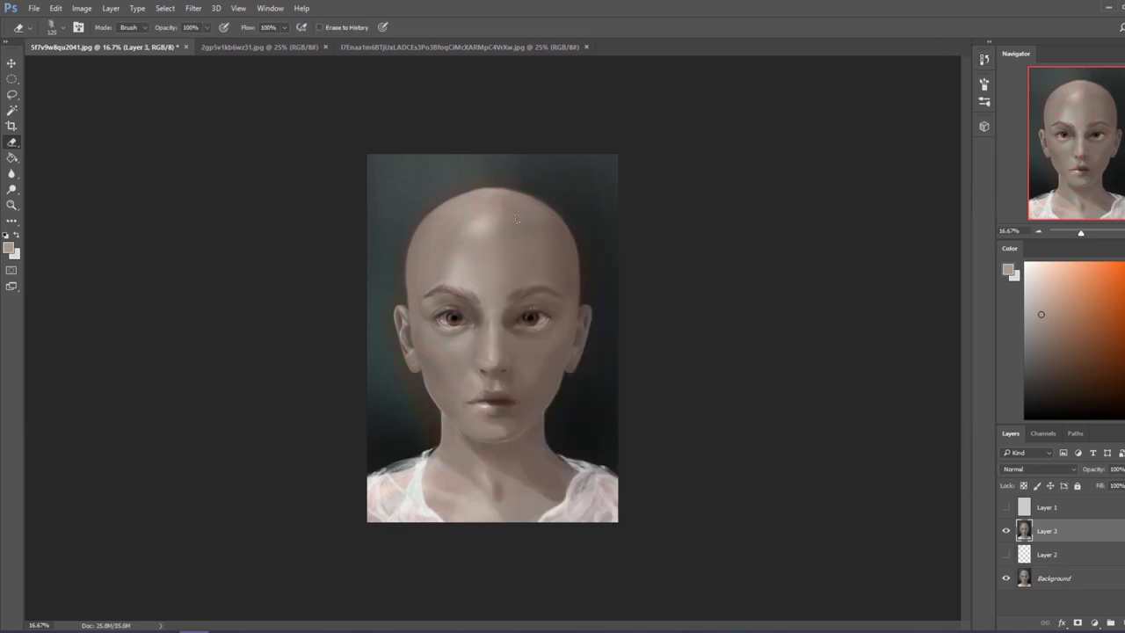
key("bracketright")
Toggle Layer 3 on and off repeatedly to compare the warm and greenish versions.
left_click(1006, 531)
left_click(1007, 531)
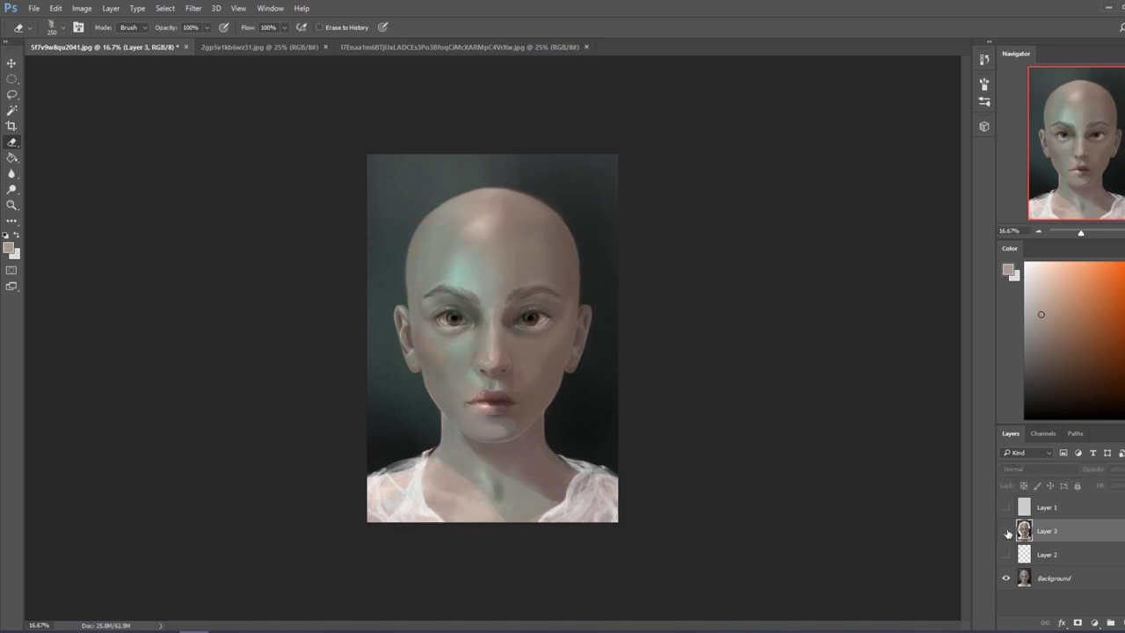
left_click(1006, 532)
left_click(1006, 532)
left_click(1006, 533)
left_click(1006, 532)
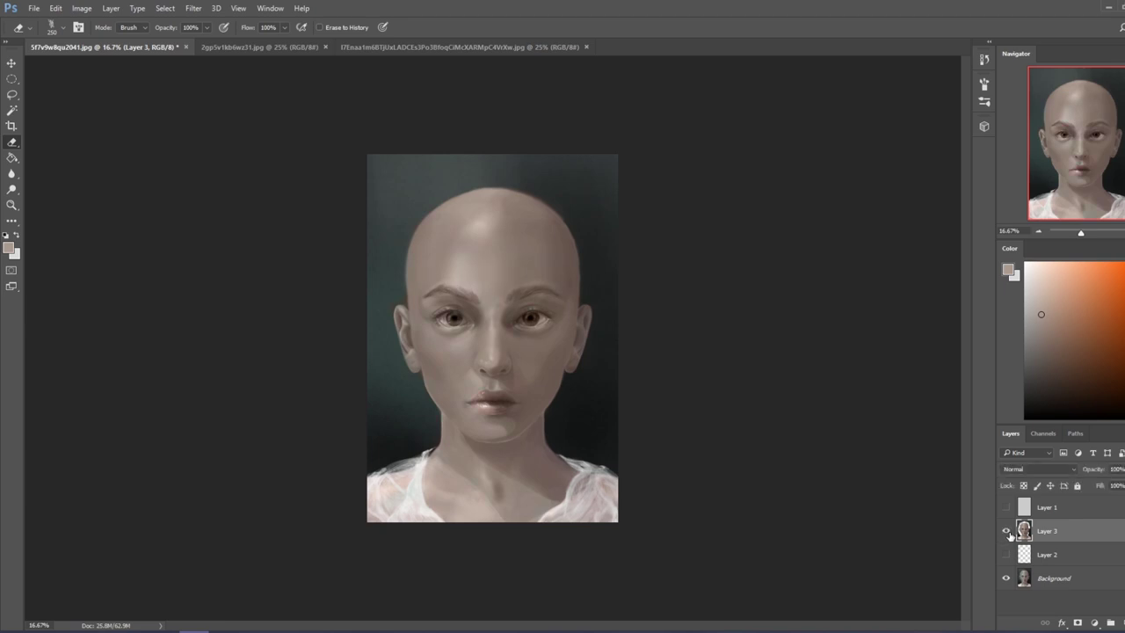
left_click(1007, 532)
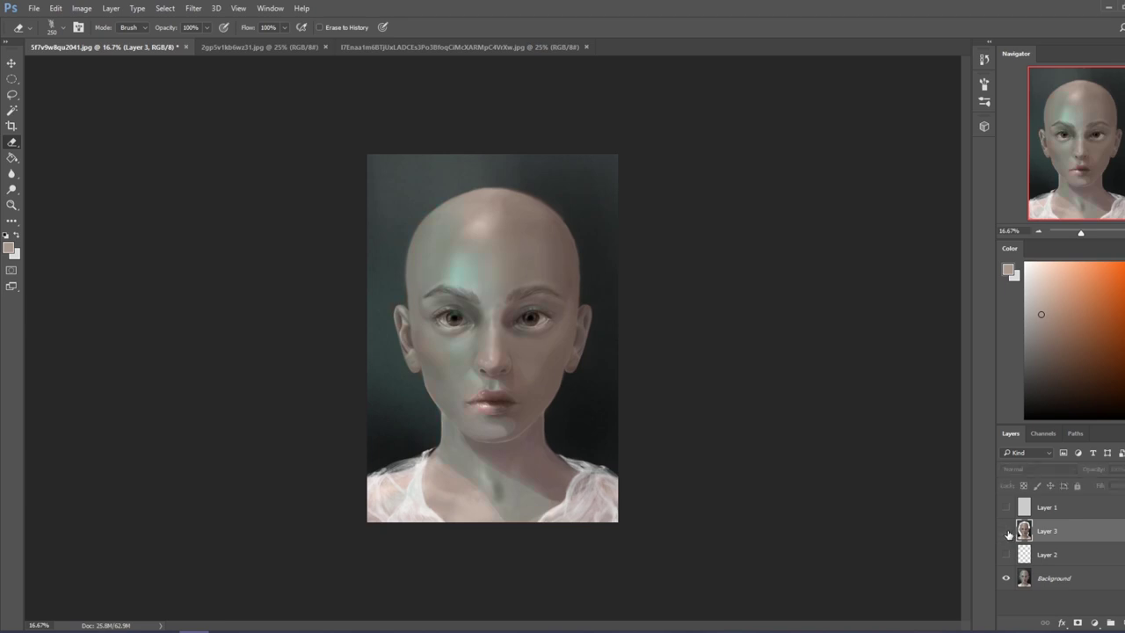
left_click(1006, 533)
left_click(1006, 534)
left_click(1006, 533)
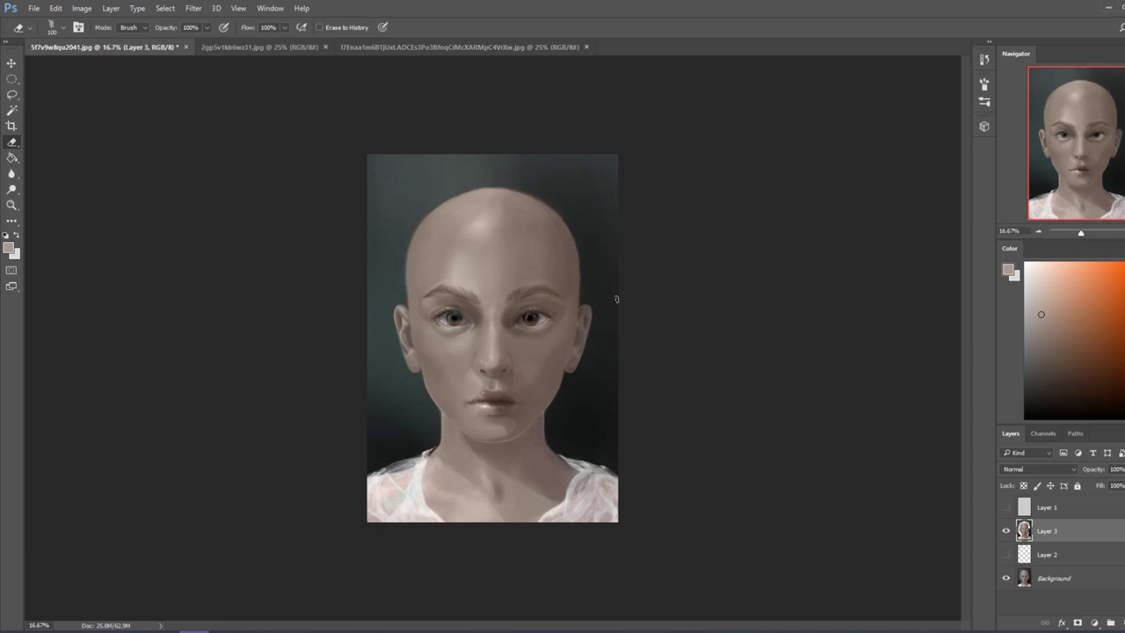
Erase over both irises to restore their colour, checking with the greyscale Layer 1 preview.
left_click(453, 318)
left_click(528, 318)
left_click(1006, 507)
left_click(1006, 507)
left_click(1006, 508)
left_click(1006, 507)
Set the paint colour to white, move Layer 3 below Layer 2, and merge it down.
left_click(1025, 263)
left_click_drag(1052, 538, 1075, 547)
right_click(1074, 547)
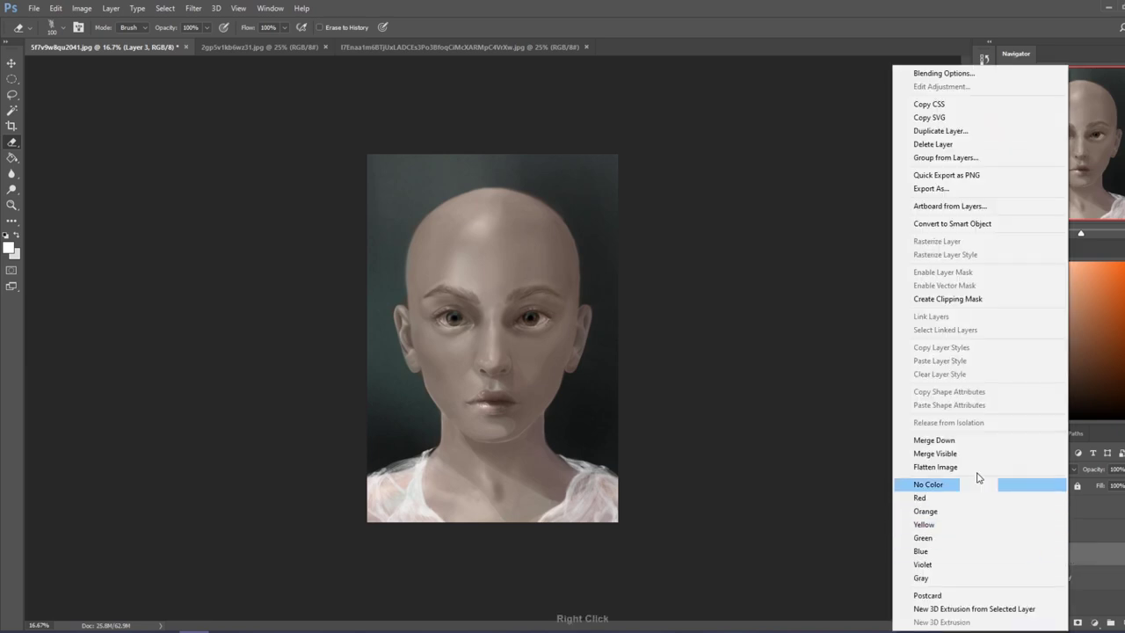
left_click(978, 435)
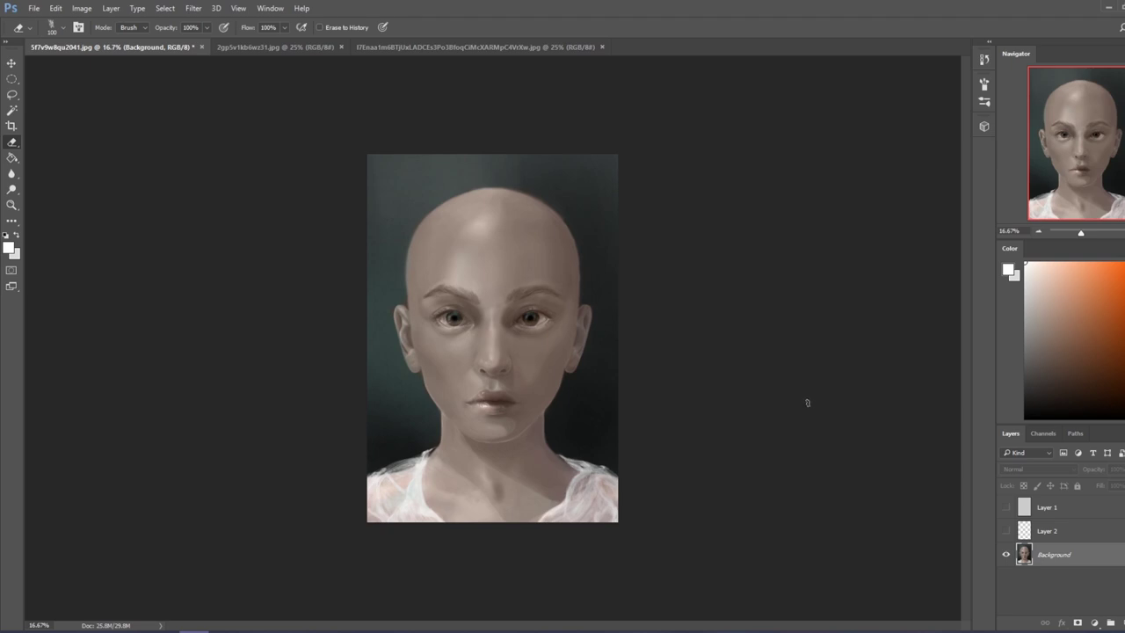
Set the Brush blending mode to Normal, undo a stray white dab, and zoom the face to 33.3%.
key("b")
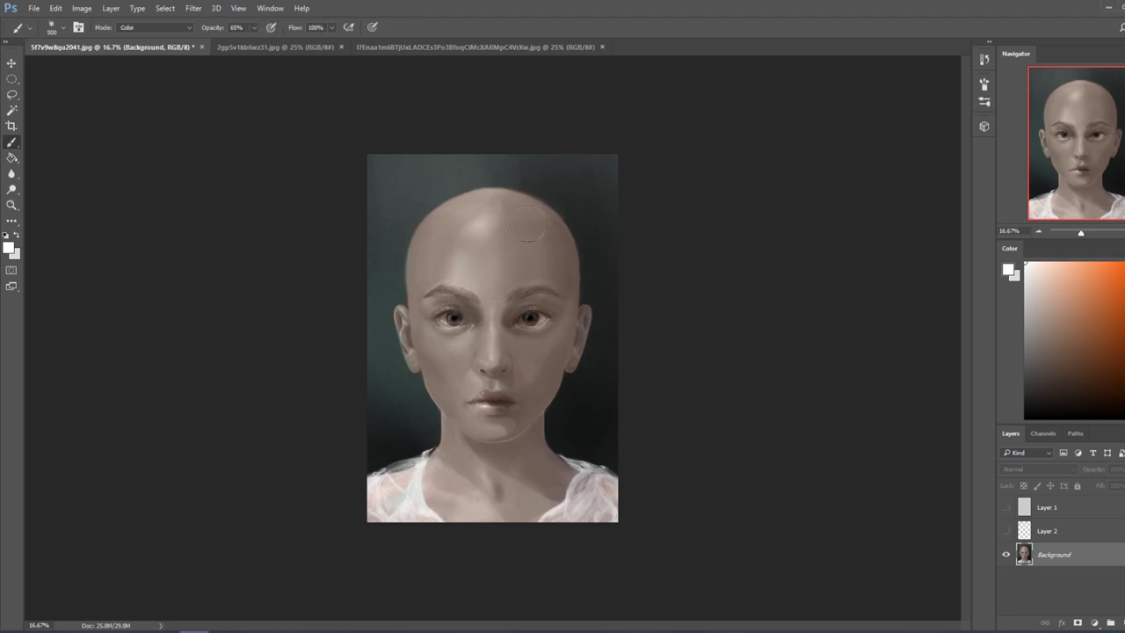
left_click(188, 27)
left_click(187, 39)
left_click(393, 237)
key("z")
key("ctrl+z")
key("b")
key("z")
left_click_drag(369, 195, 628, 466)
key("b")
Sample several skin tones around the nose and the dark tone of the right eye.
left_click_drag(577, 398, 611, 328)
left_click(532, 342, "alt")
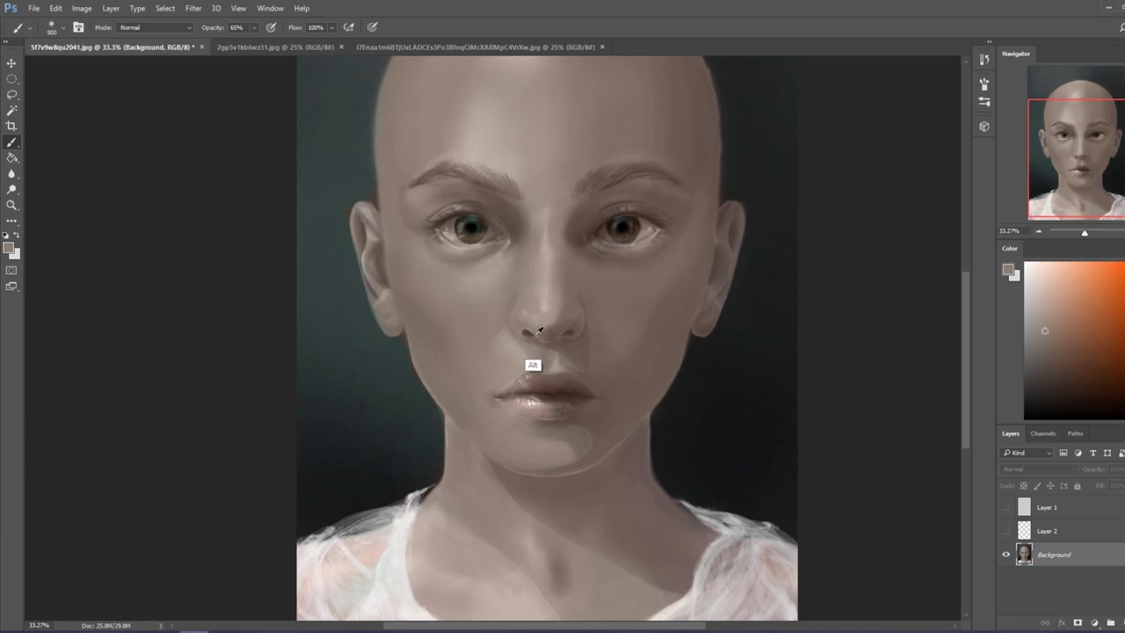
left_click(527, 328, "alt")
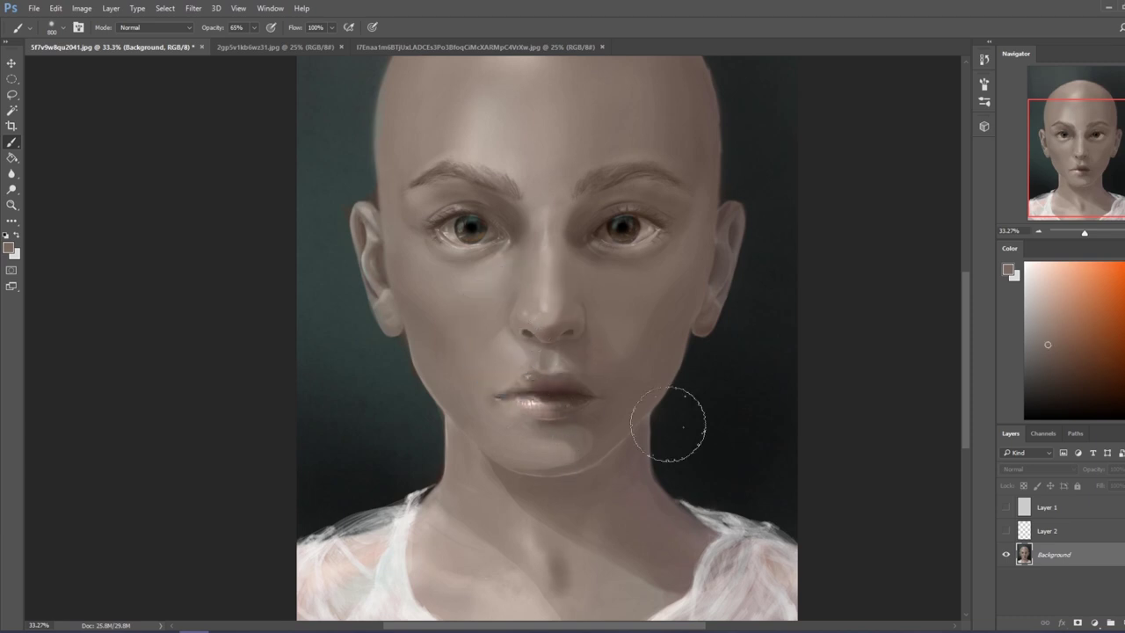
left_click_drag(580, 388, 562, 352)
left_click(623, 224, "alt")
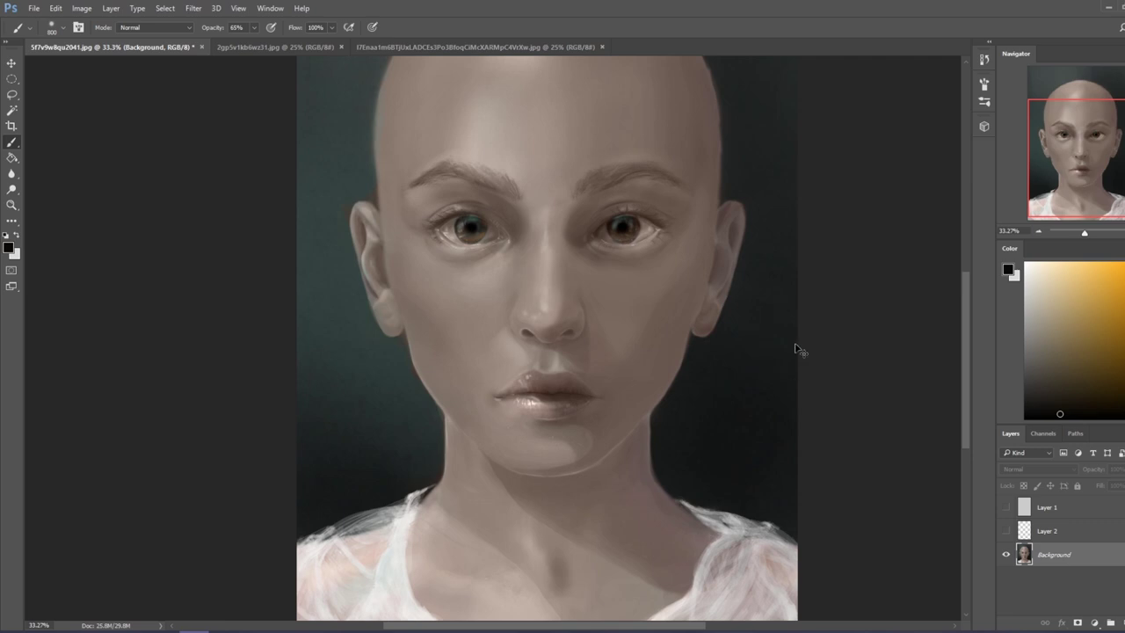
Zoom out to 25%, sample forehead grey and a darker left-eye tone, and capture a reference screenshot.
key("ctrl+minus")
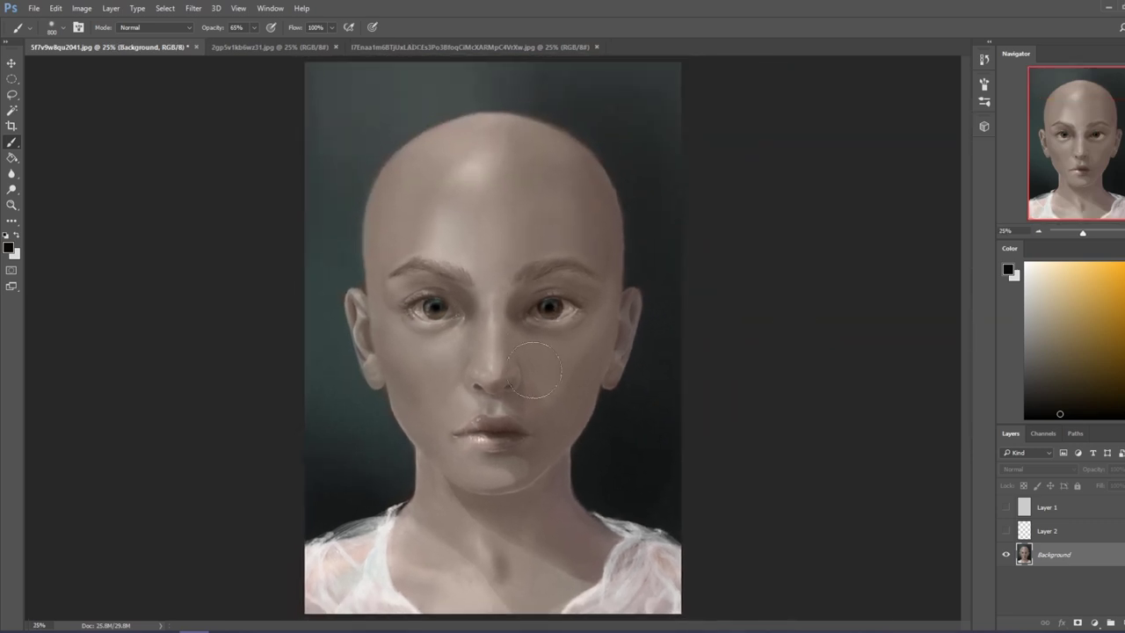
left_click(427, 158, "alt")
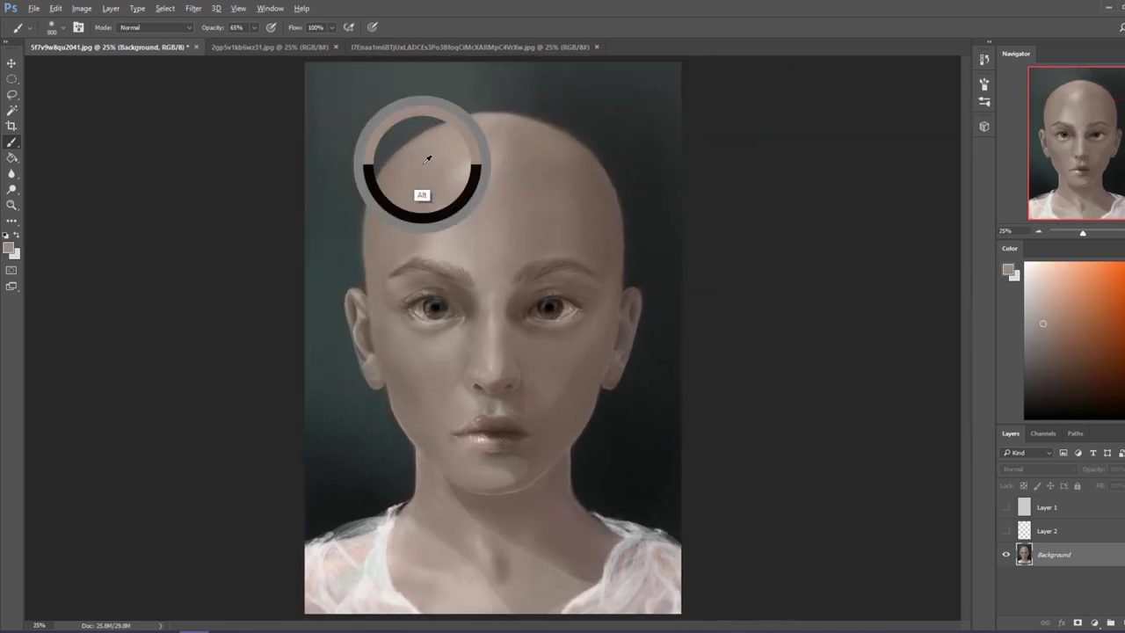
left_click(424, 304, "alt")
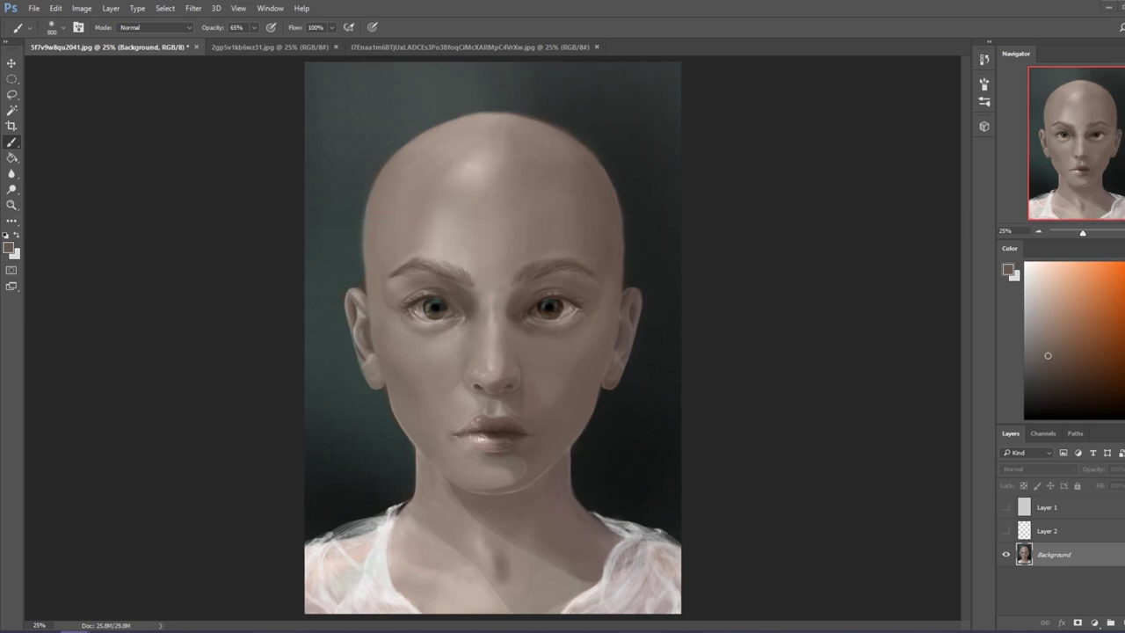
key("Print")
Open the dark-eyed face screenshot in Photos, reposition its window, then close it after viewing.
double_click(524, 7)
double_click(22, 211)
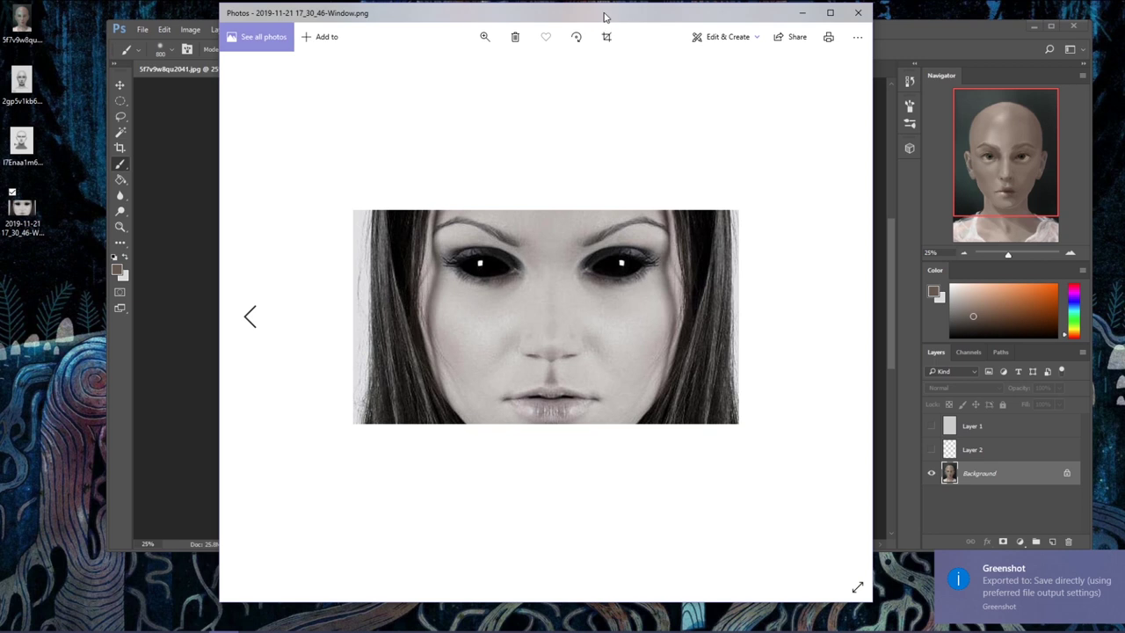
left_click_drag(602, 14, 580, 29)
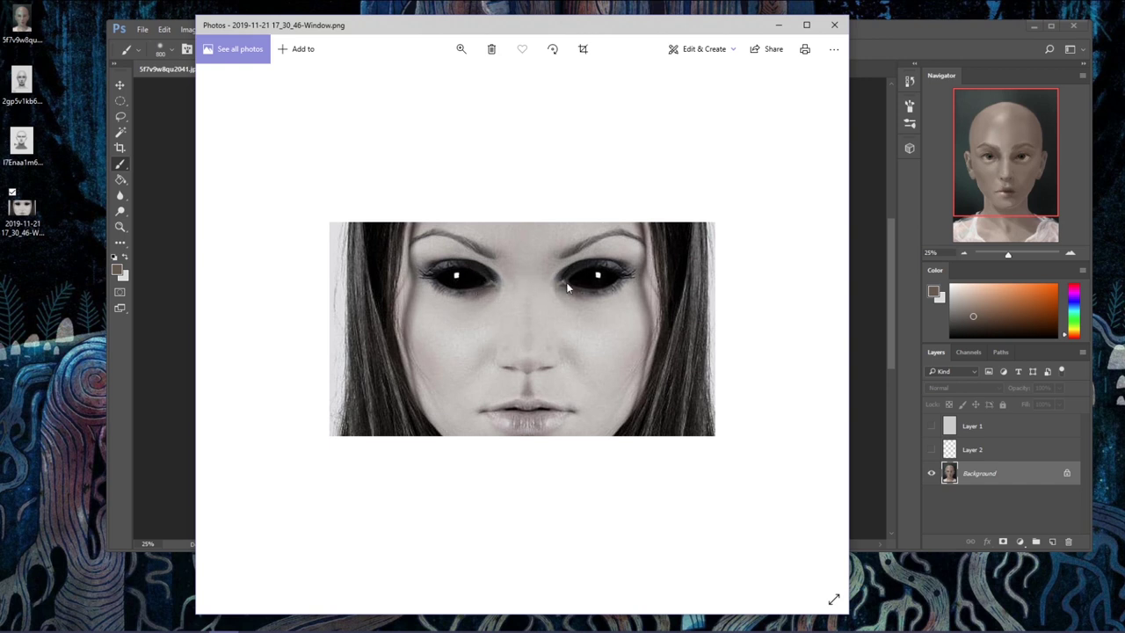
left_click(835, 25)
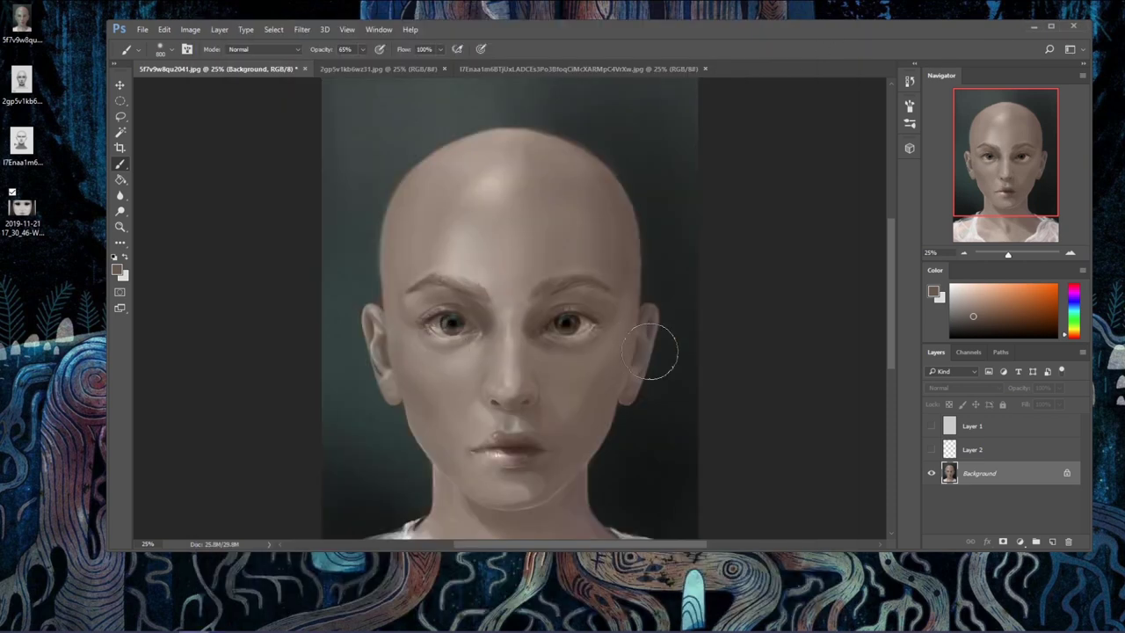
Maximize Photoshop, sample grey-beige eye tones, and repaint the left iris lighter at 84% opacity.
double_click(876, 34)
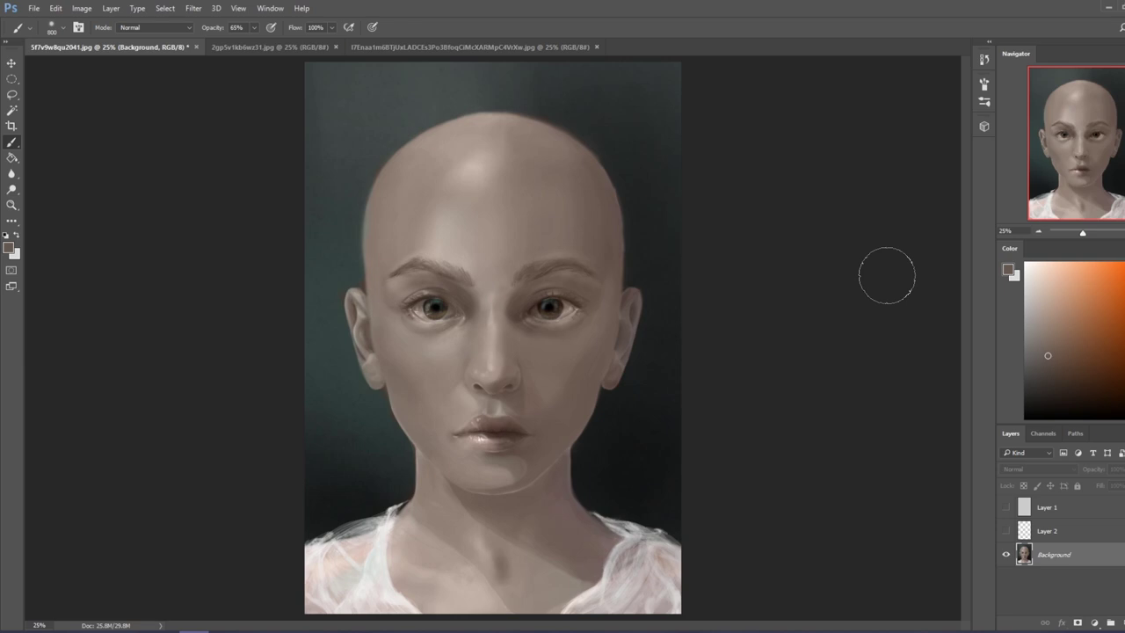
key("alt")
left_click(424, 307, "alt")
key("8")
key("4")
left_click(488, 307, "alt")
left_click_drag(424, 304, 420, 303)
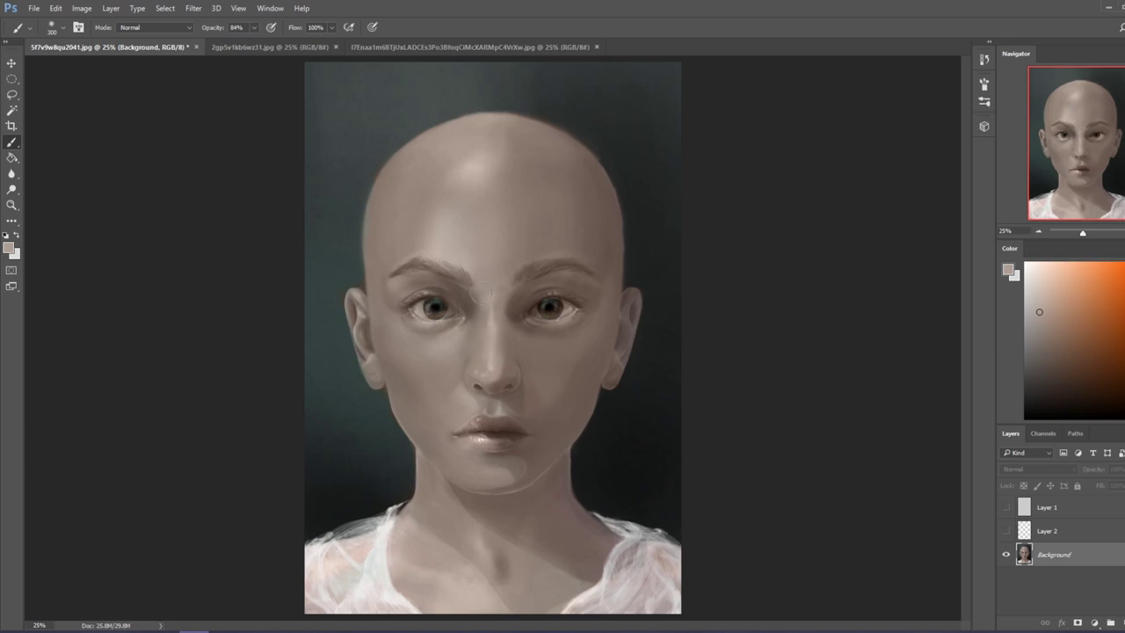
Pick a lighter colour at 50% opacity, lighten the right iris, and darken the left pupil.
left_click(1031, 287)
mouse_move(254, 27)
left_mouse_down()
mouse_move(254, 41)
mouse_move(237, 44)
left_mouse_up()
left_click_drag(536, 312, 561, 311)
left_click_drag(420, 306, 448, 311)
key("ctrl")
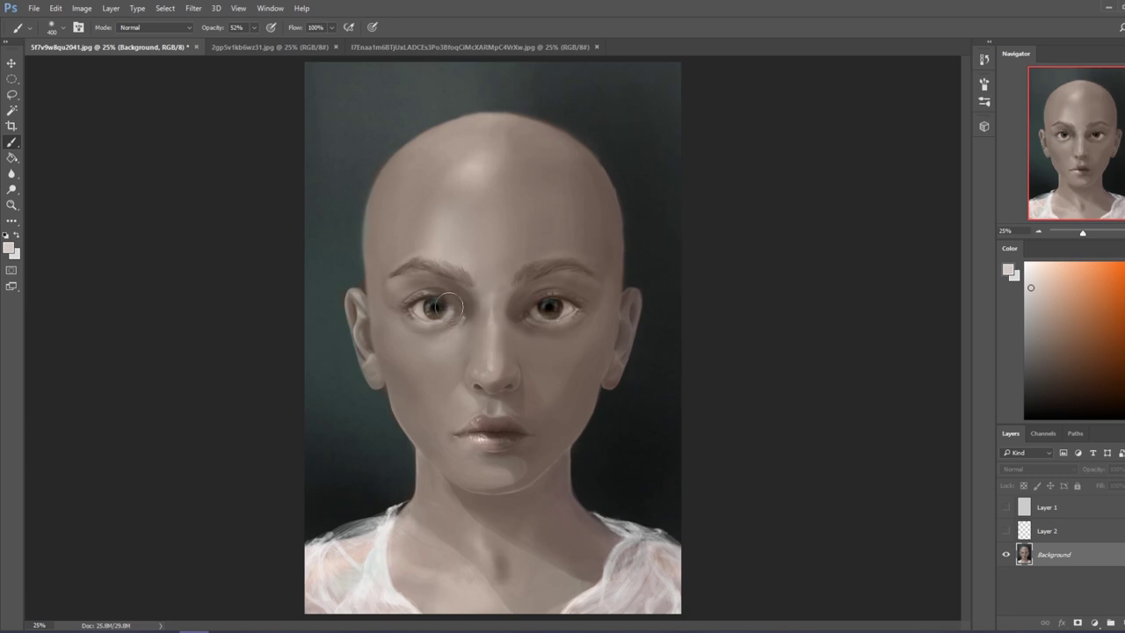
Revert to an earlier history state and duplicate the painting as a new Layer 3.
key("ctrl+a")
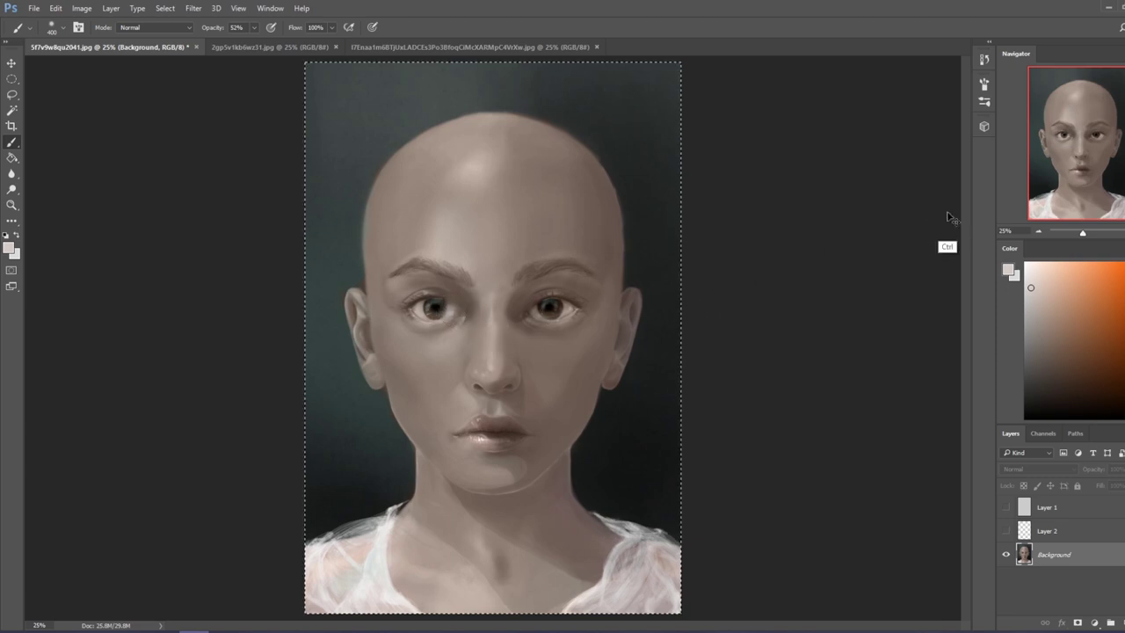
left_click(984, 58)
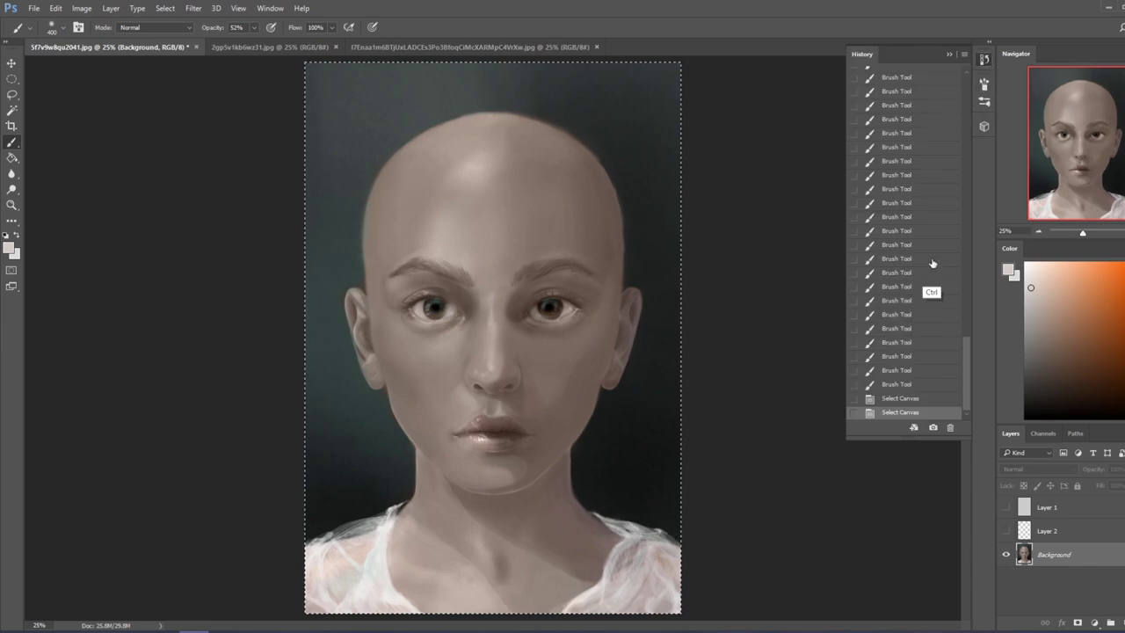
left_click(910, 125)
key("ctrl+z")
key("ctrl+j")
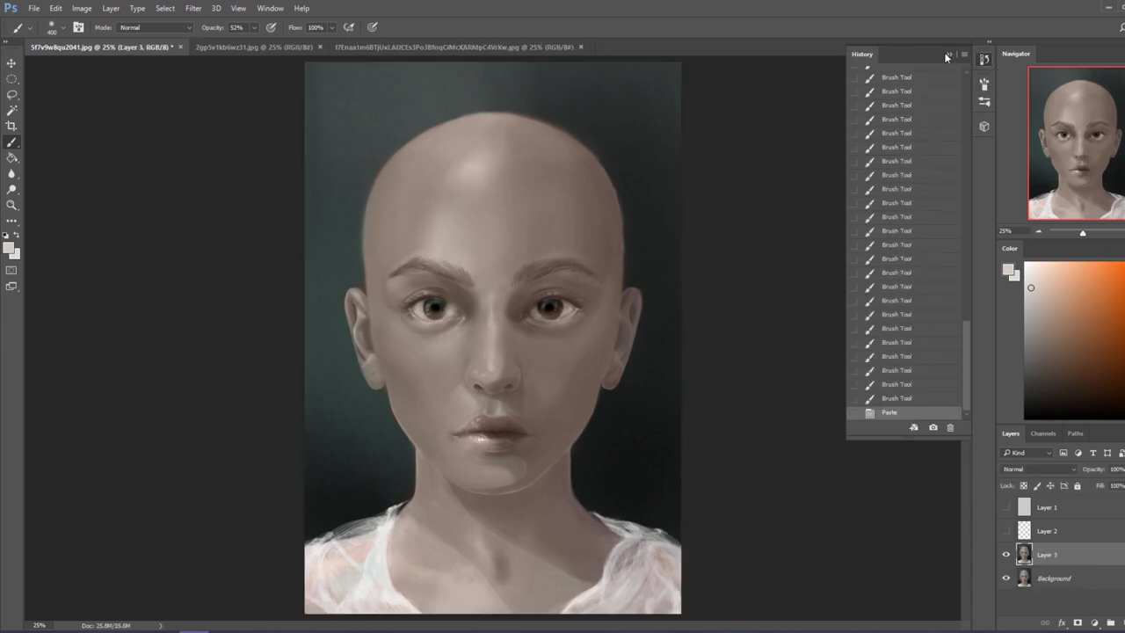
left_click(949, 53)
Switch to the Eraser, then merge Layer 3 down into the Background.
key("e")
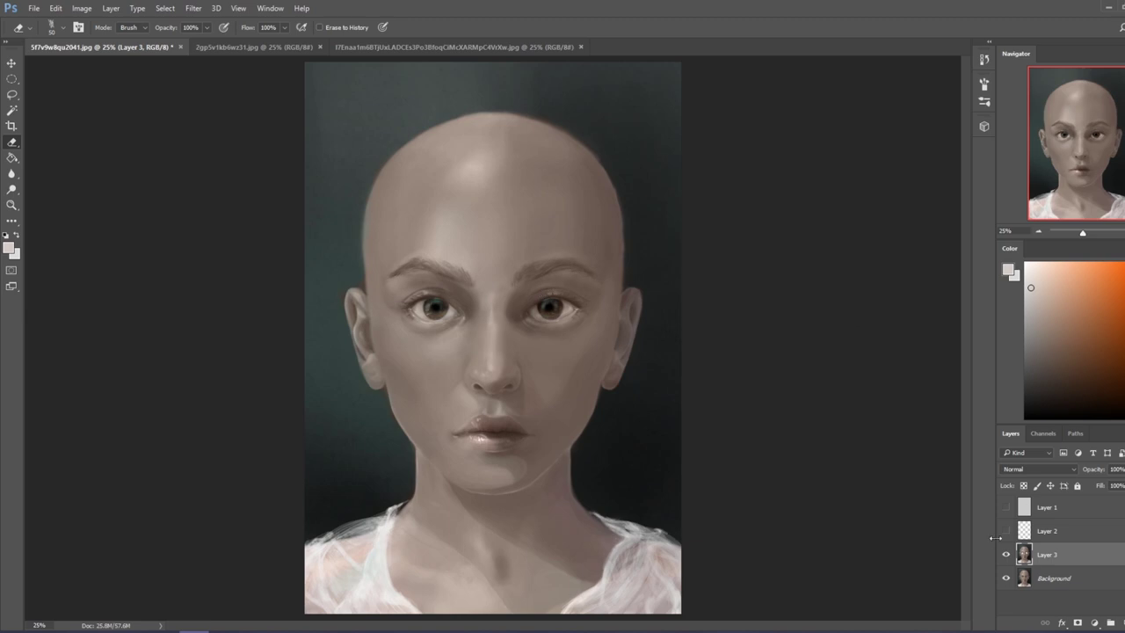
right_click(1060, 549)
left_click(978, 447)
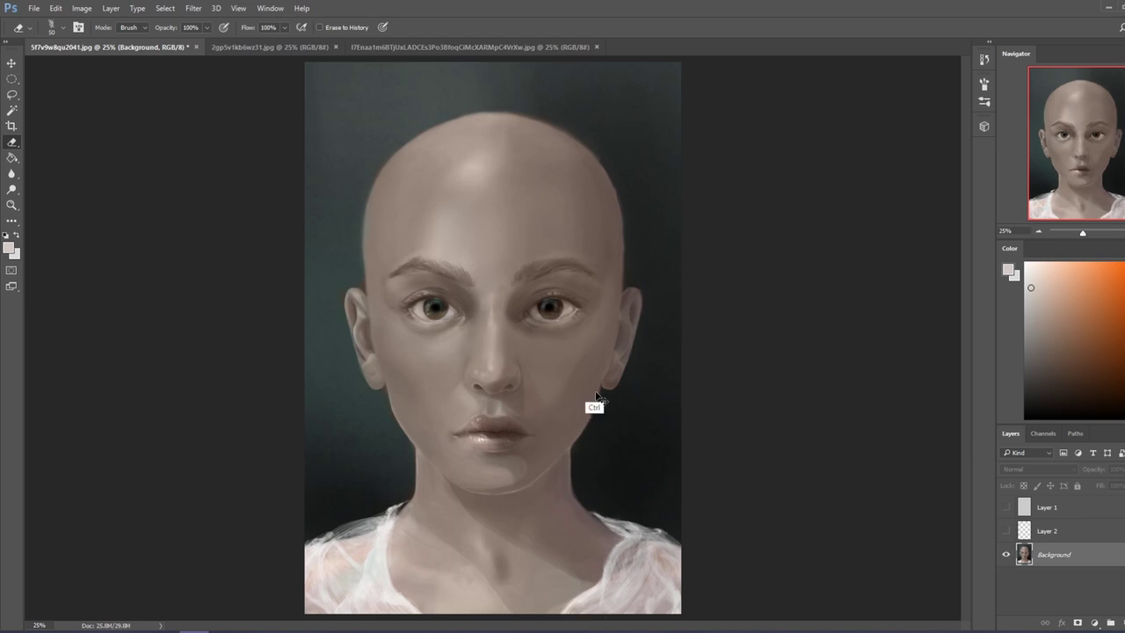
Zoom out and sample a dark brown from near the left eye with the brush.
key("ctrl+minus")
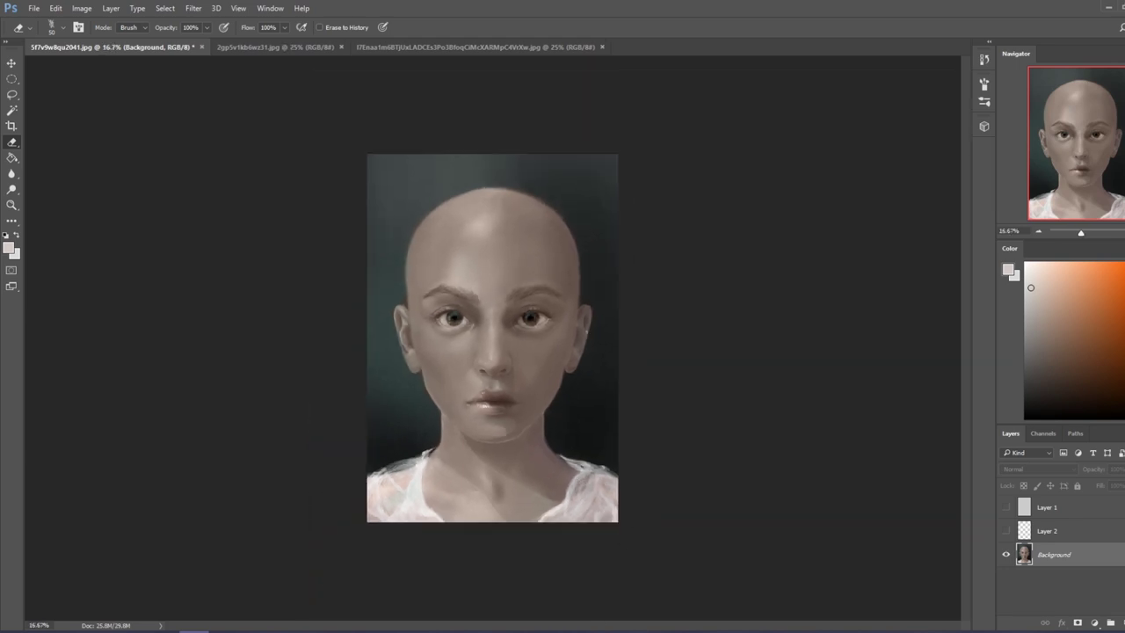
left_click(11, 110)
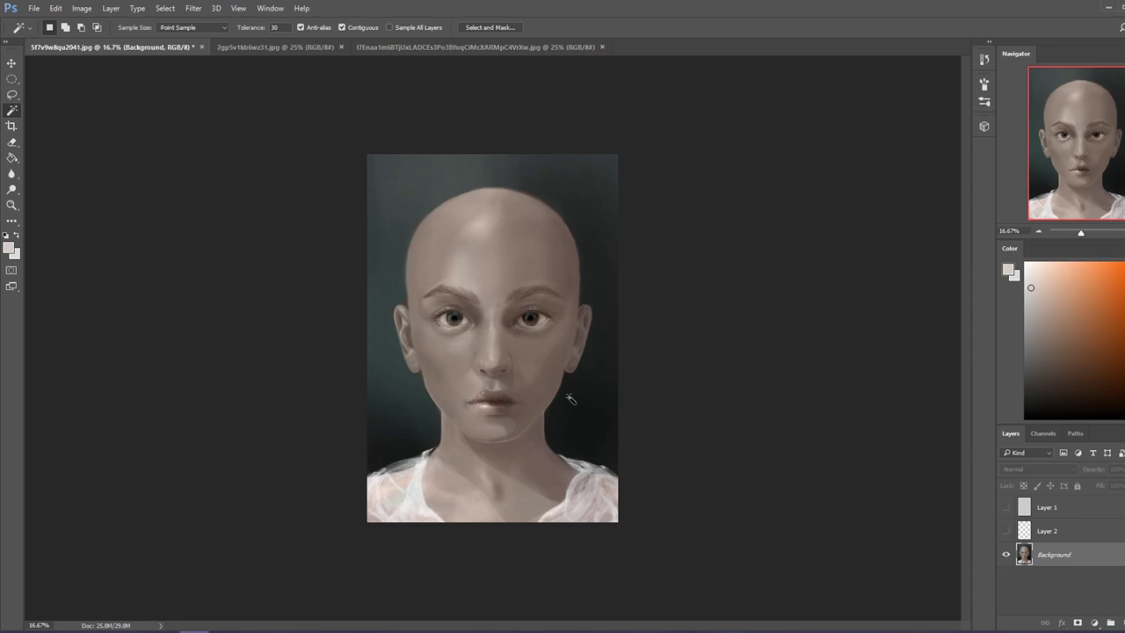
key("b")
left_click(447, 334, "alt")
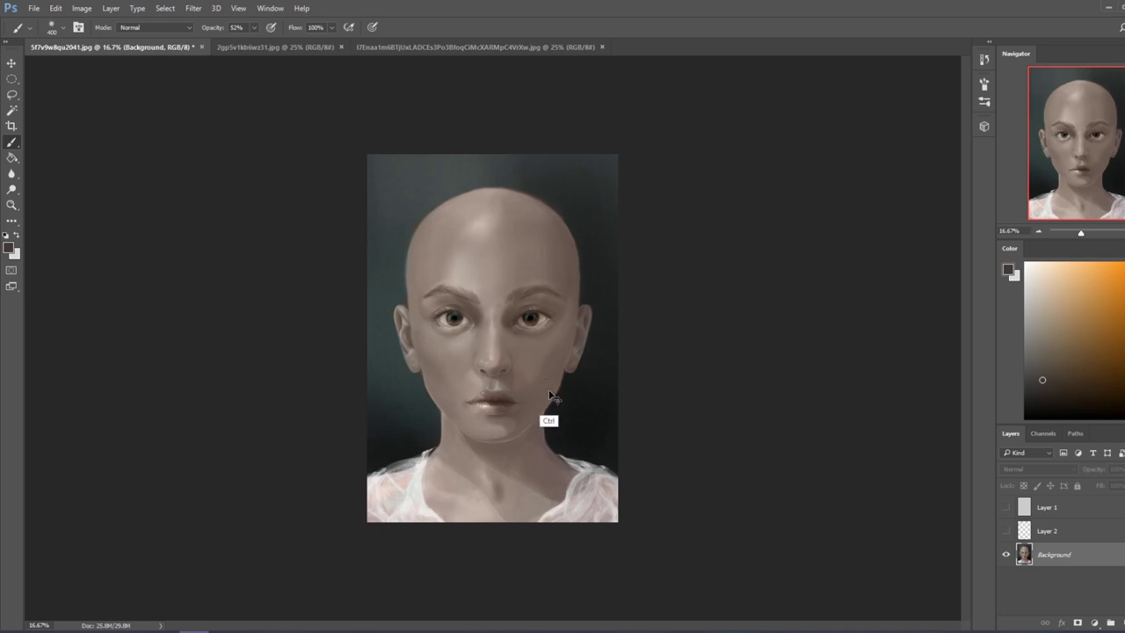
Pick an 80 px brush, sample a light skin tone, and Magic Wand the background right of the head.
key("ctrl+plus")
right_click(538, 273)
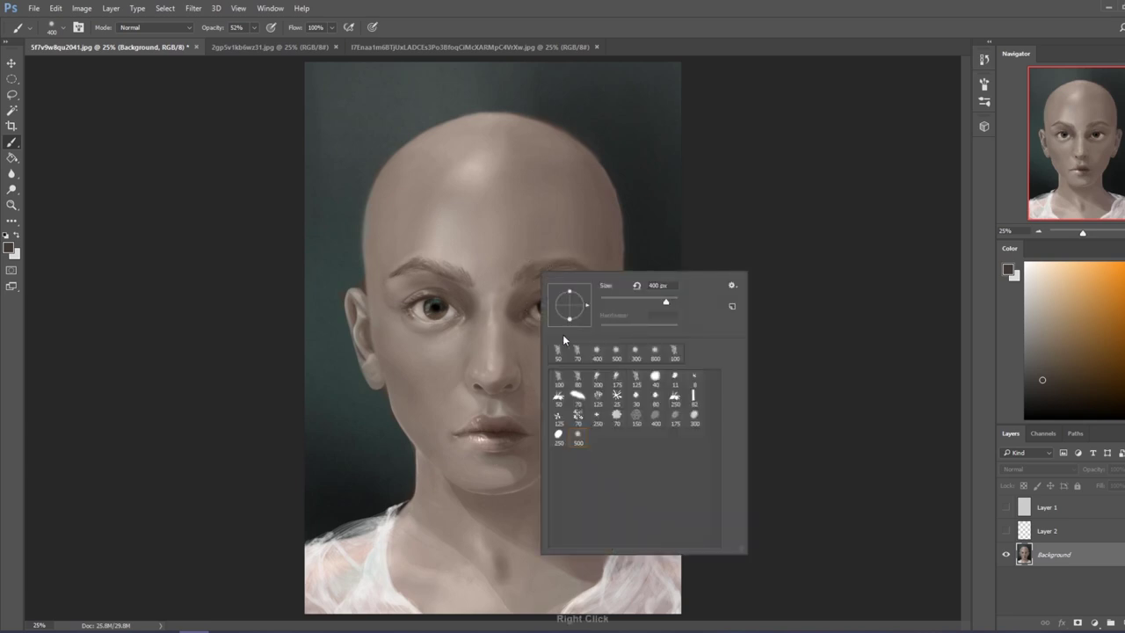
left_click(577, 382)
left_click(835, 289)
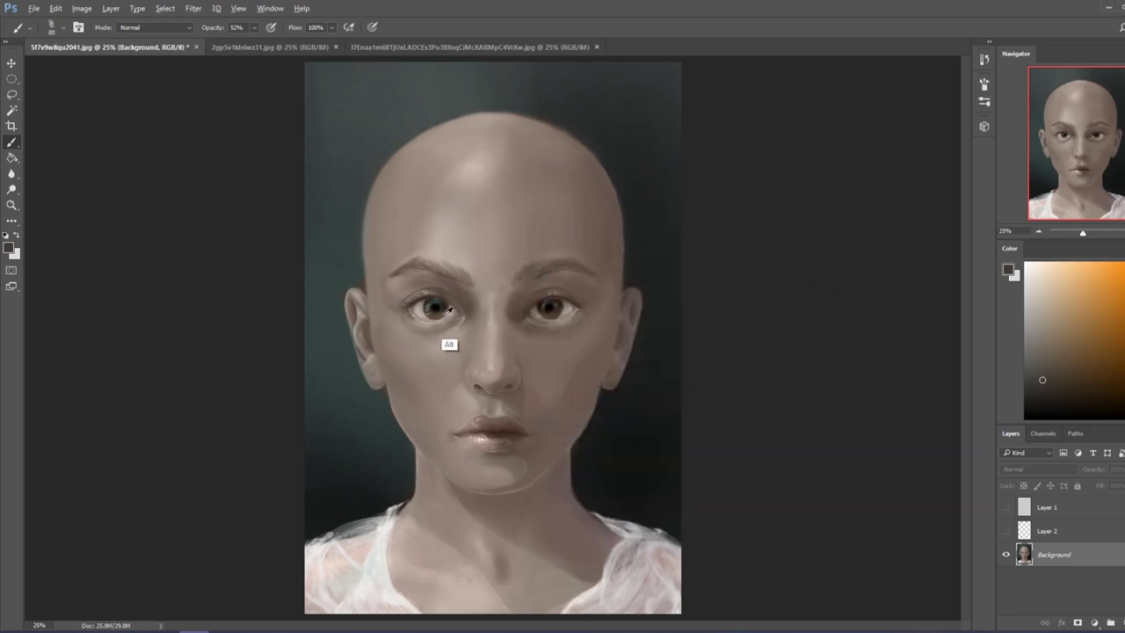
left_click(492, 326, "alt")
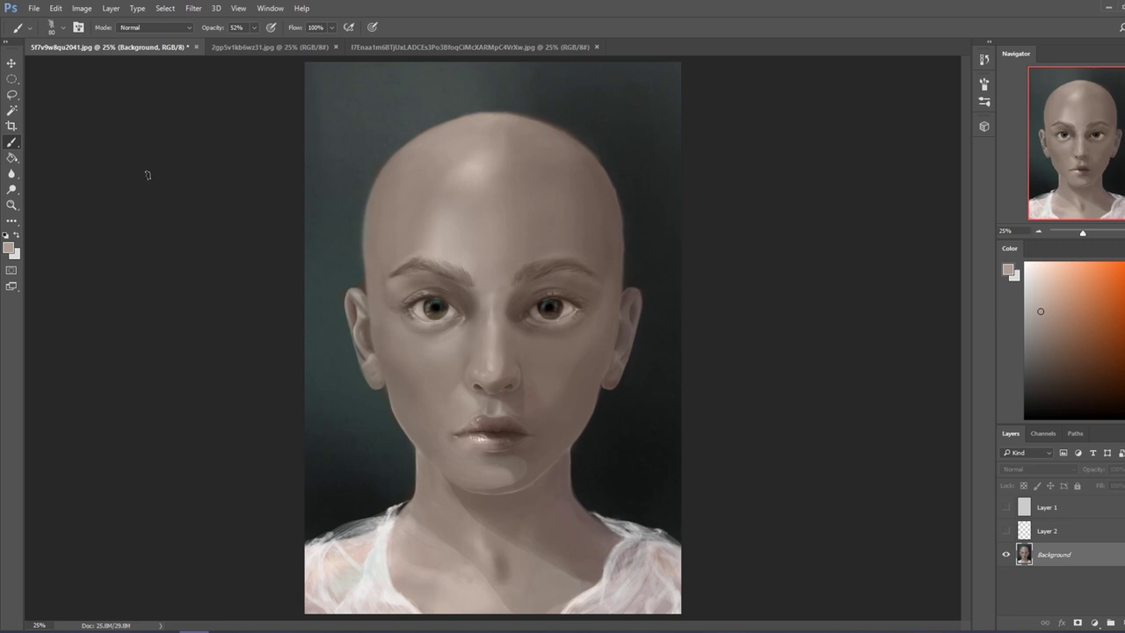
left_click(11, 110)
left_click(630, 148)
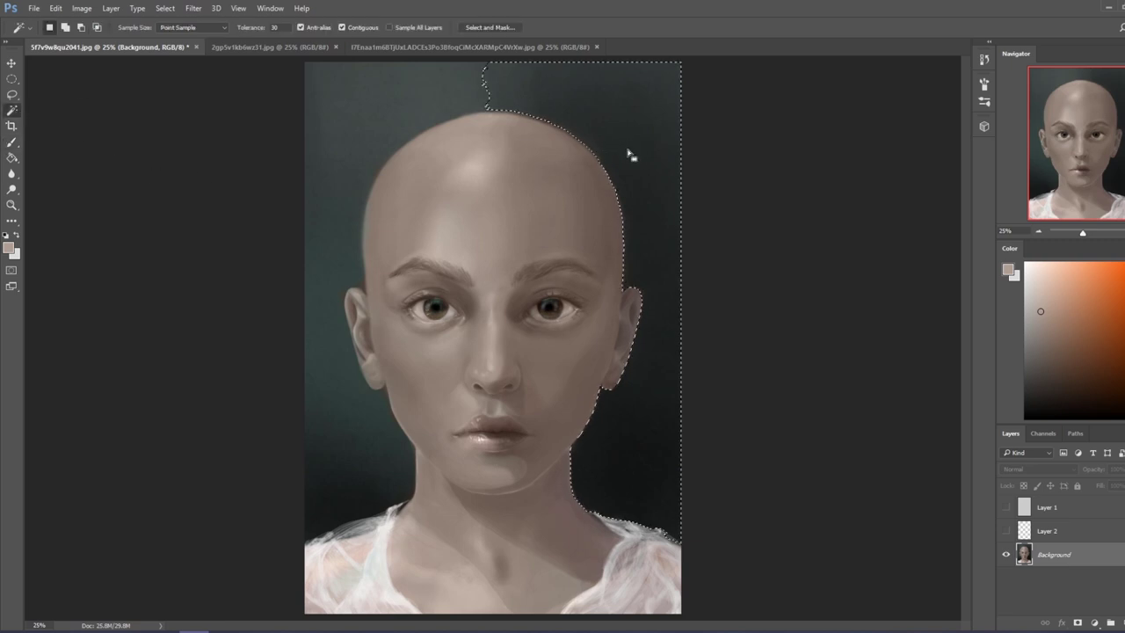
Add the upper- and lower-left background to the selection and tidy the edge along the head and right ear.
left_click(432, 118, "shift")
left_click(364, 442, "shift")
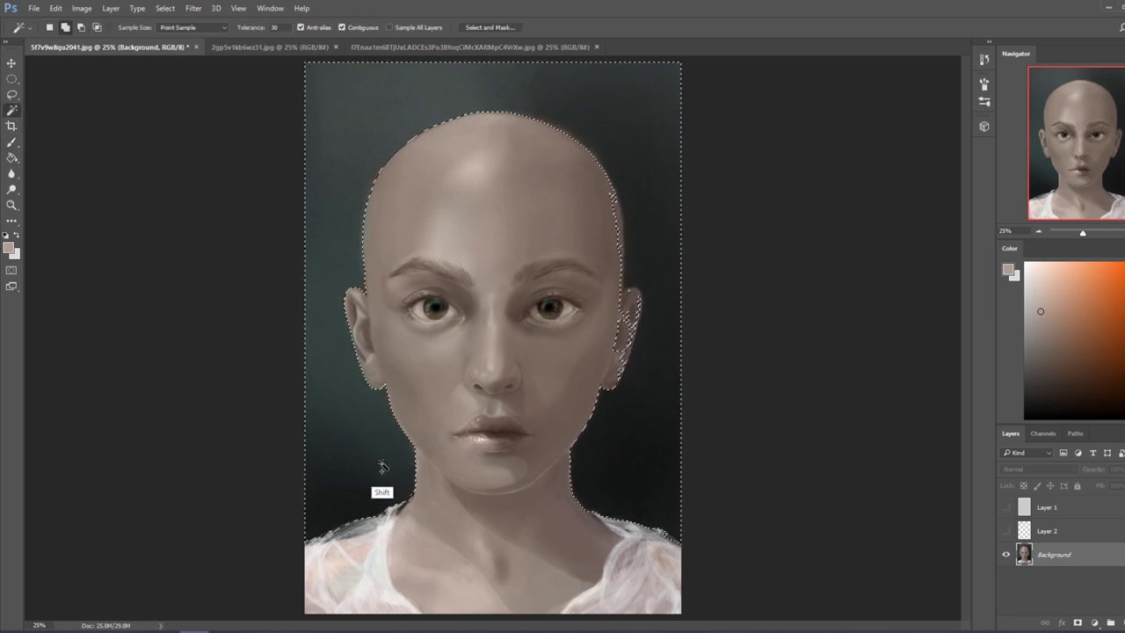
key("l")
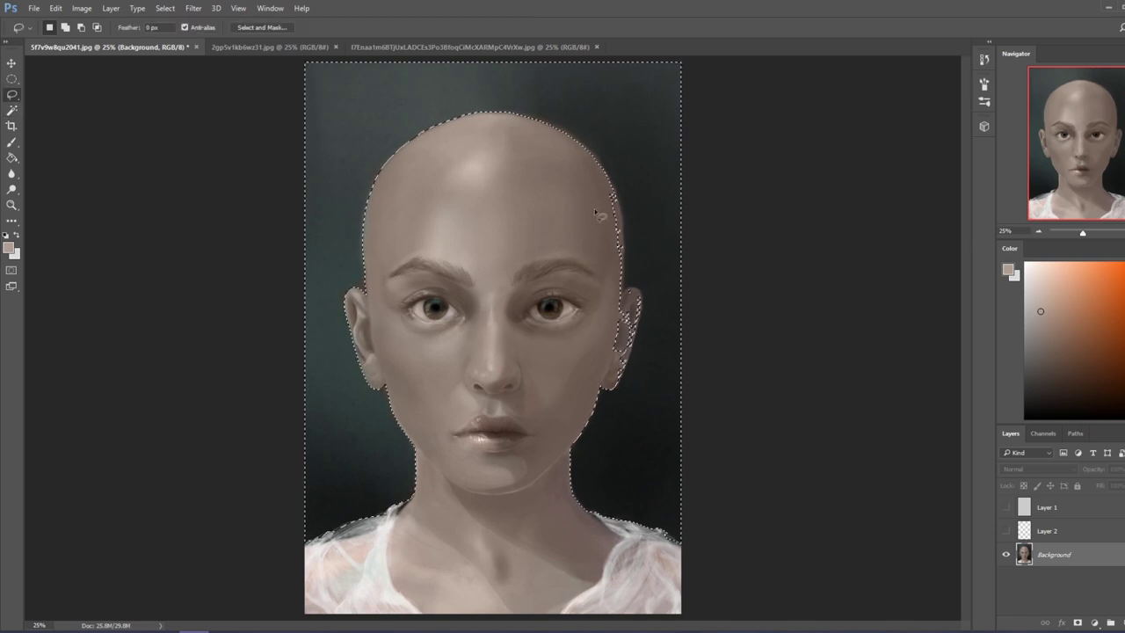
mouse_move(613, 195)
left_mouse_down()
mouse_move(585, 395)
mouse_move(592, 228)
left_mouse_up()
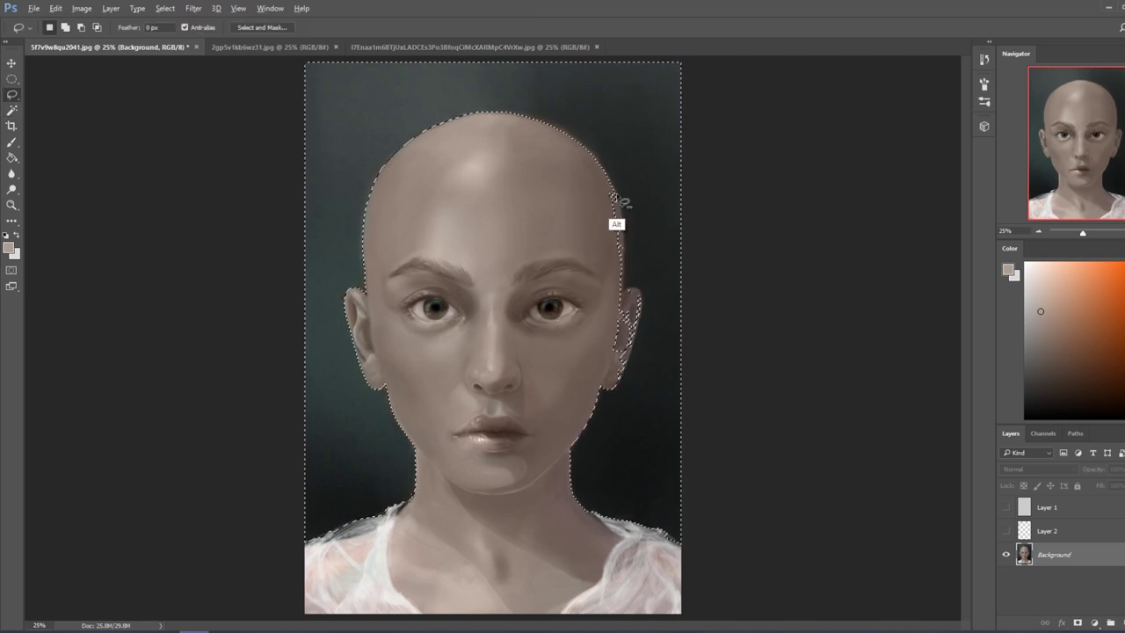
mouse_move(602, 168)
left_mouse_down()
mouse_move(602, 216)
mouse_move(643, 231)
mouse_move(630, 234)
mouse_move(626, 306)
mouse_move(634, 222)
mouse_move(629, 247)
mouse_move(651, 221)
mouse_move(620, 339)
mouse_move(630, 301)
mouse_move(623, 319)
mouse_move(642, 316)
mouse_move(648, 302)
mouse_move(627, 319)
mouse_move(635, 313)
mouse_move(625, 397)
left_mouse_up()
mouse_move(656, 303)
left_mouse_down()
mouse_move(625, 394)
mouse_move(650, 296)
mouse_move(615, 391)
mouse_move(627, 372)
mouse_move(637, 387)
mouse_move(587, 413)
left_mouse_up()
Invert the selection to the head and shoulders.
key("m")
right_click(612, 341)
left_click(648, 358)
key("ctrl+shift+i")
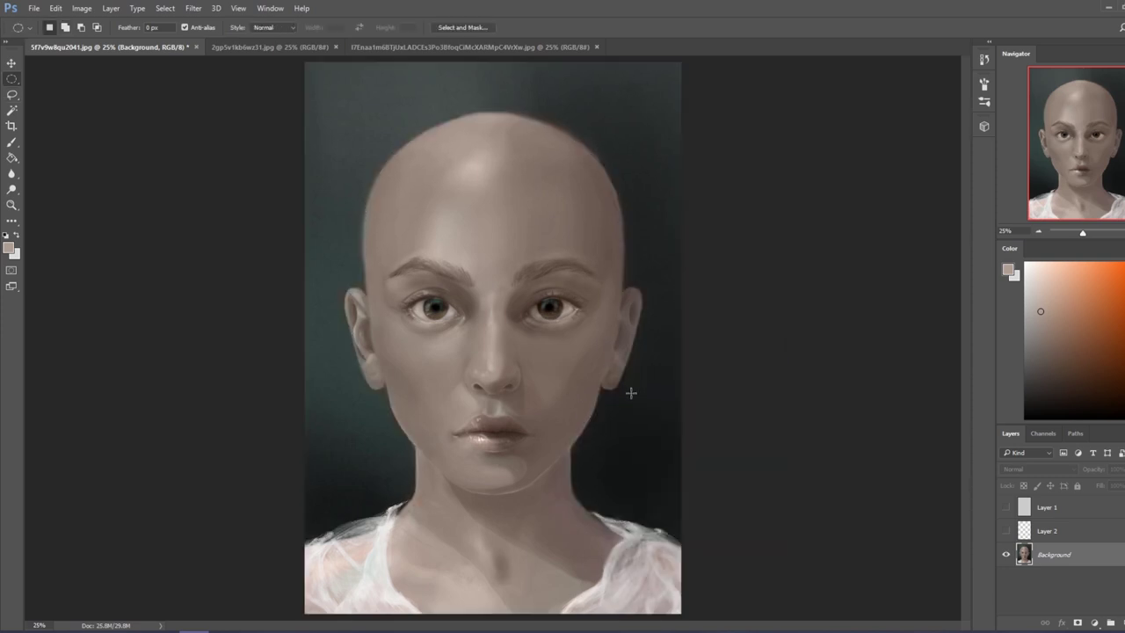
Apply a Levels adjustment with input values 6, 1.00 and 235 to lift contrast.
key("ctrl+minus")
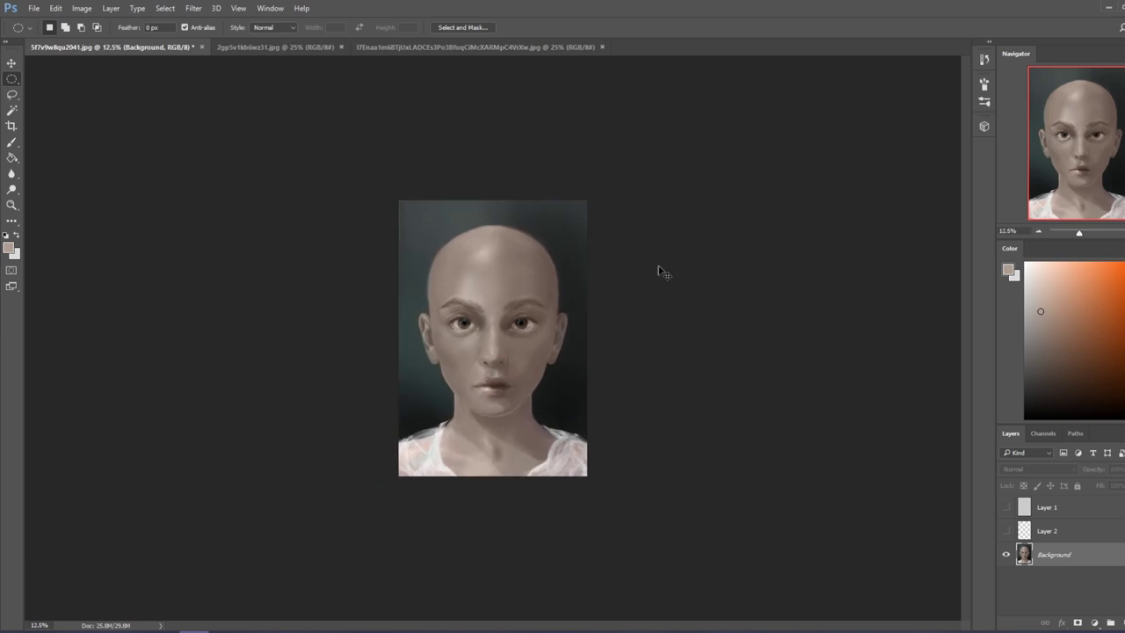
key("ctrl+l")
left_click_drag(944, 340, 928, 340)
left_click_drag(786, 335, 795, 336)
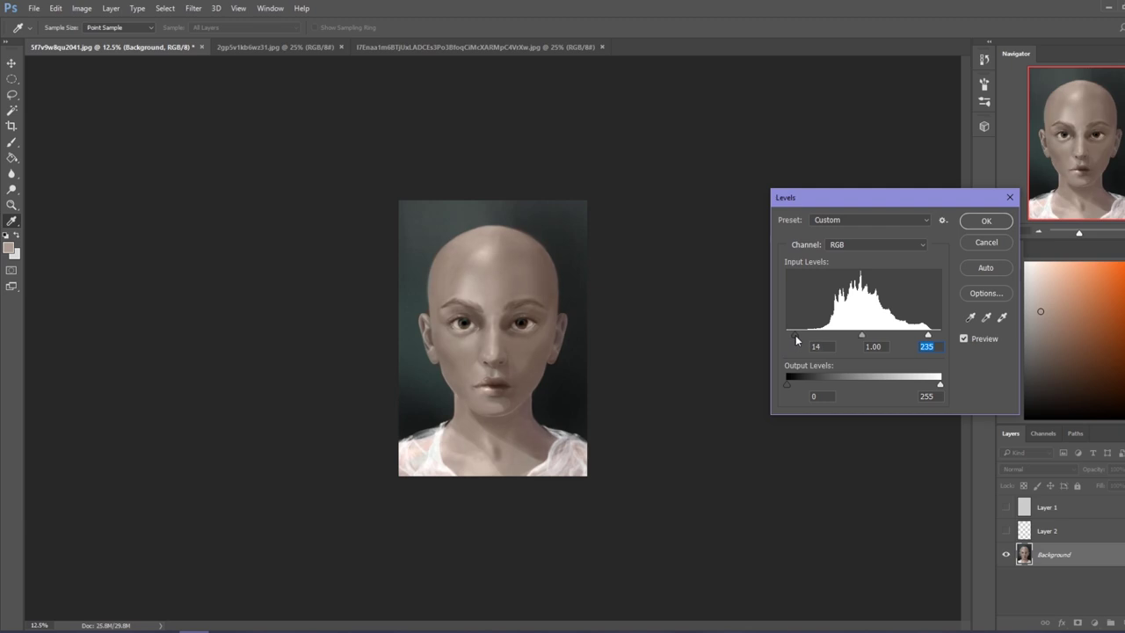
left_click(985, 220)
Smooth the top of the head with a large 500 px brush in a sampled skin colour.
key("b")
right_click(495, 303)
left_click(534, 472)
left_click(470, 290, "alt")
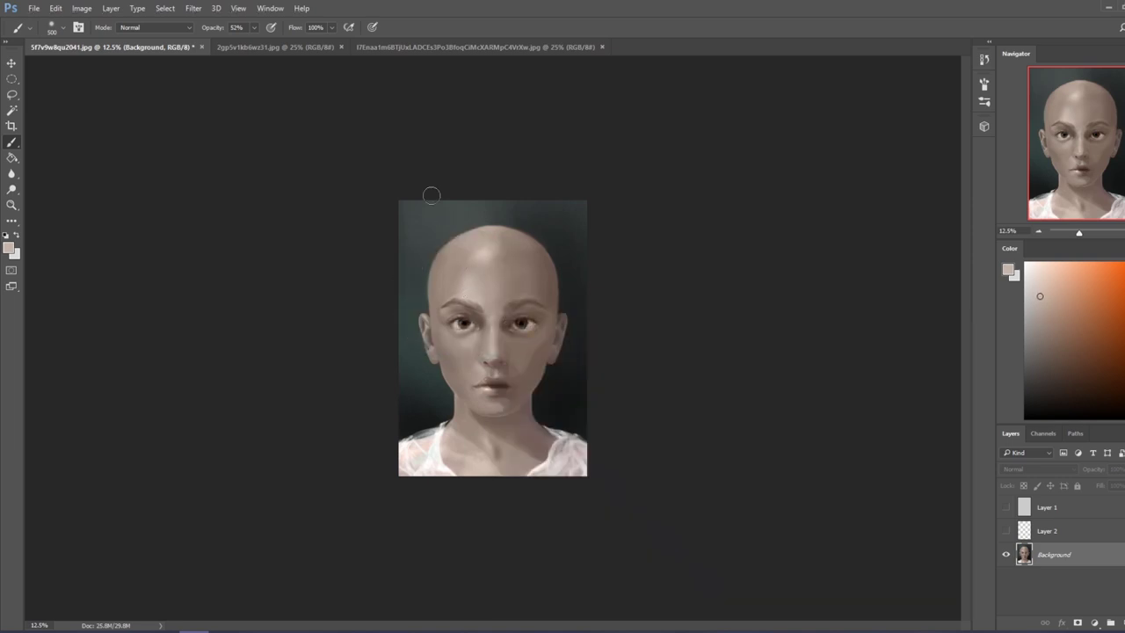
key("bracketright")
key("bracketright")
key("bracketright")
key("bracketright")
key("bracketright")
key("bracketright")
mouse_move(479, 239)
left_mouse_down()
mouse_move(439, 263)
mouse_move(501, 224)
mouse_move(492, 255)
left_mouse_up()
key("bracketright")
key("bracketright")
key("bracketright")
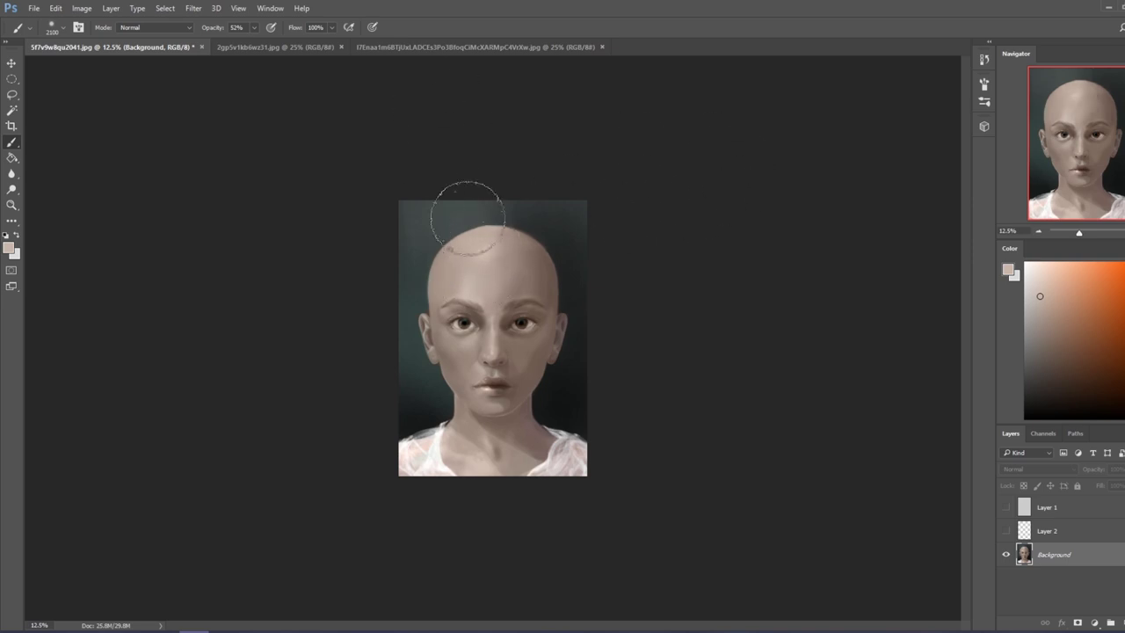
key("bracketleft")
left_click(1031, 279)
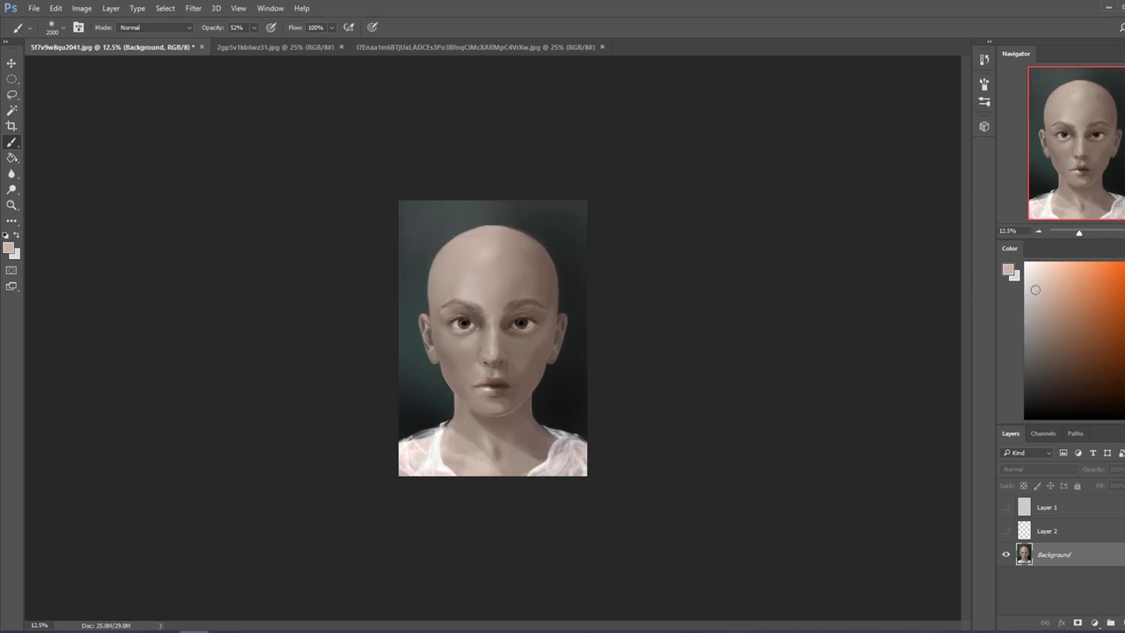
Smooth the forehead, top of the head and left cheek with the light skin tone.
mouse_move(430, 281)
left_mouse_down()
mouse_move(464, 226)
mouse_move(444, 250)
left_mouse_up()
mouse_move(463, 336)
left_mouse_down()
mouse_move(413, 326)
mouse_move(435, 347)
left_mouse_up()
key("bracketleft")
key("bracketleft")
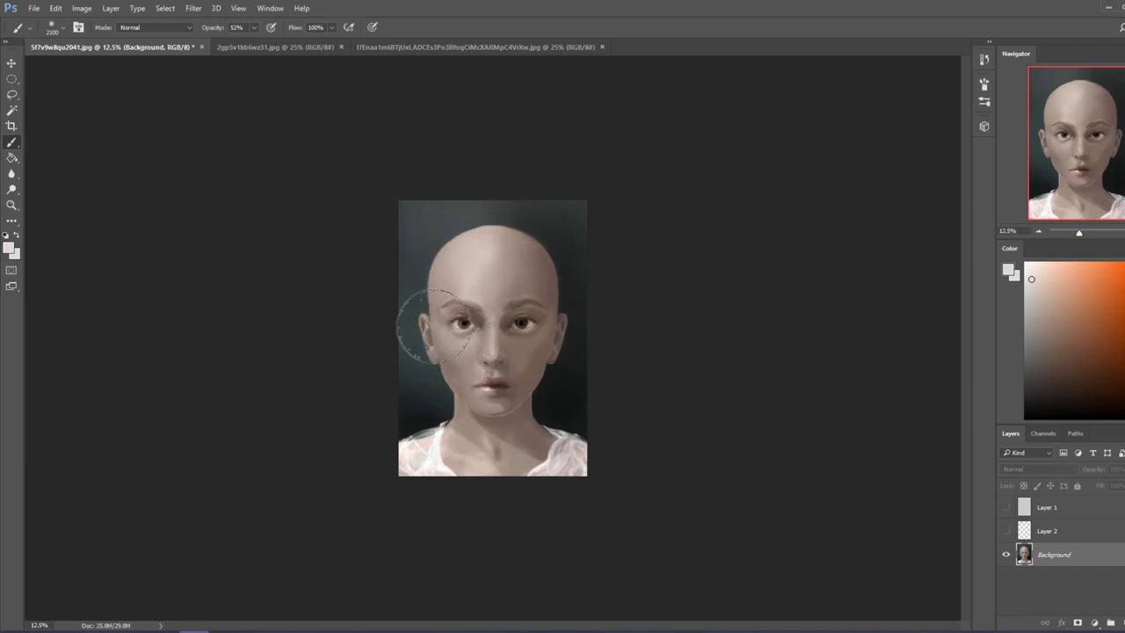
key("bracketleft")
key("bracketleft")
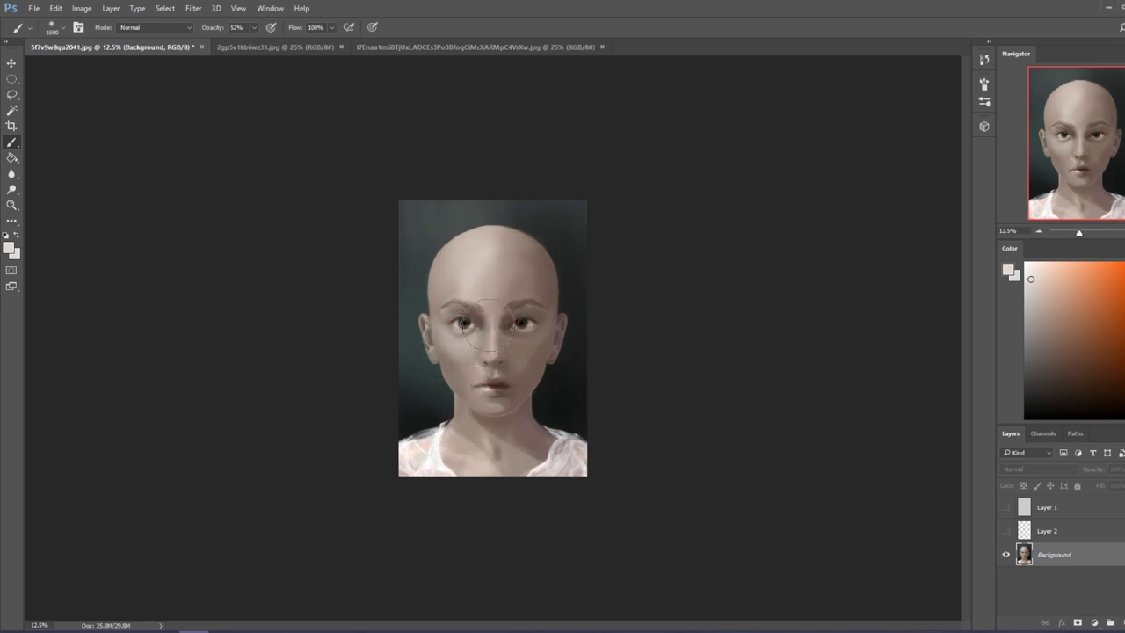
Lighten the bridge of the nose with a smaller brush.
key("bracketleft")
key("bracketleft")
key("bracketleft")
key("bracketleft")
key("bracketleft")
key("bracketleft")
key("bracketleft")
key("bracketleft")
key("bracketleft")
key("bracketleft")
left_click_drag(487, 347, 489, 328)
key("bracketright")
key("bracketright")
key("bracketright")
key("bracketright")
key("ctrl")
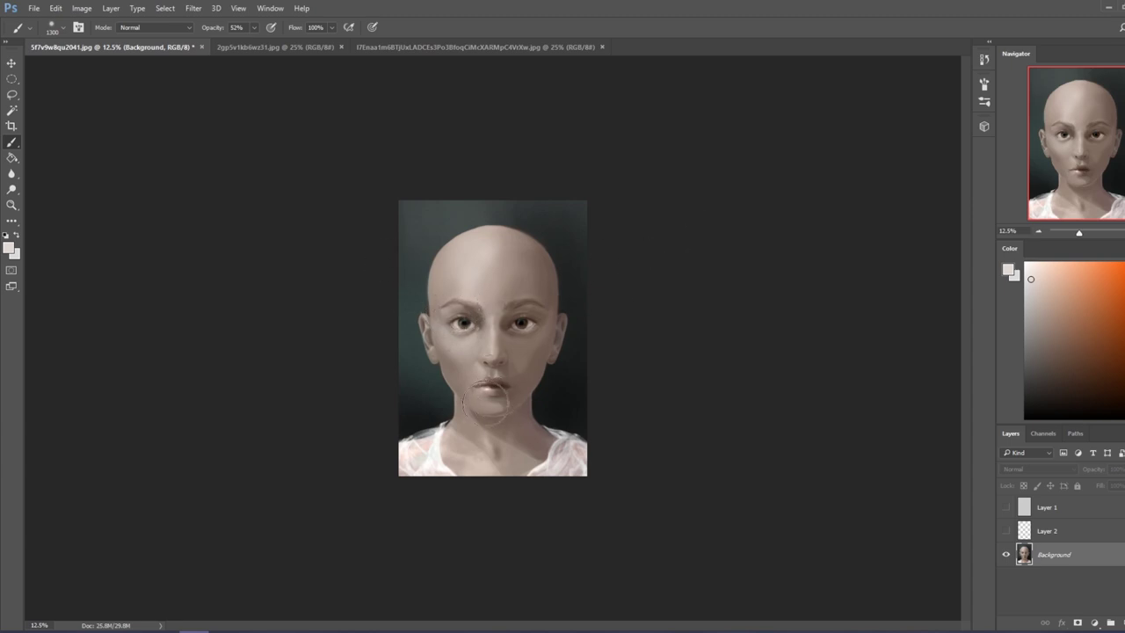
key("ctrl")
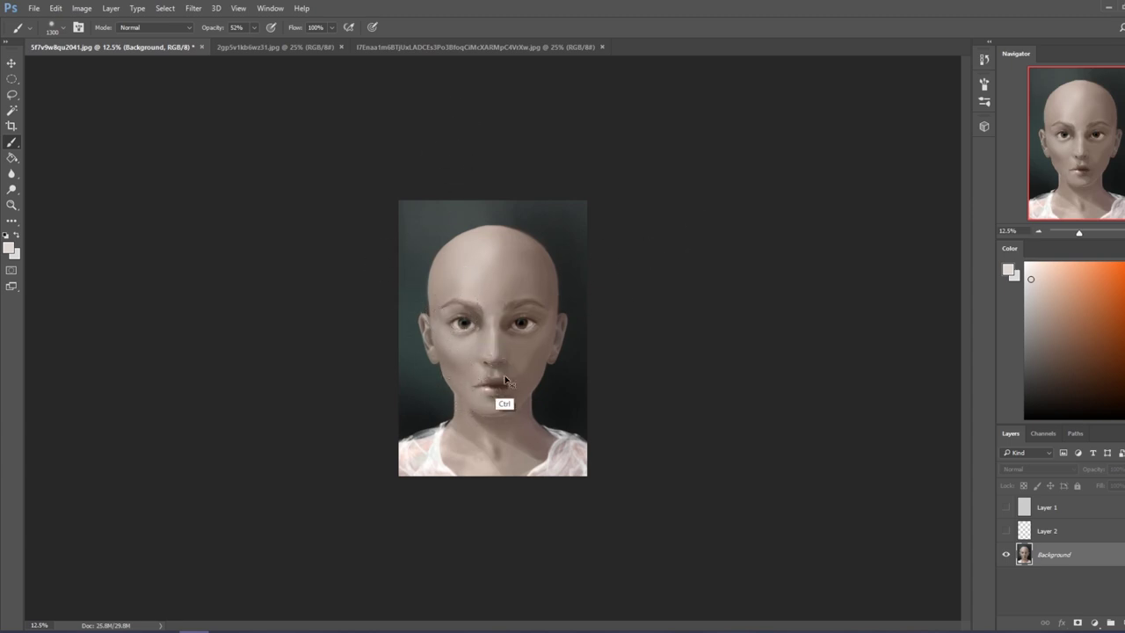
key("ctrl")
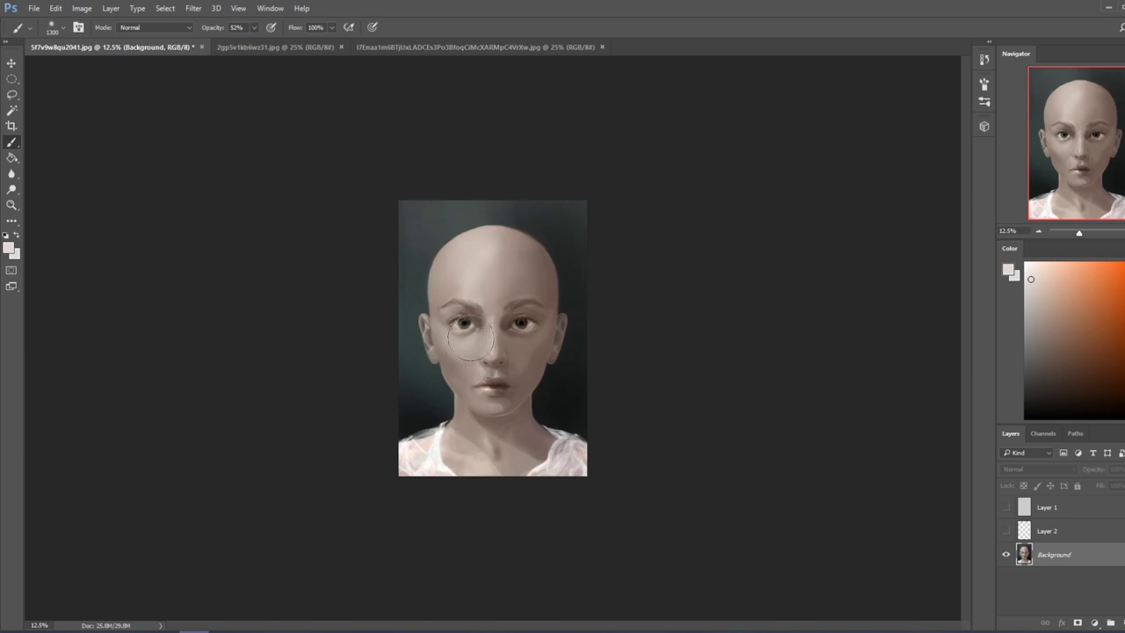
Fine-tune the brush size and pick a brown sampled near the lips.
key("bracketleft")
key("bracketleft")
key("bracketleft")
key("bracketleft")
key("bracketright")
key("bracketright")
key("bracketright")
key("bracketright")
key("bracketleft")
key("bracketleft")
key("ctrl")
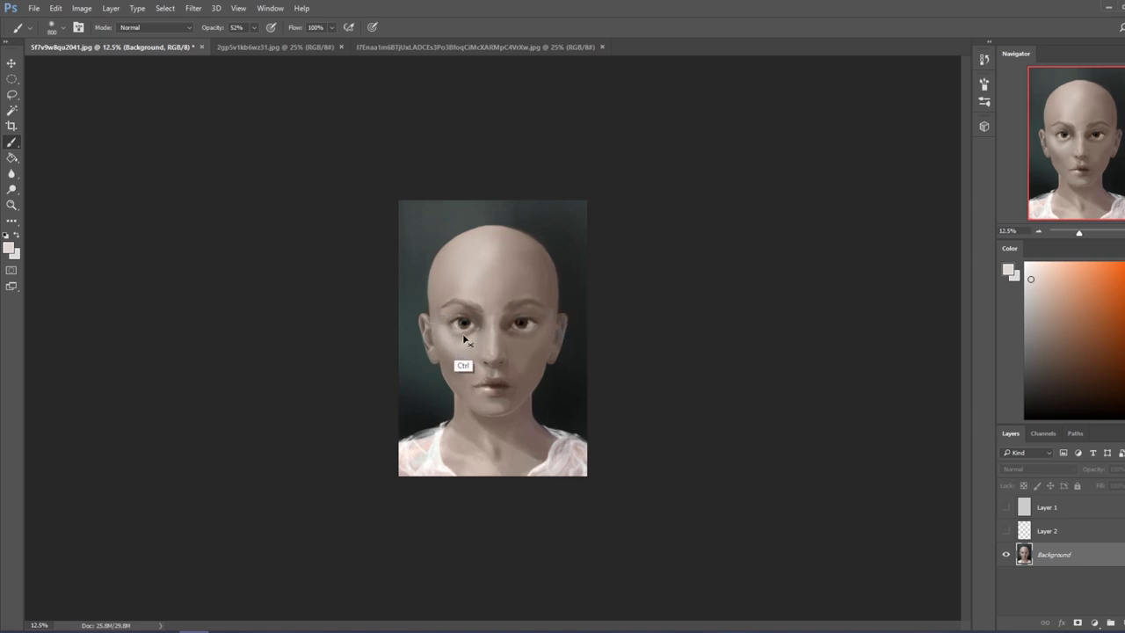
key("bracketright")
key("bracketright")
key("bracketright")
key("bracketright")
key("bracketright")
key("bracketright")
key("bracketright")
key("bracketright")
key("bracketright")
key("bracketright")
key("bracketright")
key("bracketright")
key("bracketright")
key("bracketright")
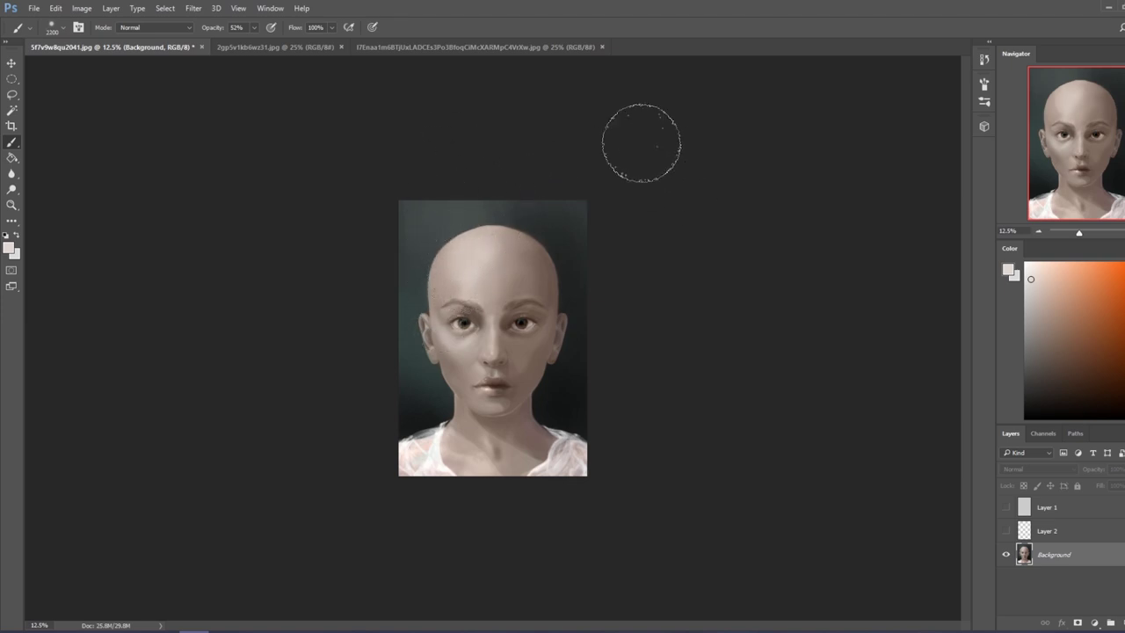
left_click(510, 356, "alt")
Set the brush to Darken mode at 31% opacity.
left_click(254, 28)
left_click_drag(257, 48, 245, 49)
left_click(189, 27)
left_click(171, 79)
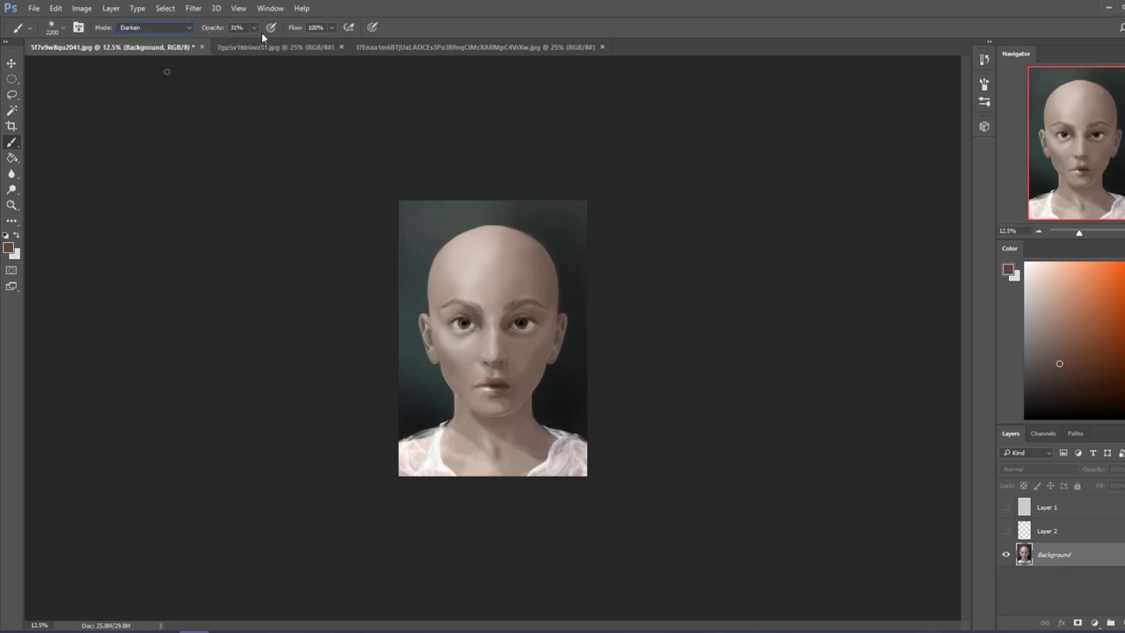
key("ctrl")
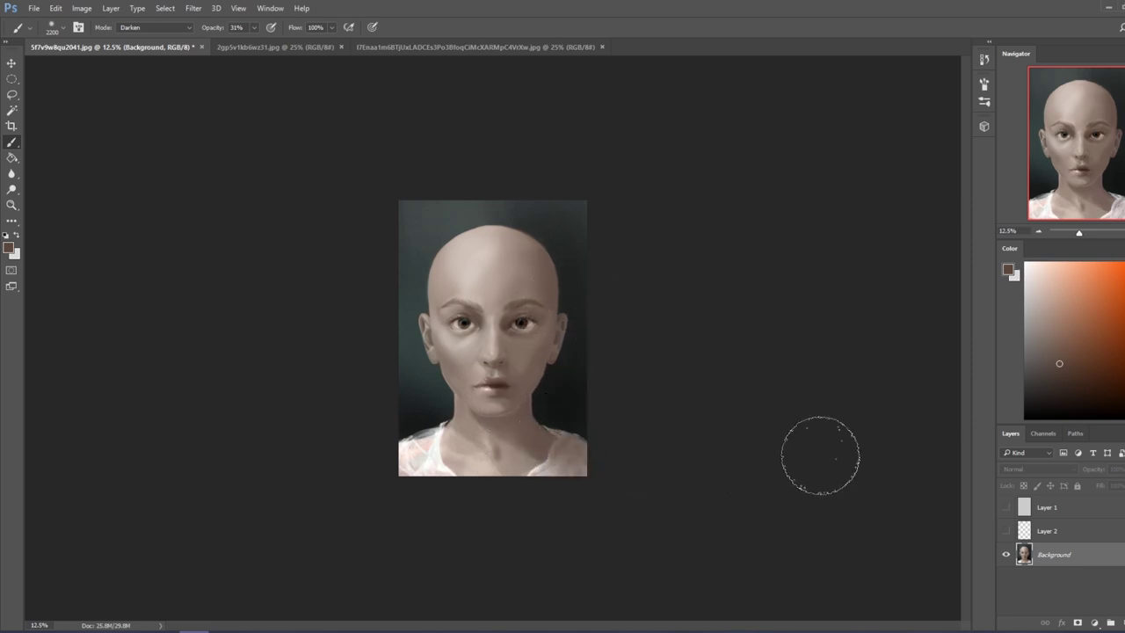
Sample a light forehead skin tone and return the brush to Normal mode at 55% opacity.
left_click(1035, 290)
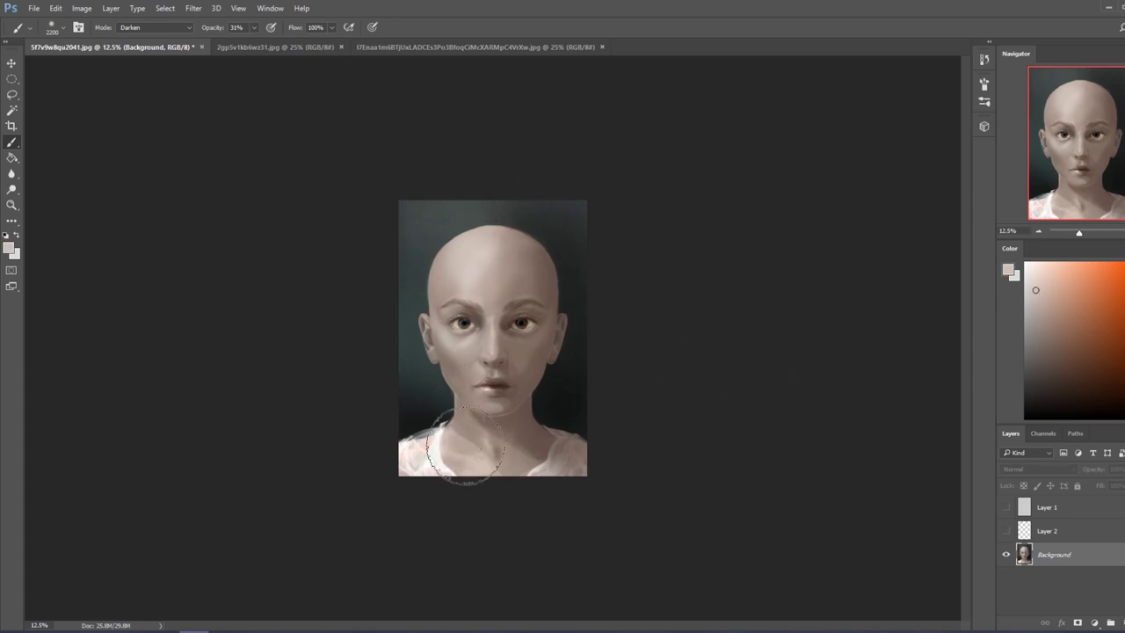
left_click(482, 290, "alt")
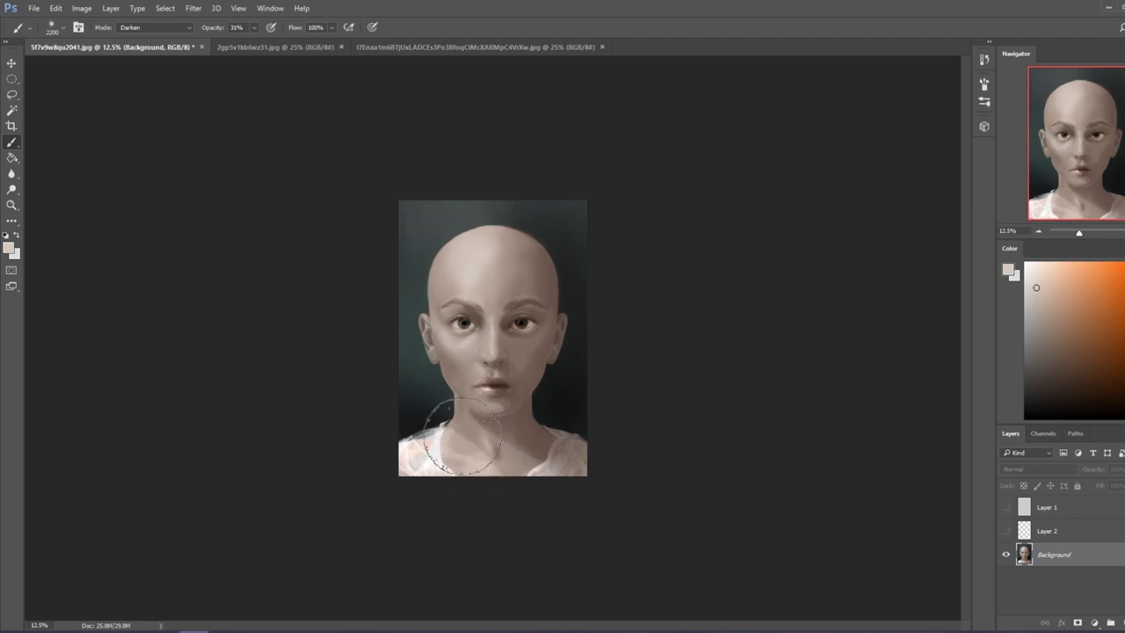
left_click(254, 27)
left_click_drag(261, 43, 266, 43)
left_click(188, 28)
left_click(184, 37)
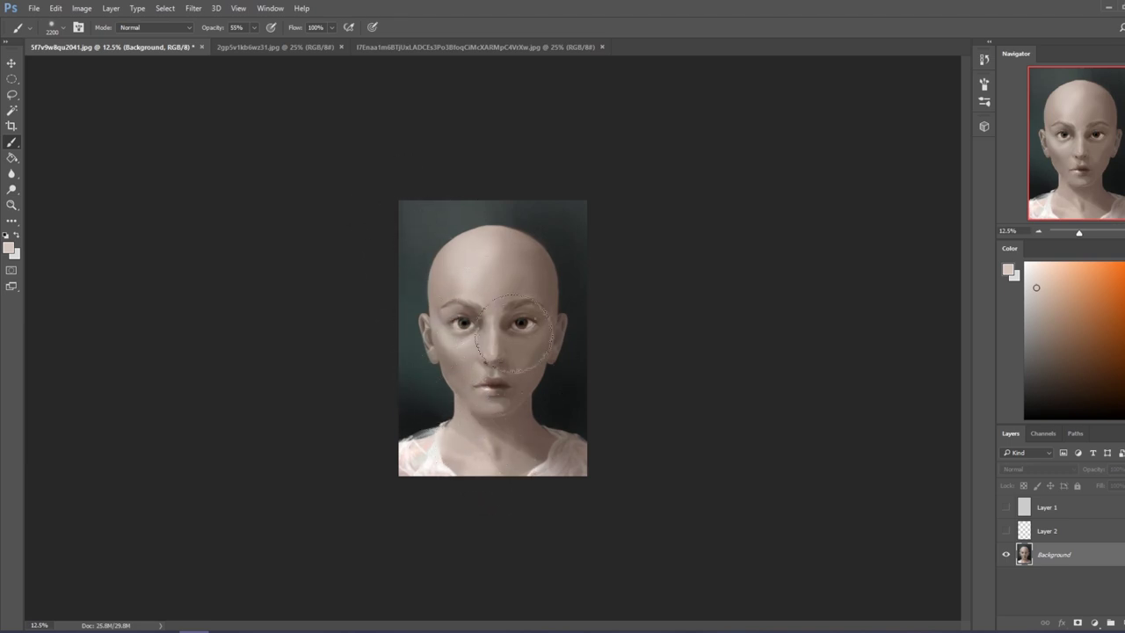
Choose an 80 px brush at 75% opacity with a darker brown from the face.
right_click(515, 332)
left_click(553, 437)
left_click(527, 455, "alt")
left_click(254, 27)
left_click_drag(253, 41, 264, 41)
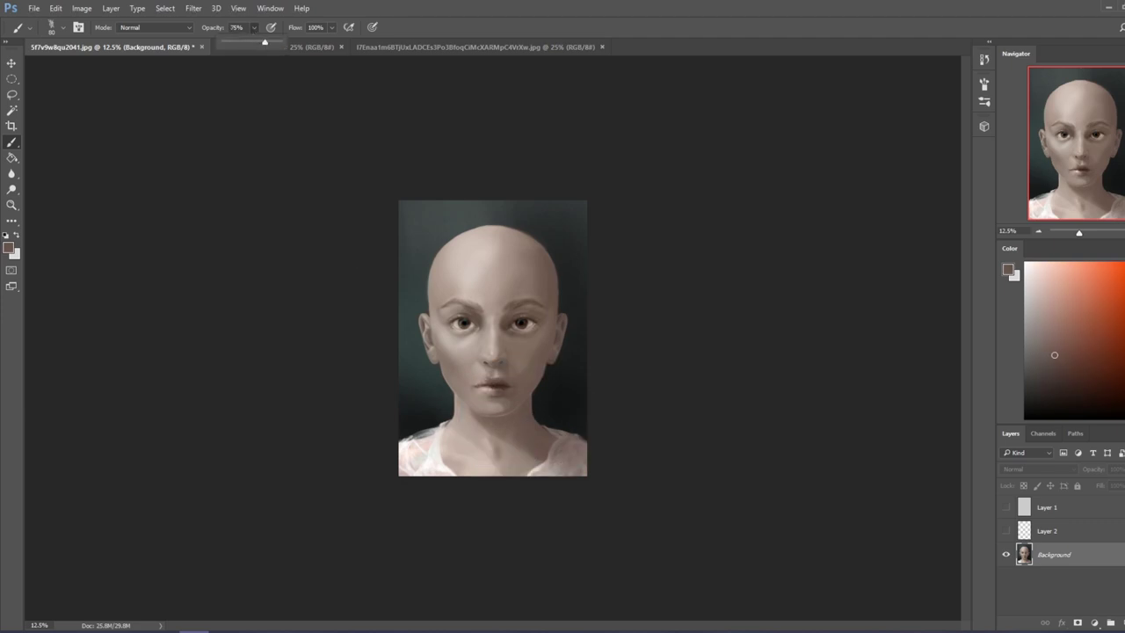
Sample the lip colour and switch the brush to Lighten mode.
left_click(474, 402, "alt")
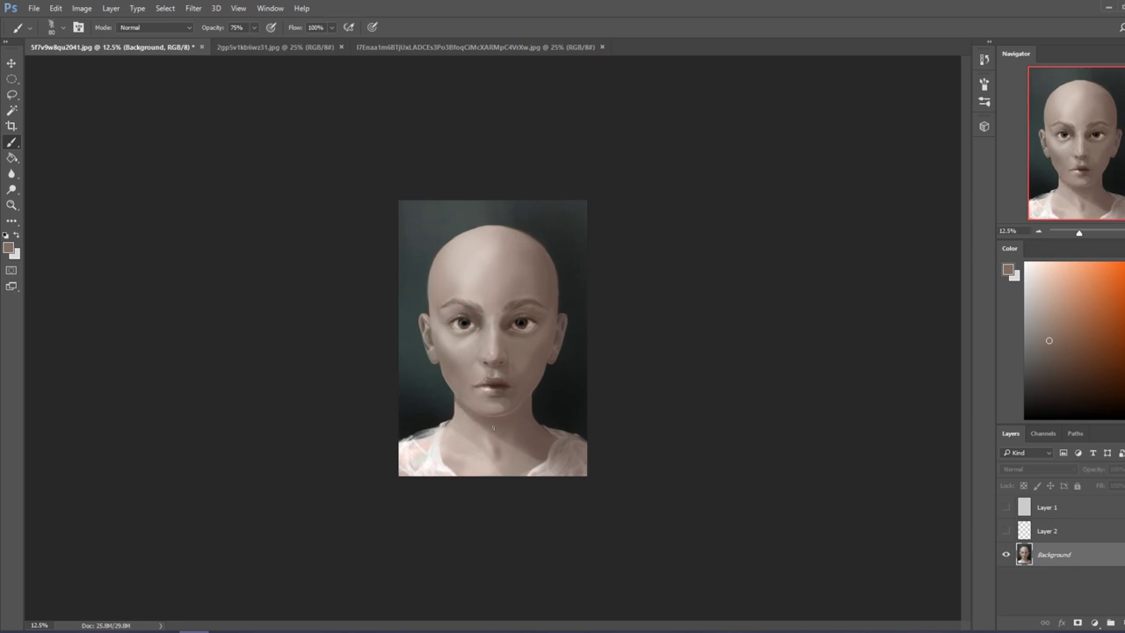
key("alt")
left_click(495, 387, "alt")
left_click(143, 28)
left_click(146, 121)
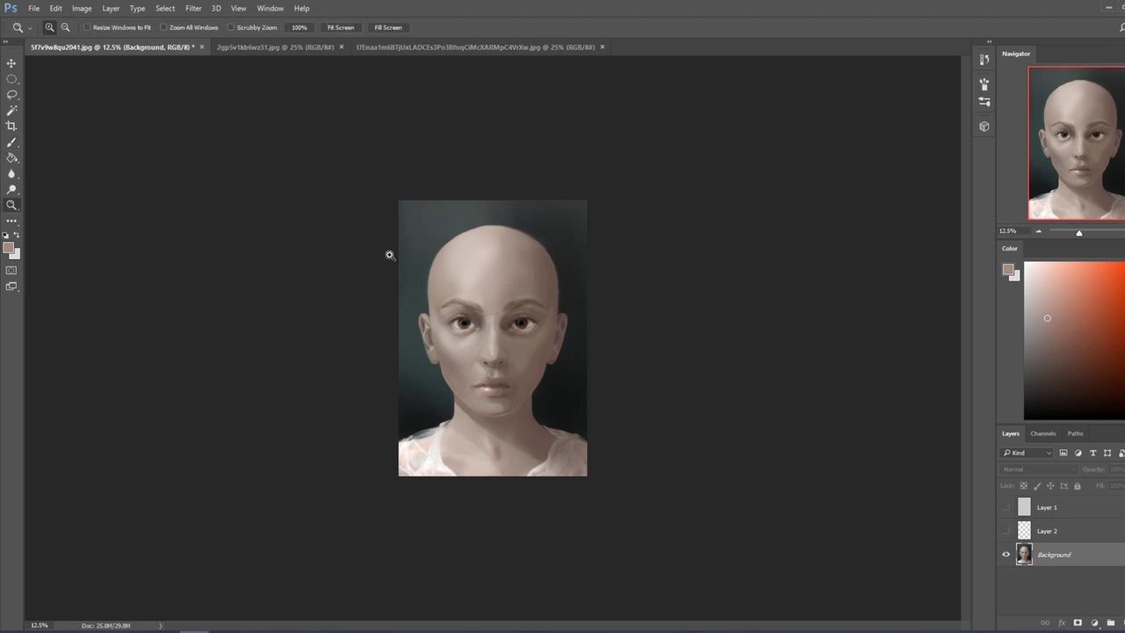
Zoom to 50% and sample a lighter cheek skin tone with a 175 px brush.
key("ctrl+plus")
key("ctrl+plus")
key("ctrl+plus")
key("ctrl+plus")
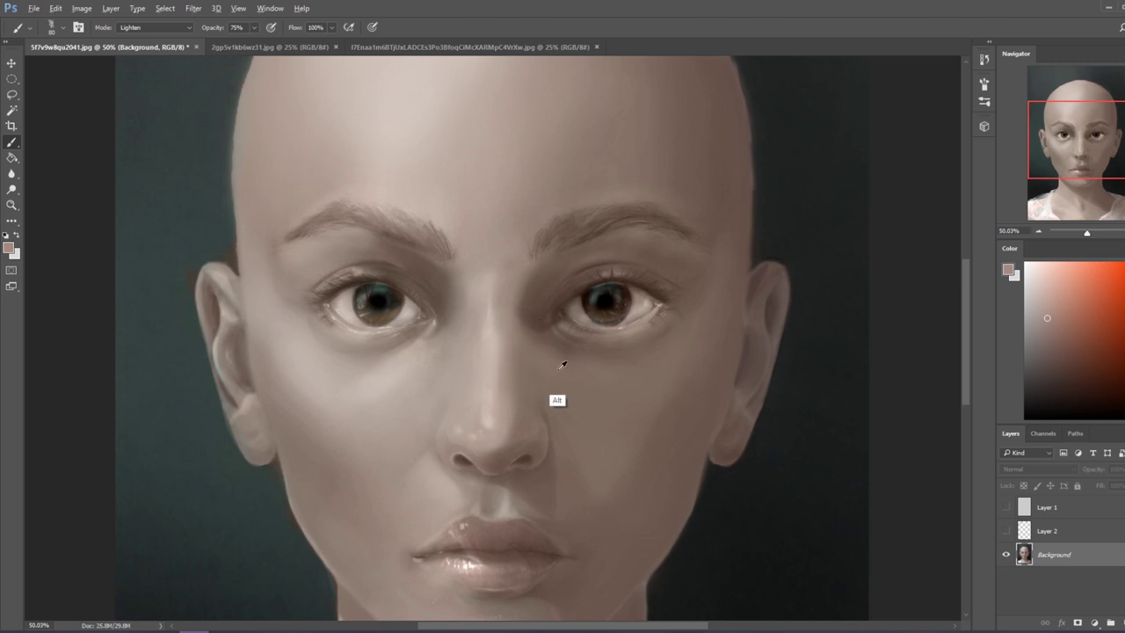
left_click(558, 397, "alt")
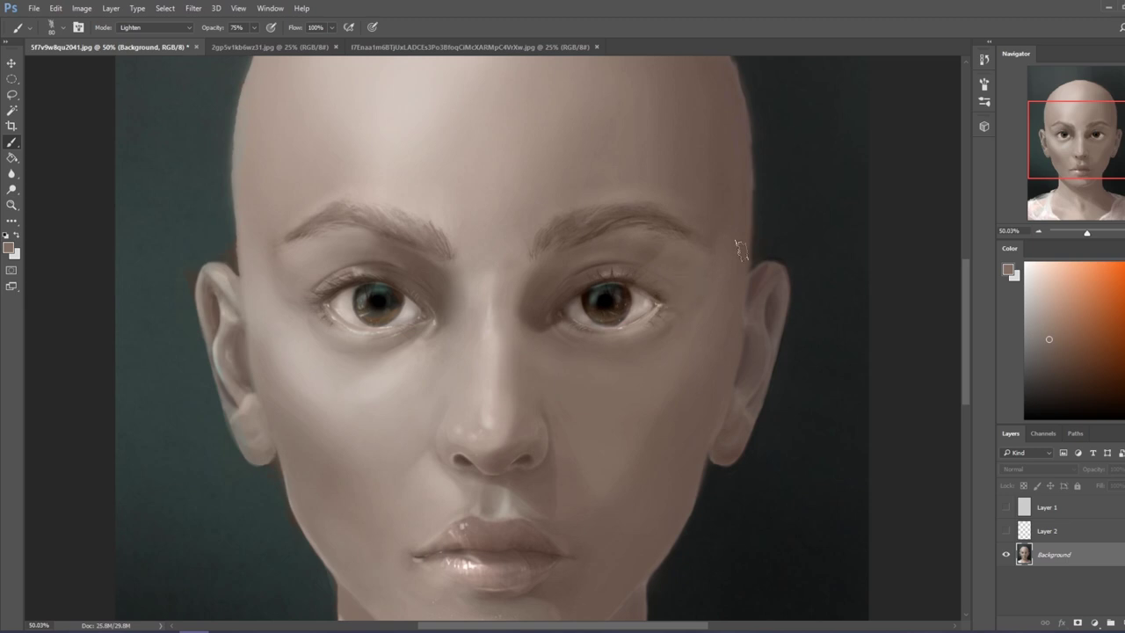
left_click(403, 370, "alt")
key("bracketright")
key("bracketright")
key("bracketright")
key("bracketright")
key("bracketright")
key("bracketright")
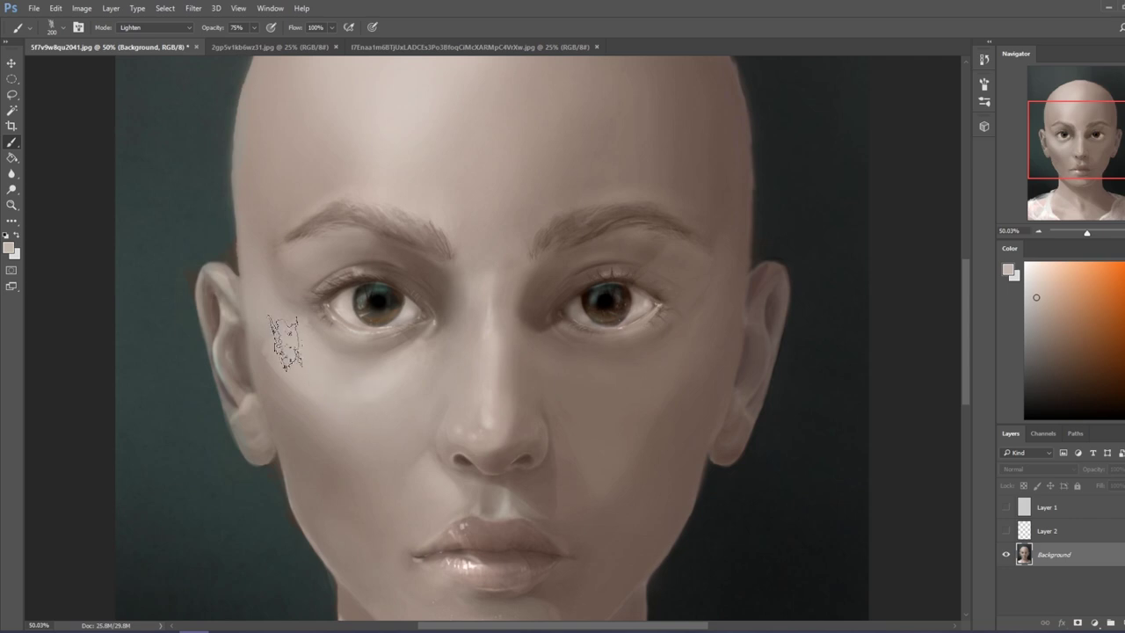
key("bracketleft")
Switch to the Smudge tool from the Blur tool flyout.
scroll(387, 303, "down", 5)
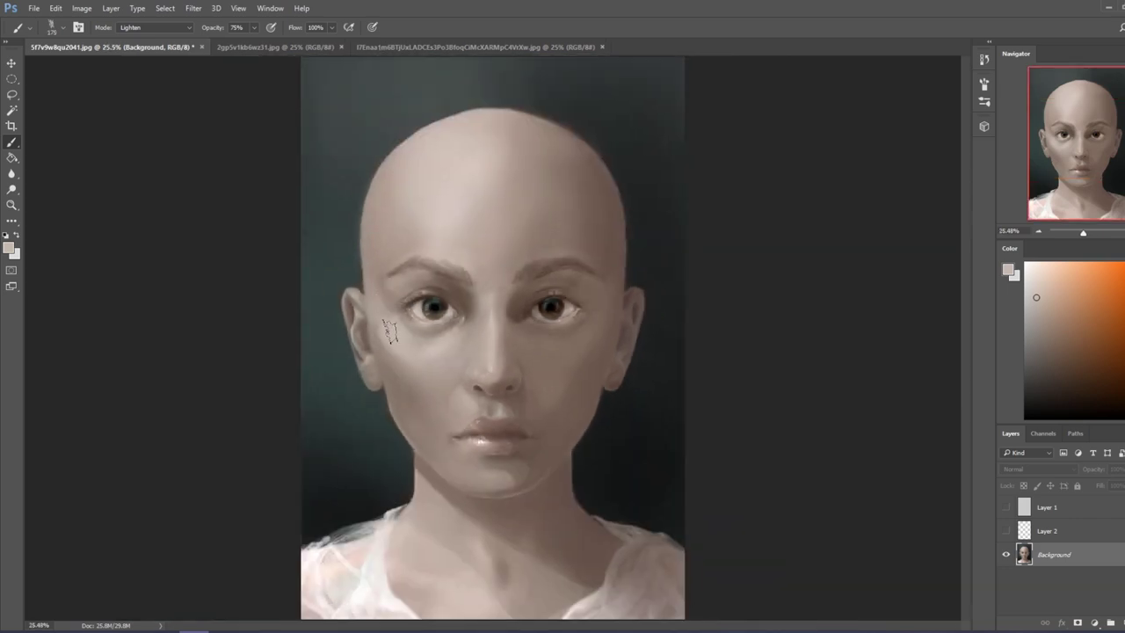
left_click(9, 176)
right_click(7, 182)
left_click(77, 194)
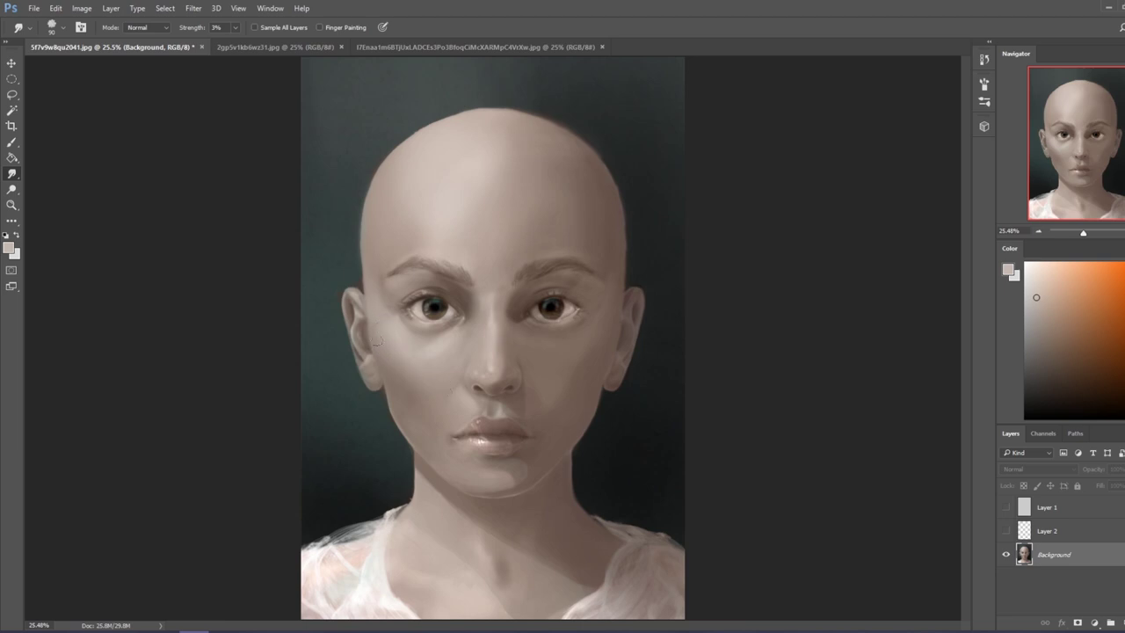
Enlarge the smudge brush to 150, then return to the brush and sample a dark colour.
key("bracketright")
key("bracketright")
key("bracketright")
key("bracketright")
key("b")
left_click(462, 333, "alt")
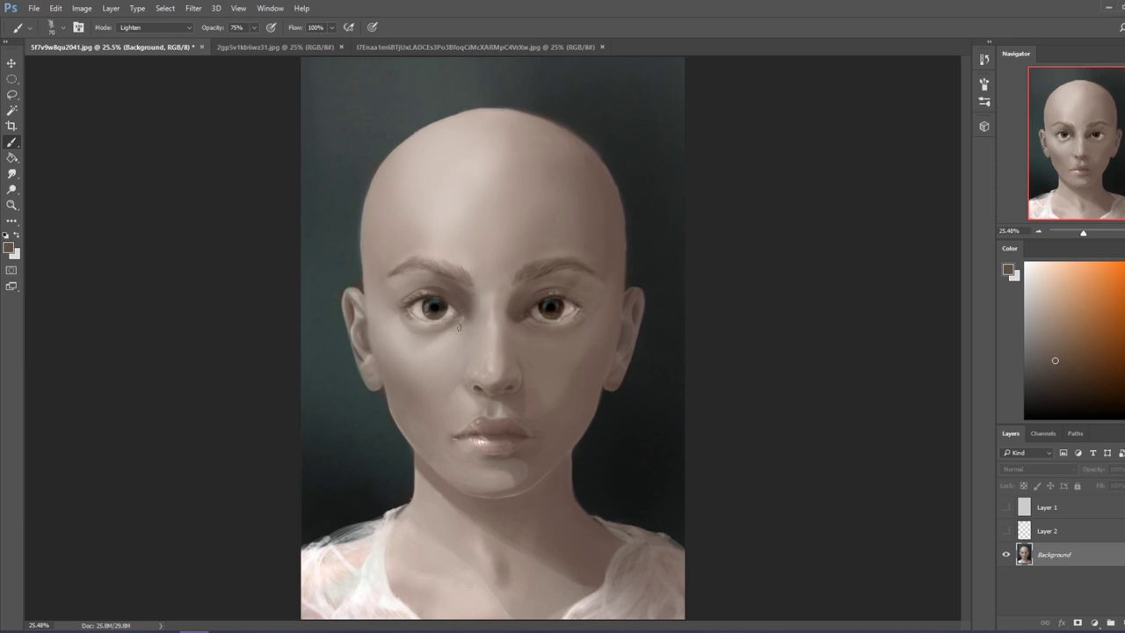
key("ctrl+minus")
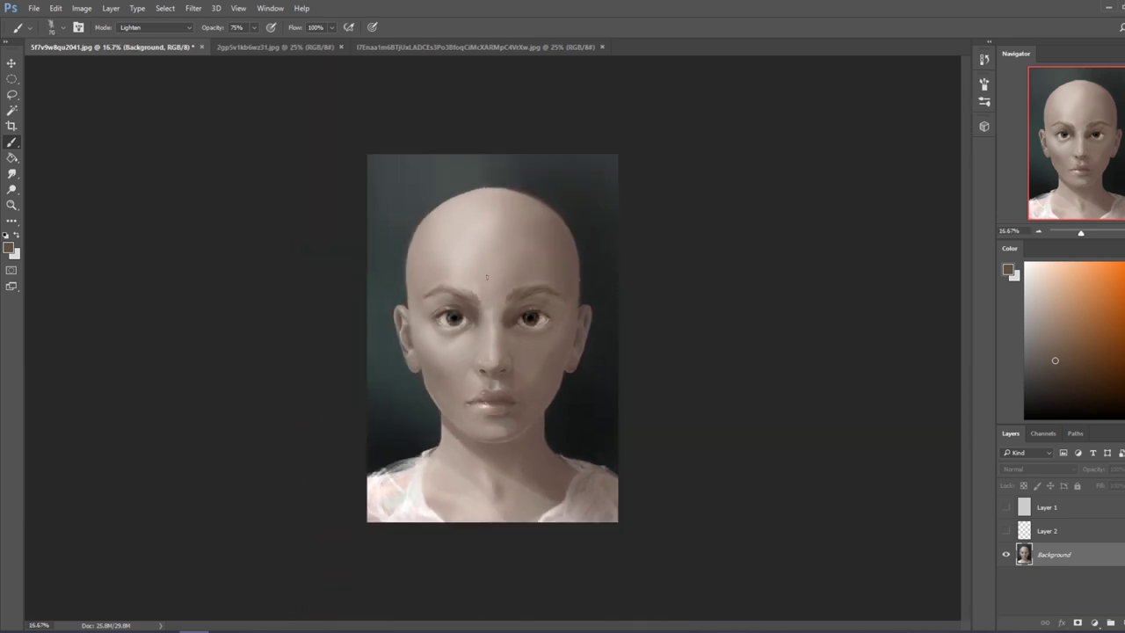
Paint a light forehead tone along the left eyebrow in Normal mode at 87%, undoing the iris change.
left_click(482, 230, "alt")
left_click(161, 28)
left_click(158, 41)
left_click(255, 29)
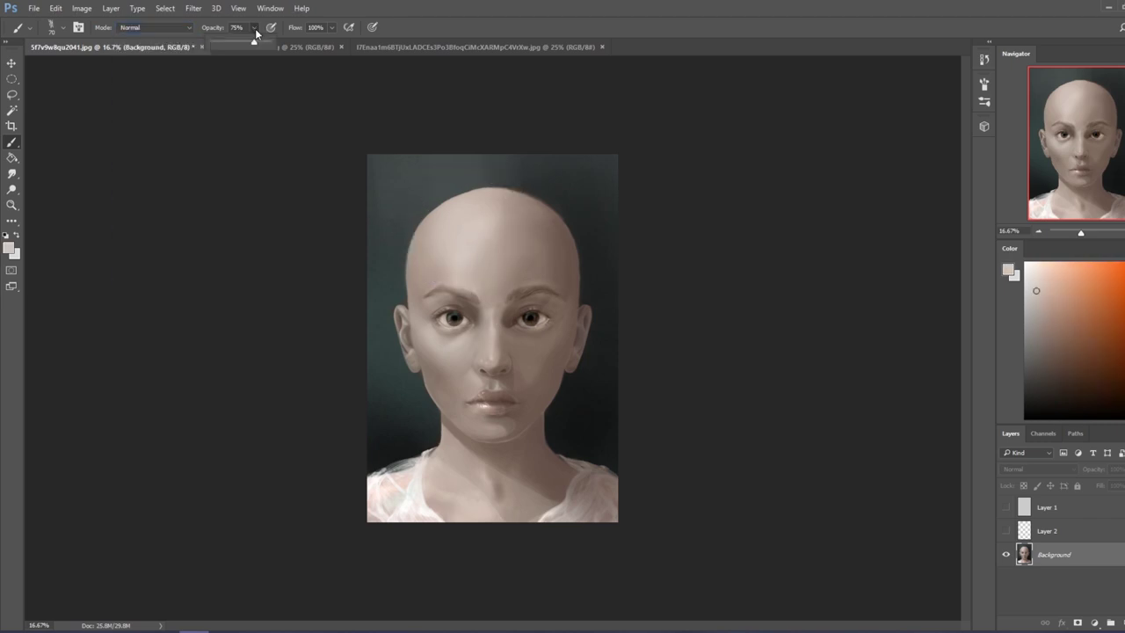
left_click(427, 303)
left_click_drag(425, 303, 452, 296)
key("ctrl+z")
left_click(11, 173)
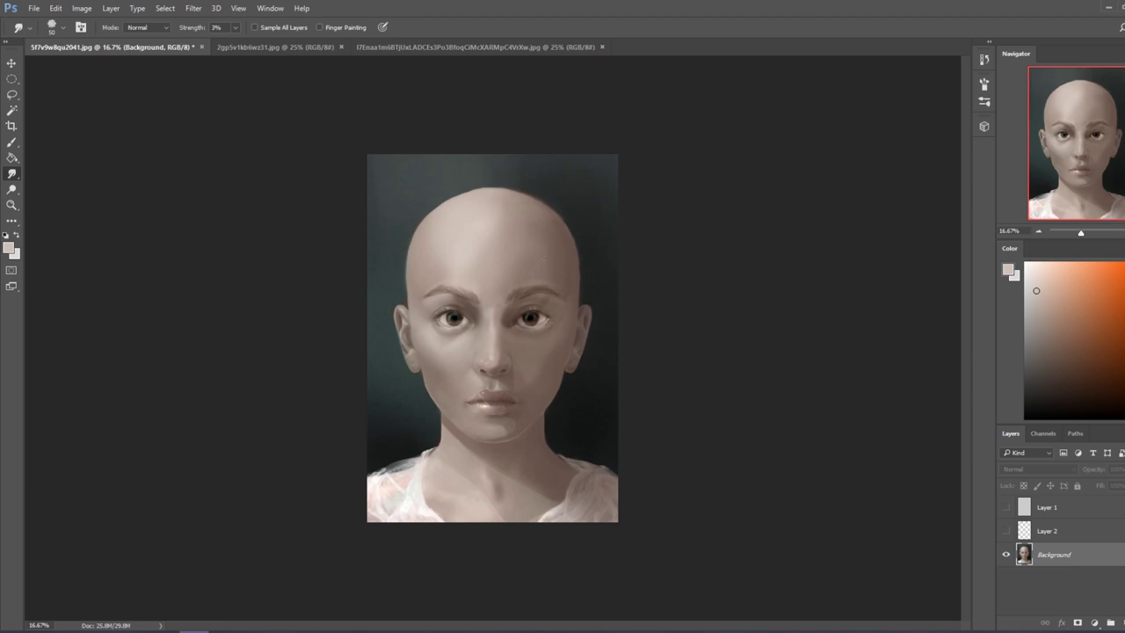
key("b")
key("ctrl+space")
Zoom in on the nose, add a new empty layer, and set a 40 px brush.
left_click_drag(394, 270, 593, 338)
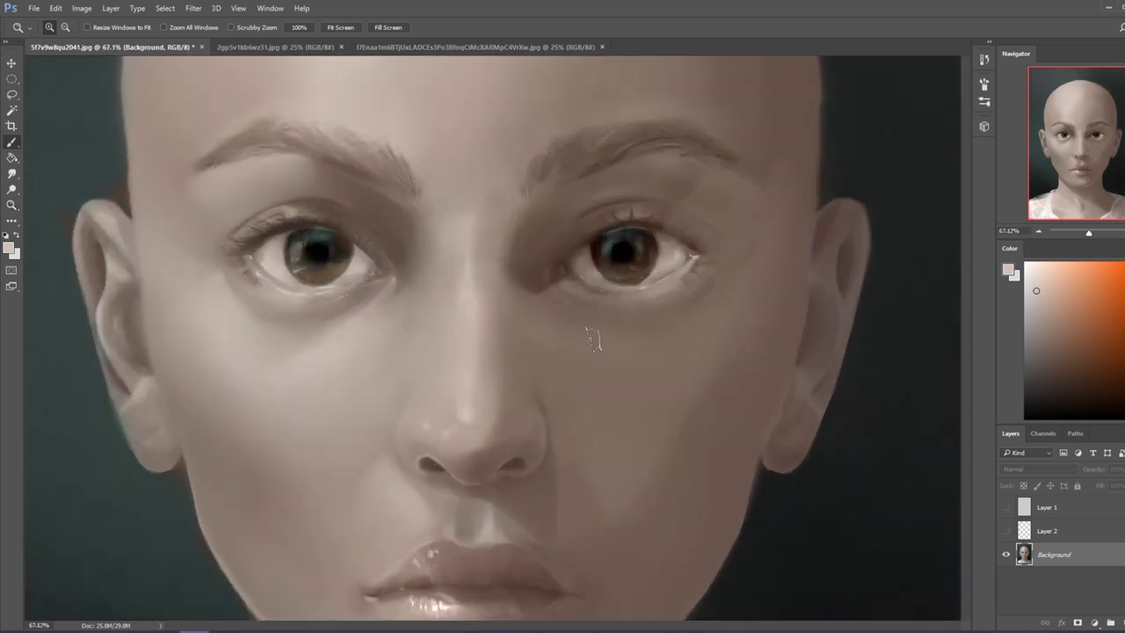
key("d")
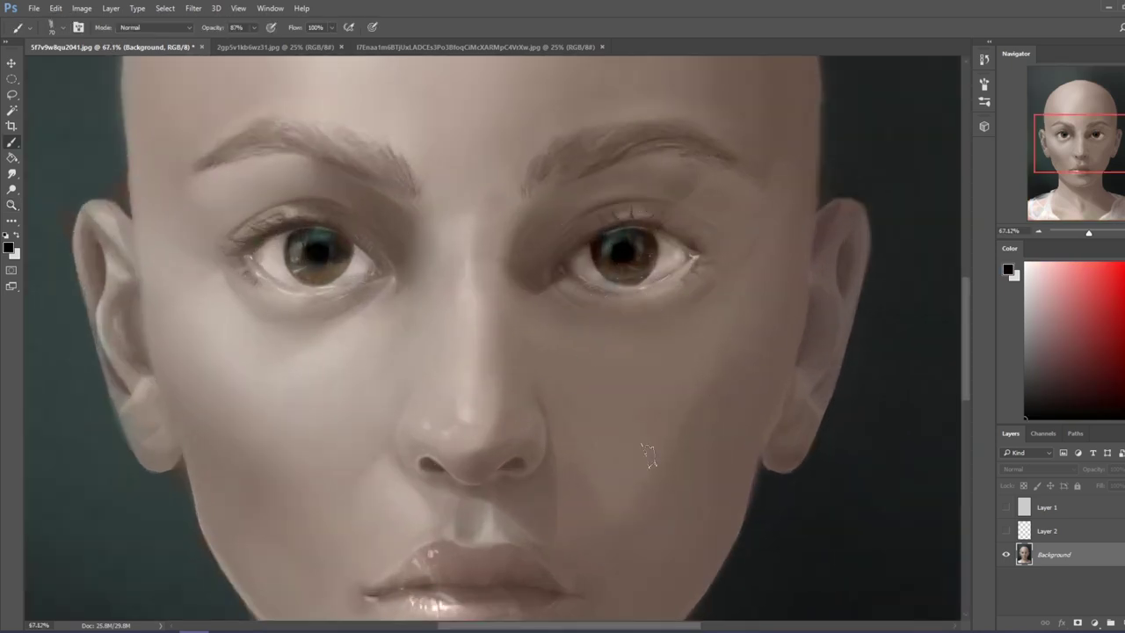
key("ctrl+shift+alt+n")
key("bracketleft")
key("bracketleft")
key("bracketleft")
key("bracketleft")
left_click_drag(520, 461, 494, 471)
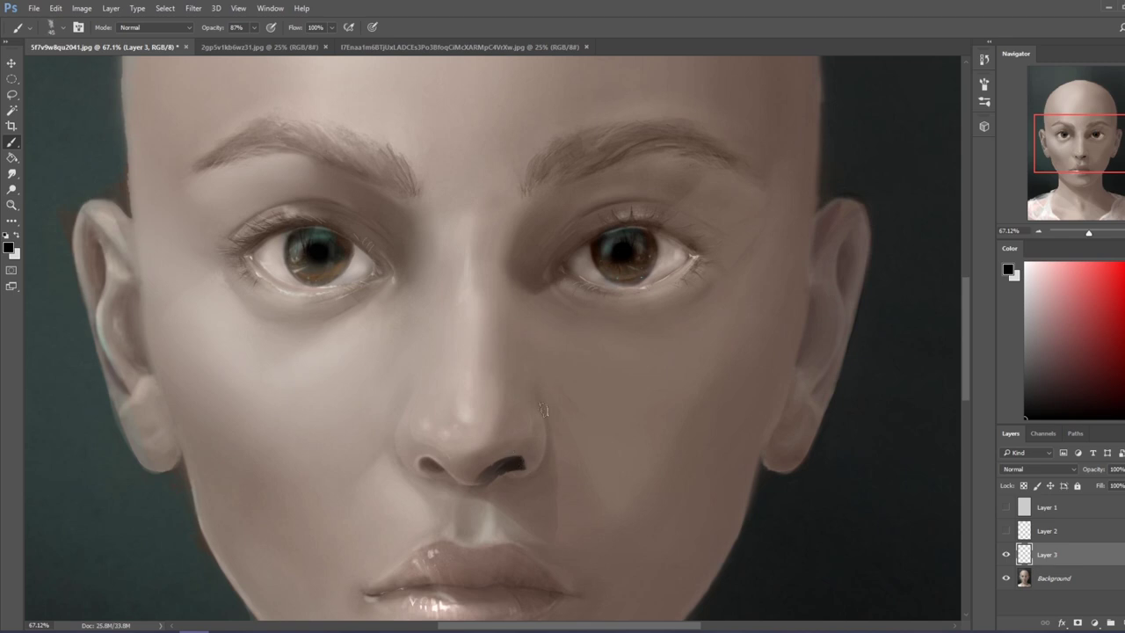
key("ctrl+z")
Paint dark shadows into both nostrils using sampled dark brown and pupil black.
left_click(634, 304, "alt")
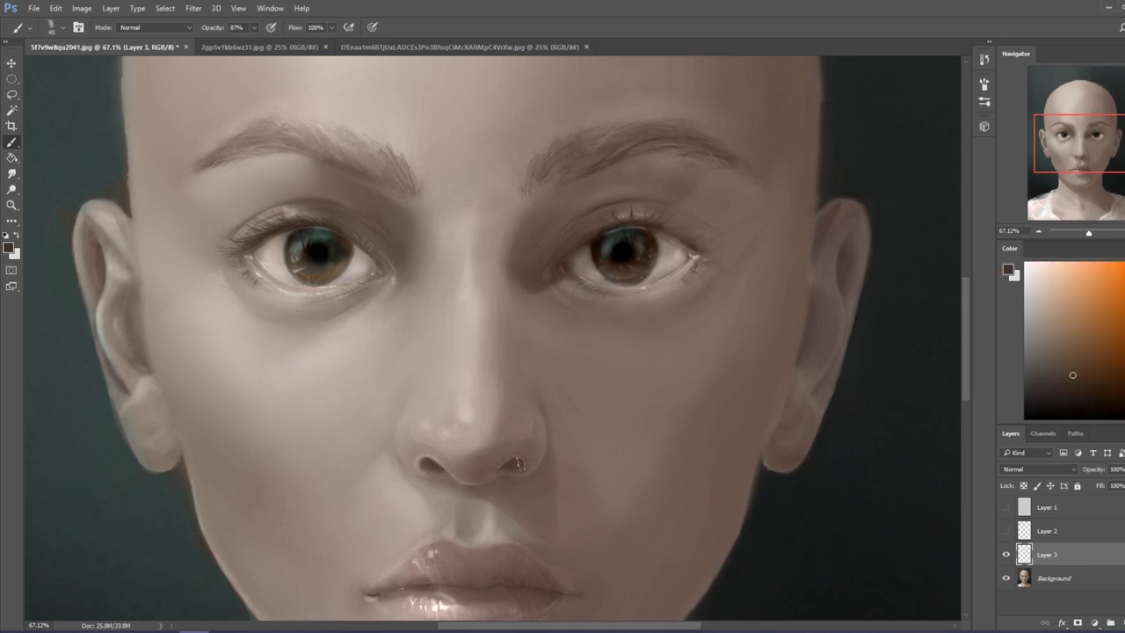
mouse_move(520, 457)
left_mouse_down()
mouse_move(449, 511)
mouse_move(443, 462)
left_mouse_up()
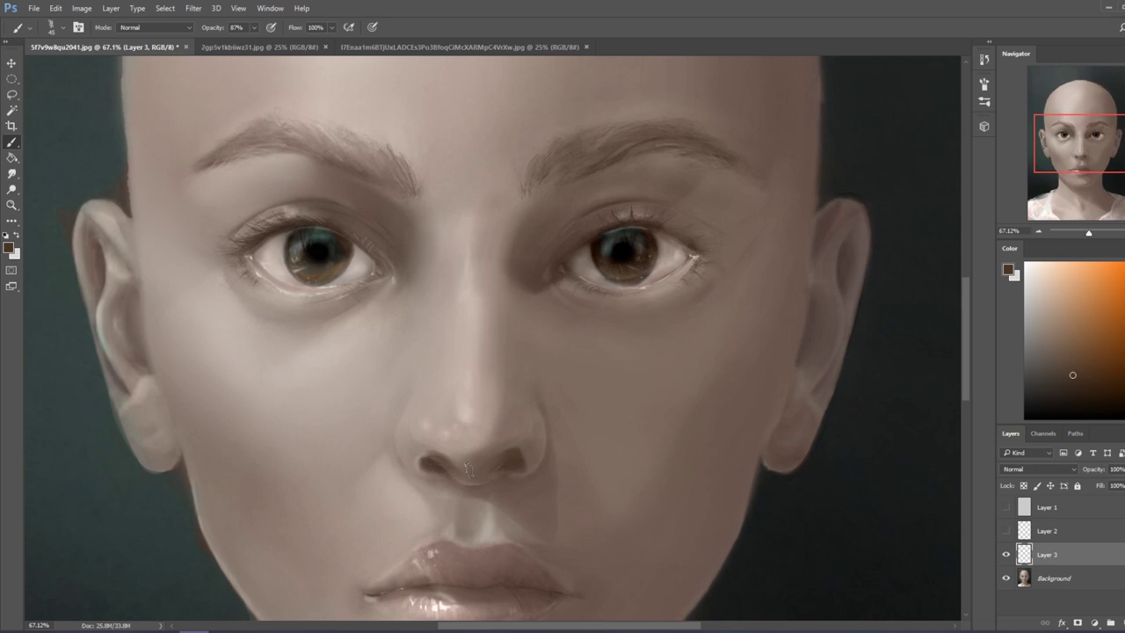
left_click(622, 252, "alt")
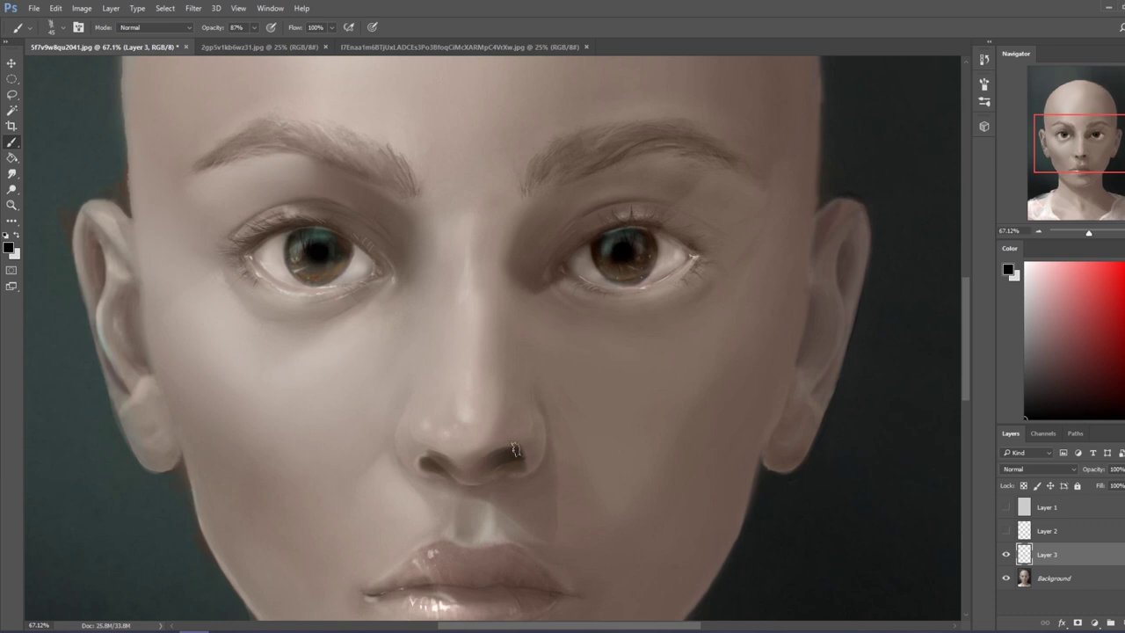
mouse_move(427, 459)
left_mouse_down()
mouse_move(443, 460)
mouse_move(432, 444)
left_mouse_up()
Erase excess dark paint around the right nostril.
key("e")
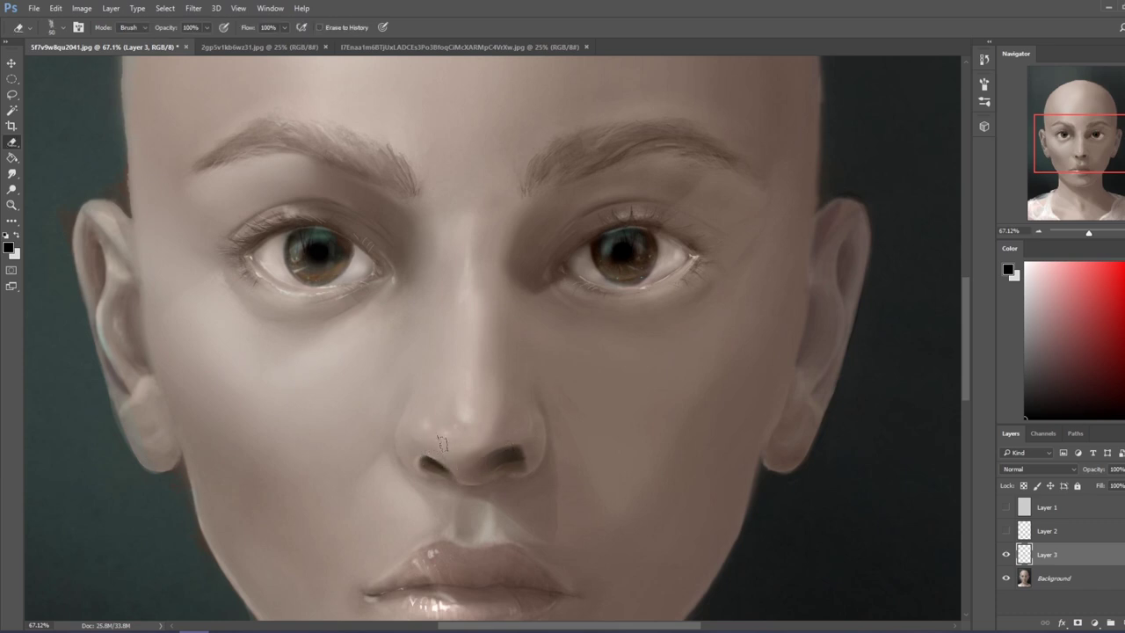
left_click_drag(527, 449, 469, 473)
left_click_drag(526, 445, 497, 448)
left_click_drag(577, 477, 677, 322)
Darken the right nostril with a 20 px brush and smudge its edges.
key("b")
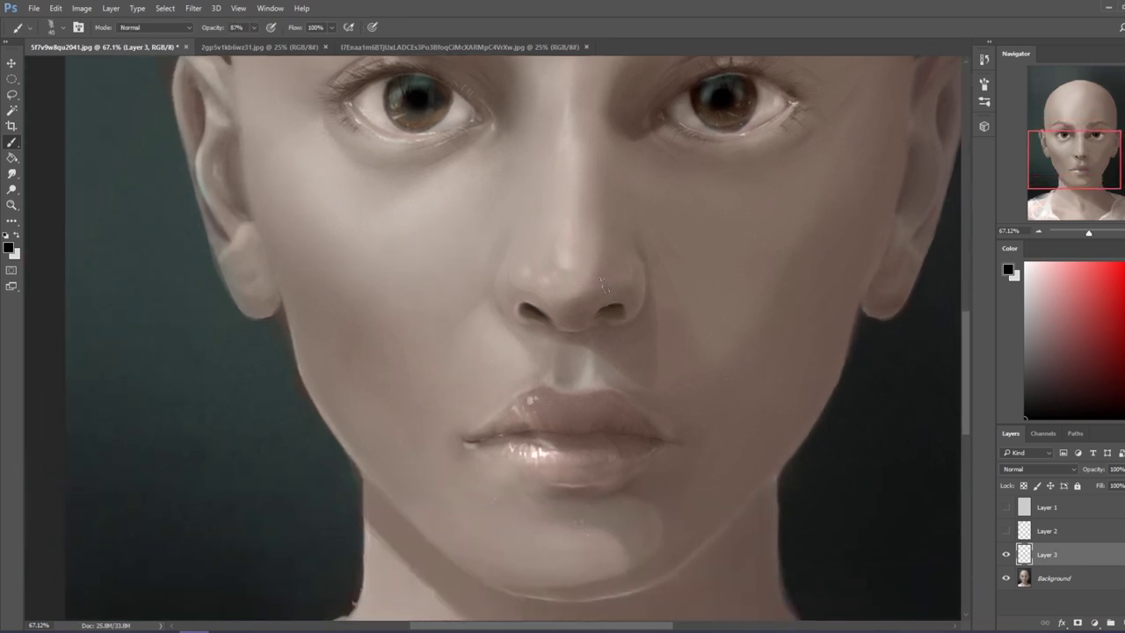
right_click(670, 227)
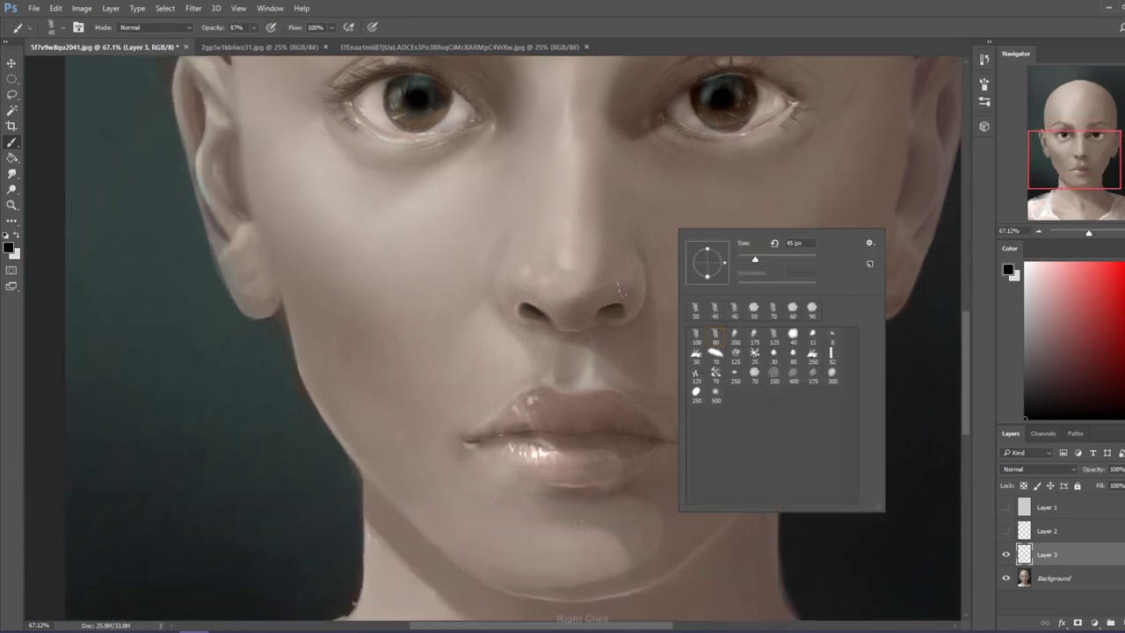
left_click(704, 120)
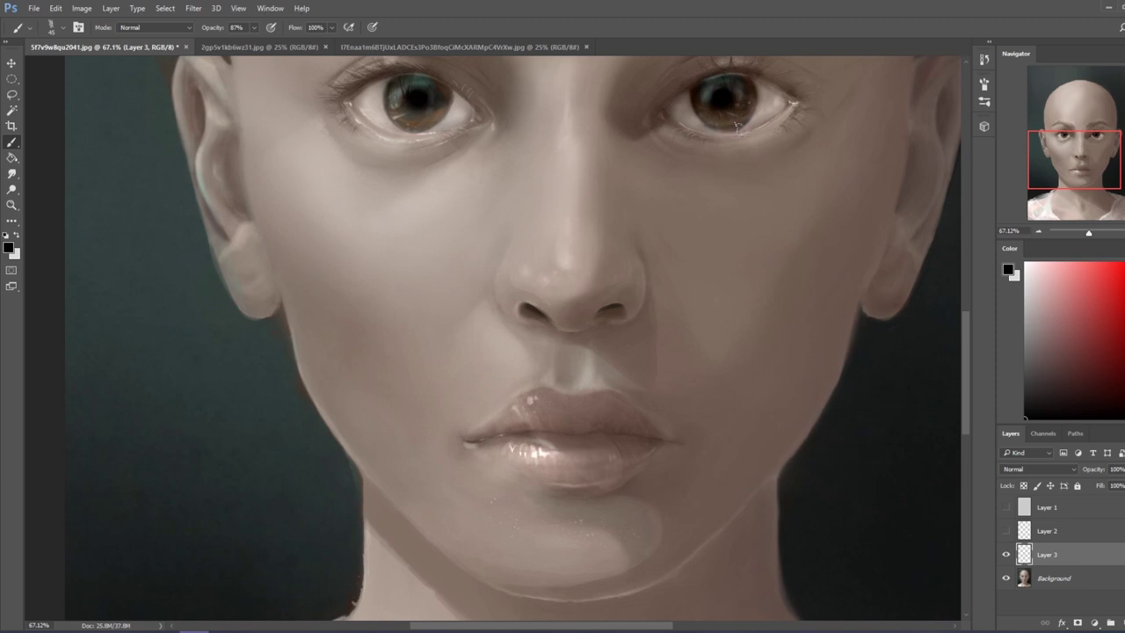
key("bracketleft")
key("bracketleft")
left_click_drag(620, 308, 588, 324)
left_click(11, 173)
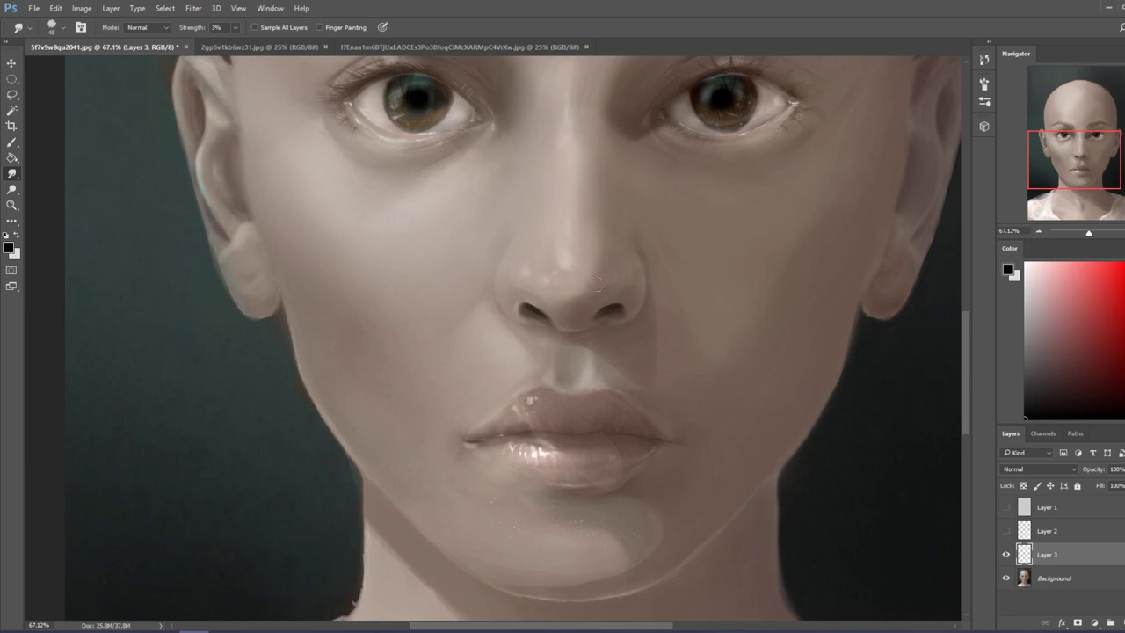
key("bracketleft")
scroll(591, 322, "down", 5)
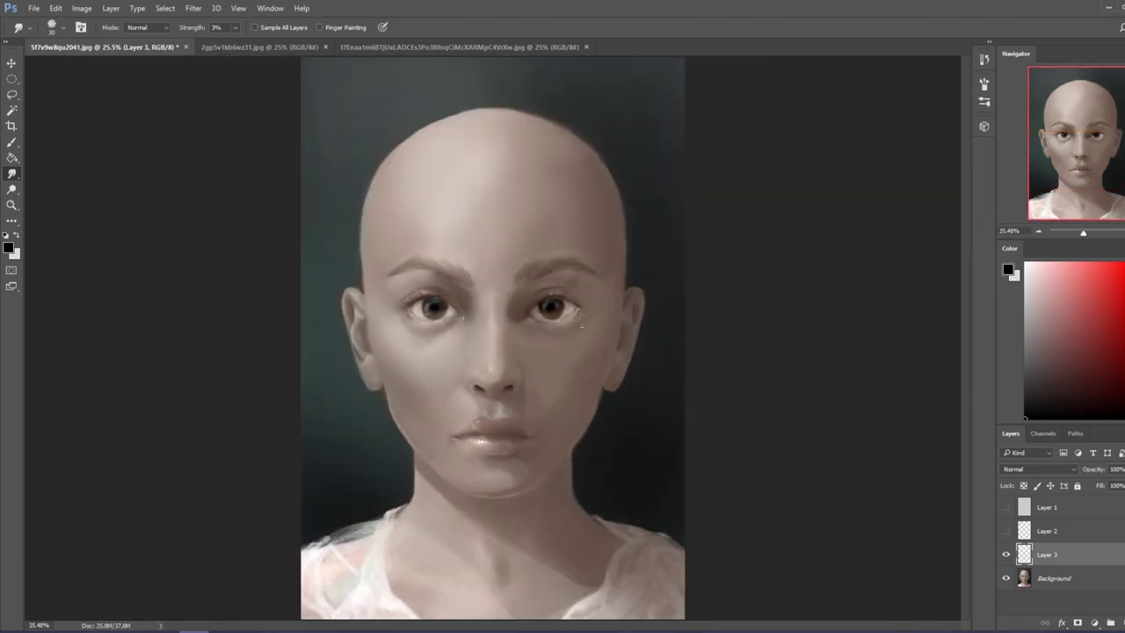
Zoom in on the eyes and sample a light skin tone from the face.
key("b")
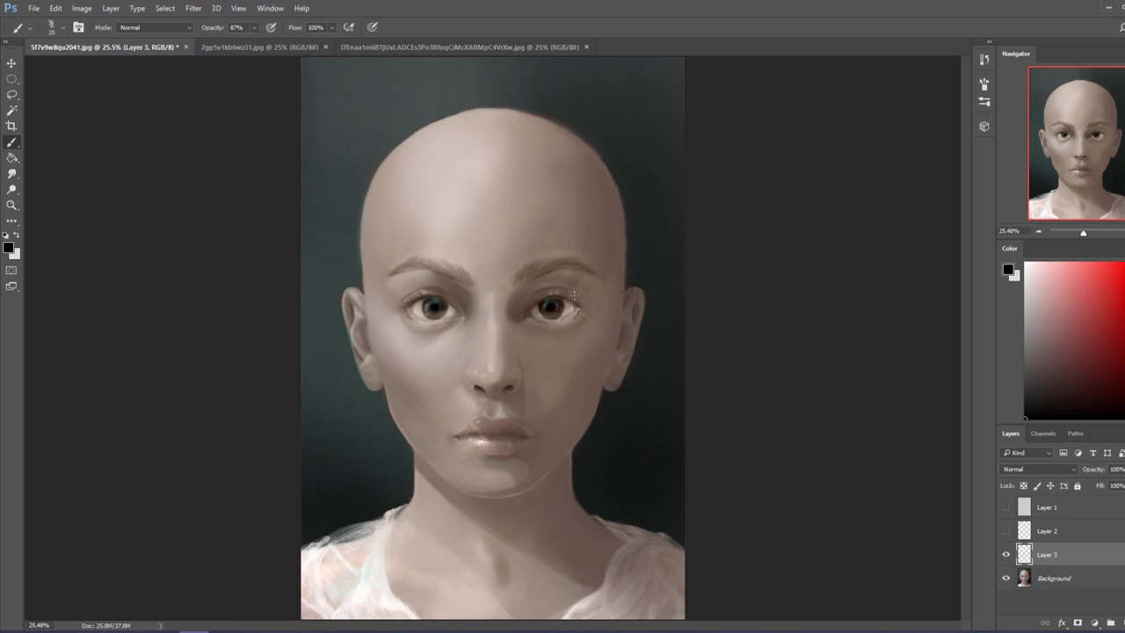
key("z")
mouse_move(342, 246)
left_mouse_down()
mouse_move(594, 384)
mouse_move(255, 261)
left_mouse_up()
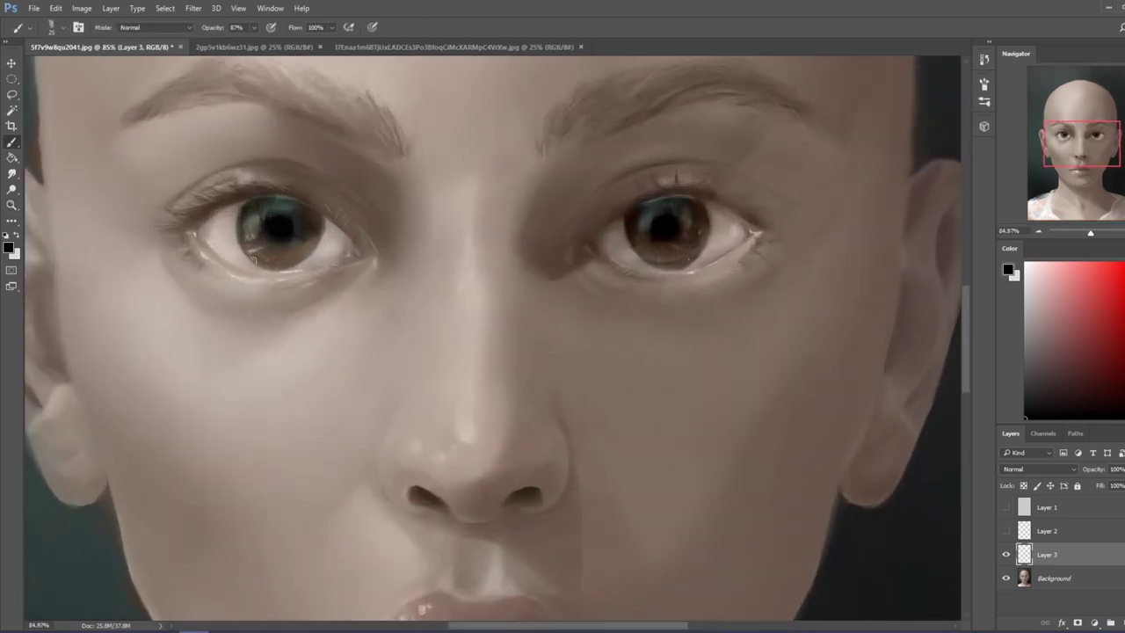
left_click(226, 279, "alt")
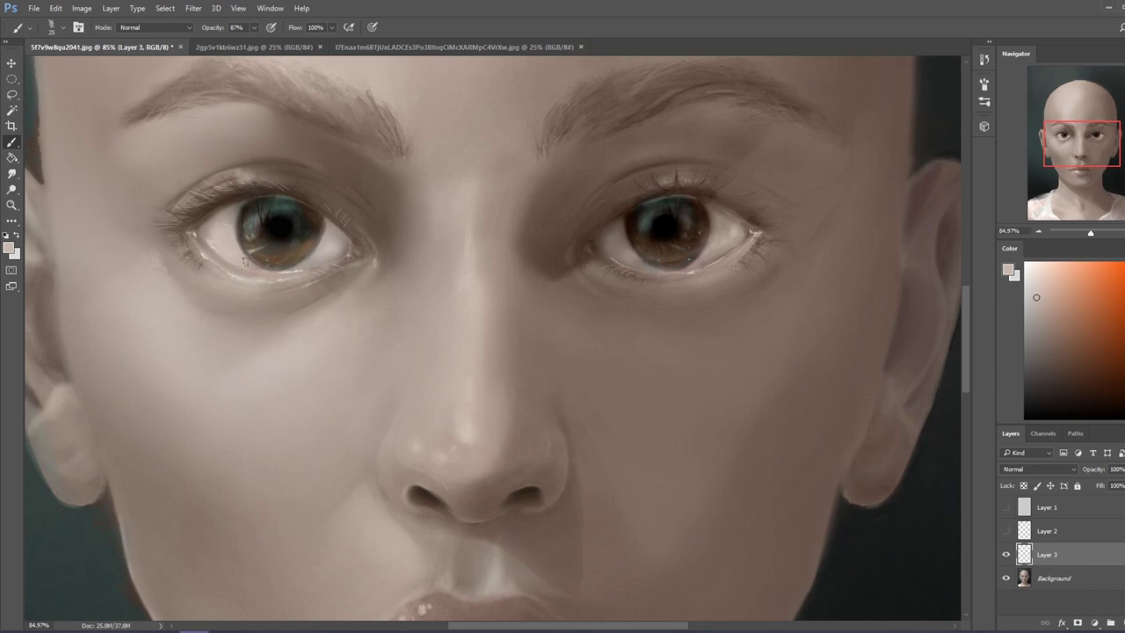
Sample skin near the eye, set the brush to Color mode, and merge Layer 3 down.
left_click(330, 248, "alt")
left_click(337, 248, "alt")
left_click(154, 27)
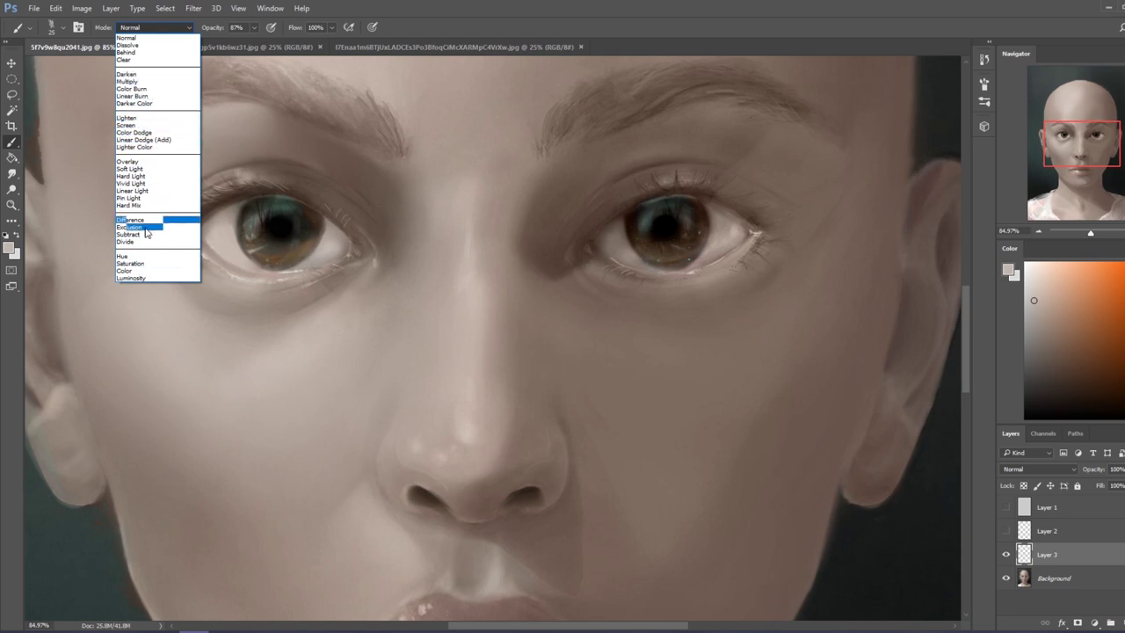
left_click(130, 271)
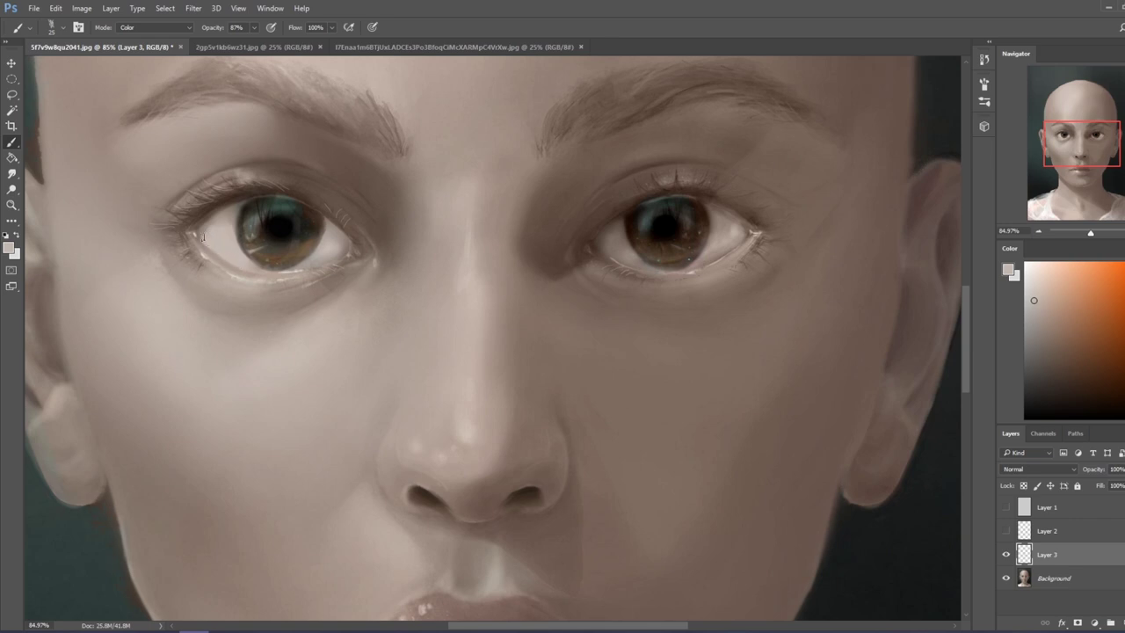
right_click(1066, 551)
left_click(969, 439)
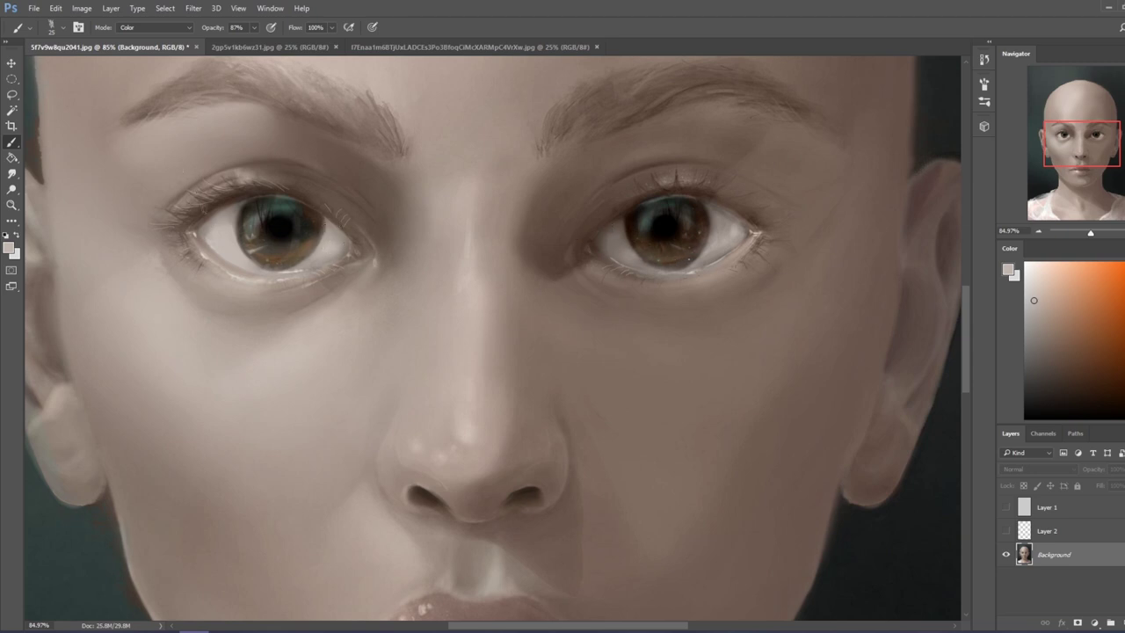
Return the brush to Normal mode and lighten the lower white of the left eye with a sampled eye tone.
left_click(151, 29)
left_click(150, 38)
left_click(331, 244, "alt")
left_click_drag(342, 248, 348, 254)
left_click(325, 242, "alt")
Sample skin tones around the right eye, ending below it, then pick the Smudge tool at 3% strength.
left_click(616, 264, "alt")
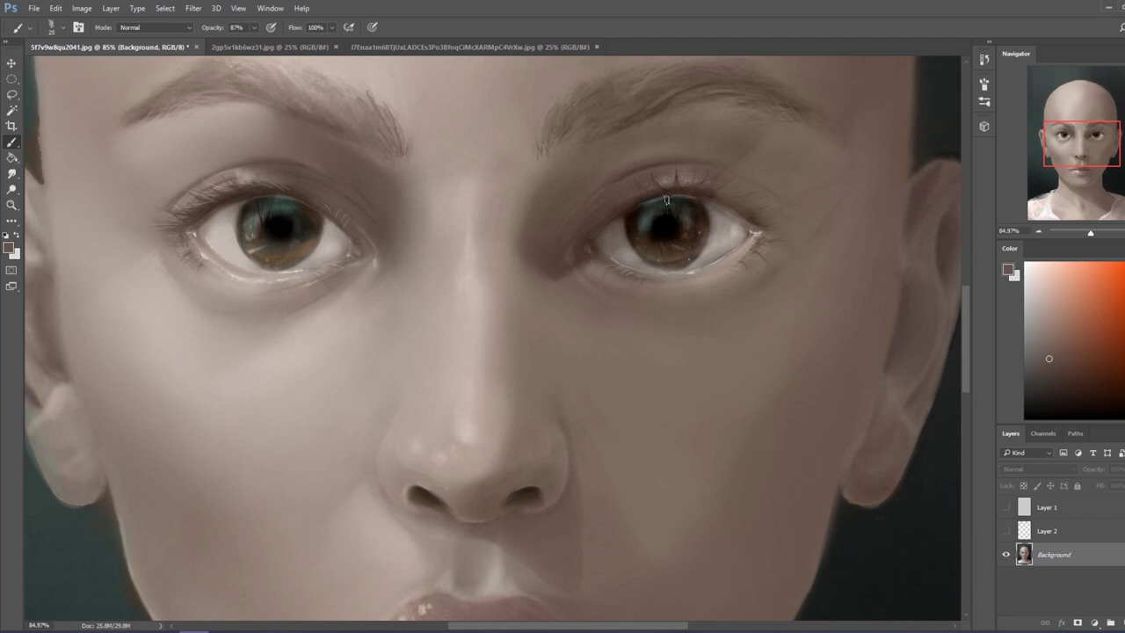
left_click(618, 237, "alt")
left_click(617, 238, "alt")
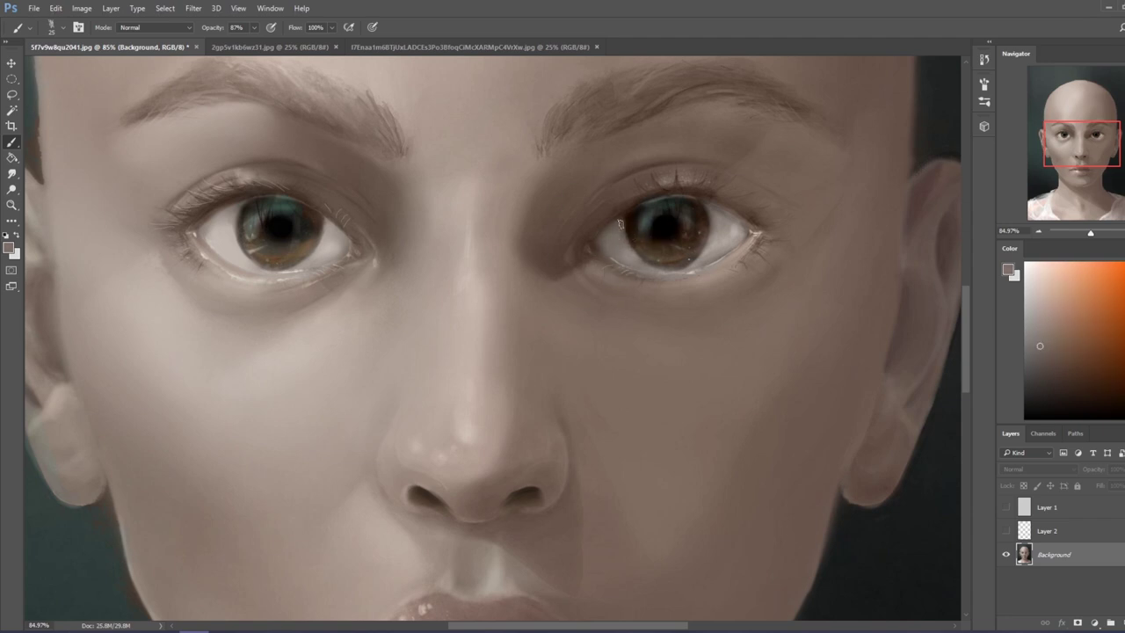
key("alt")
left_click(743, 220, "alt")
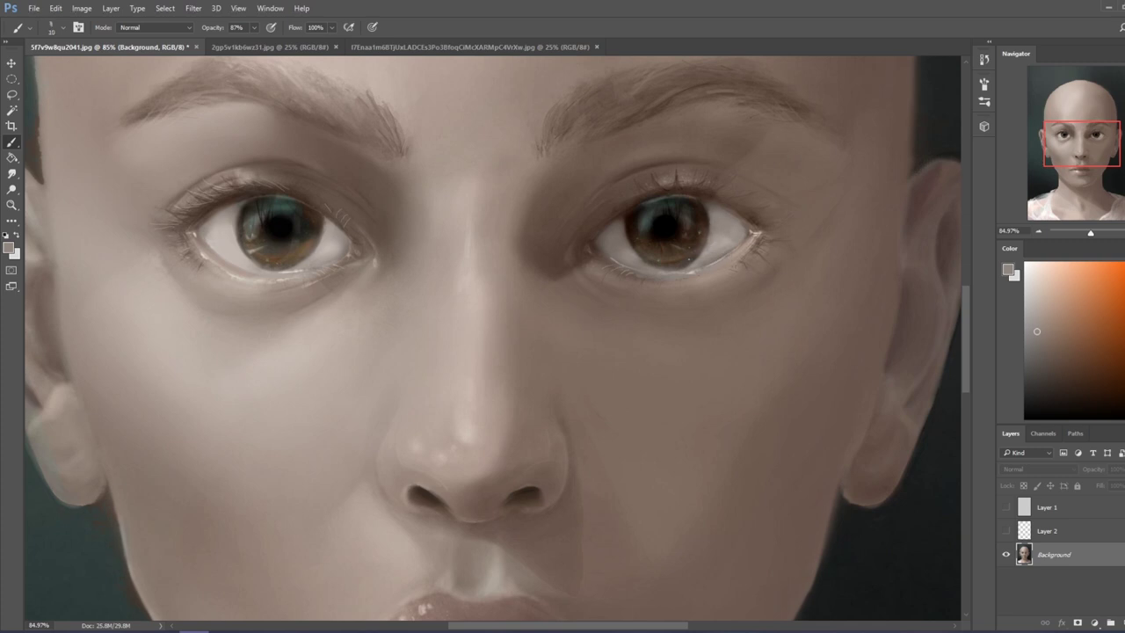
left_click(713, 276, "alt")
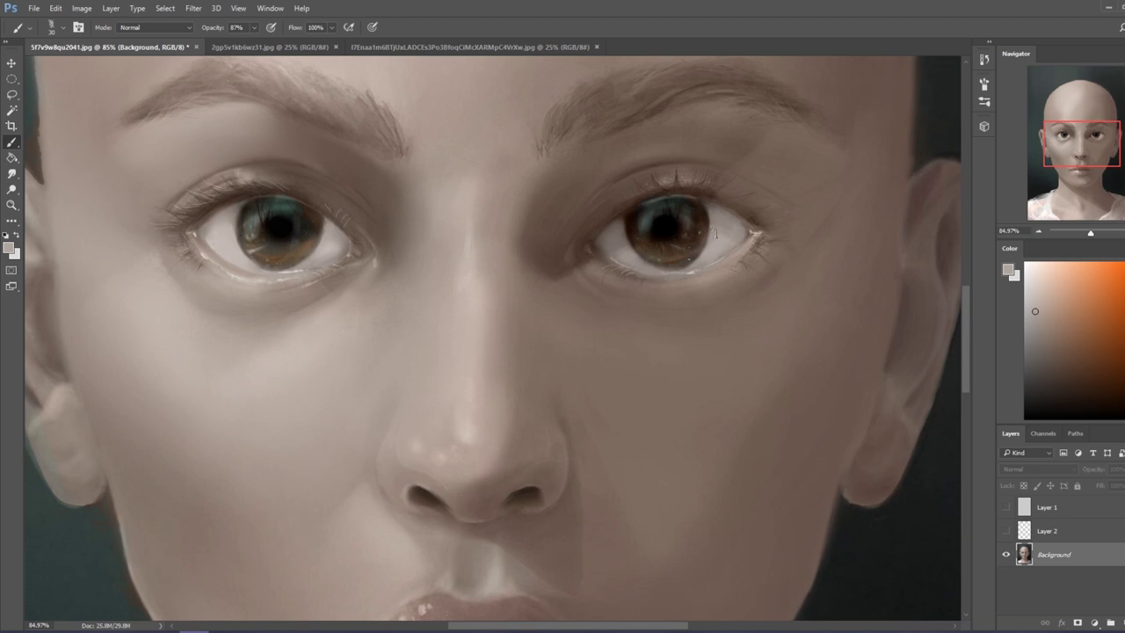
left_click(11, 173)
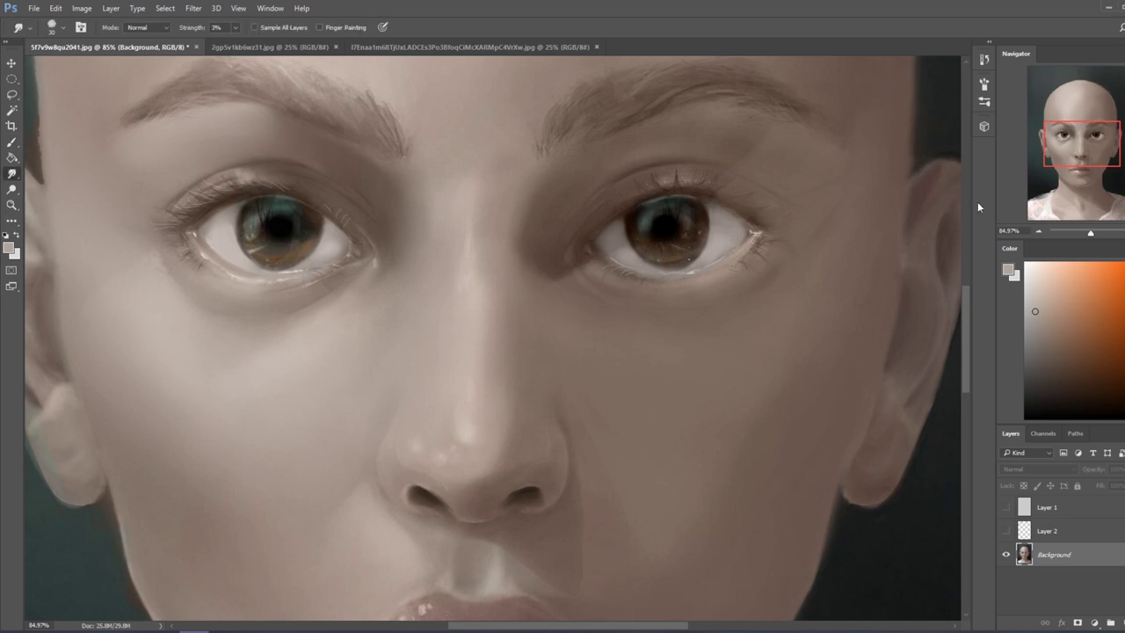
Back on the Brush, reset to black and undo a trial dark stroke on the left iris.
key("b")
left_click(218, 255, "alt")
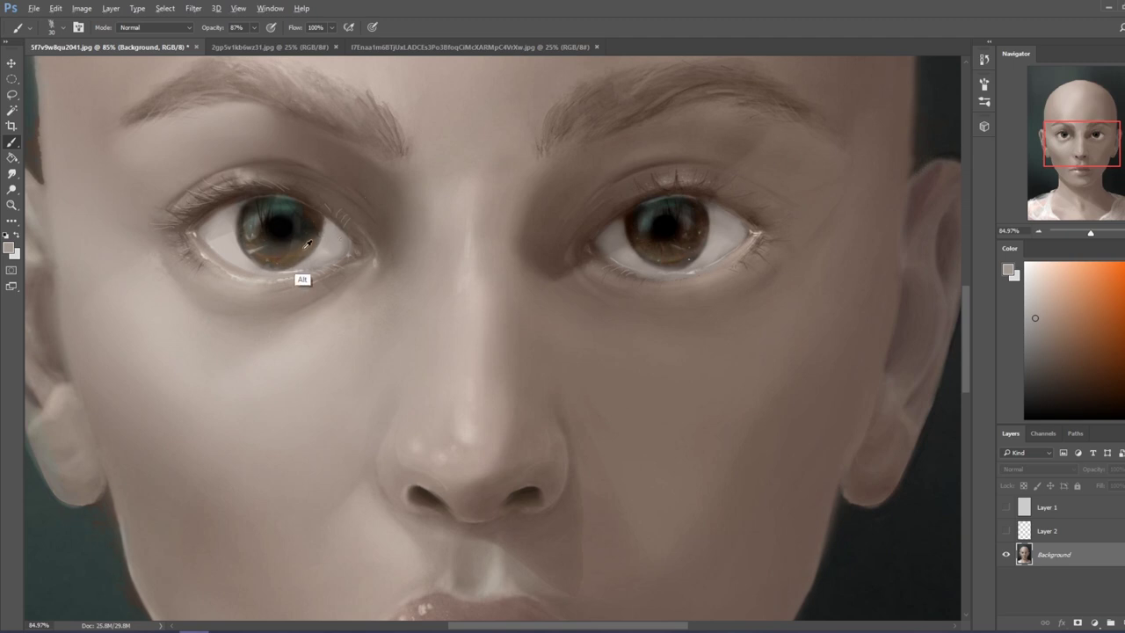
left_click(297, 279, "alt")
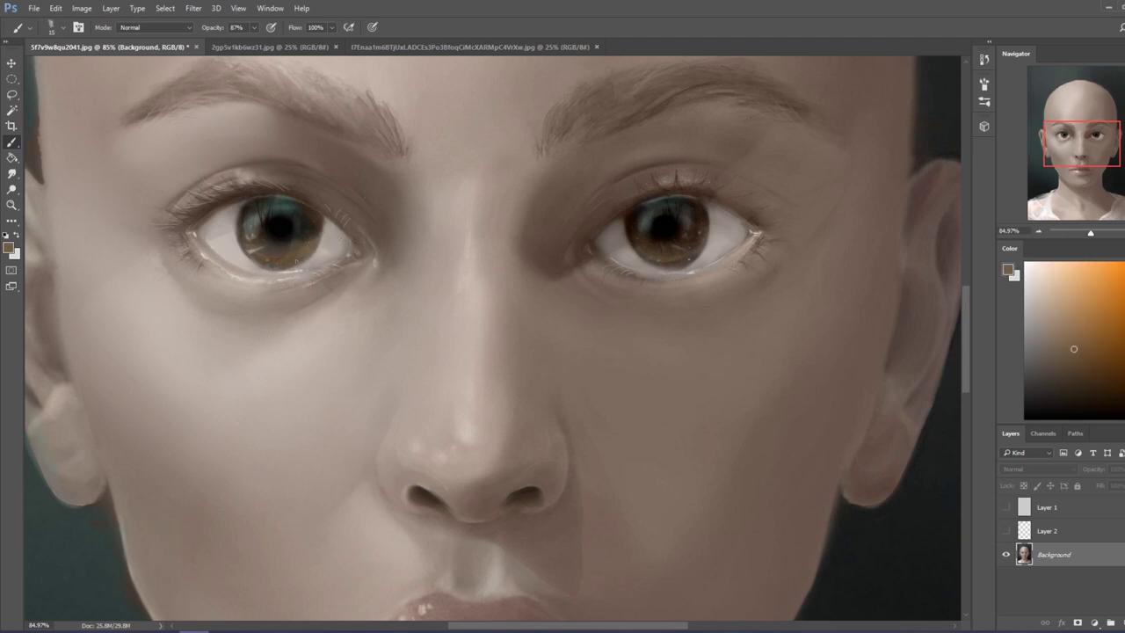
key("d")
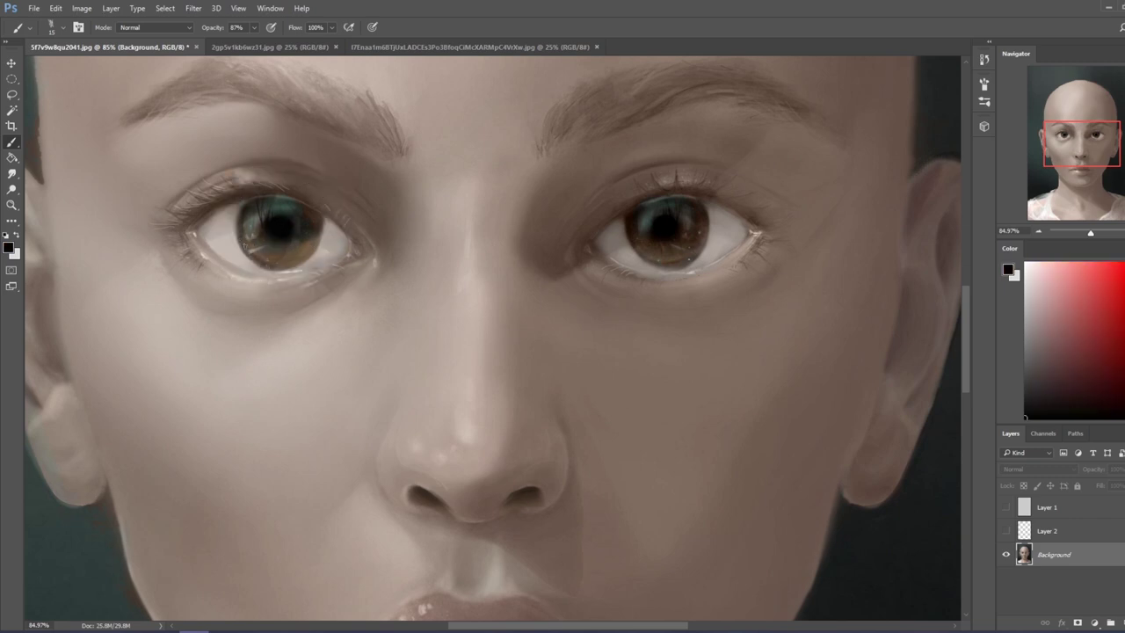
left_click_drag(255, 256, 305, 266)
key("ctrl")
key("ctrl+z")
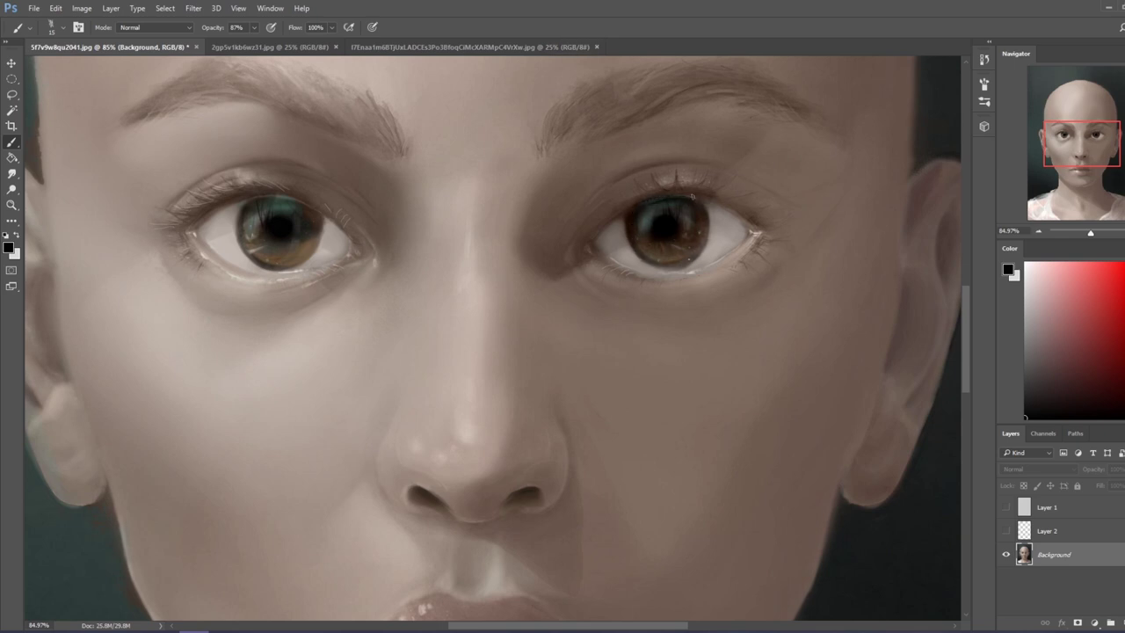
Darken the upper arc of the right iris and fit the whole portrait on screen.
mouse_move(249, 207)
left_mouse_down()
mouse_move(309, 211)
mouse_move(241, 209)
mouse_move(307, 210)
mouse_move(259, 199)
mouse_move(317, 218)
mouse_move(269, 191)
mouse_move(322, 237)
left_mouse_up()
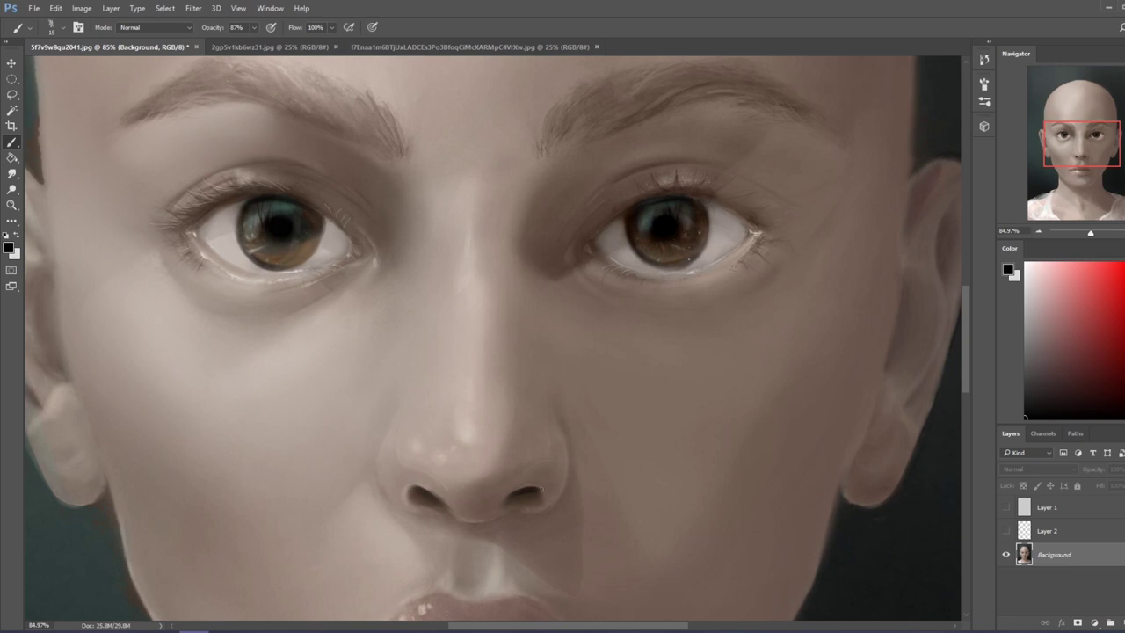
key("ctrl+0")
key("ctrl+minus")
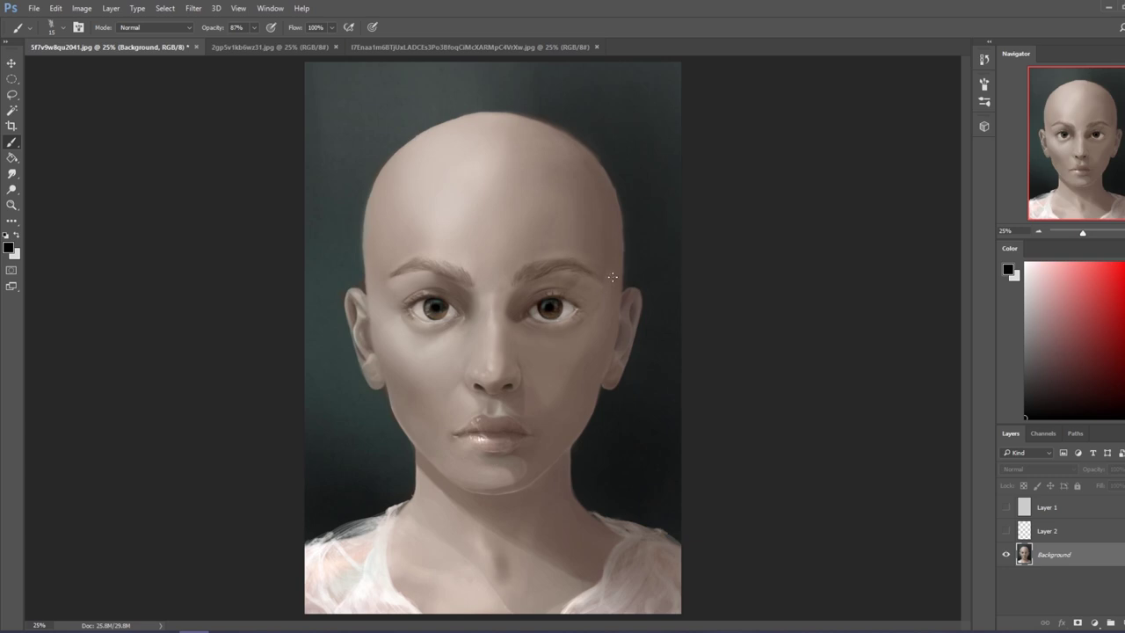
Magic Wand the dark background to the right, left and top of the head.
key("w")
left_click(620, 445)
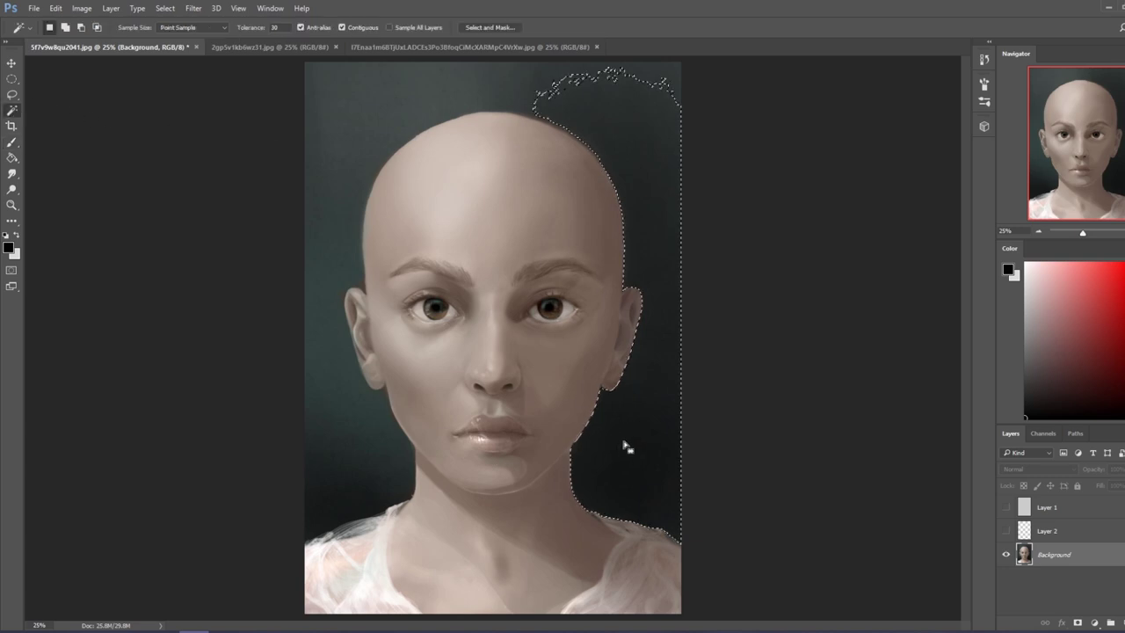
left_click(411, 479, "shift")
left_click(475, 100, "shift")
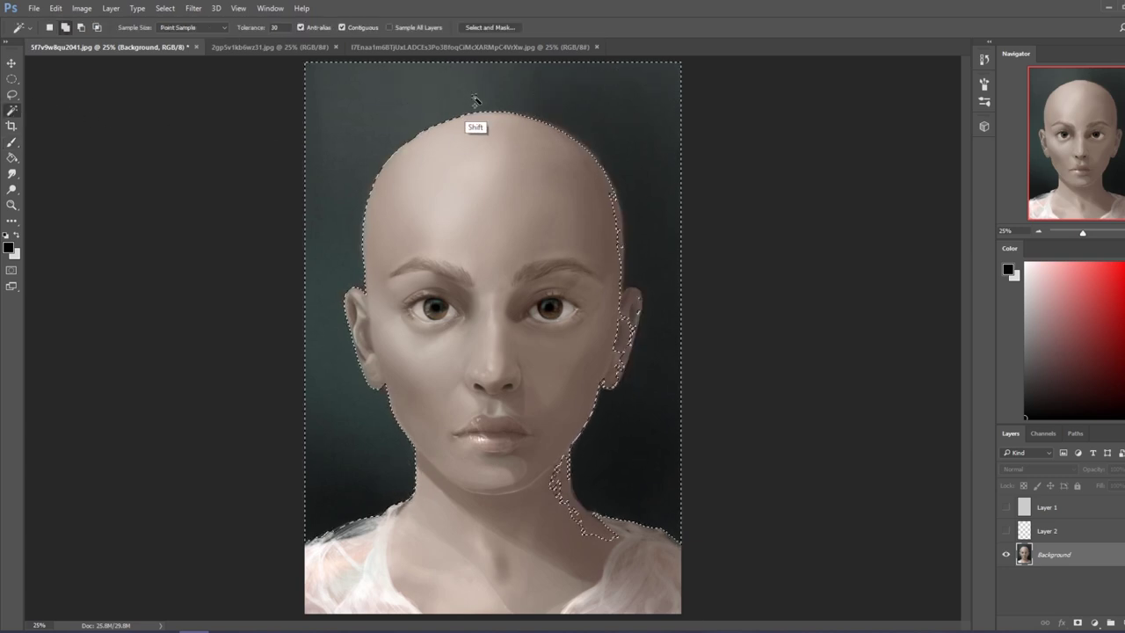
Refine the selection with the Lasso along the head, neck and shoulder, then hide its edges.
key("l")
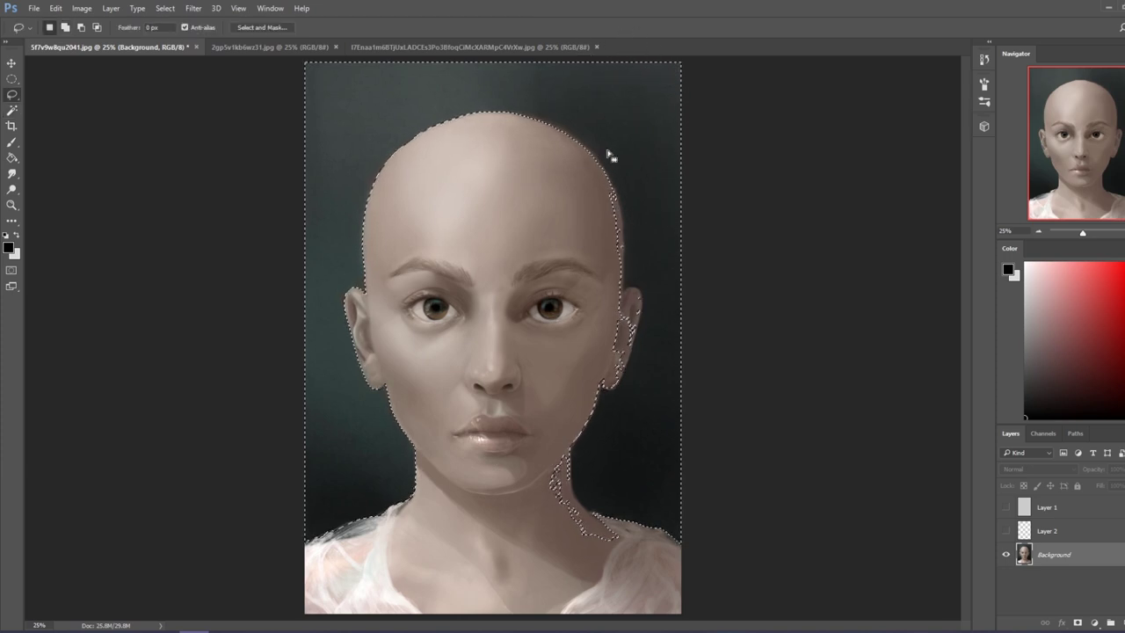
mouse_move(603, 191)
left_mouse_down()
mouse_move(598, 369)
mouse_move(638, 176)
mouse_move(617, 192)
mouse_move(606, 350)
mouse_move(622, 237)
mouse_move(619, 300)
mouse_move(631, 295)
mouse_move(585, 379)
mouse_move(630, 338)
mouse_move(585, 342)
mouse_move(637, 327)
mouse_move(579, 386)
mouse_move(611, 387)
left_mouse_up()
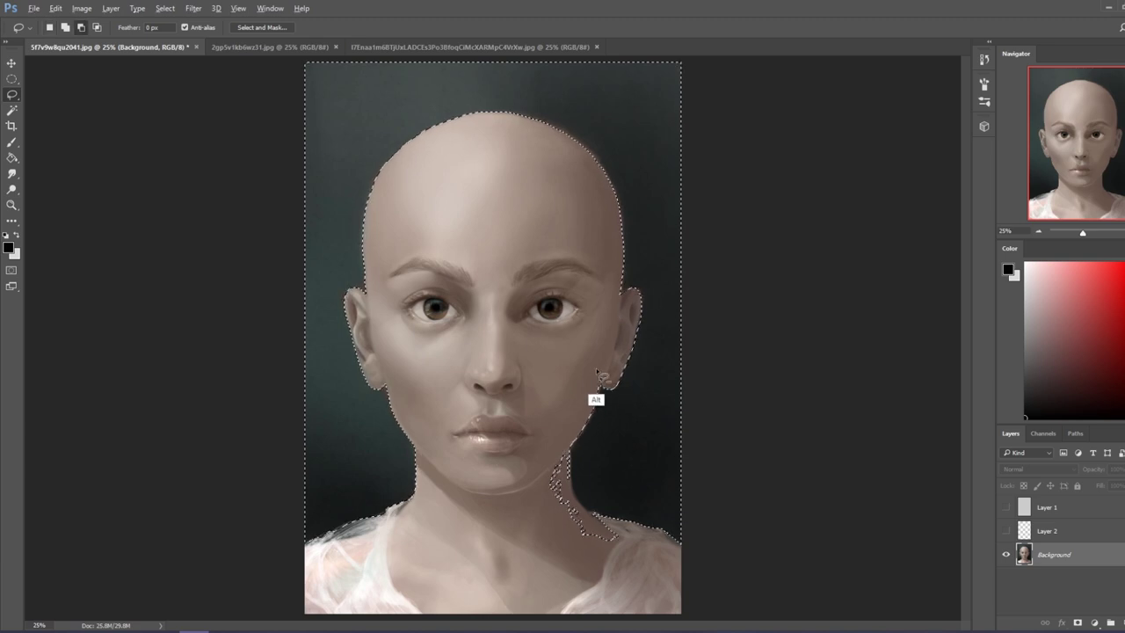
mouse_move(572, 467)
left_mouse_down()
mouse_move(522, 464)
mouse_move(622, 520)
left_mouse_up()
mouse_move(565, 444)
left_mouse_down()
mouse_move(607, 534)
mouse_move(612, 515)
mouse_move(569, 464)
left_mouse_up()
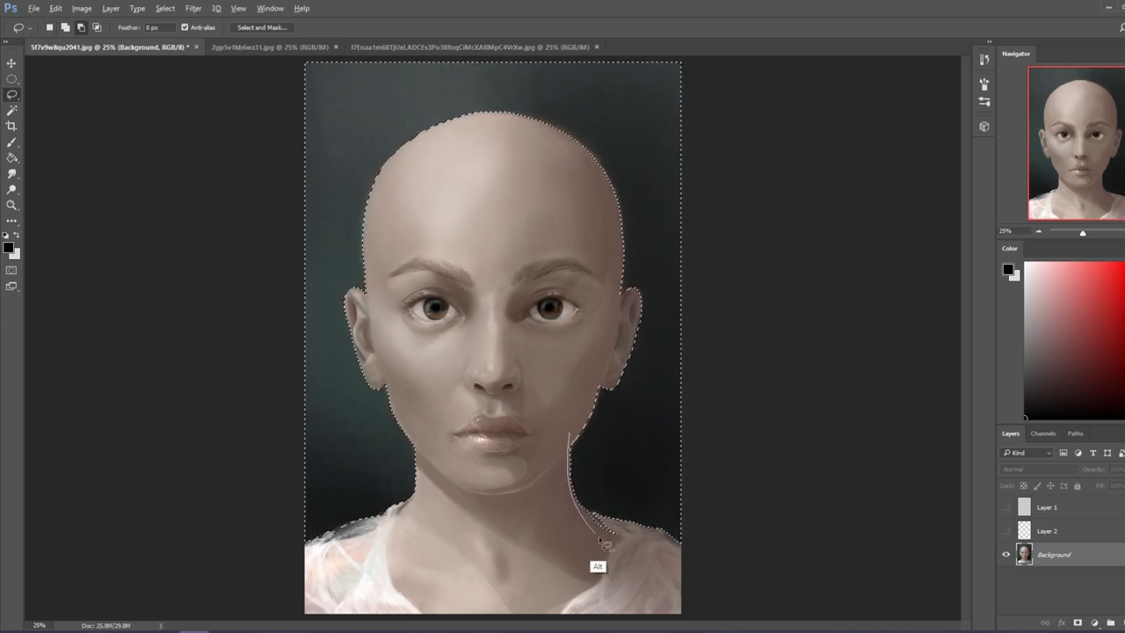
mouse_move(562, 488)
left_mouse_down()
mouse_move(606, 524)
mouse_move(619, 559)
mouse_move(579, 510)
mouse_move(633, 532)
mouse_move(479, 479)
left_mouse_up()
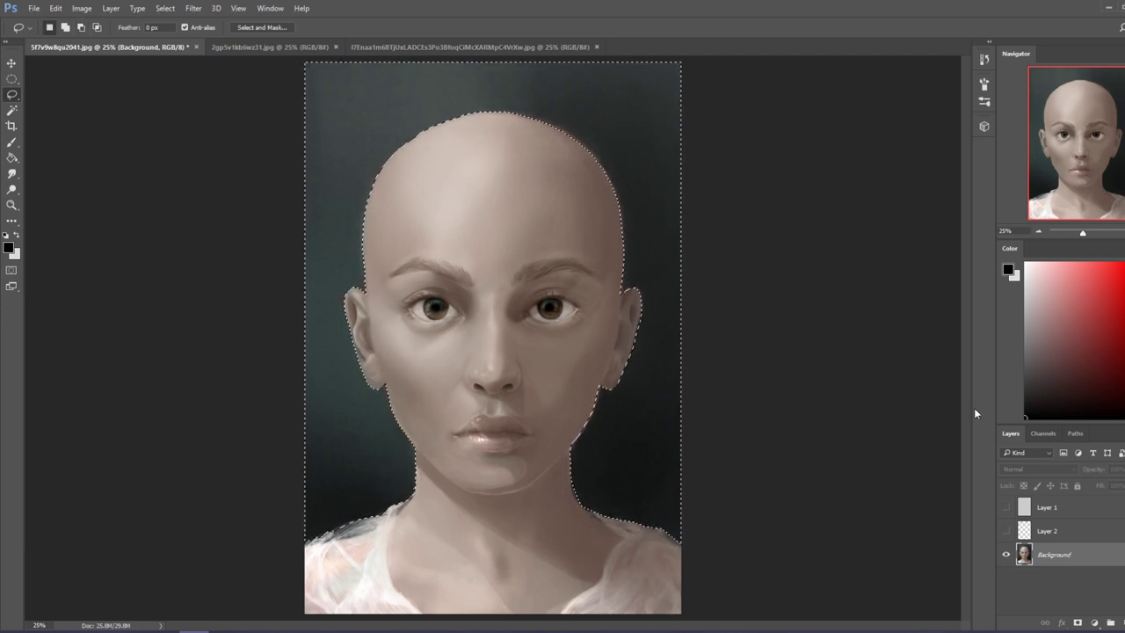
key("ctrl+d")
key("ctrl+u")
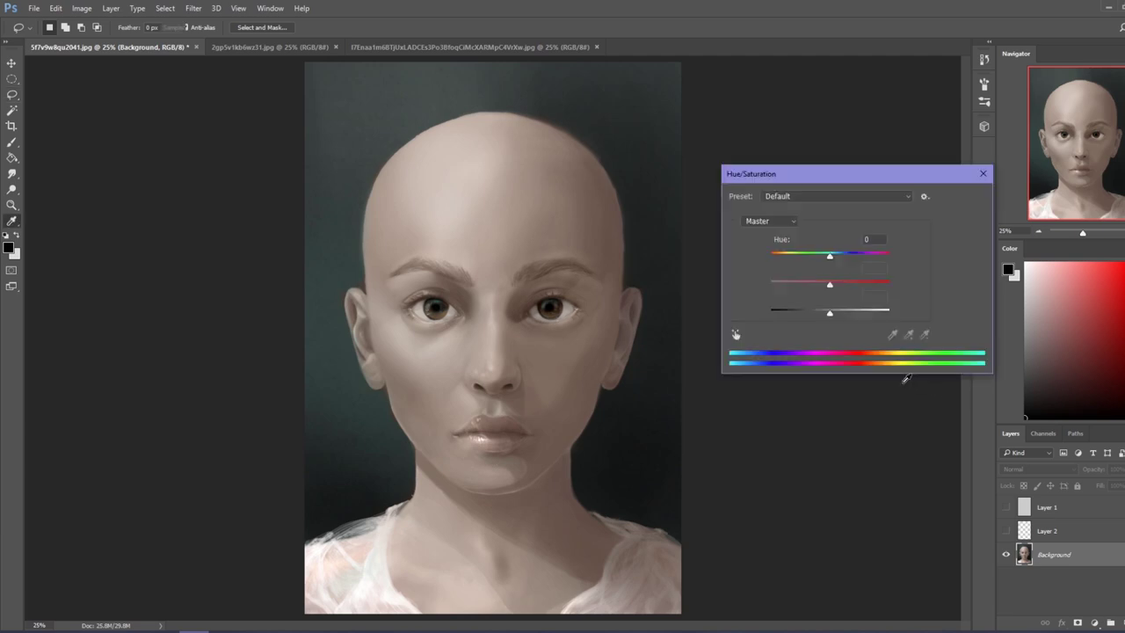
Desaturate the selected background to Saturation -100 and apply the Hue/Saturation change.
left_click_drag(829, 283, 741, 290)
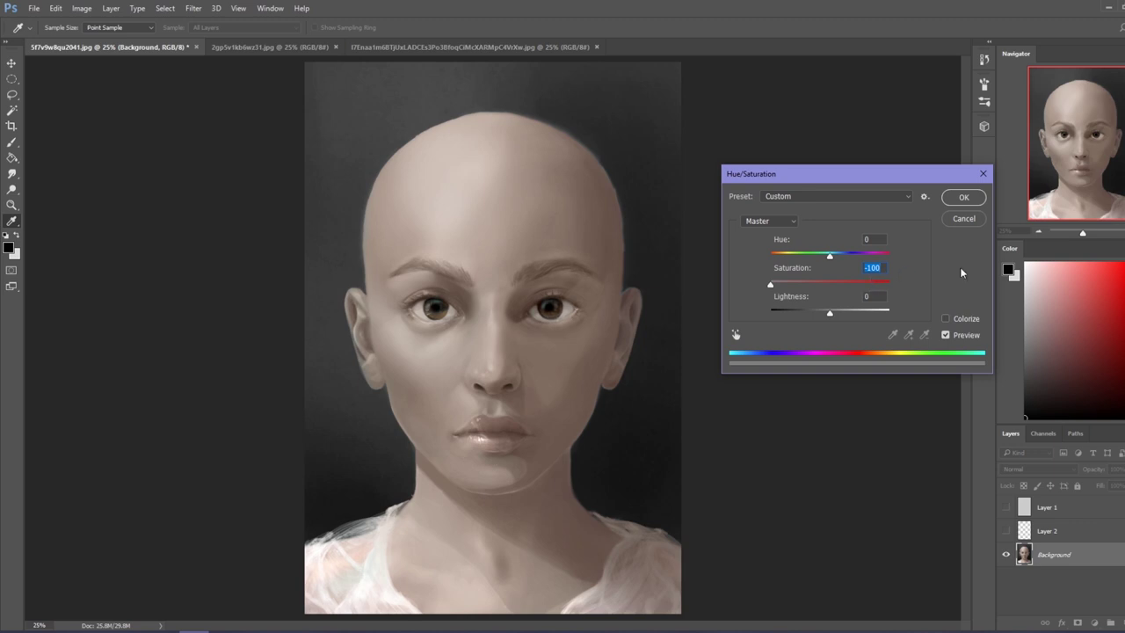
left_click(106, 632)
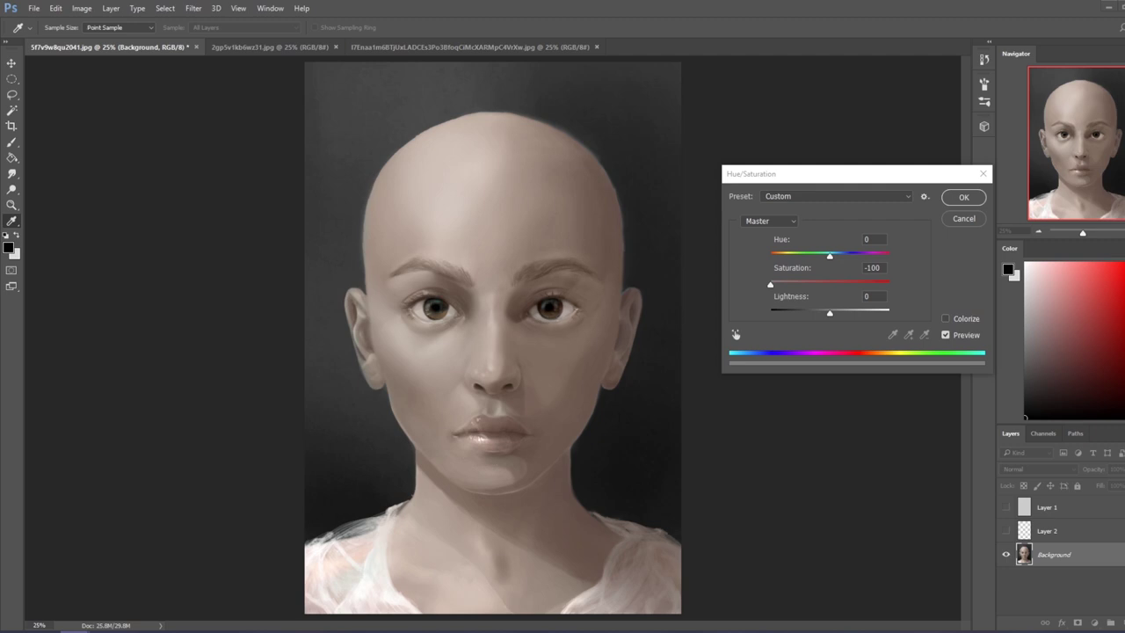
left_click(860, 304)
type("0")
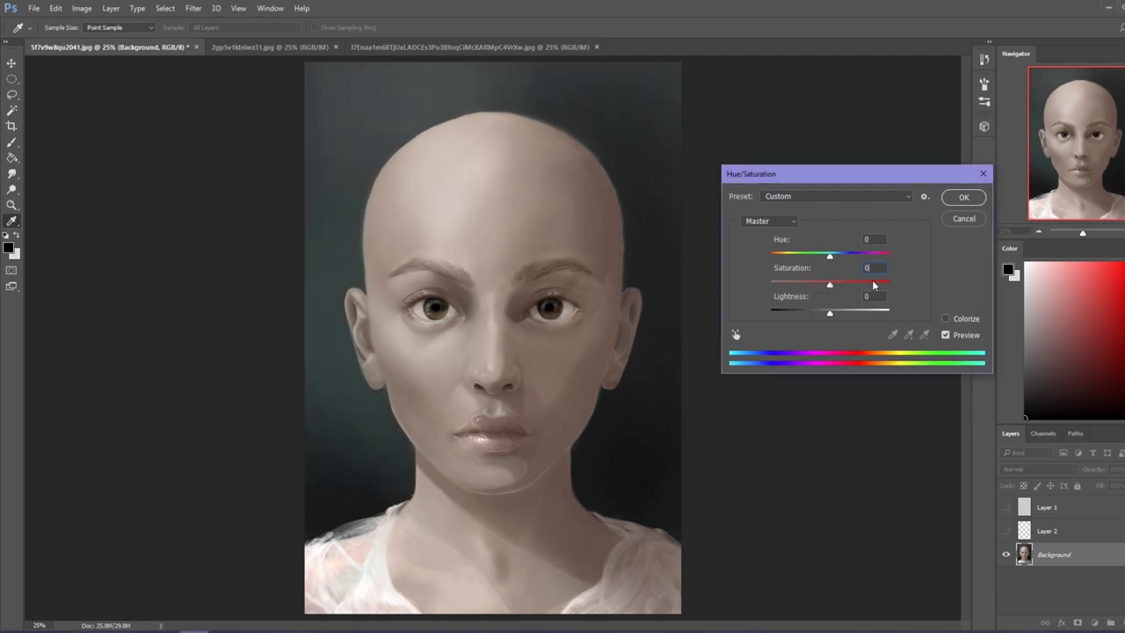
left_click_drag(829, 285, 770, 285)
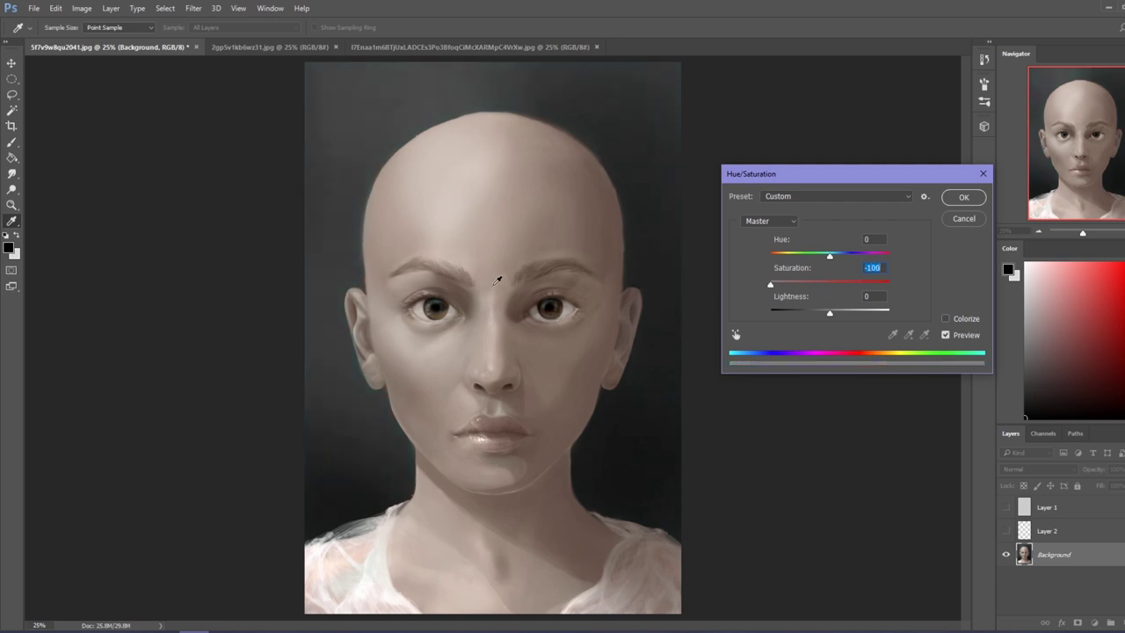
left_click(964, 197)
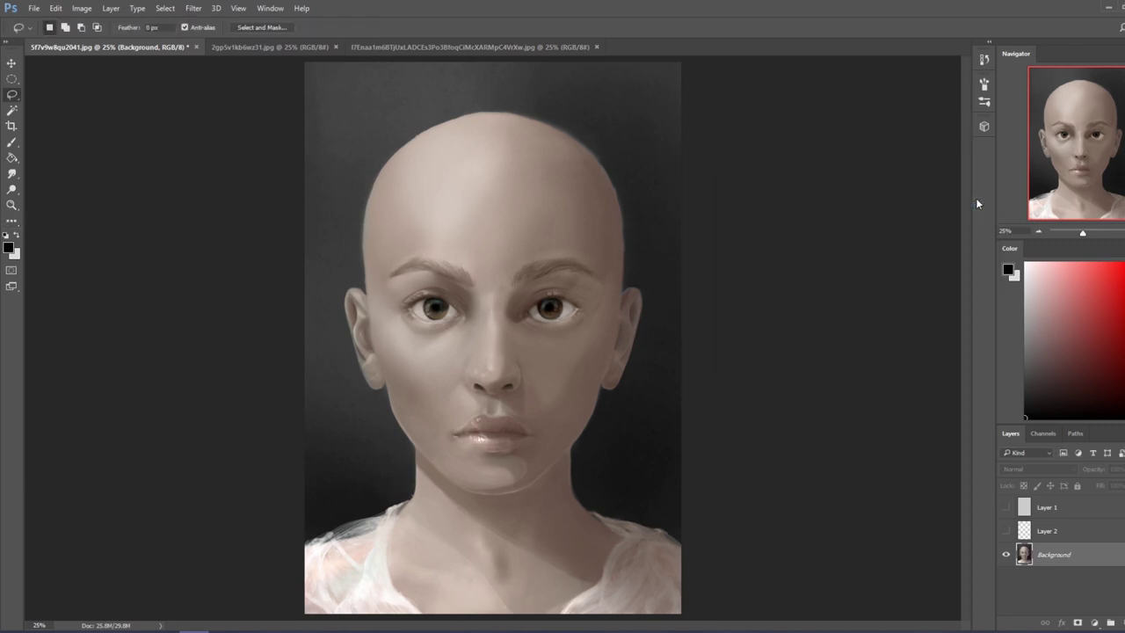
Invert the selection onto the figure with Select Inverse.
key("m")
right_click(609, 258)
left_click(633, 273)
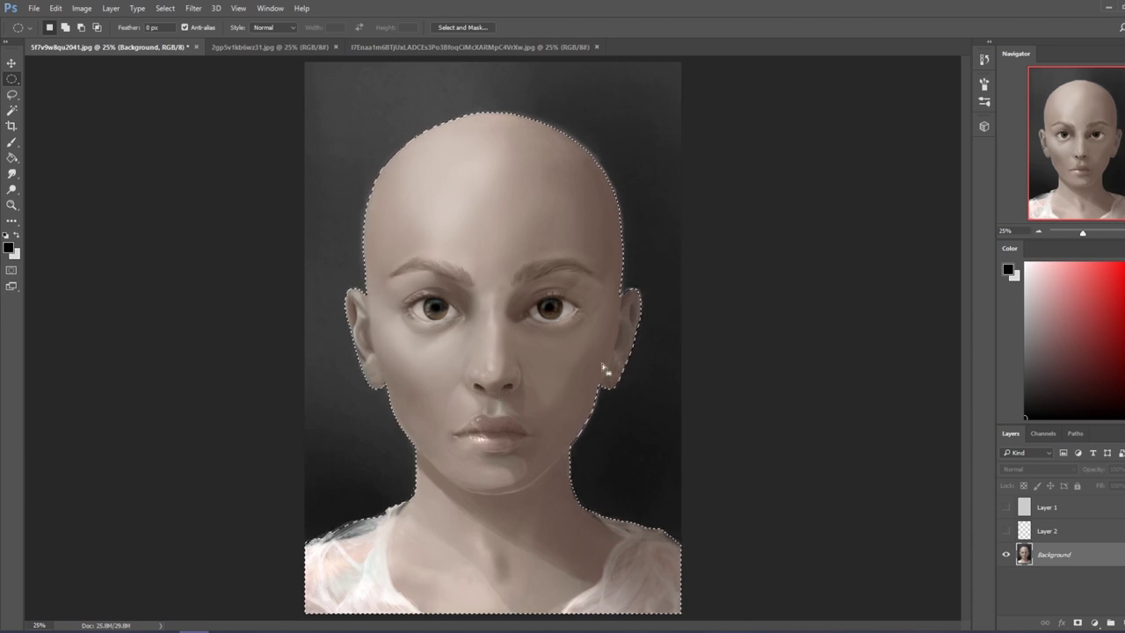
Apply Hue -2 and Saturation +38 to the figure in Hue/Saturation.
key("ctrl+d")
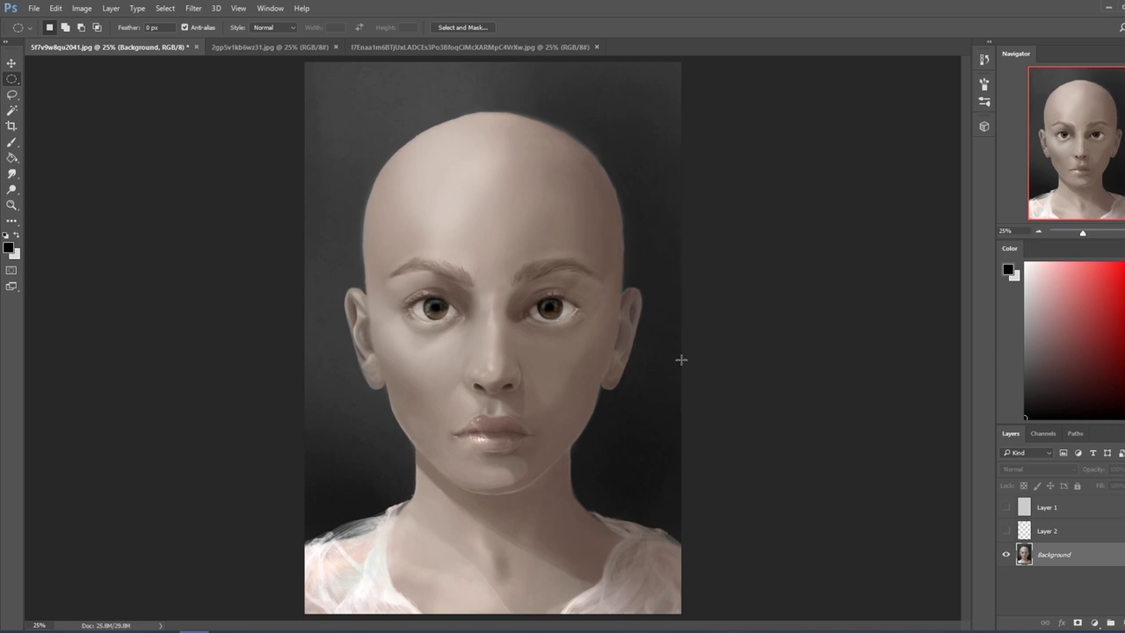
key("ctrl+u")
left_click_drag(831, 286, 857, 290)
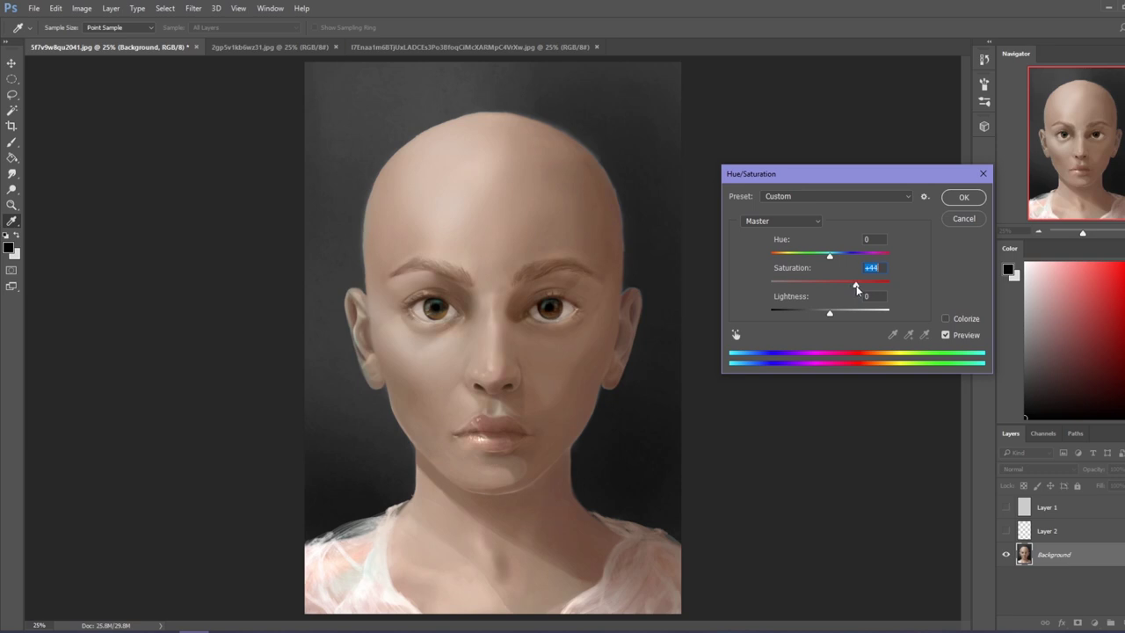
left_click_drag(828, 254, 847, 287)
left_click_drag(826, 258, 852, 290)
left_click(963, 199)
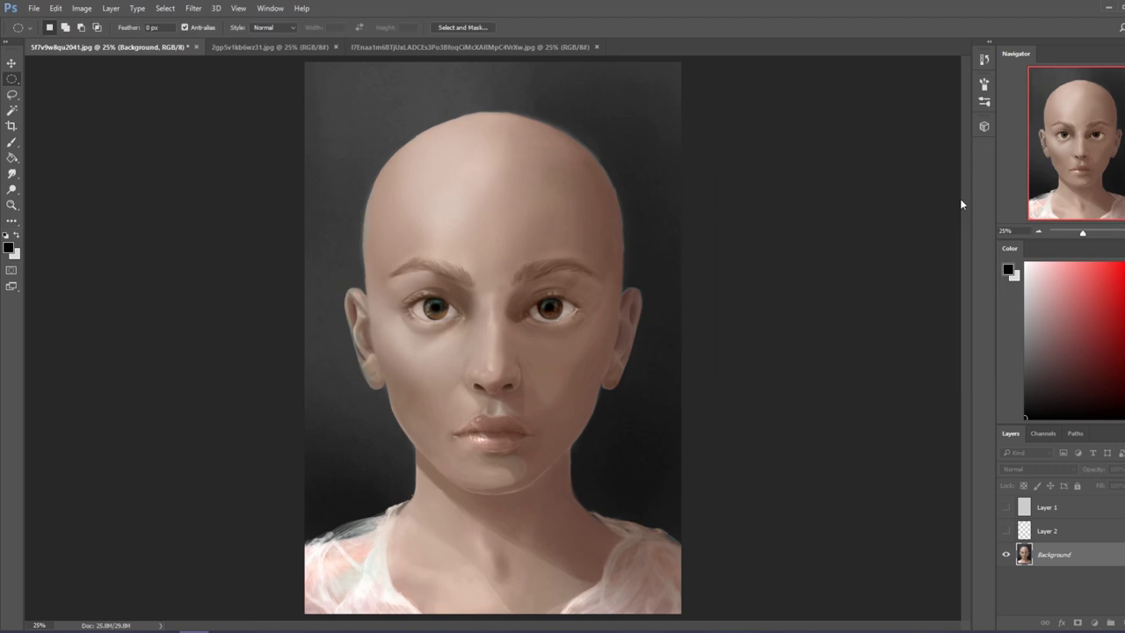
left_click(986, 65)
left_click(881, 398)
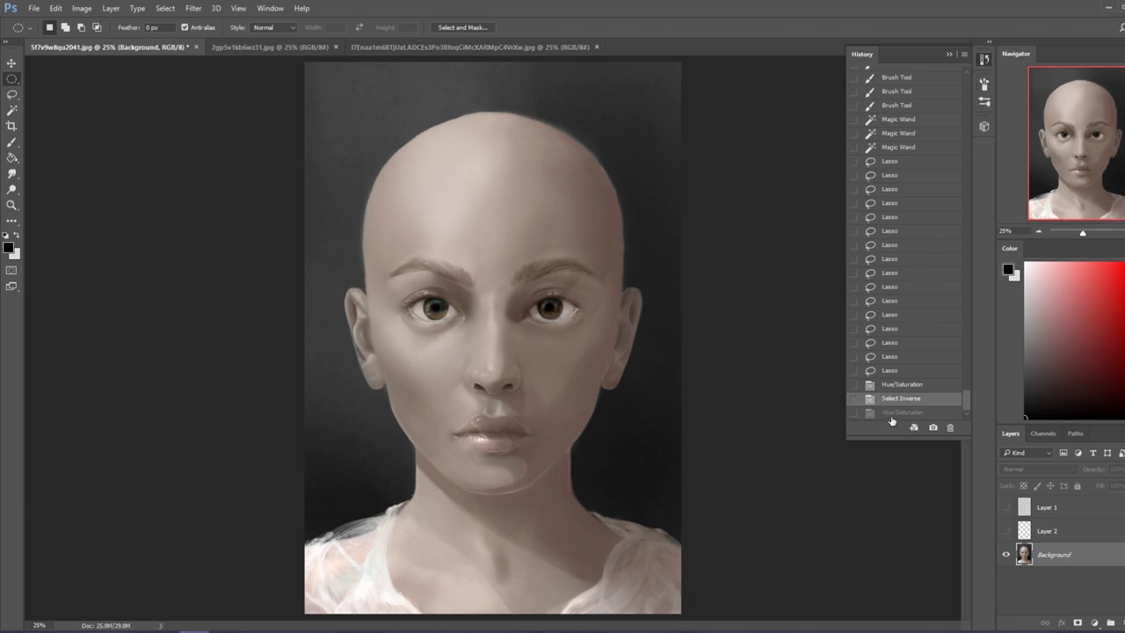
left_click(891, 413)
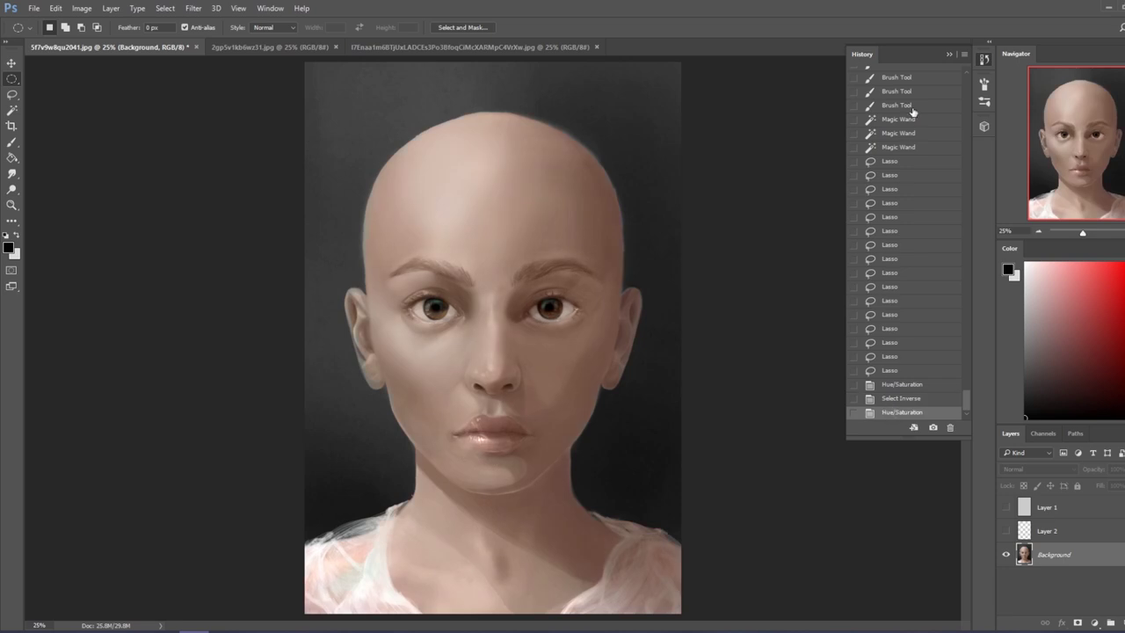
left_click(949, 54)
key("ctrl+u")
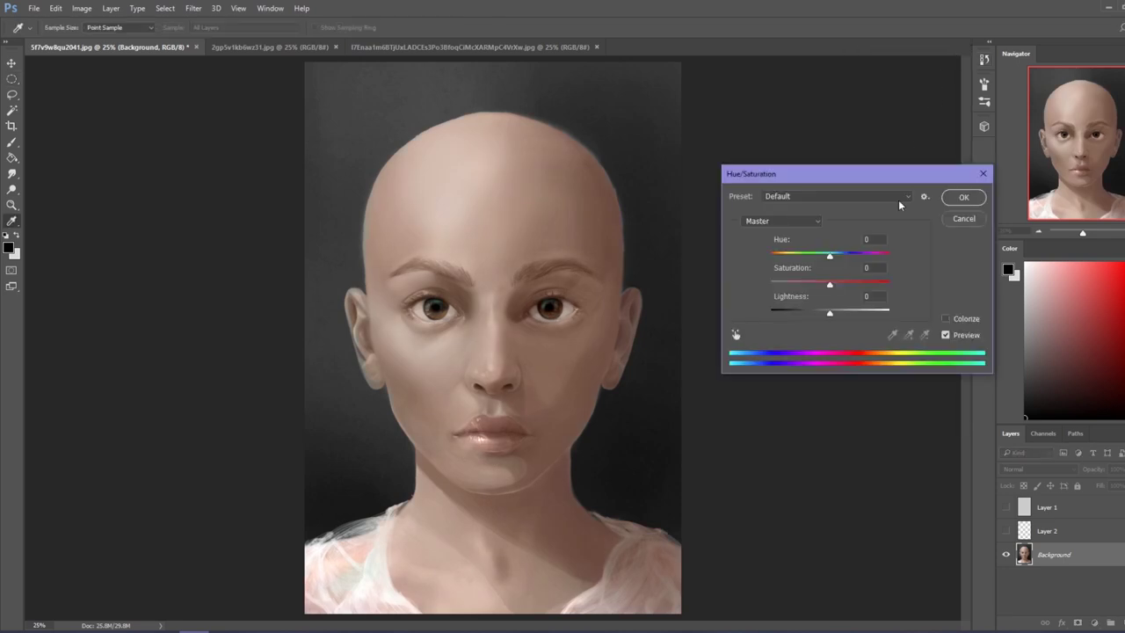
left_click_drag(830, 259, 832, 260)
key("Escape")
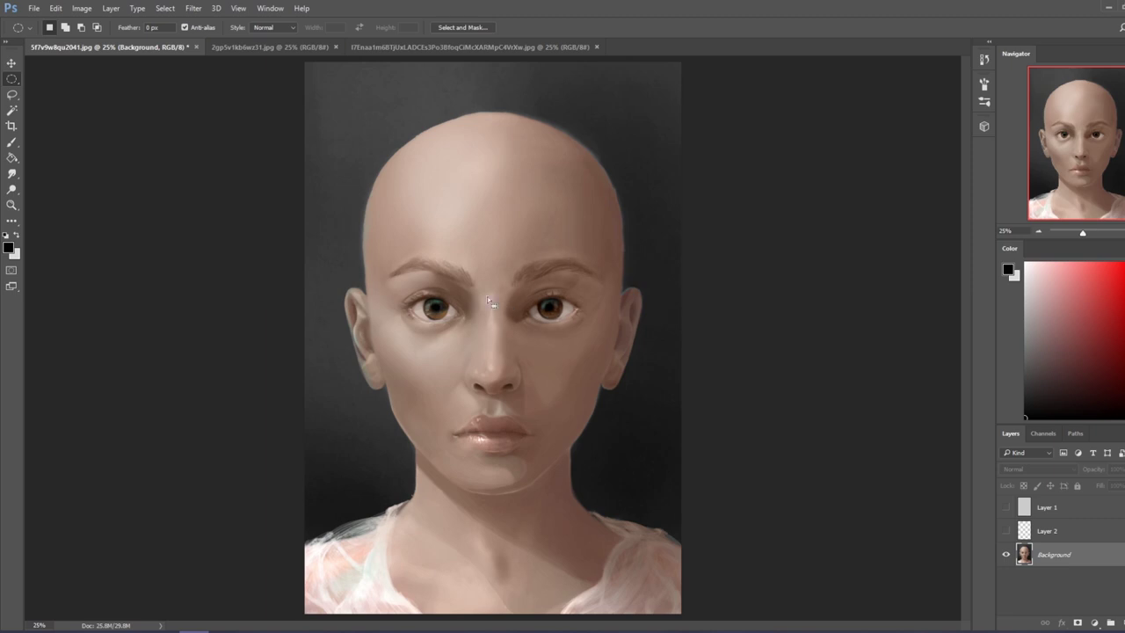
Desaturate the forehead skin with an enlarged Sponge tool in Desaturate mode.
key("b")
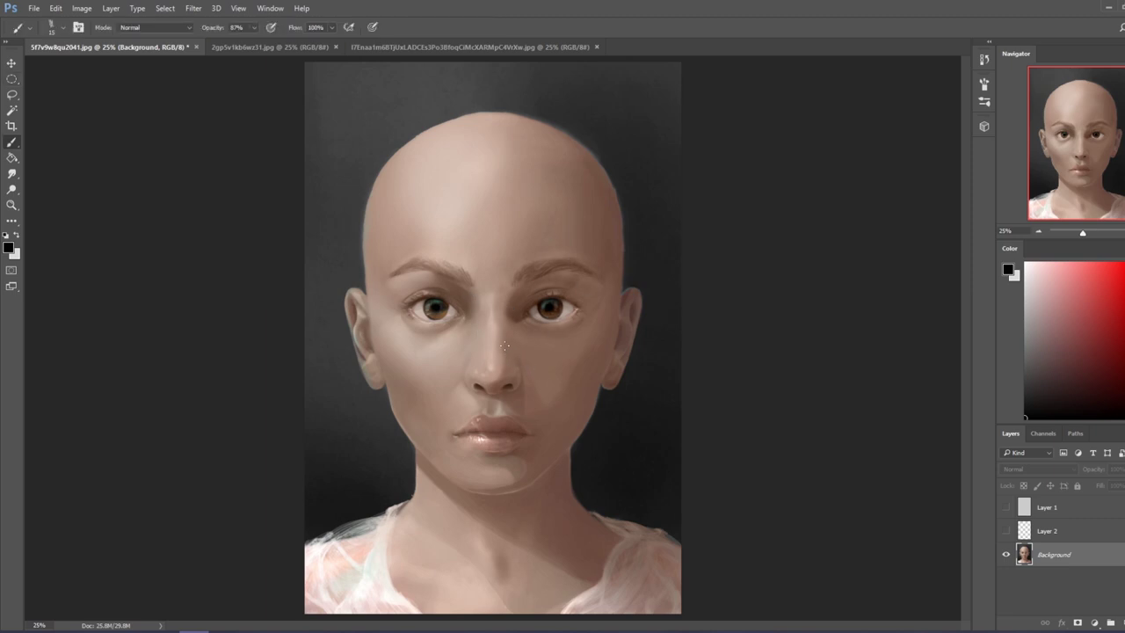
right_click(13, 190)
left_click(57, 212)
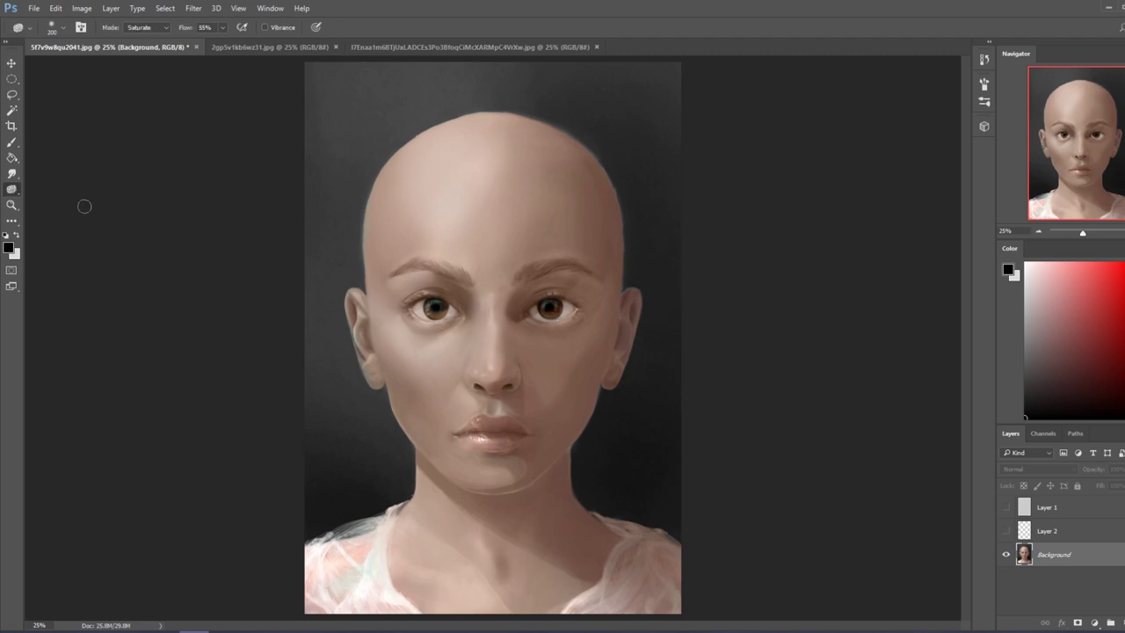
key("bracketright")
key("bracketright")
key("bracketright")
left_click(161, 29)
left_click(138, 37)
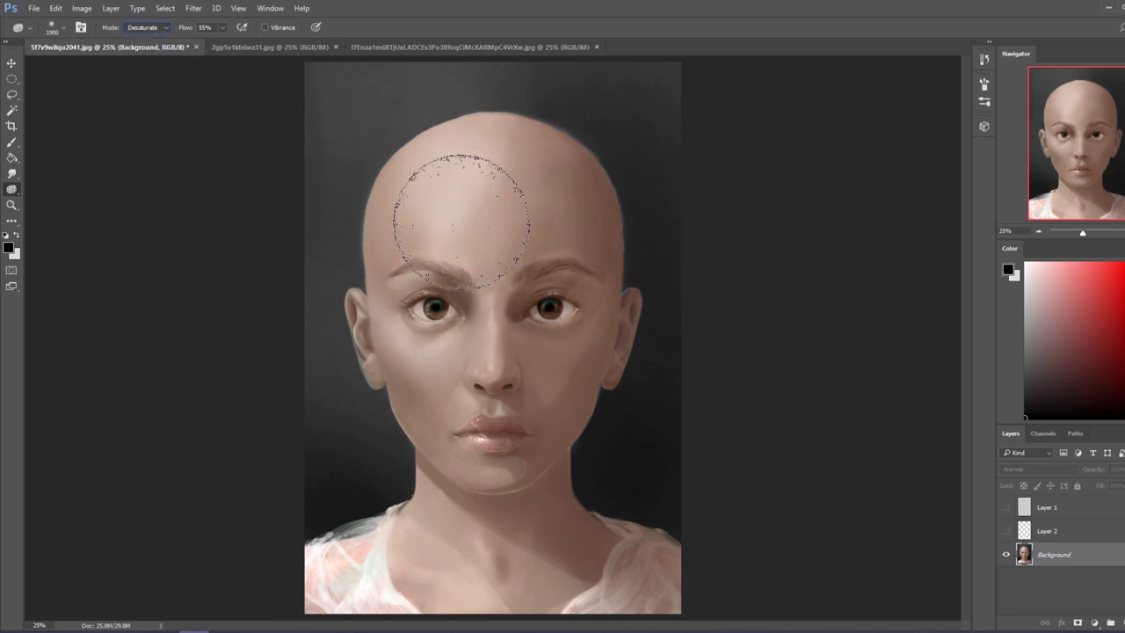
mouse_move(439, 197)
left_mouse_down()
mouse_move(483, 181)
mouse_move(446, 199)
mouse_move(467, 199)
mouse_move(444, 221)
left_mouse_up()
Lower the sponge flow to 25% and reduce its size to 800.
key("bracketleft")
key("bracketleft")
left_click(222, 27)
left_click_drag(222, 32, 207, 36)
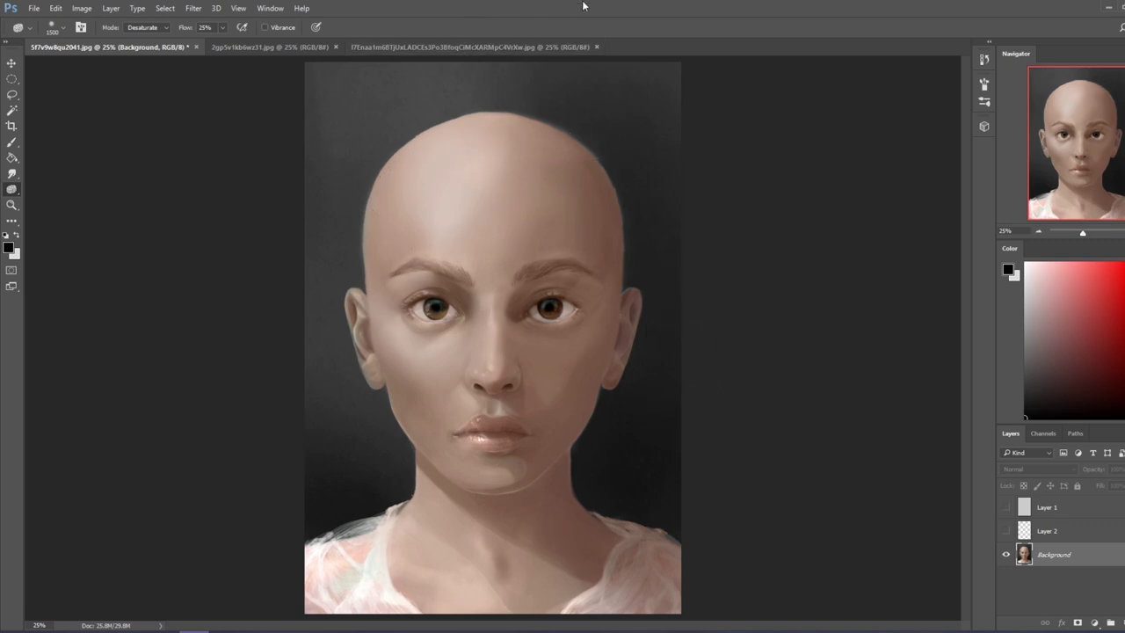
key("bracketleft")
key("bracketleft")
key("bracketleft")
key("bracketleft")
key("bracketleft")
key("bracketleft")
key("bracketleft")
Saturate the lips with the Sponge in Saturate mode at size 400, then pick dark red.
left_click(145, 28)
left_click(143, 40)
mouse_move(530, 412)
left_mouse_down()
mouse_move(531, 444)
mouse_move(481, 435)
left_mouse_up()
key("[")
key("[")
key("[")
key("[")
key("[")
key("[")
key("b")
mouse_move(1090, 384)
left_mouse_down()
mouse_move(1117, 371)
mouse_move(1101, 370)
left_mouse_up()
Set the brush to Color mode using the 500 px soft preset doubled to 1000.
left_click(153, 28)
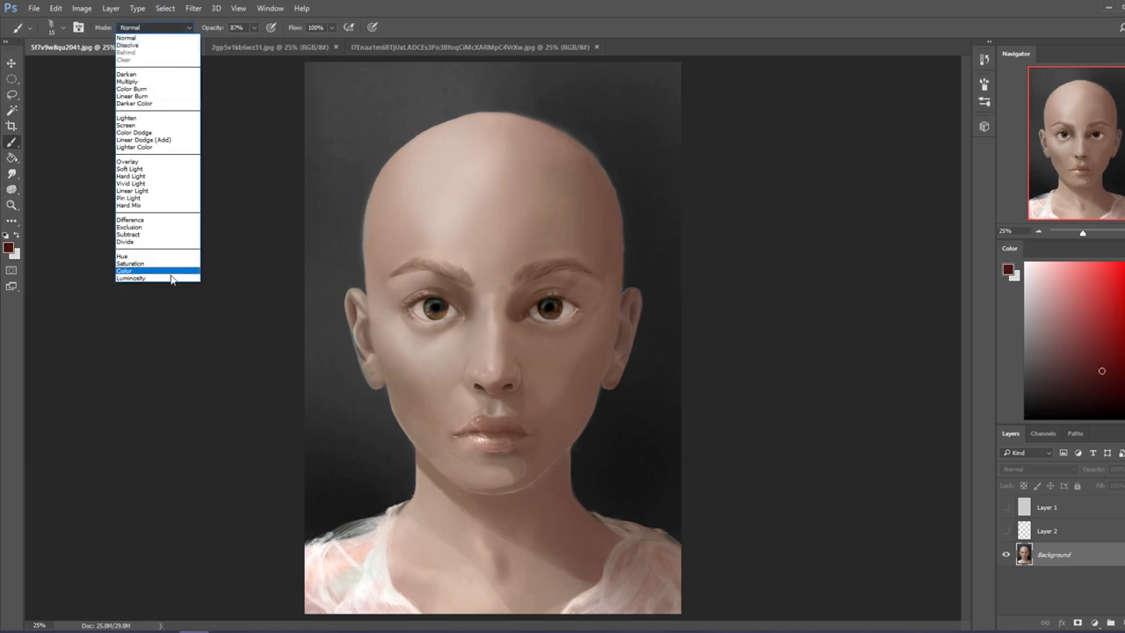
left_click(166, 272)
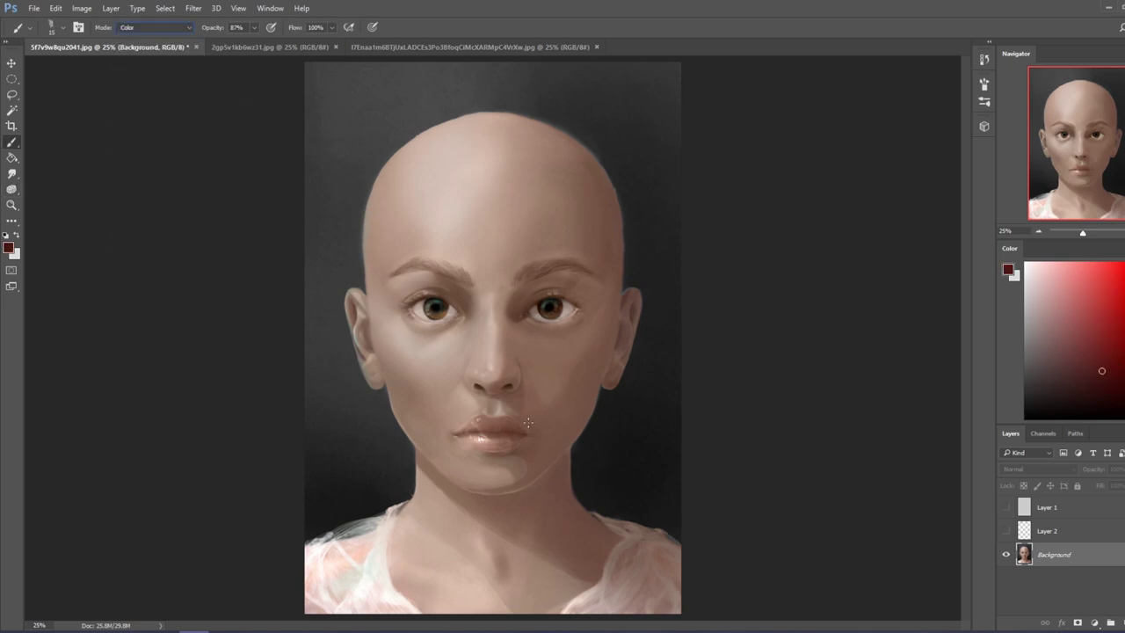
right_click(515, 290)
key("Escape")
right_click(491, 298)
left_click(533, 462)
key("Escape")
key("bracketright")
key("bracketright")
key("bracketright")
key("bracketright")
key("bracketright")
Lower the brush opacity to 18%.
left_click_drag(227, 33, 191, 34)
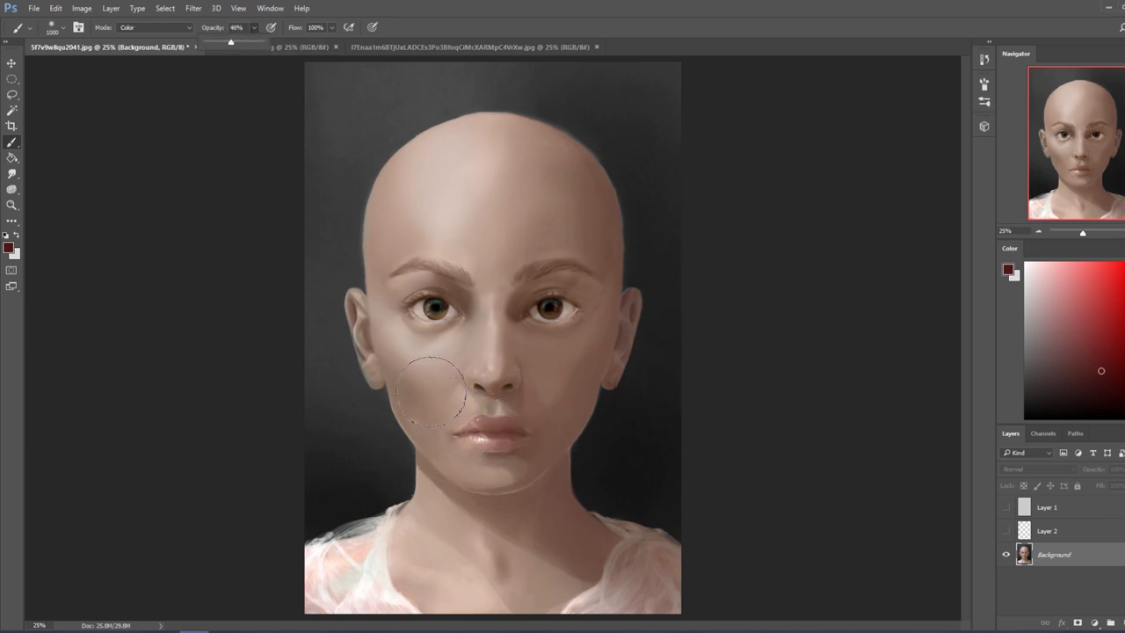
left_click(252, 28)
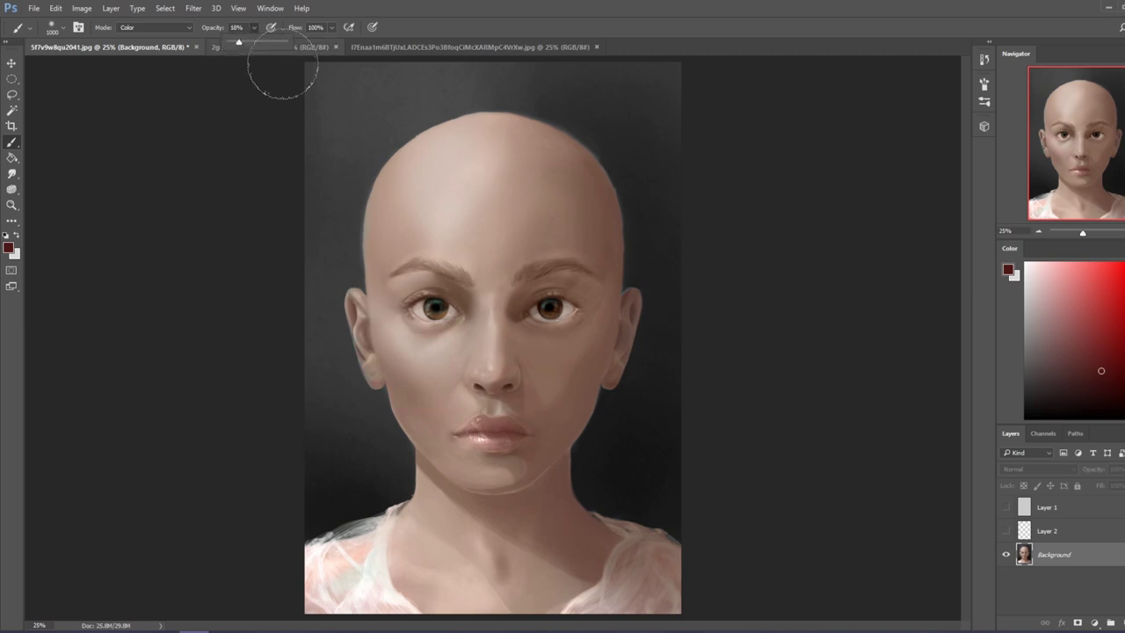
left_click(271, 60)
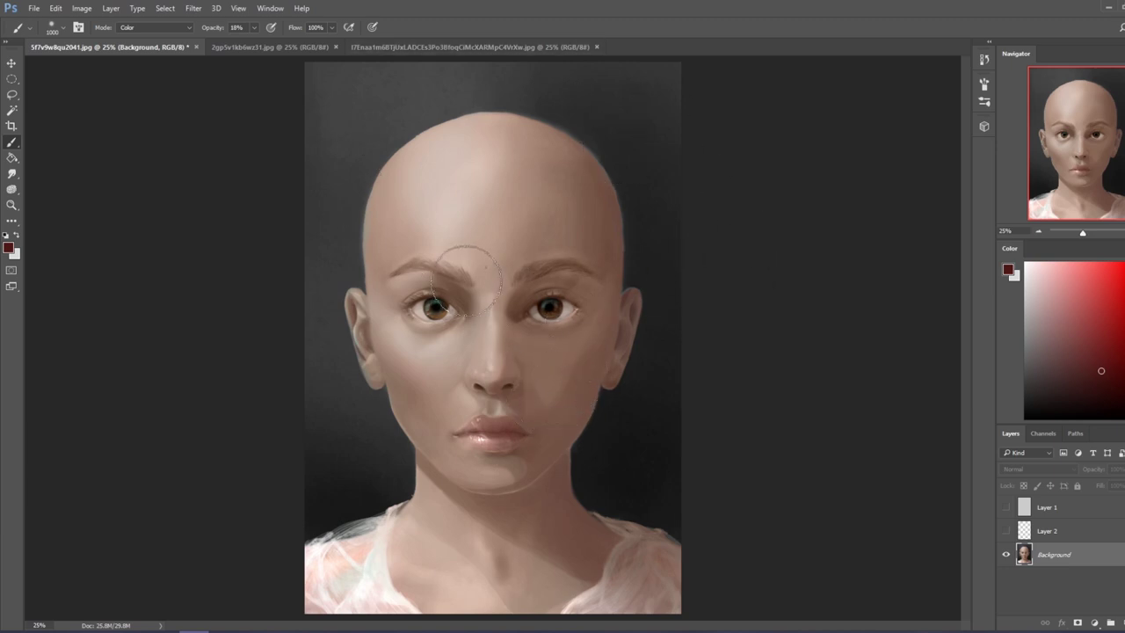
Choose a near-black colour, return the brush to Normal mode, and darken the inner left eyebrow.
right_click(527, 229)
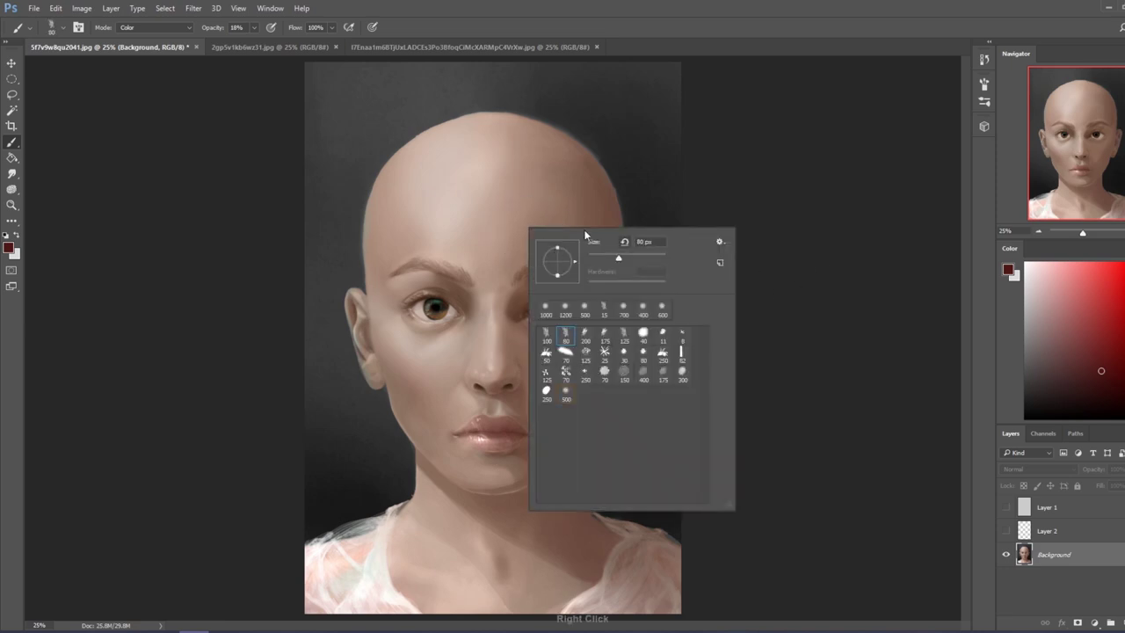
left_click(431, 318, "alt")
left_click(1064, 392)
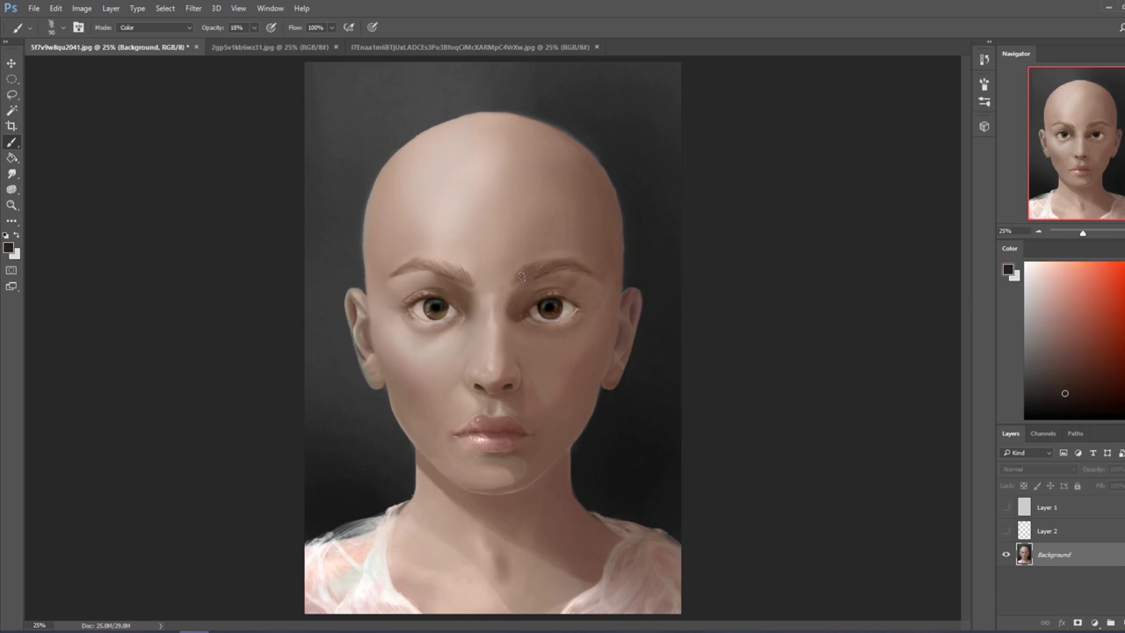
left_click(145, 28)
left_click(133, 37)
left_click_drag(444, 266, 463, 279)
Raise opacity to 38% and stroke along the left eyebrow toward both ends.
left_click(254, 27)
left_click_drag(251, 41, 264, 41)
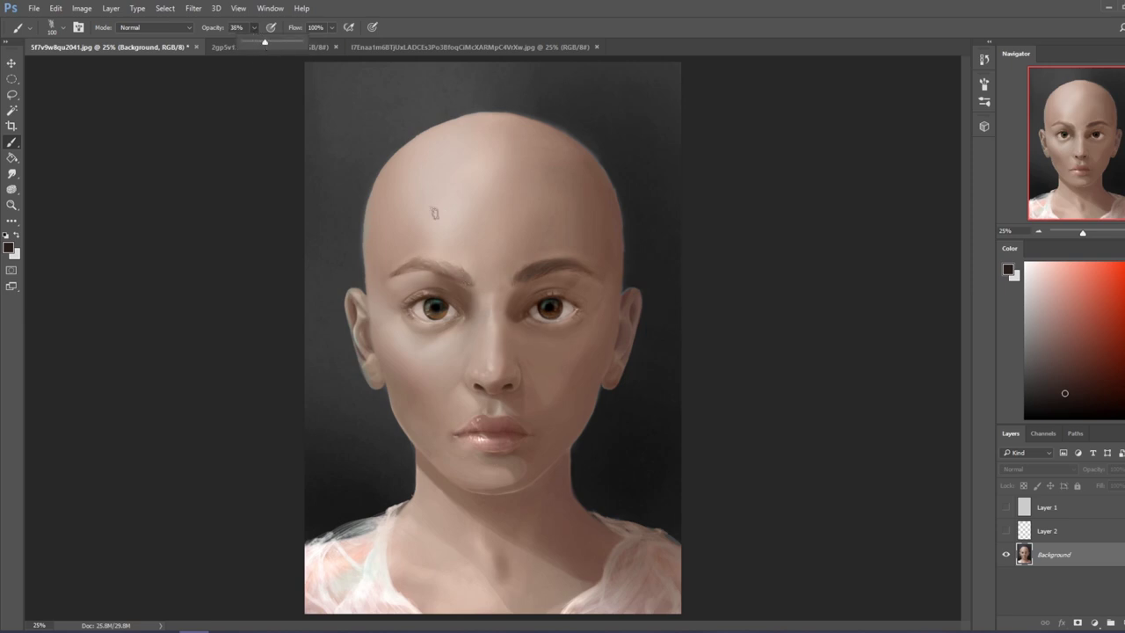
left_click(461, 279)
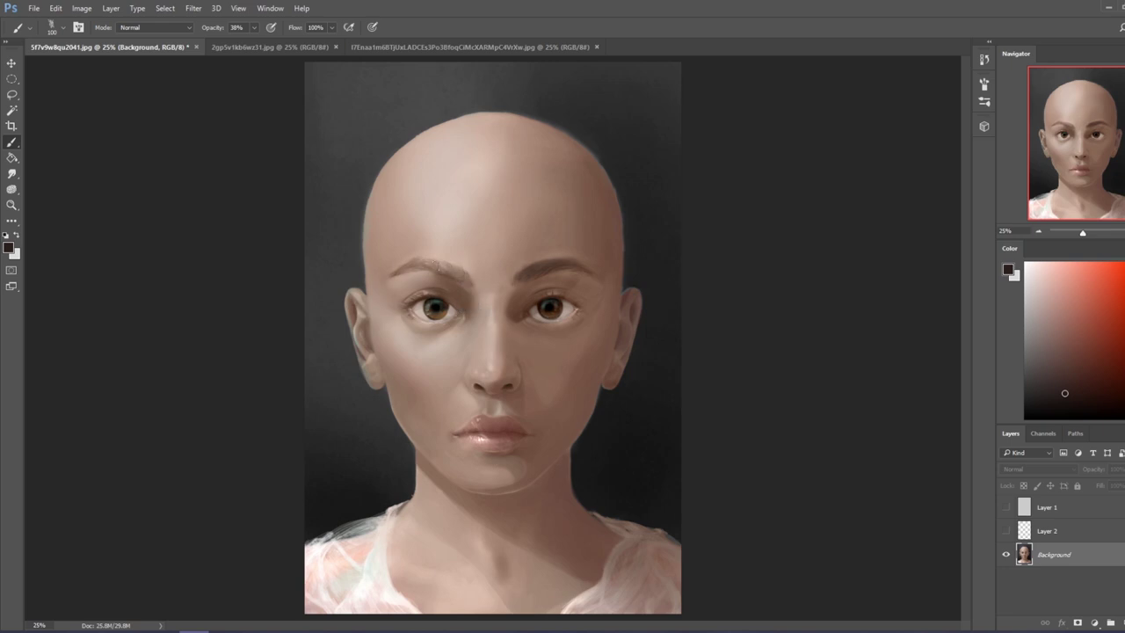
mouse_move(463, 276)
left_mouse_down()
mouse_move(420, 261)
mouse_move(460, 270)
left_mouse_up()
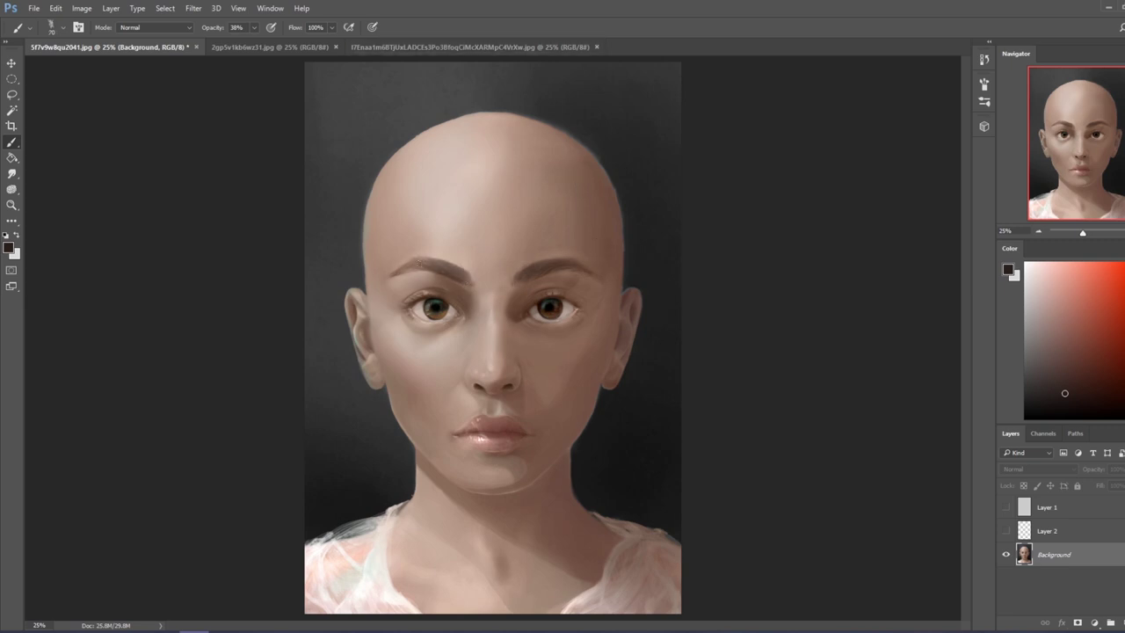
mouse_move(435, 267)
left_mouse_down()
mouse_move(406, 265)
mouse_move(427, 261)
left_mouse_up()
left_click(148, 28)
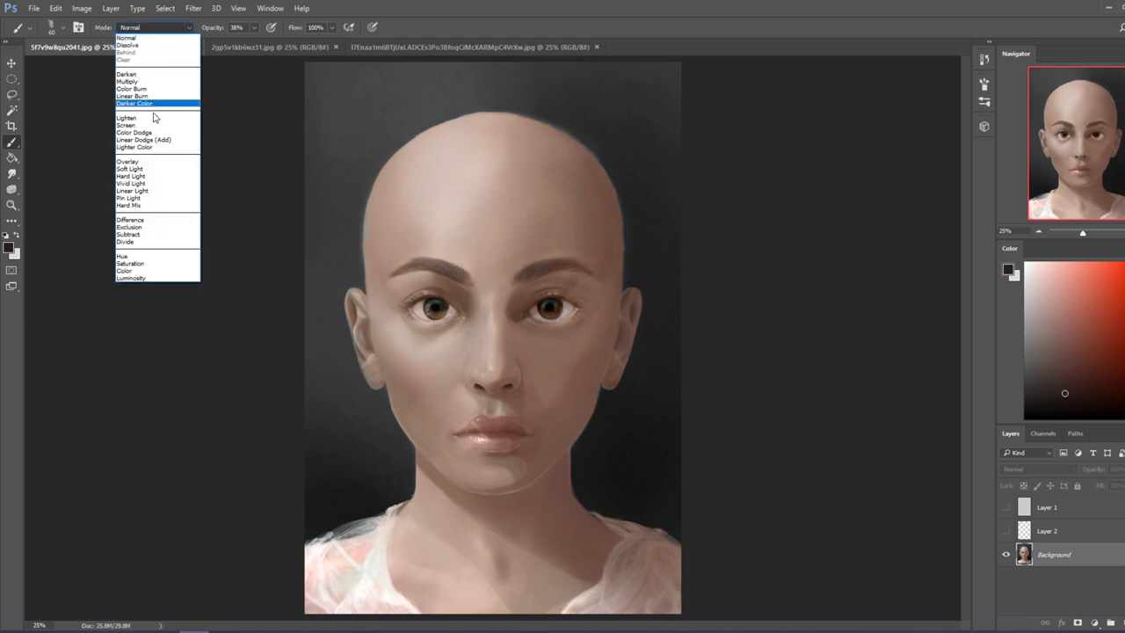
Set the brush to Darken mode and sample skin tones from the face and brow.
left_click(132, 75)
left_click(405, 248, "alt")
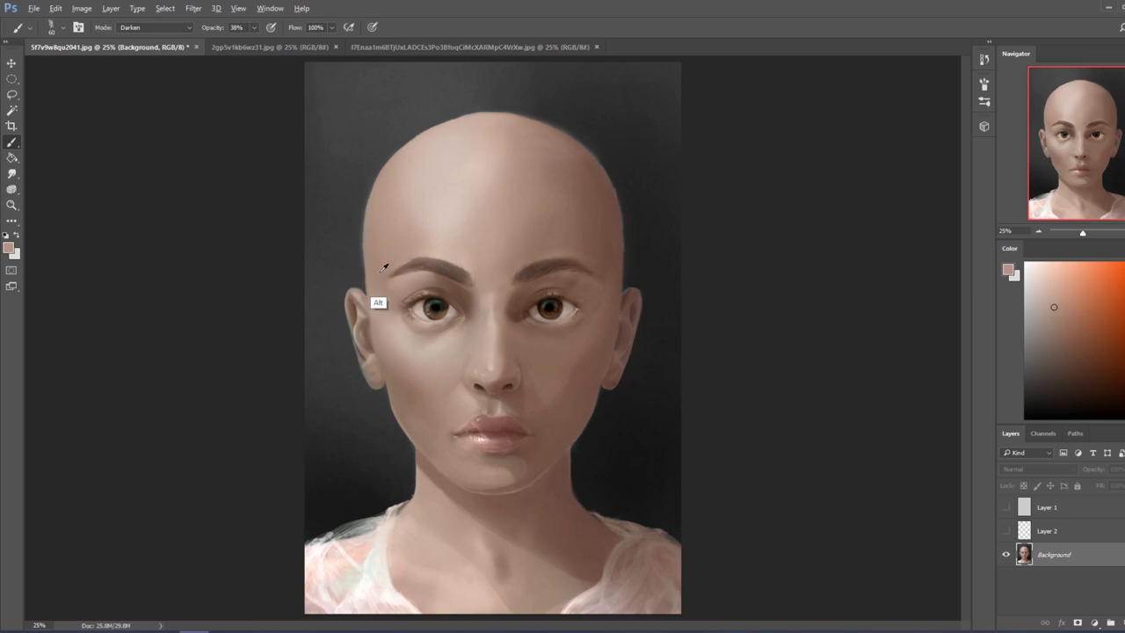
left_click(391, 260, "alt")
key("bracketright")
key("bracketright")
key("bracketright")
Choose the 80 px preset, return to Normal mode at 76% opacity, and enlarge to 200.
right_click(460, 220)
left_click(500, 328)
left_click(154, 27)
left_click(141, 38)
left_click(254, 27)
left_click_drag(259, 41, 275, 41)
key("bracketright")
key("bracketright")
key("bracketright")
key("bracketright")
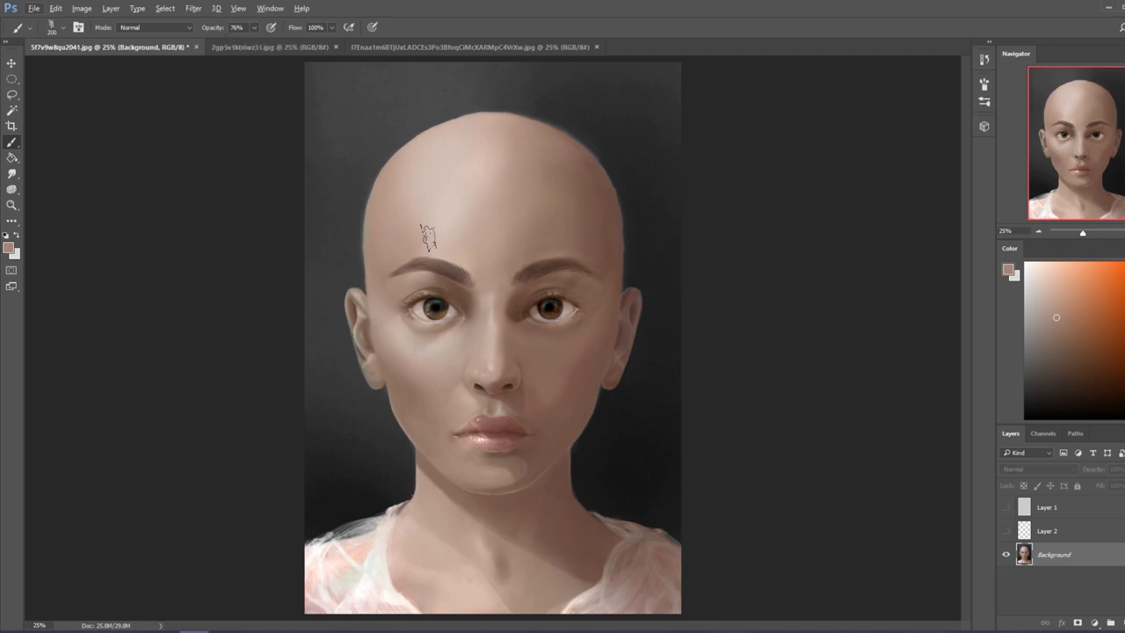
key("bracketright")
key("bracketright")
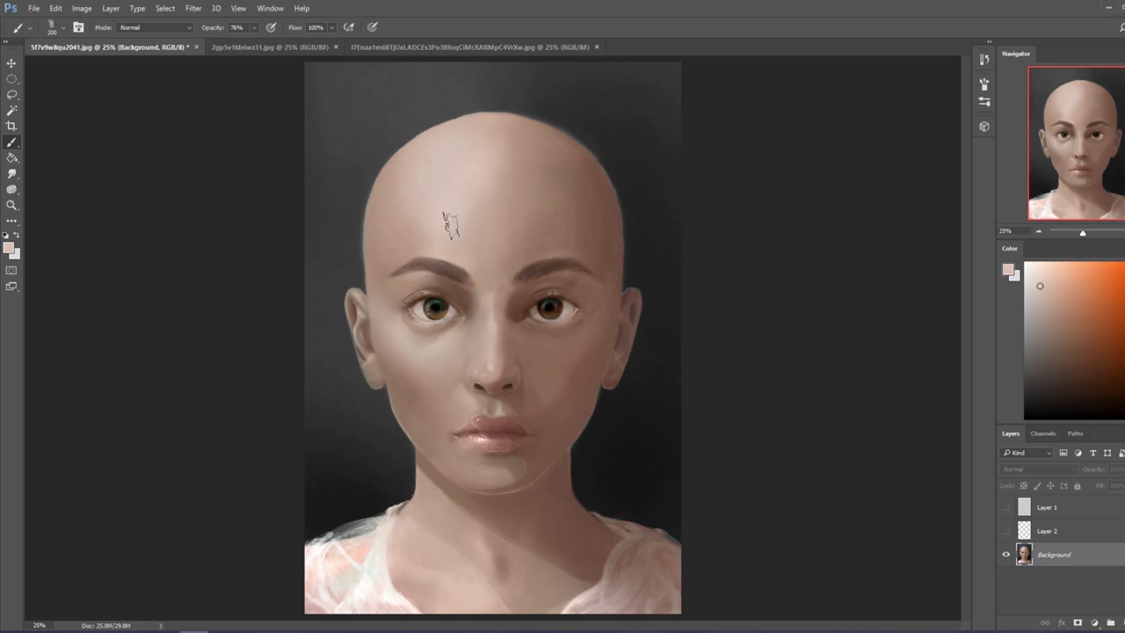
Pick a lighter pink skin tone, try a stroke on the left forehead, then undo it.
left_click(442, 201, "alt")
left_click_drag(413, 244, 378, 259)
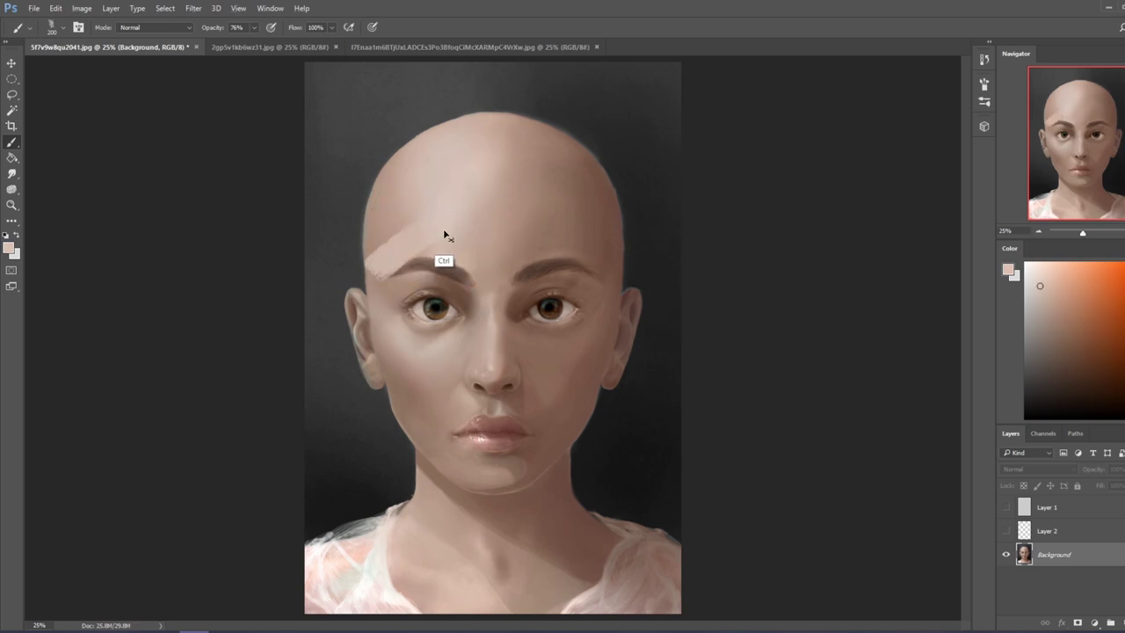
key("ctrl+z")
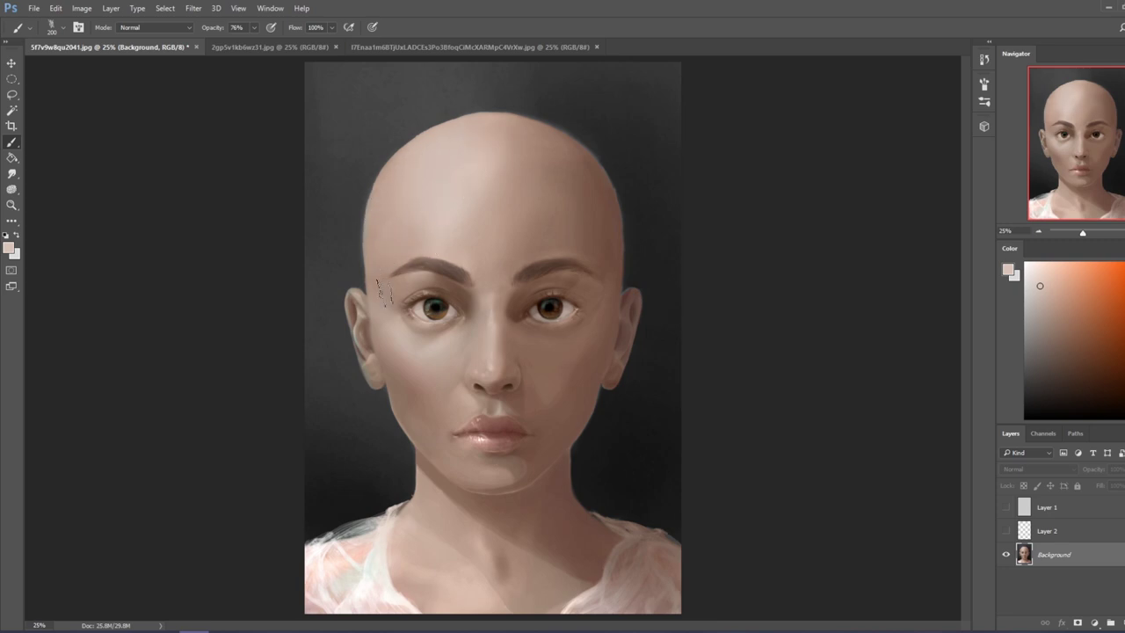
left_click(12, 175)
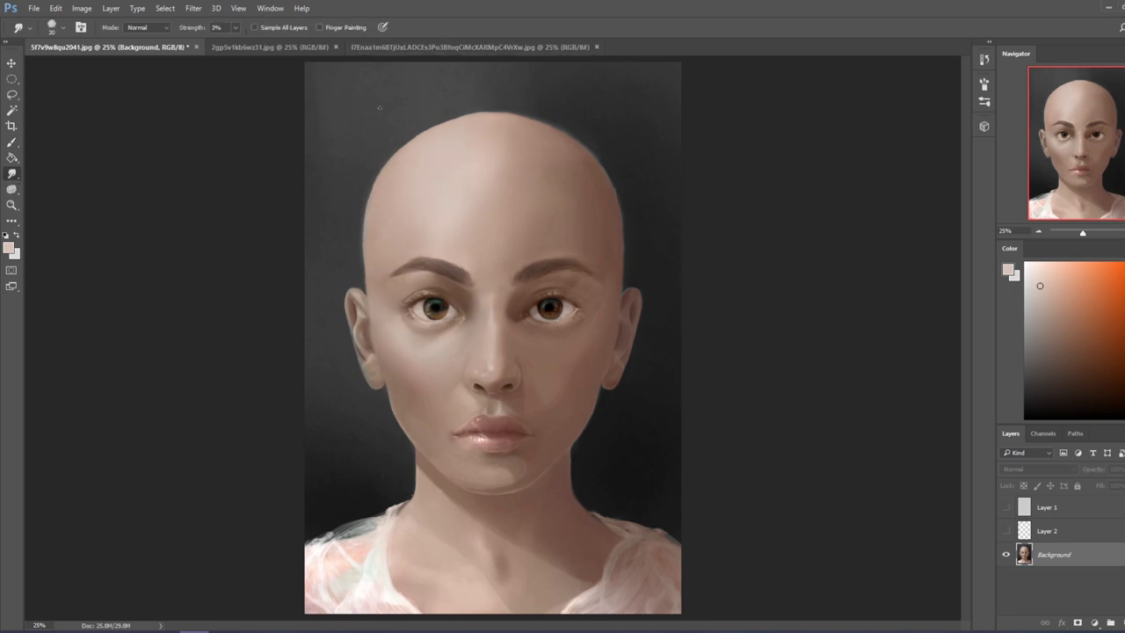
Enlarge the smudge brush to 100, then sample temple and brow skin with a 90 px brush.
key("bracketright")
key("bracketright")
key("bracketright")
key("bracketright")
key("bracketright")
key("b")
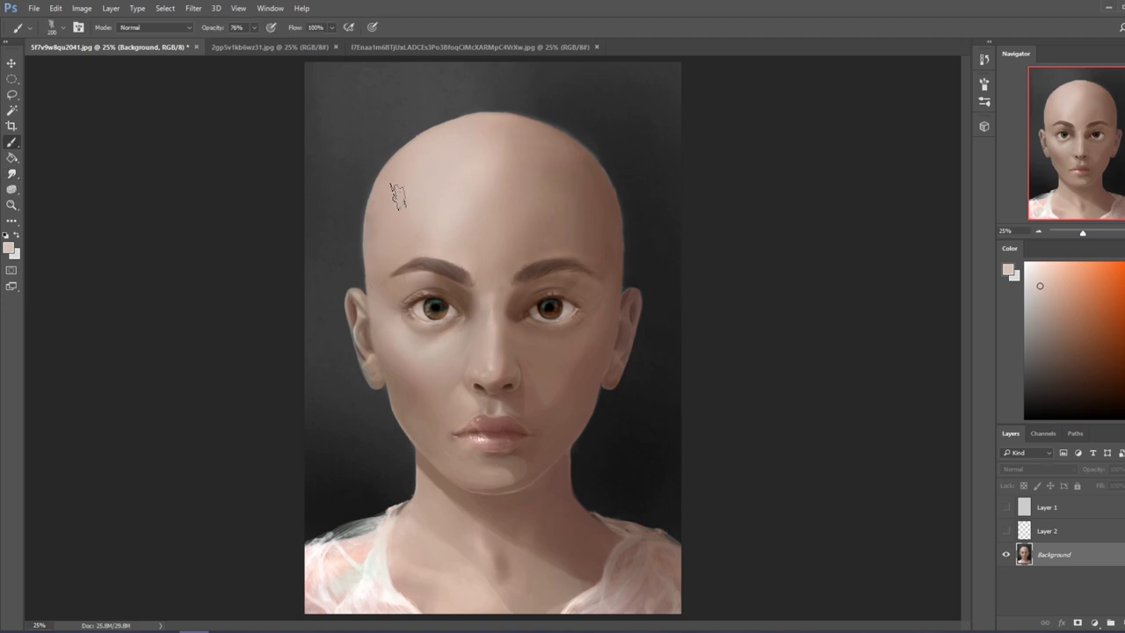
left_click(380, 208, "alt")
key("bracketleft")
key("bracketleft")
key("bracketleft")
key("bracketleft")
key("bracketleft")
left_click(383, 210, "alt")
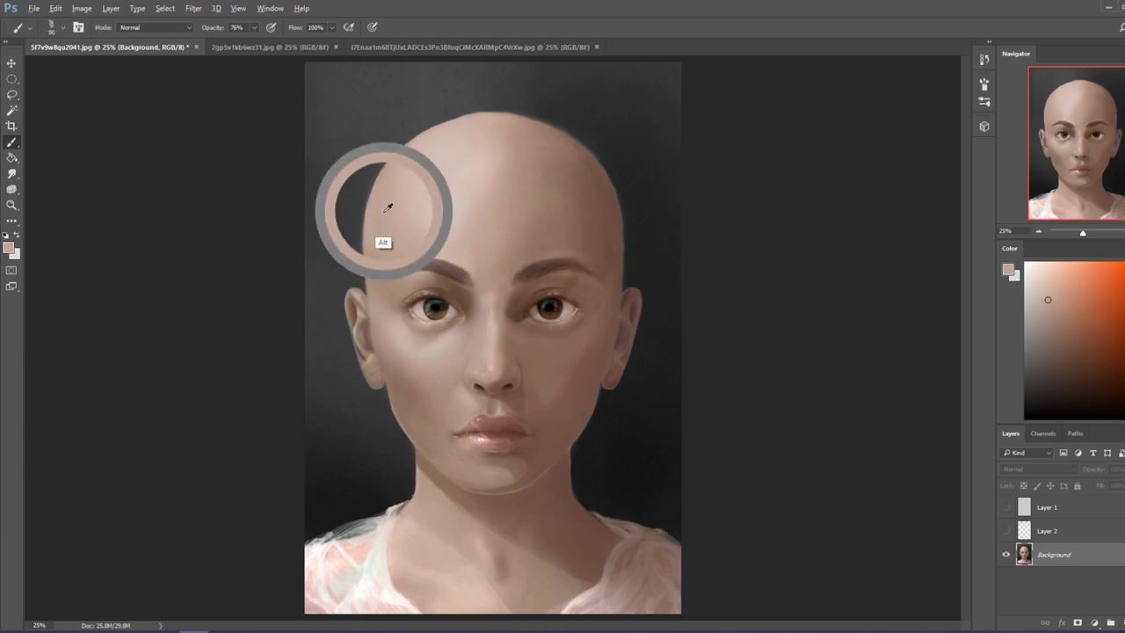
left_click(394, 262, "alt")
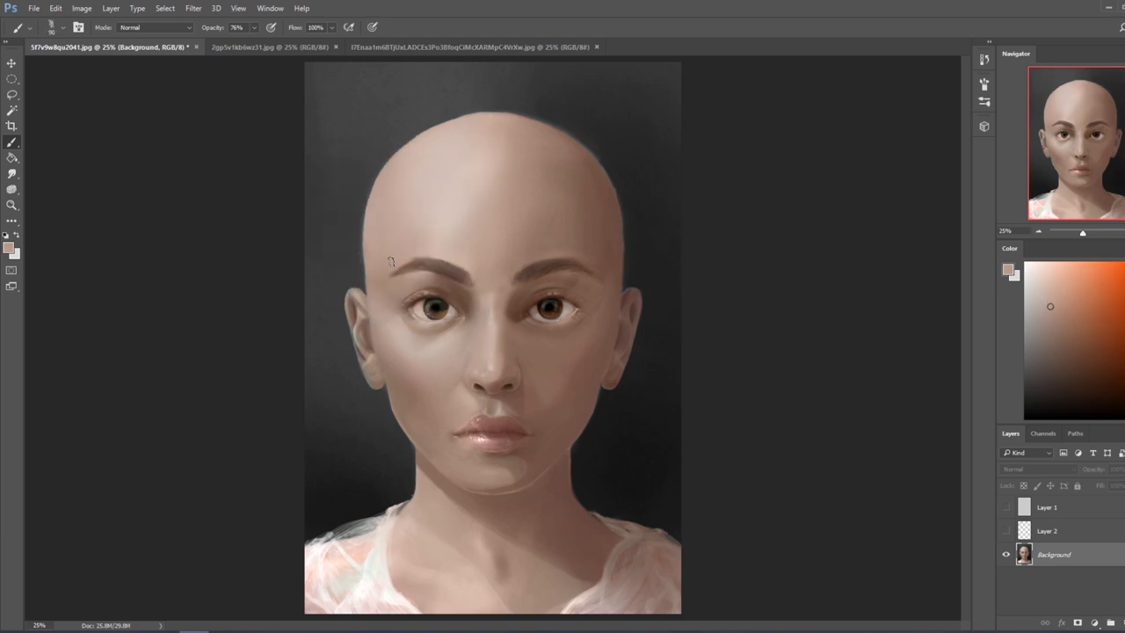
Sample skin tones from the cheek, under the left eye, forehead and temple, ending on lighter pink.
left_click(400, 341, "alt")
left_click(397, 352, "alt")
left_click(430, 235, "alt")
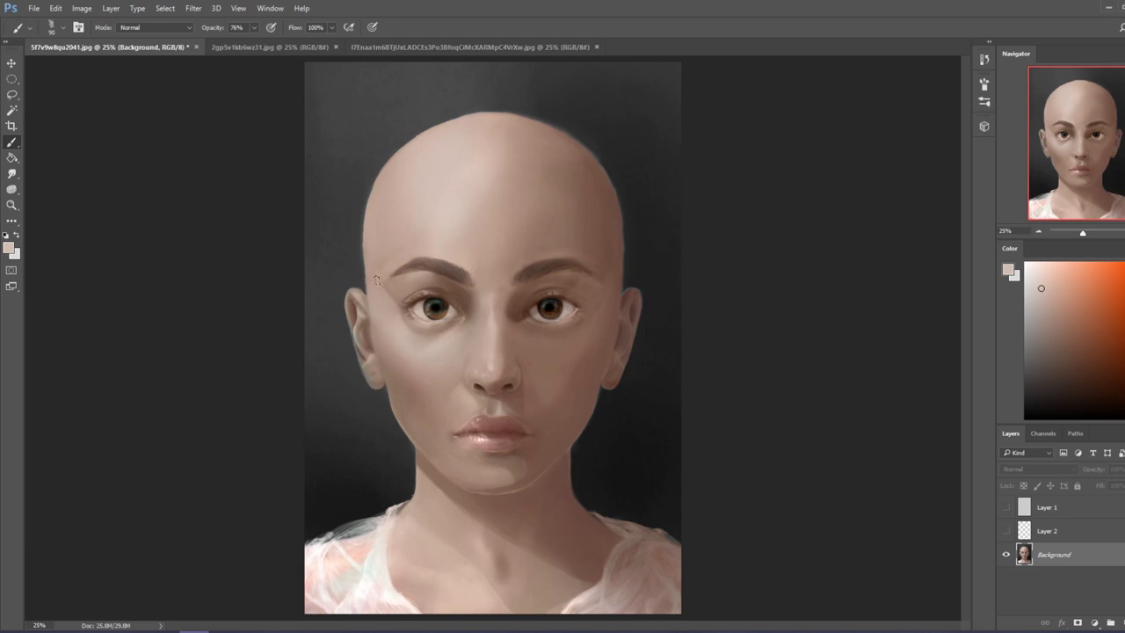
key("alt")
left_click(381, 263, "alt")
left_click(445, 212, "alt")
key("r")
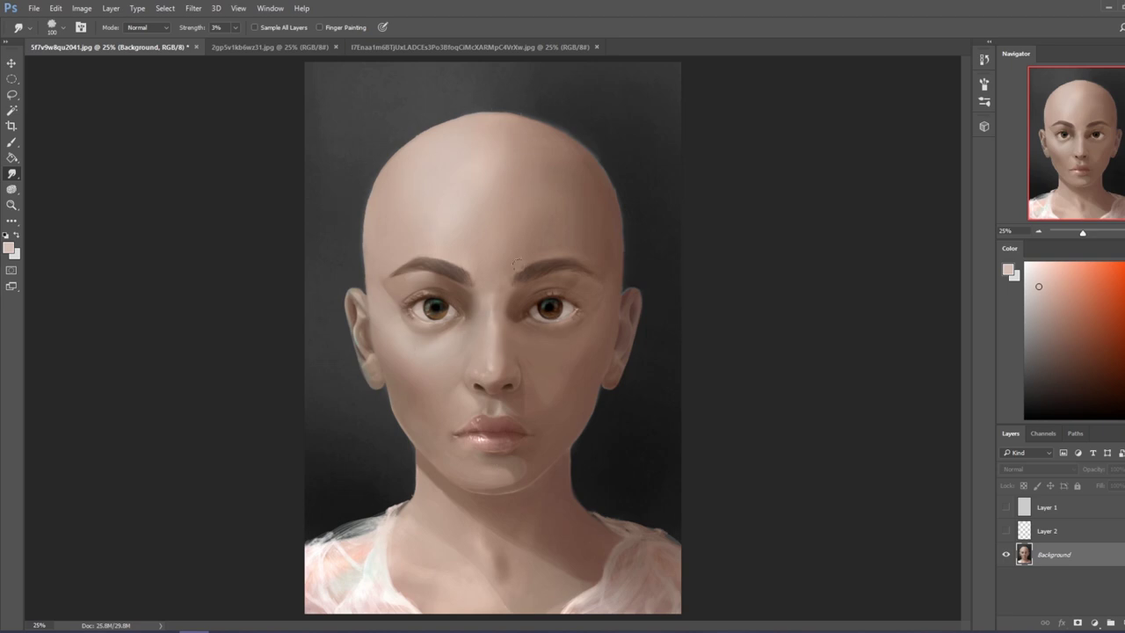
Zoom out and sample a forehead colour with an enlarged brush, briefly trying Smudge.
key("ctrl+minus")
key("ctrl+minus")
key("ctrl+minus")
key("ctrl+minus")
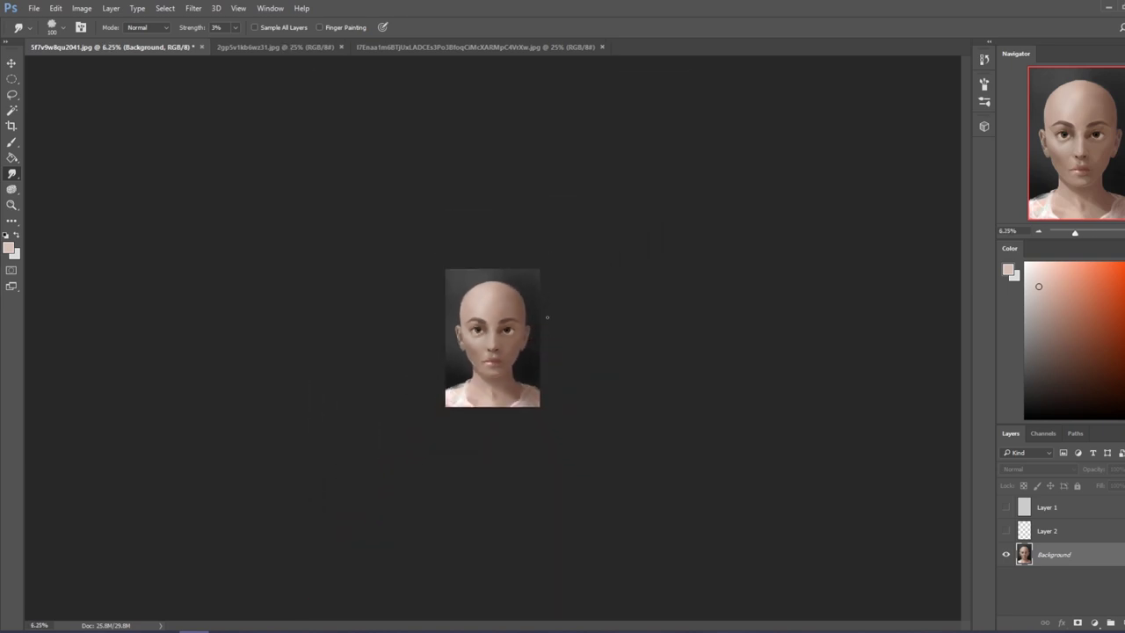
key("b")
key("bracketright")
left_click(480, 307, "alt")
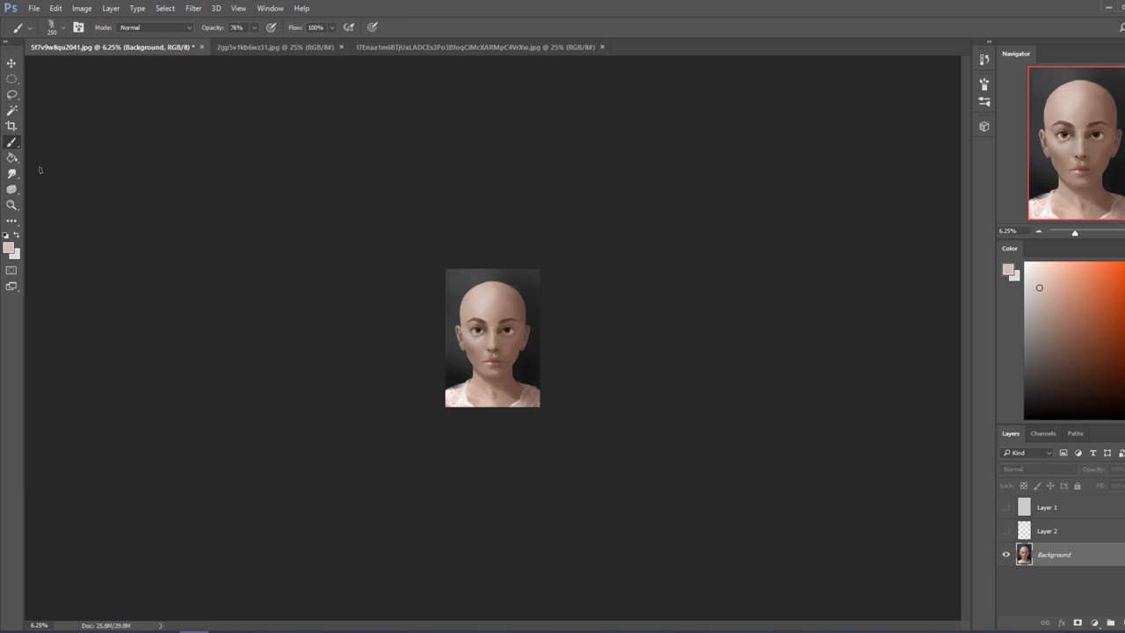
left_click(11, 173)
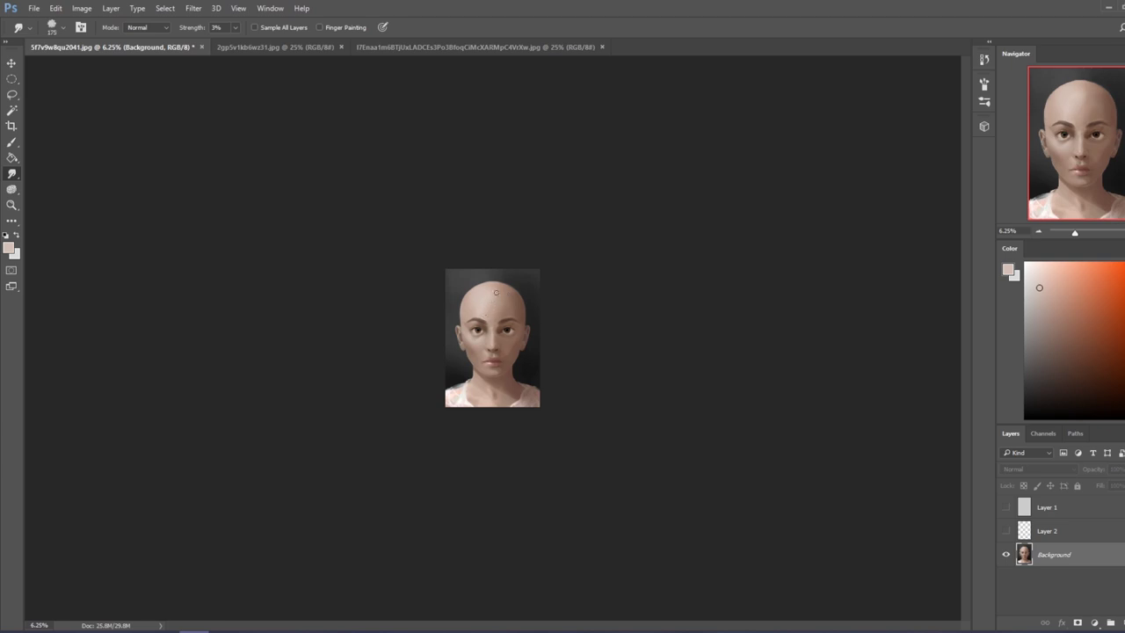
Paint a light and then a darker stroke down the nose bridge with sampled skin tones.
key("b")
left_click(491, 295, "alt")
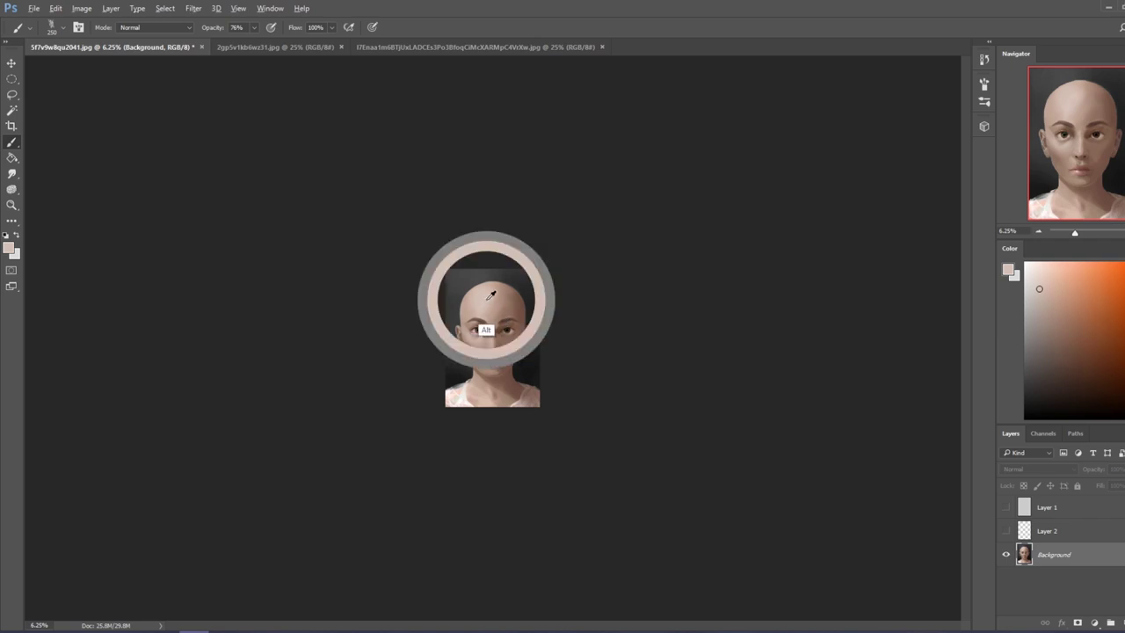
left_click_drag(490, 334, 490, 348)
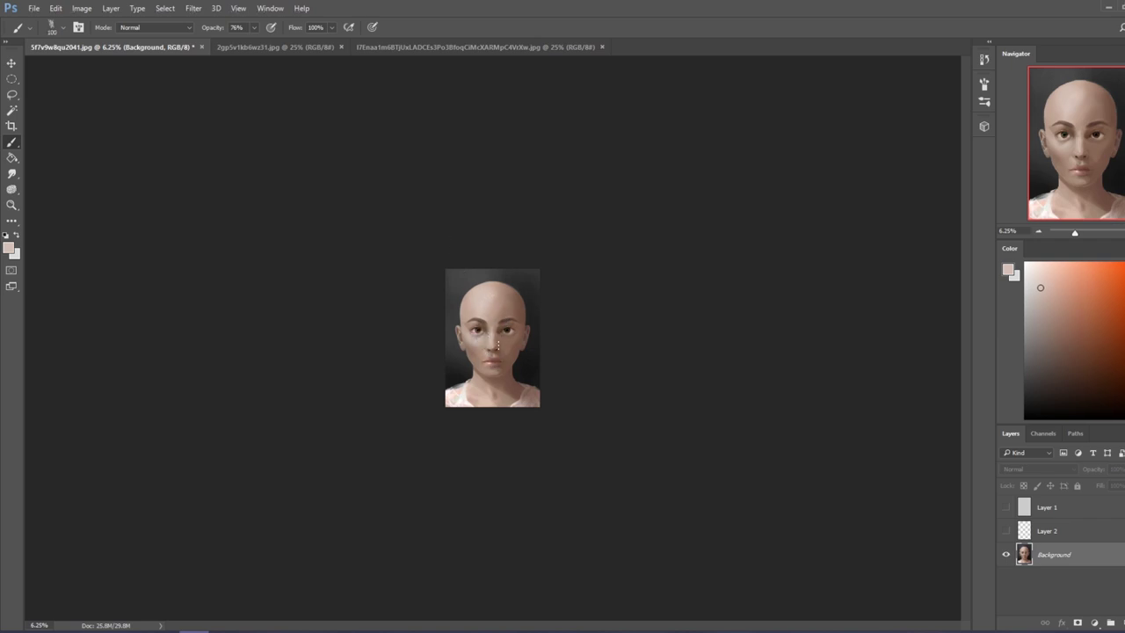
left_click(488, 325, "alt")
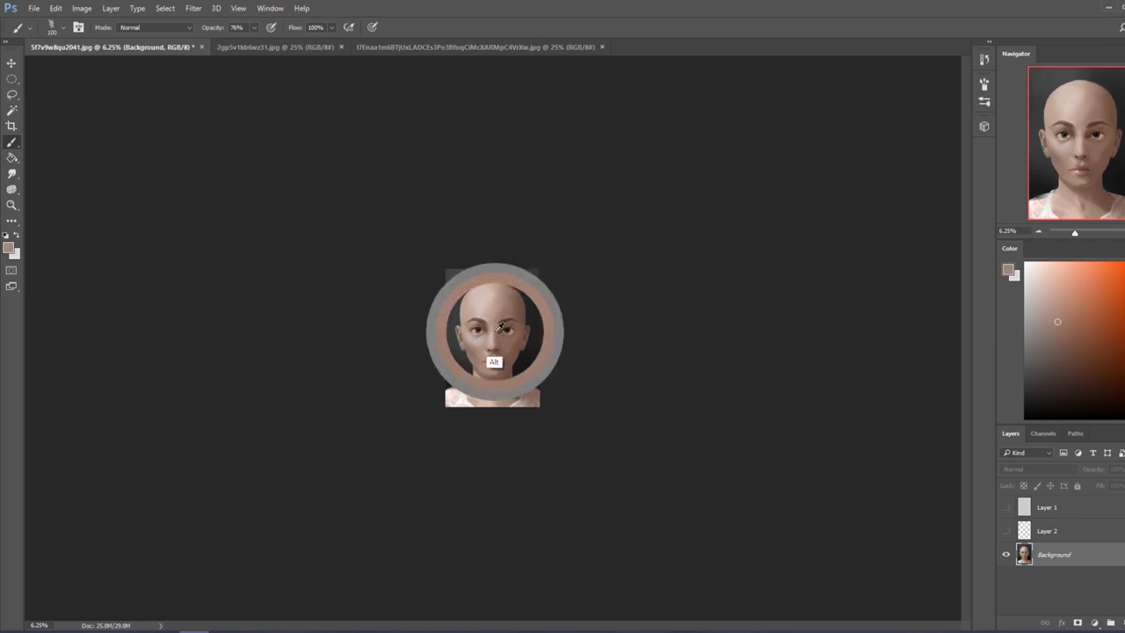
left_click_drag(492, 332, 493, 348)
Sample several tones around the nose bridge, nose tip and over the left eye.
left_click(517, 327, "alt")
left_click(495, 344, "alt")
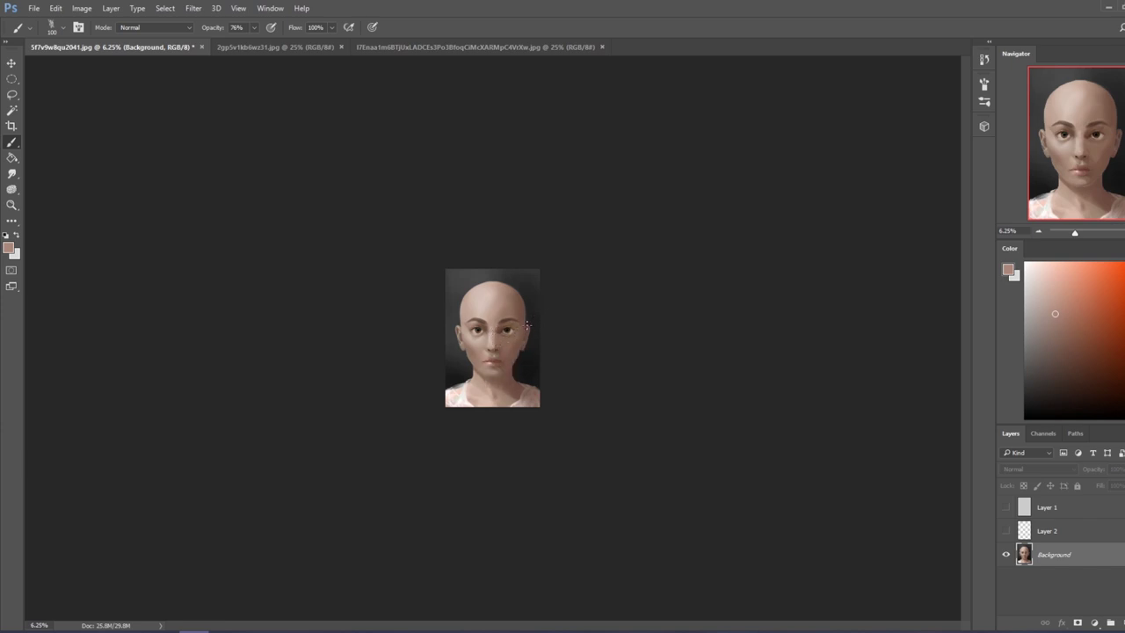
scroll(501, 360, "up", 1)
left_click(496, 359, "alt")
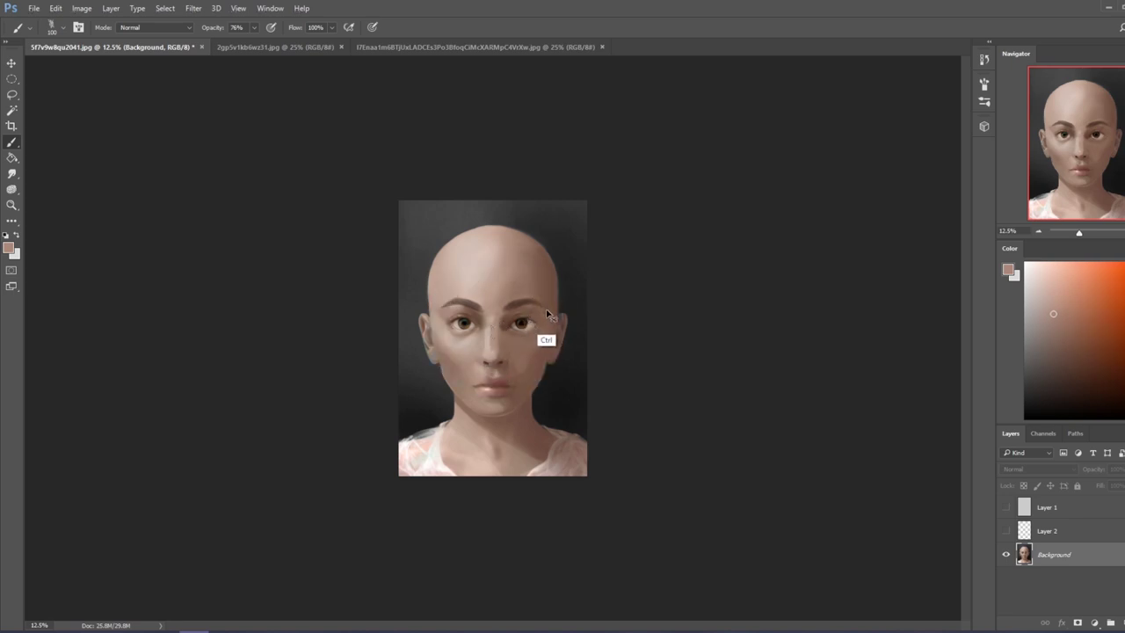
left_click(493, 356, "alt")
left_click(488, 329, "alt")
left_click(474, 339, "alt")
Alternate sampling darker nose-bridge and lighter nose tones, ending on a pale cheek beige.
left_click(493, 327, "alt")
left_click(492, 363, "alt")
left_click(493, 326, "alt")
left_click(542, 306, "alt")
left_click(480, 335, "alt")
left_click(466, 342, "alt")
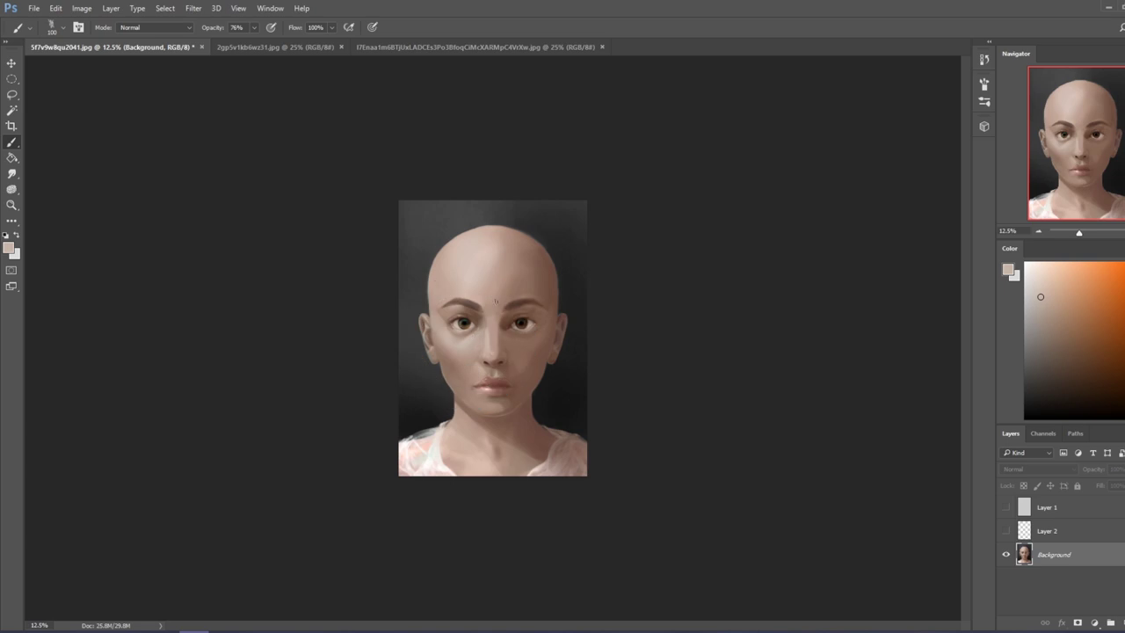
Zoom in and choose a reddish dark brown with the brush shrunk to 20.
scroll(473, 327, "up", 5)
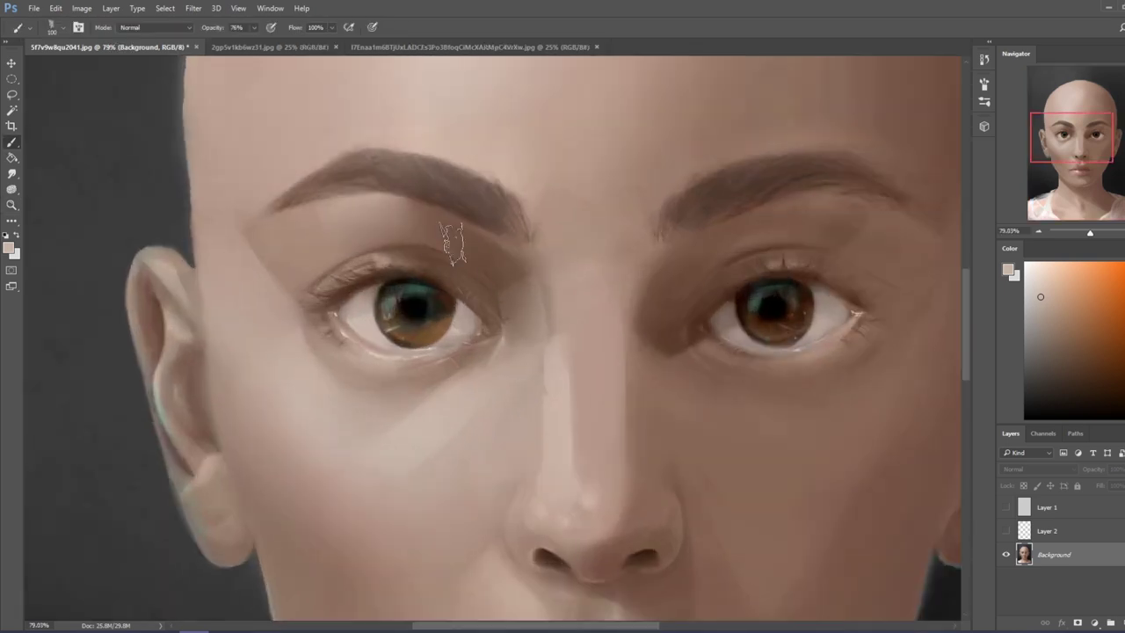
left_click(1109, 381)
left_click(1077, 398)
key("bracketleft")
key("bracketleft")
key("bracketleft")
key("bracketleft")
key("bracketleft")
key("bracketleft")
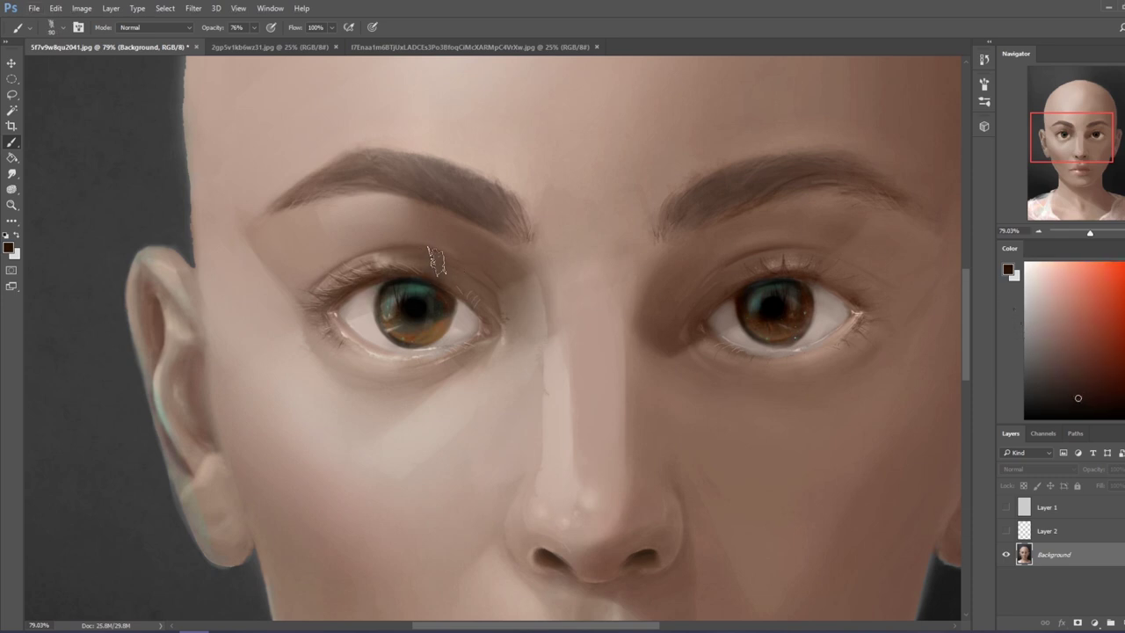
key("ctrl")
key("bracketleft")
key("bracketleft")
key("bracketleft")
key("bracketleft")
Darken the crease above the left eye with several blended strokes.
left_click_drag(474, 247, 360, 253)
left_click_drag(437, 255, 341, 257)
left_click_drag(436, 246, 358, 242)
mouse_move(473, 255)
left_mouse_down()
mouse_move(407, 250)
mouse_move(362, 282)
mouse_move(471, 269)
mouse_move(413, 260)
left_mouse_up()
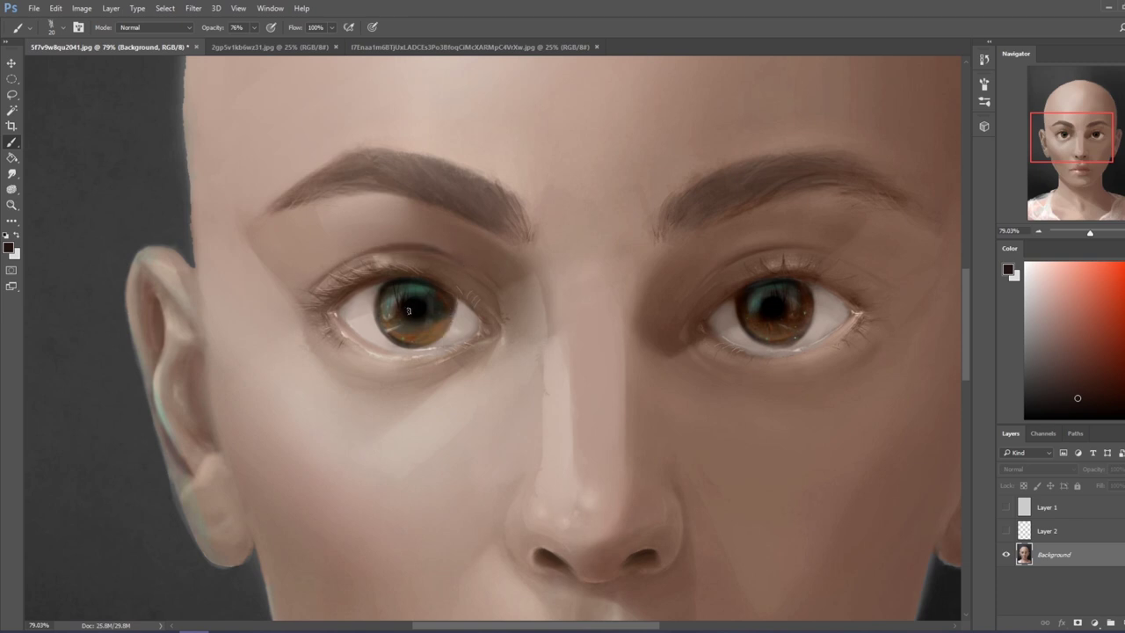
Zoom in on the left iris, then fit the whole face on screen.
key("z")
left_click_drag(377, 309, 480, 316)
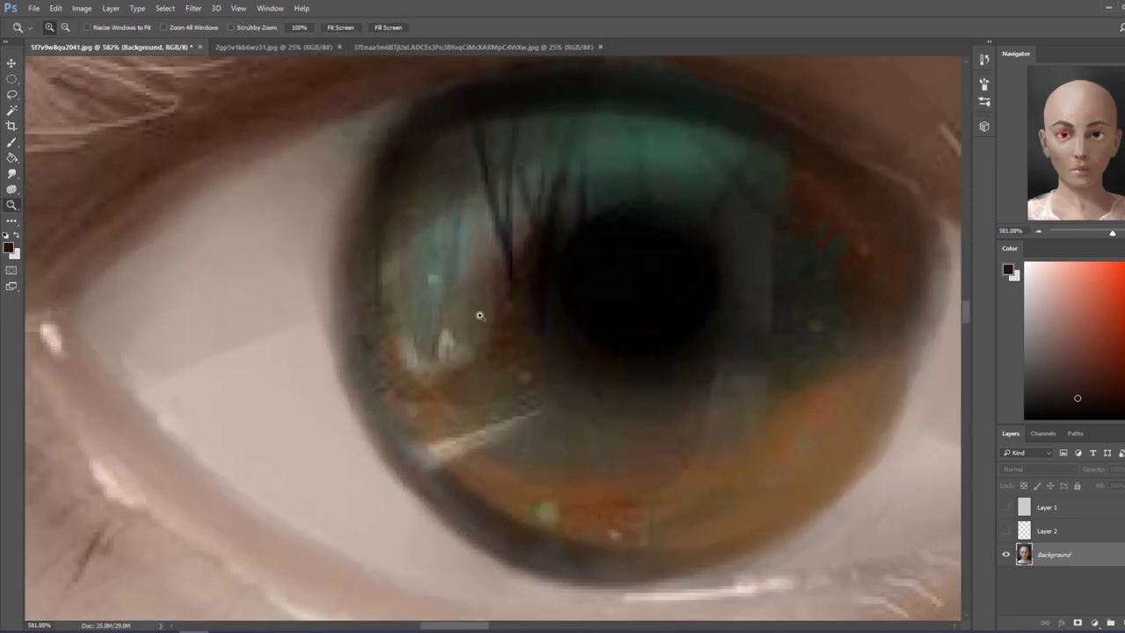
left_click(664, 332, "alt")
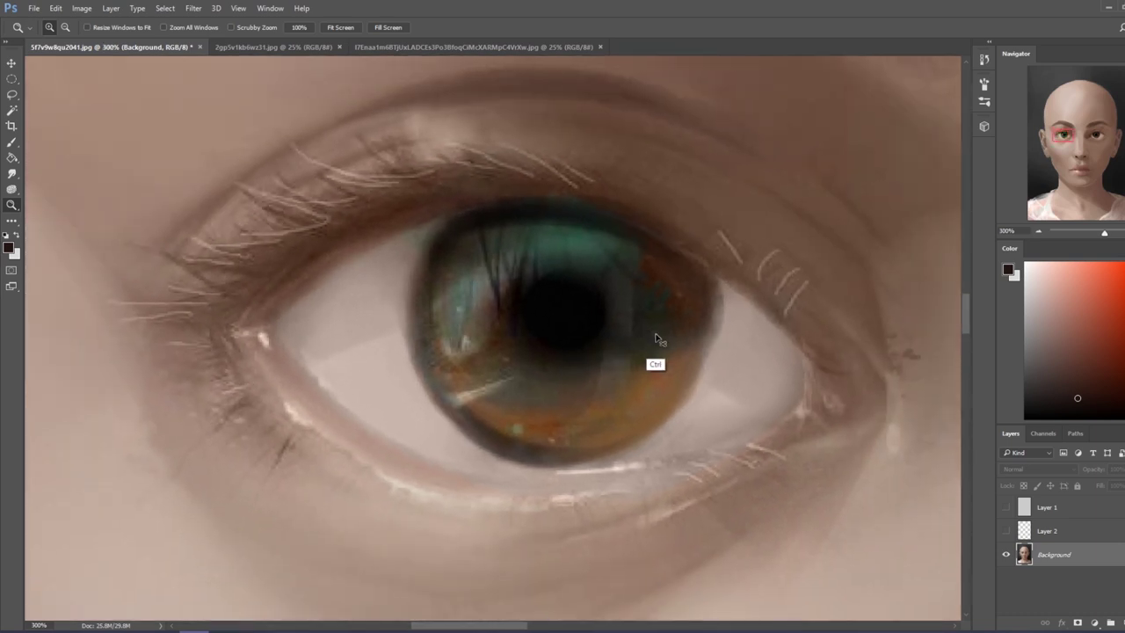
key("ctrl+0")
key("b")
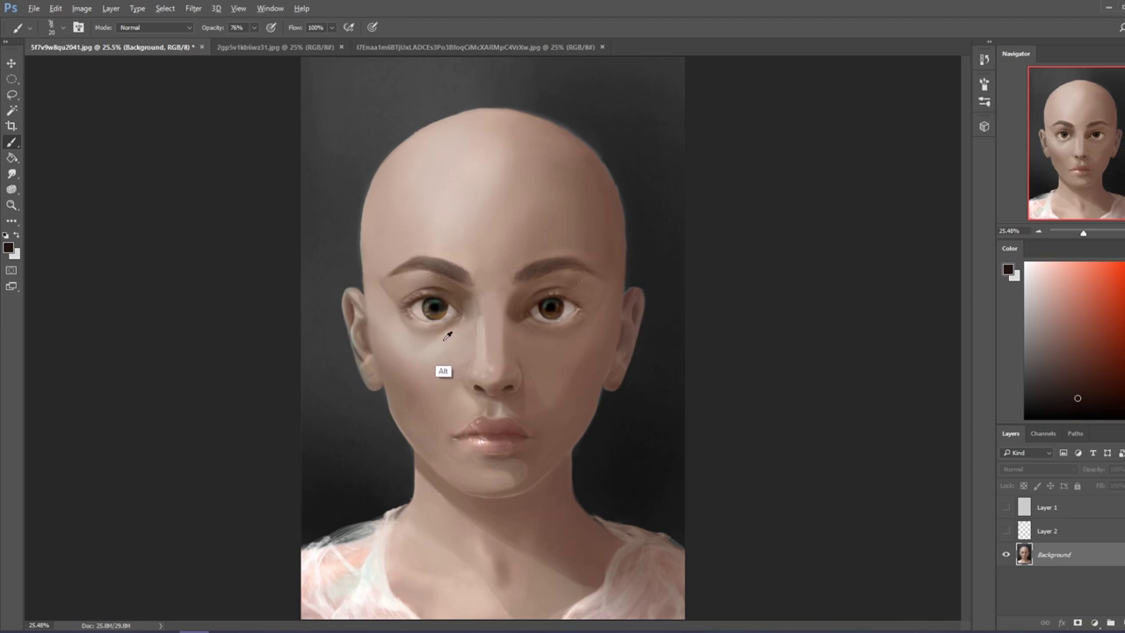
Brighten the right upper lid with a light forehead tone and switch to the 30 px preset.
left_click(409, 203, "alt")
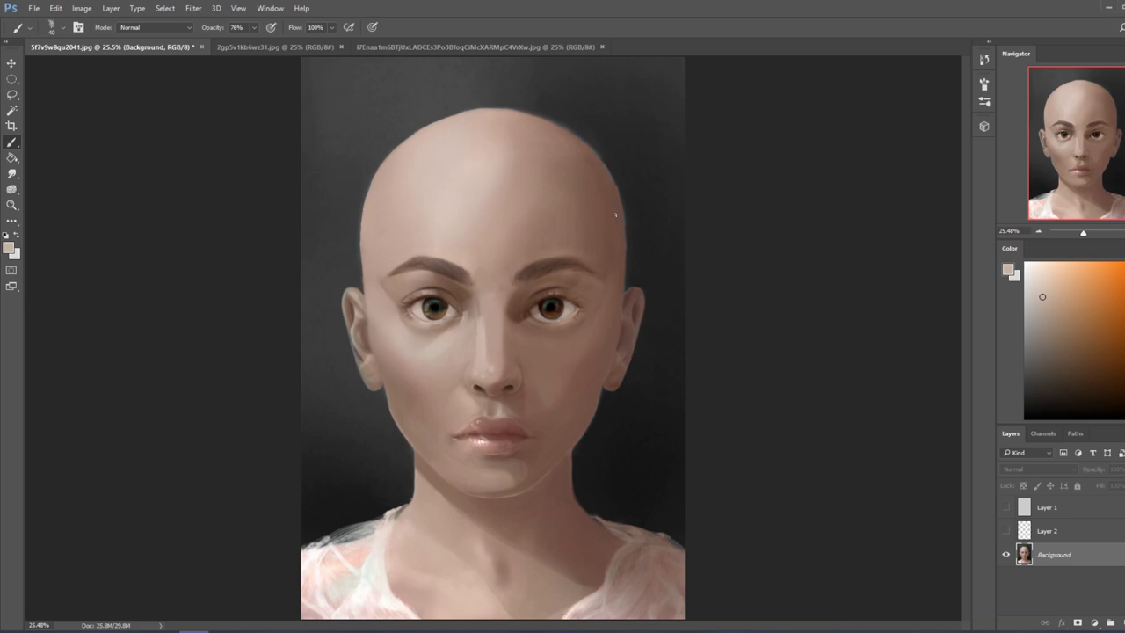
left_click_drag(556, 291, 569, 290)
right_click(572, 269)
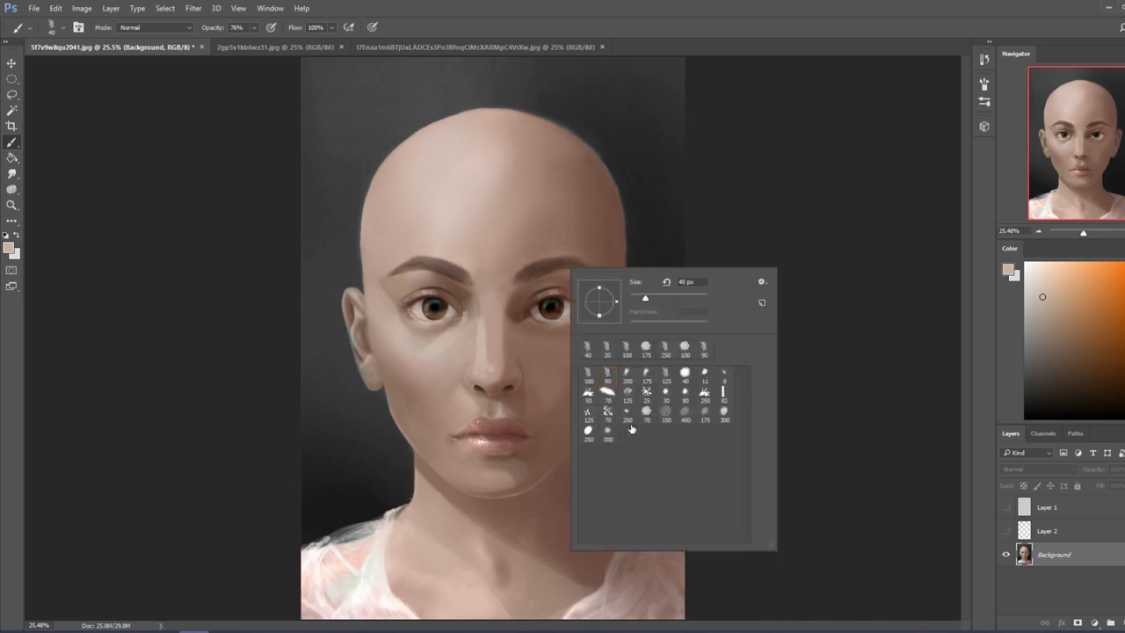
left_click(665, 392)
Pick near-black, raise opacity to 83%, and add faint reddish shading under the left eye.
left_click(1099, 401)
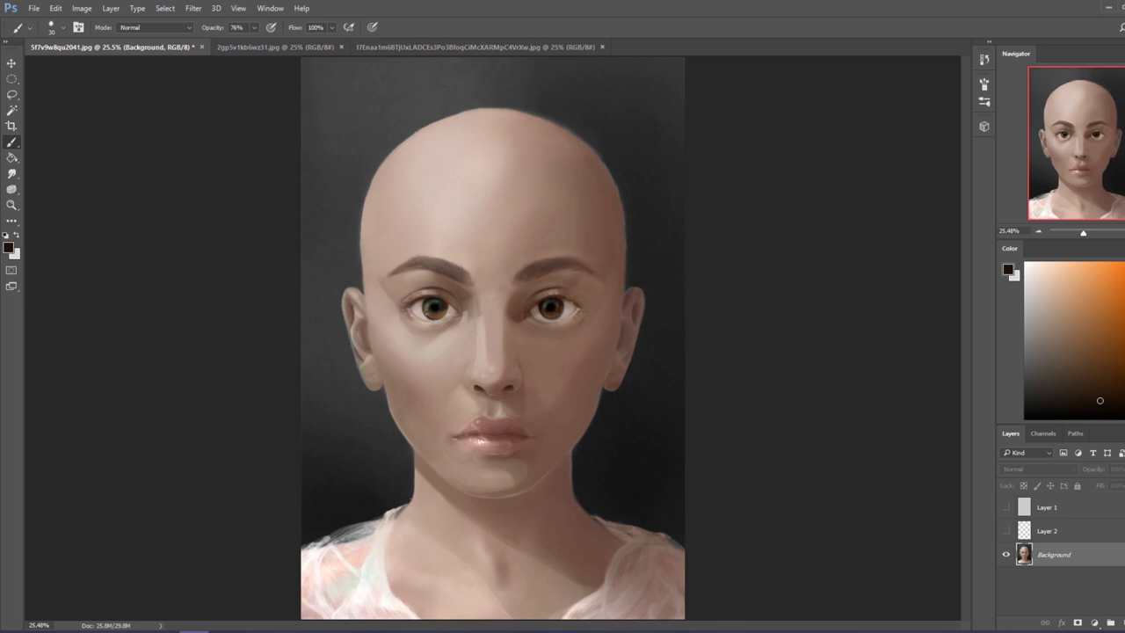
left_click(253, 28)
left_click_drag(254, 43, 257, 43)
key("ctrl")
left_click(501, 455, "alt")
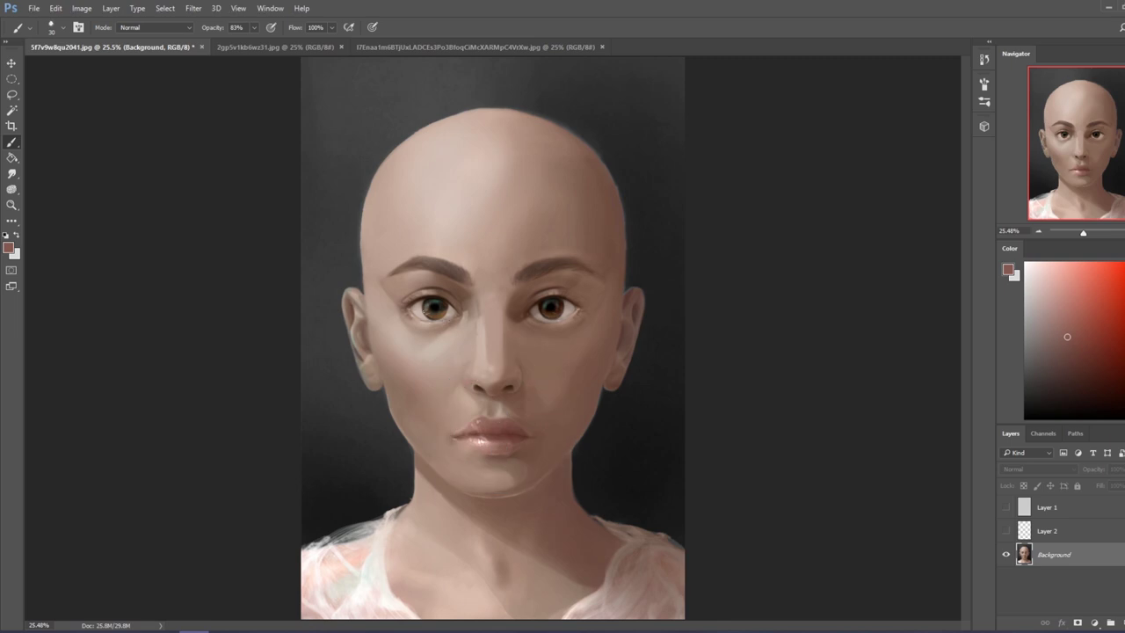
mouse_move(417, 322)
left_mouse_down()
mouse_move(444, 320)
mouse_move(411, 319)
left_mouse_up()
left_click(574, 342, "alt")
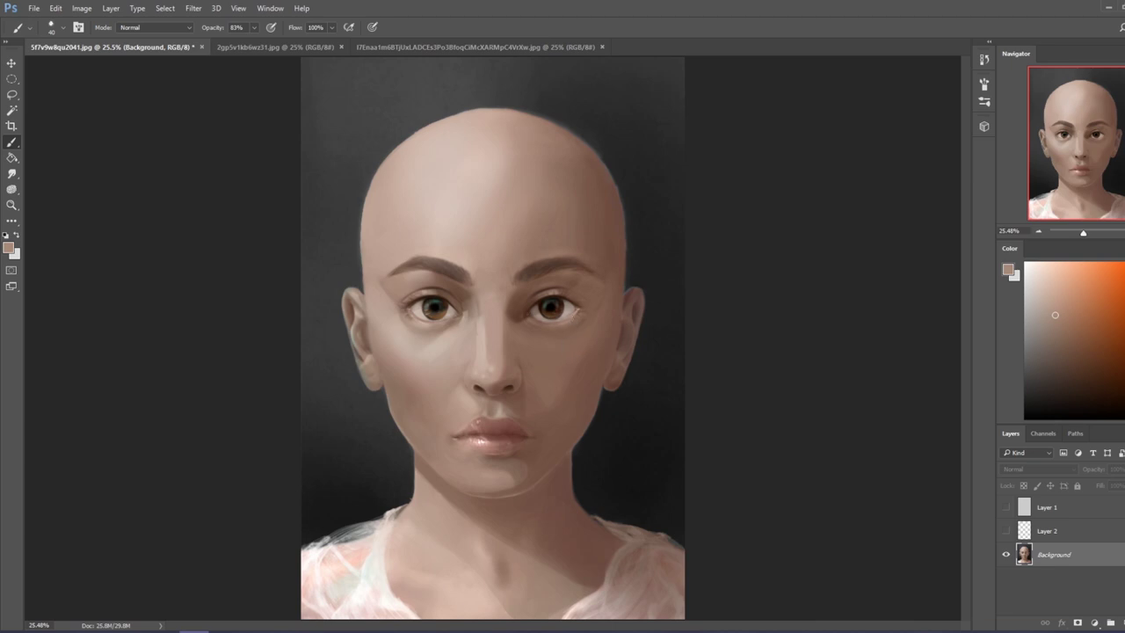
Sample a new skin colour and raise the brush opacity to 93%.
right_click(549, 309)
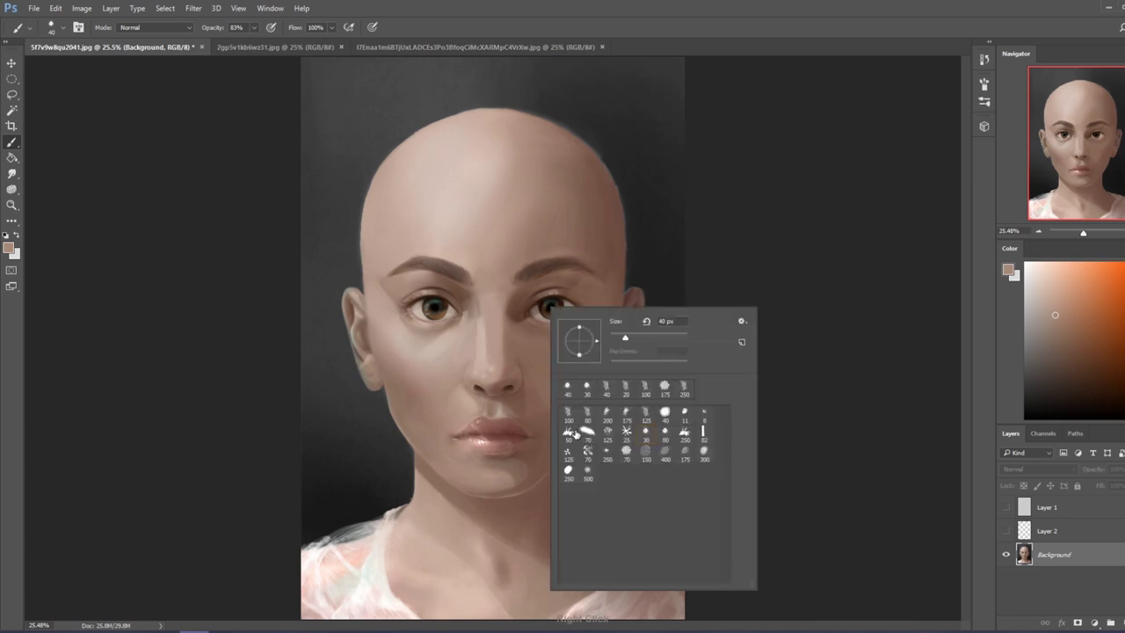
left_click(547, 352, "alt")
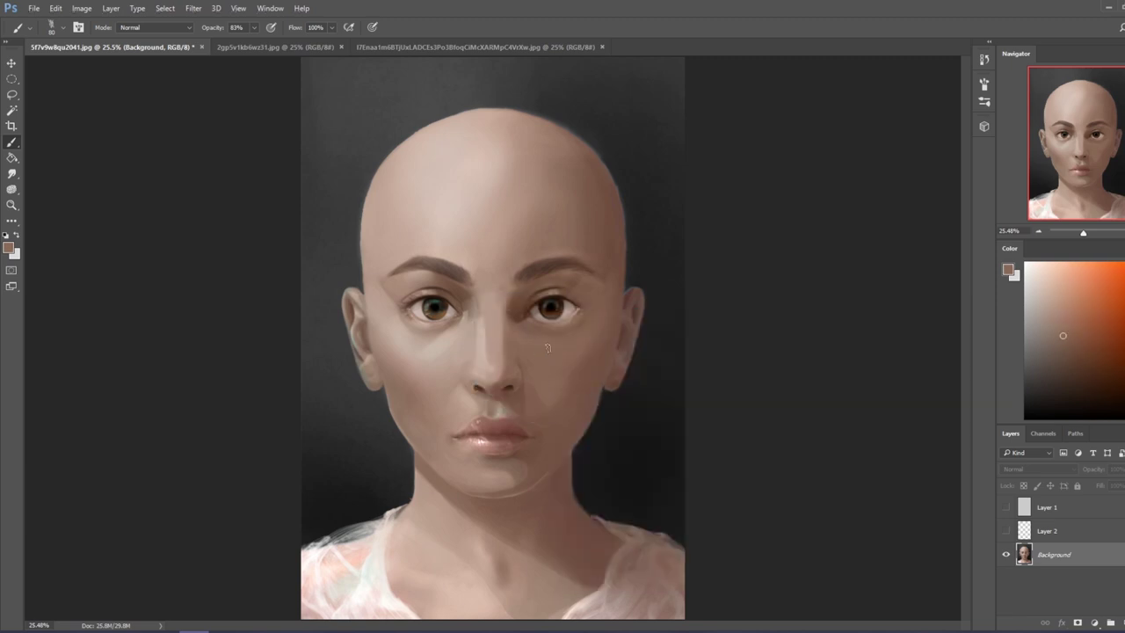
left_click(254, 27)
left_click_drag(257, 41, 261, 42)
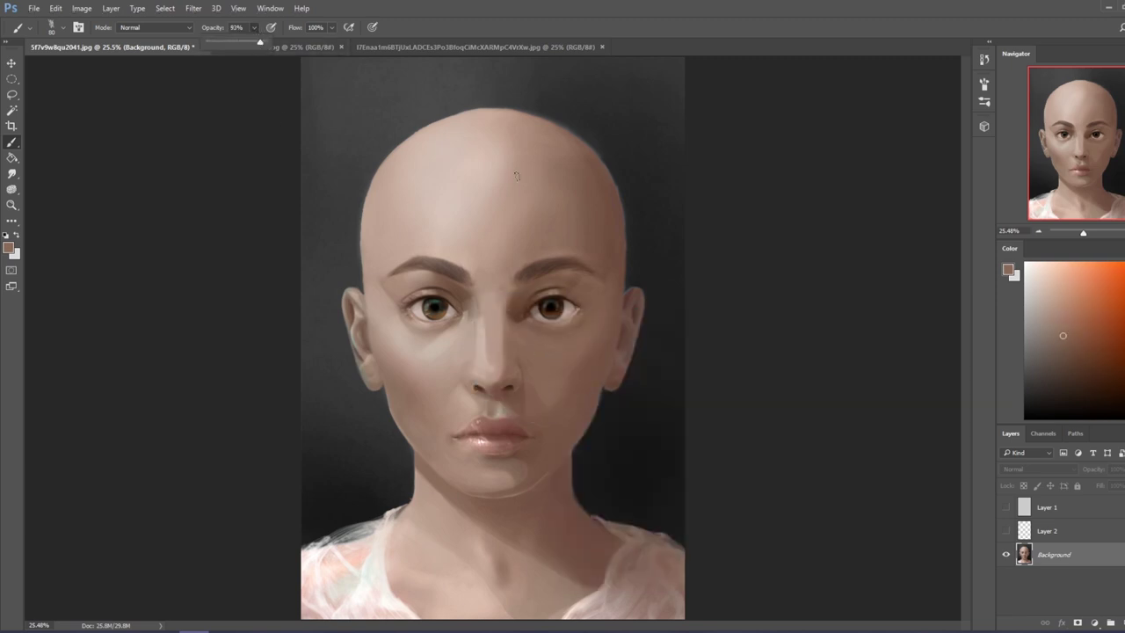
left_click(557, 351)
Sample tones under the eye, from the cheek and eyebrow, then zoom out to 12.5%.
left_click(531, 330, "alt")
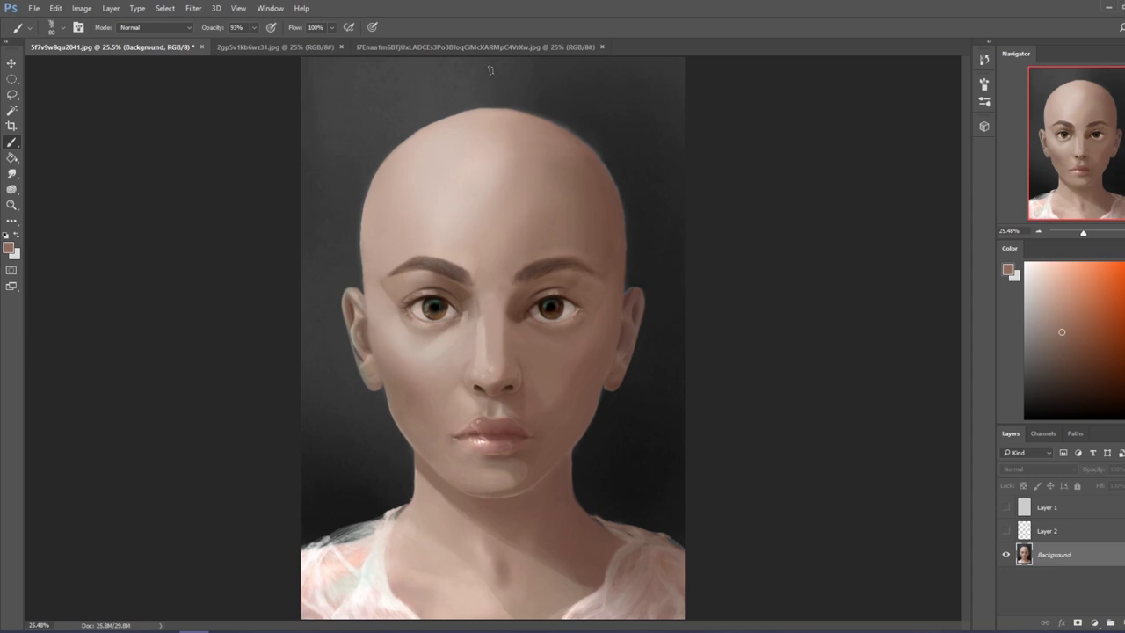
left_click(454, 330, "alt")
left_click(397, 325, "alt")
left_click(446, 286, "alt")
key("ctrl+minus")
key("ctrl+minus")
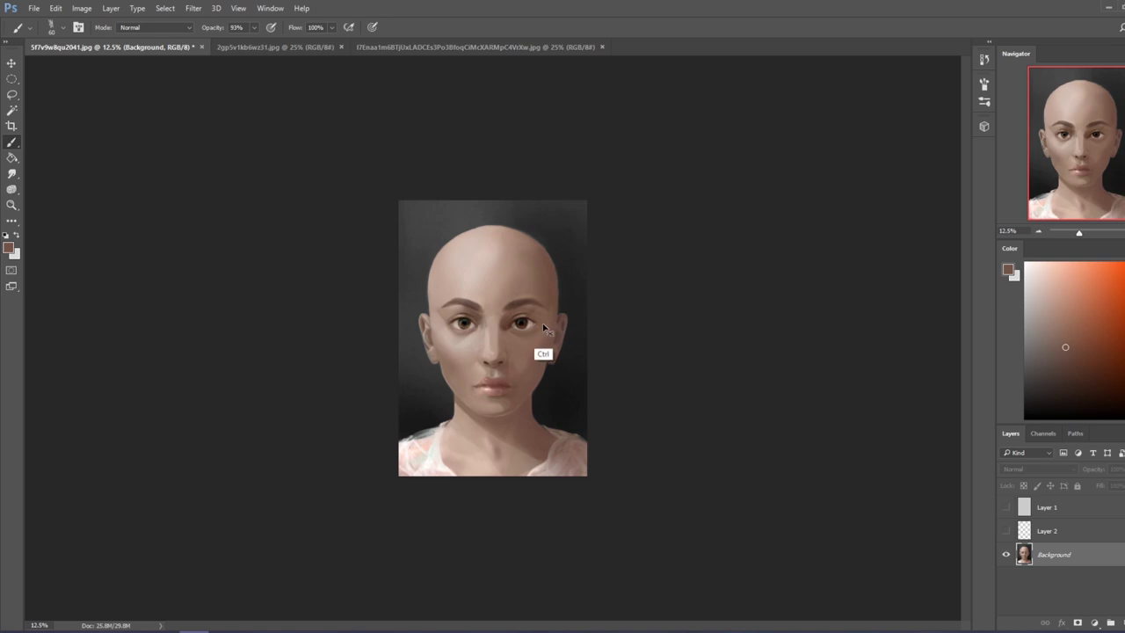
Zoom to 25%, pick a dark brown paint colour near the eye, and enlarge the brush to 70.
key("ctrl+plus")
key("ctrl+plus")
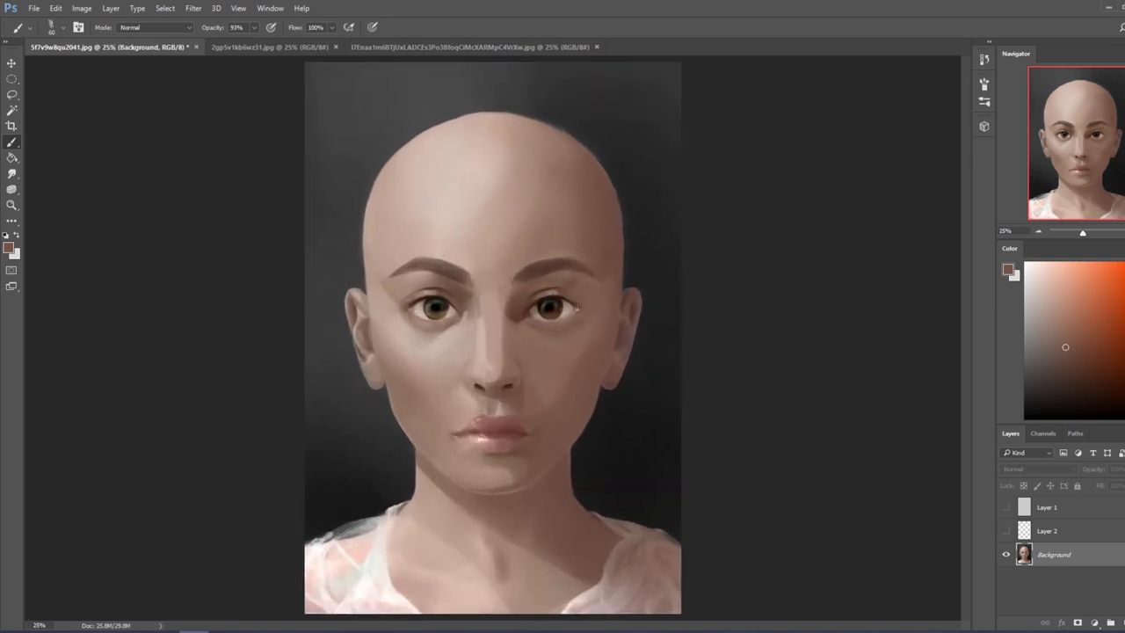
left_click(398, 356, "alt")
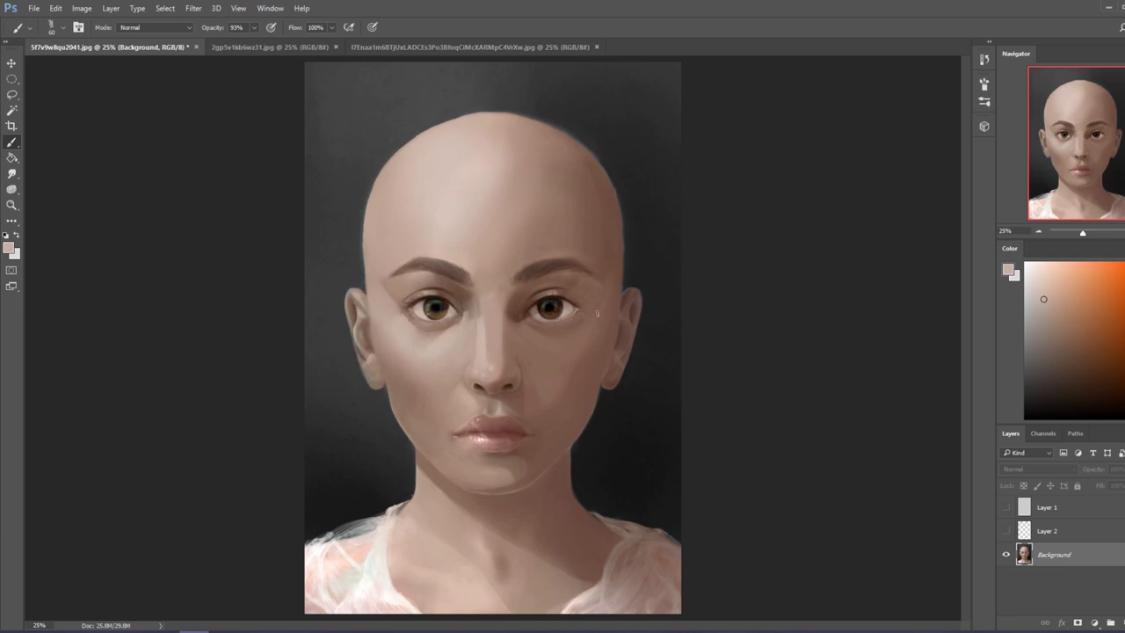
left_click(553, 302, "alt")
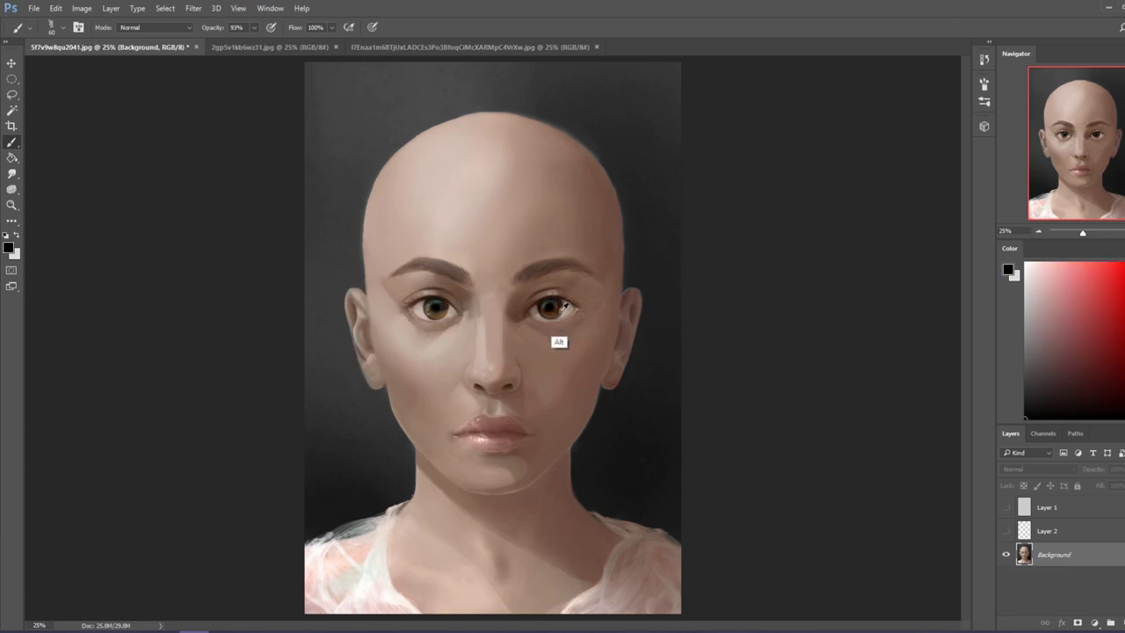
left_click(560, 306, "alt")
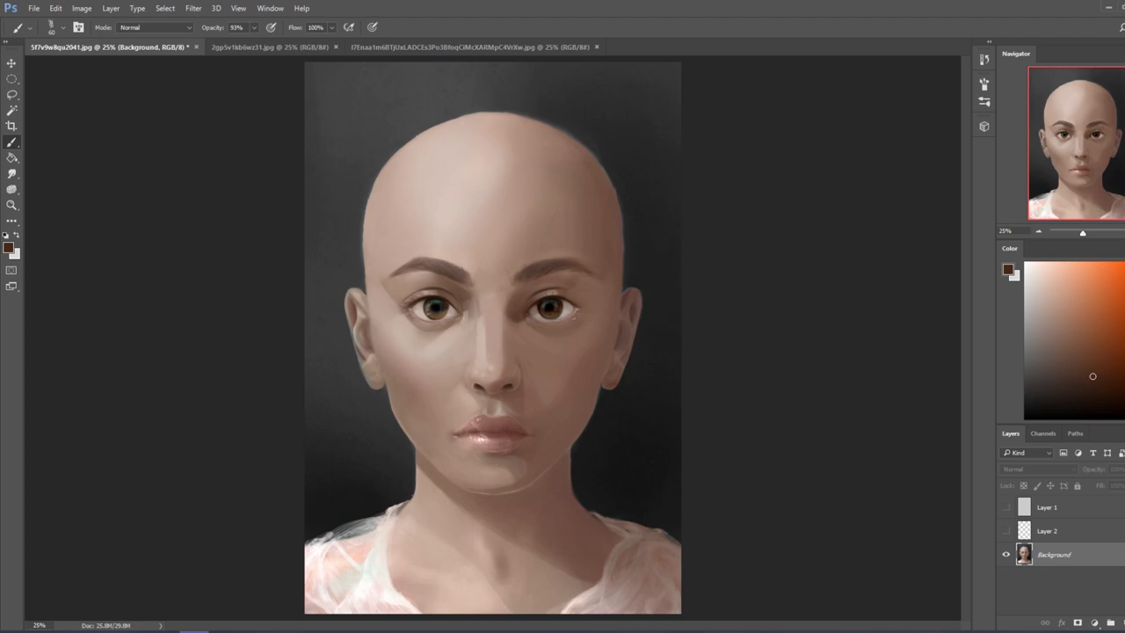
key("bracketright")
key("ctrl")
key("ctrl")
Smudge the left eye's inner corner with a size-50 Smudge brush and check the portrait at 12.5%.
key("r")
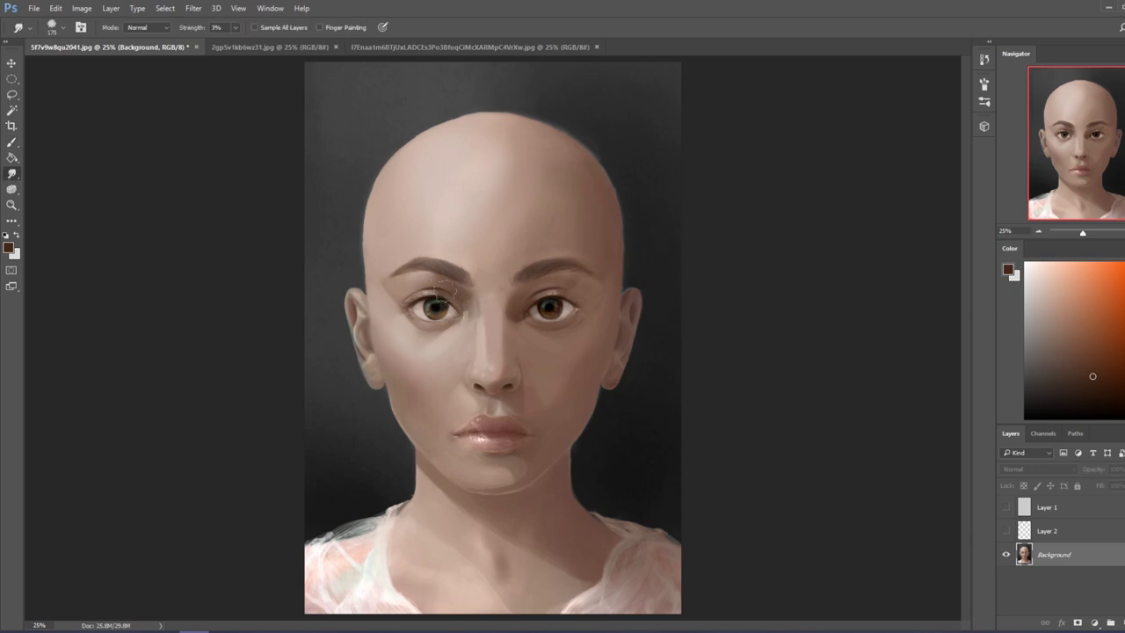
key("bracketleft")
key("bracketleft")
key("bracketleft")
key("bracketleft")
key("bracketleft")
key("bracketleft")
key("ctrl+minus")
key("ctrl+minus")
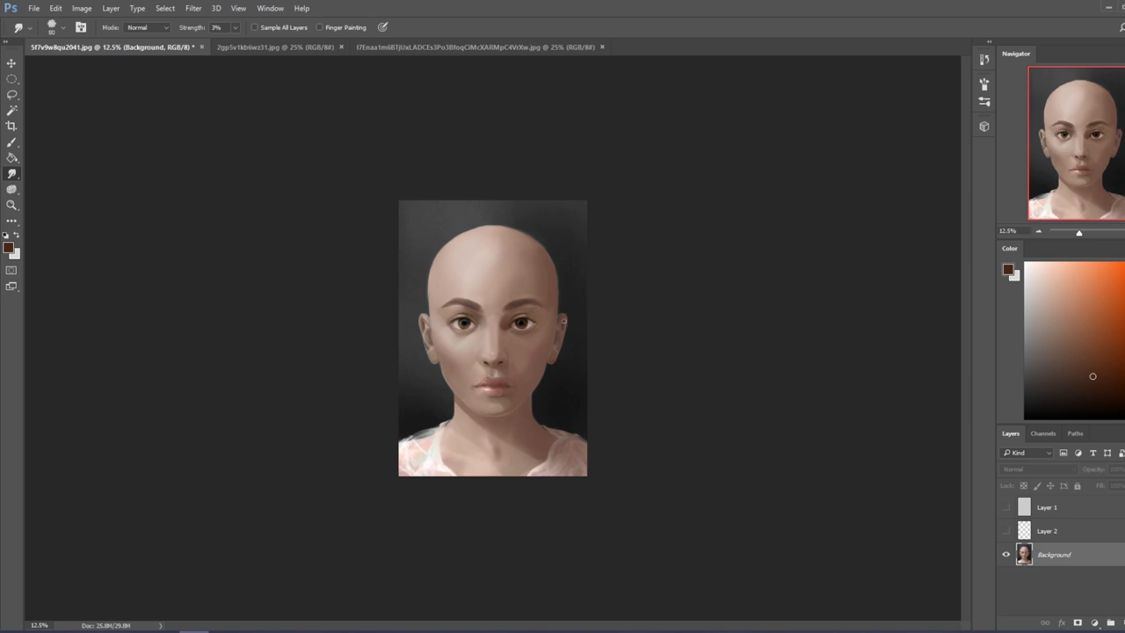
Return to the Brush and sample tones around the right eye, brow centre and nose.
key("b")
left_click(509, 352, "alt")
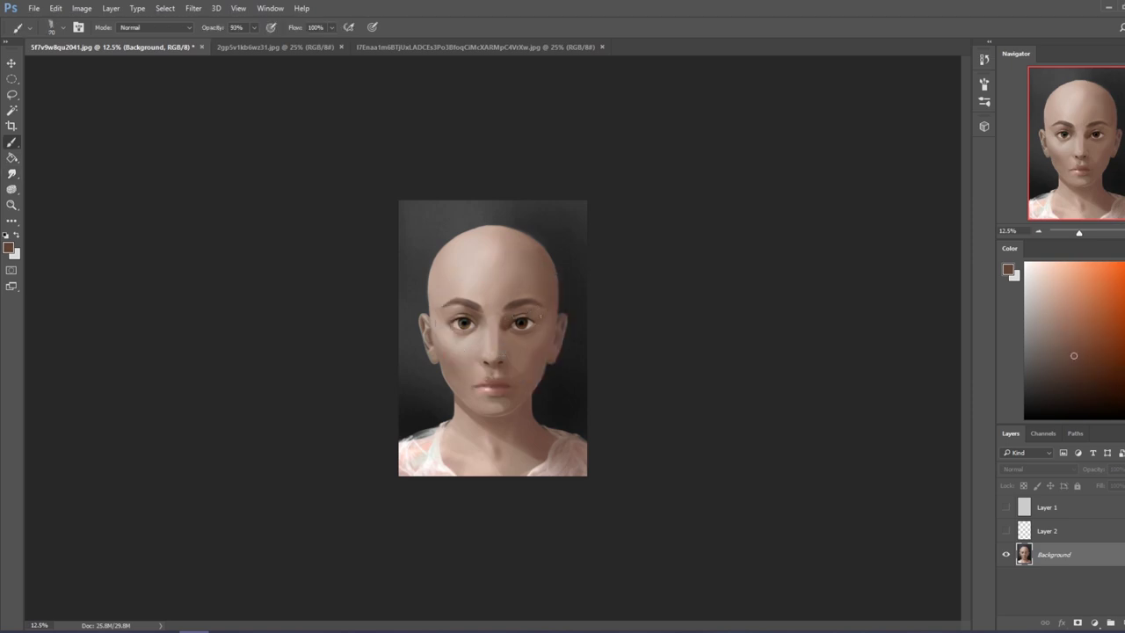
left_click(542, 330, "alt")
left_click(521, 315, "alt")
left_click(489, 314, "alt")
left_click(467, 351, "alt")
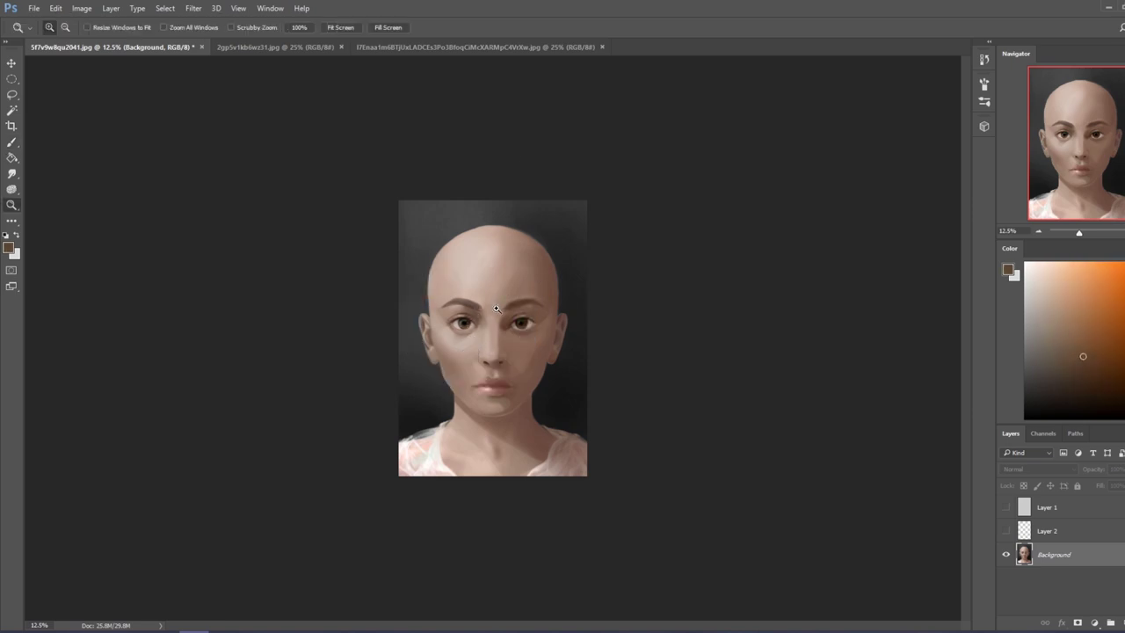
Sample a left-eye colour, shrink the brush to 35, and set its blend mode to Color.
scroll(565, 326, "up", 5)
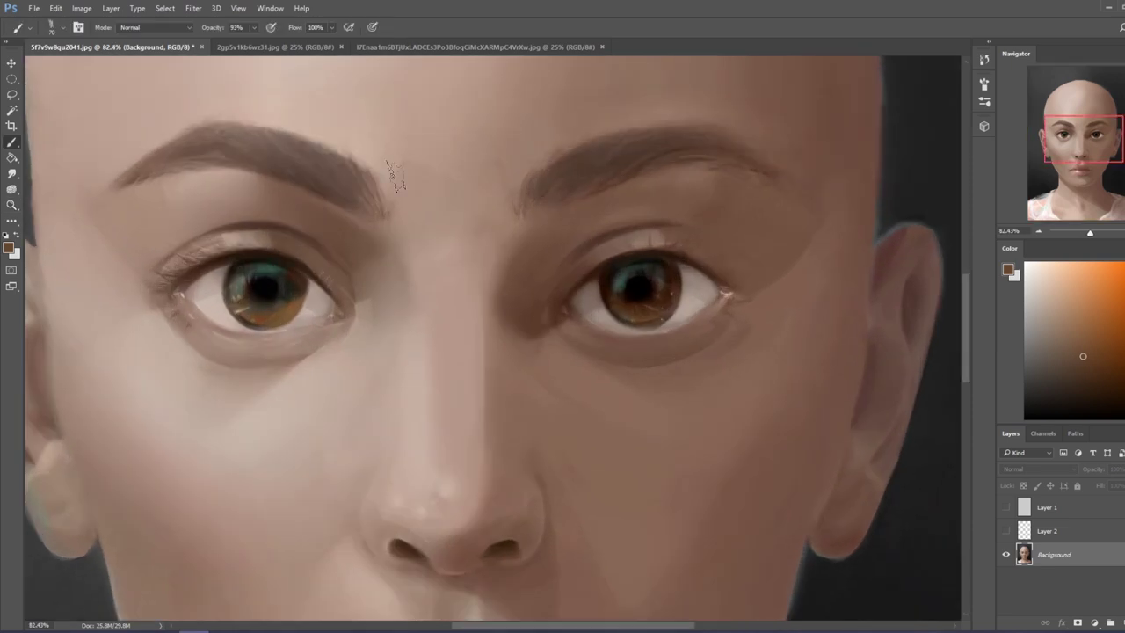
left_click(260, 316, "alt")
key("bracketleft")
key("bracketleft")
key("bracketleft")
key("bracketleft")
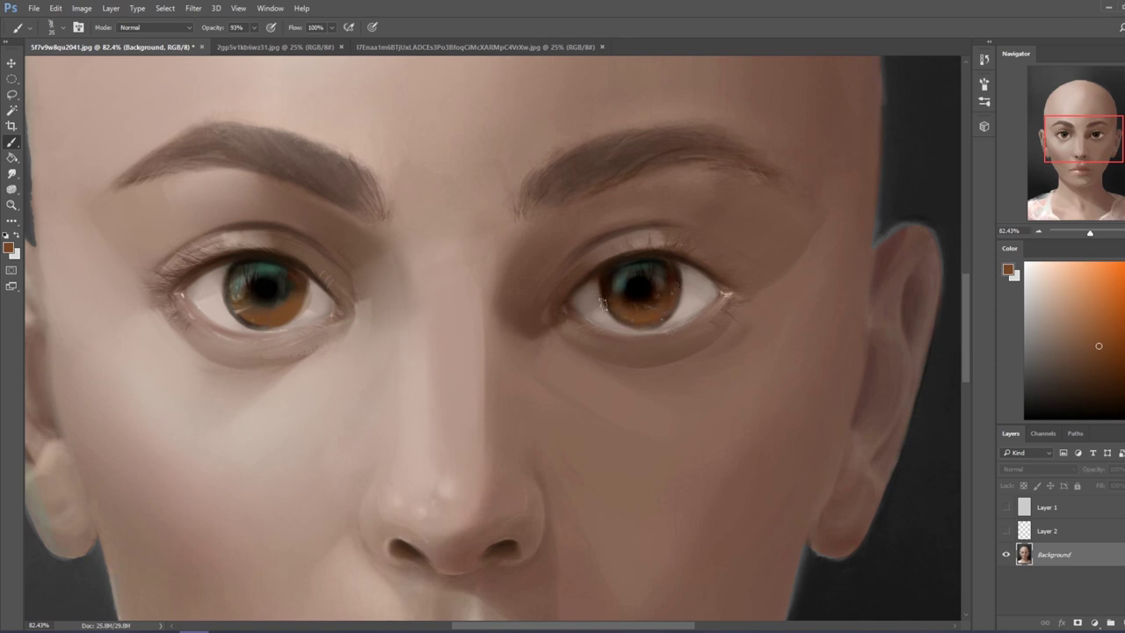
key("ctrl+0")
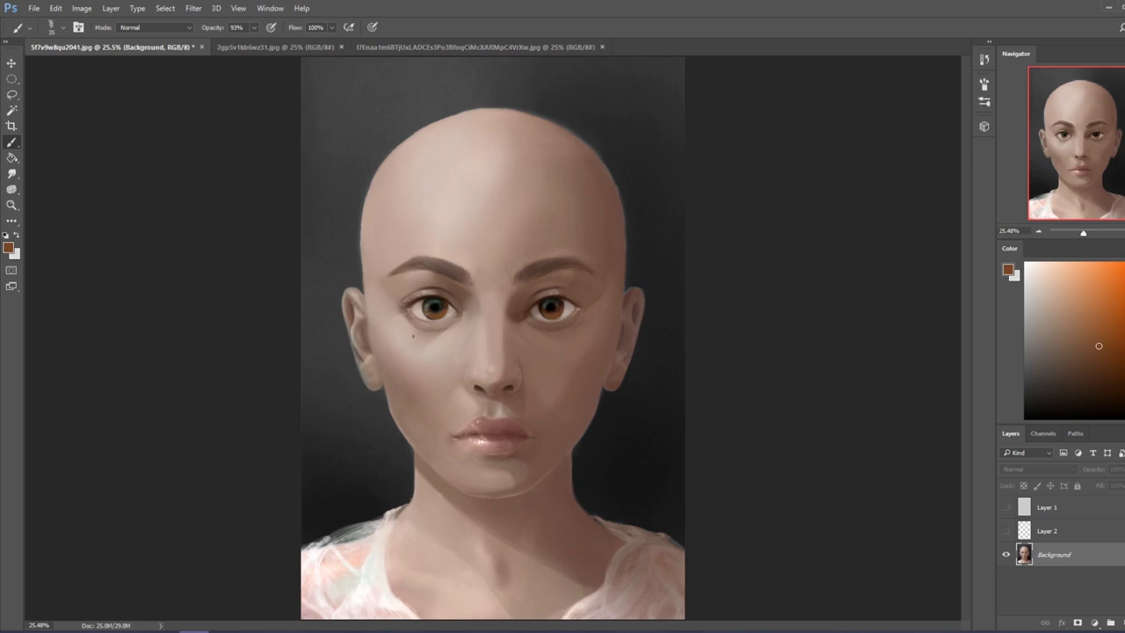
left_click(176, 27)
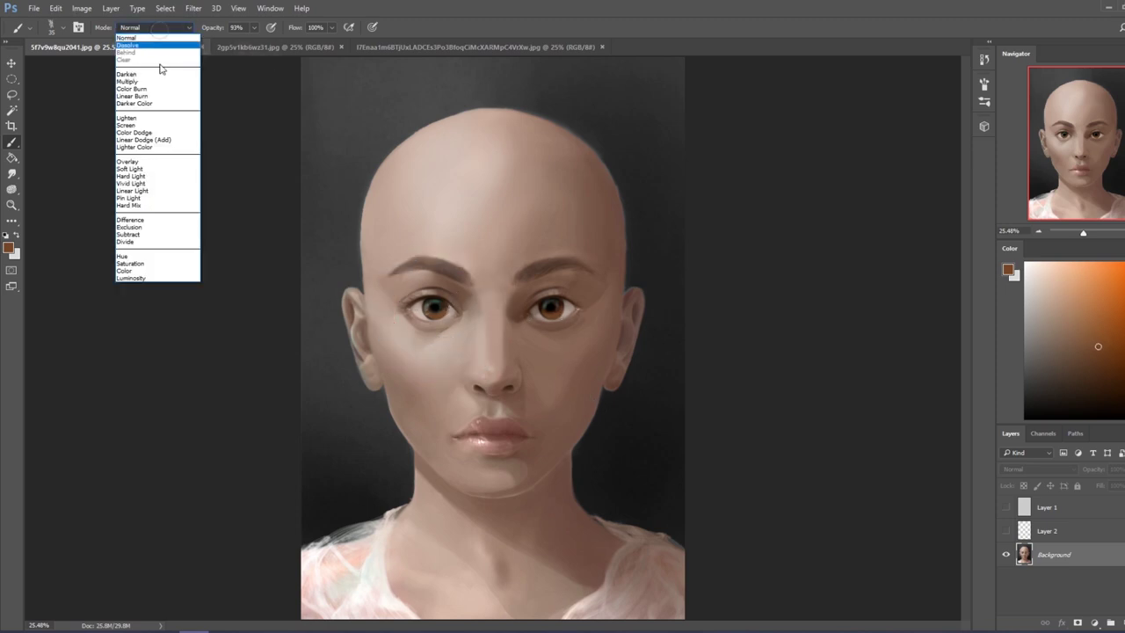
left_click(131, 270)
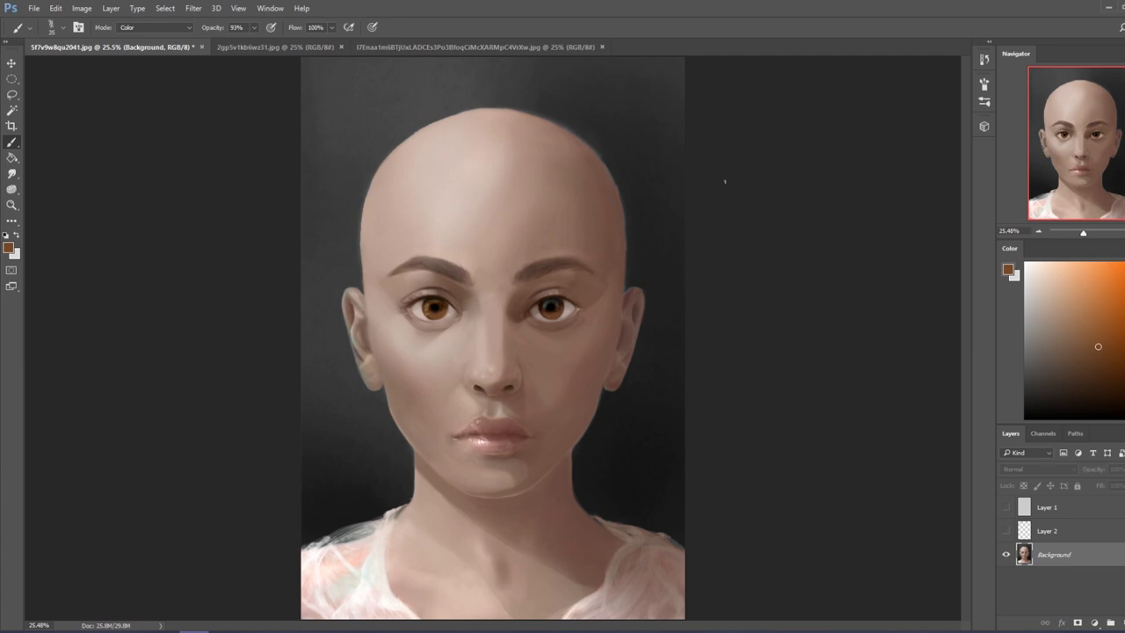
Repaint the right iris a warmer brown in Color mode.
mouse_move(522, 293)
left_mouse_down()
mouse_move(561, 305)
mouse_move(546, 306)
left_mouse_up()
left_click_drag(1049, 290, 960, 266)
left_click(182, 27)
left_click(244, 137)
Reset colours to black, switch the brush to Normal, and dab the right pupil darker.
key("d")
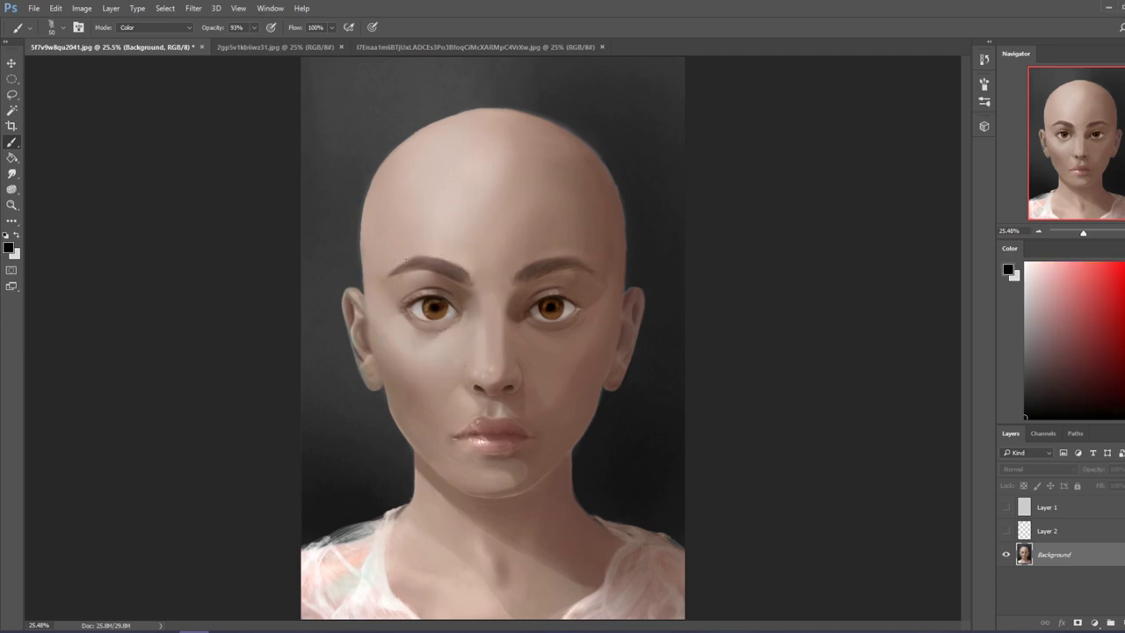
left_click(154, 27)
left_click(156, 28)
left_click(549, 305)
Cover the dark mark above the left eye with sampled skin tone, then set dark green.
left_click(428, 289, "alt")
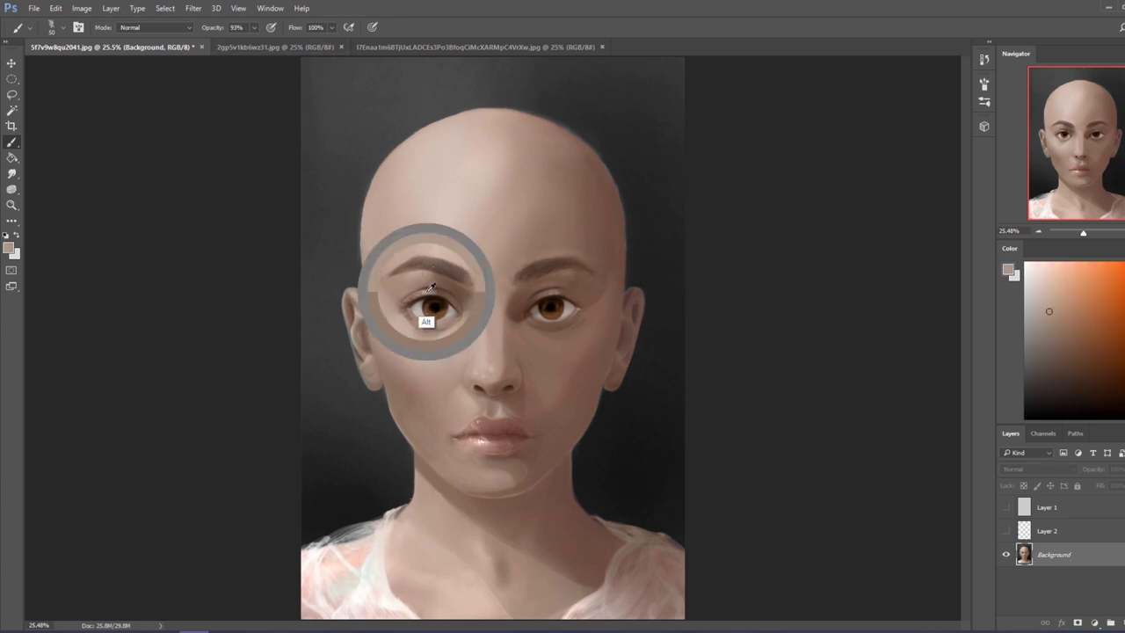
left_click_drag(432, 292, 445, 296)
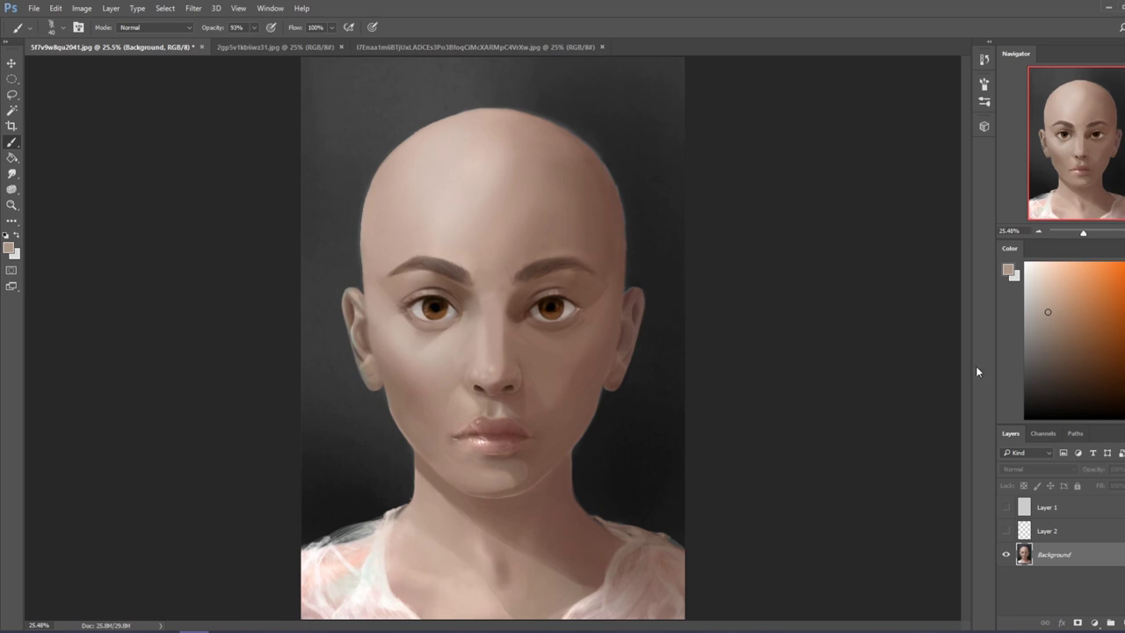
mouse_move(1059, 365)
left_mouse_down()
mouse_move(1089, 371)
mouse_move(1072, 373)
left_mouse_up()
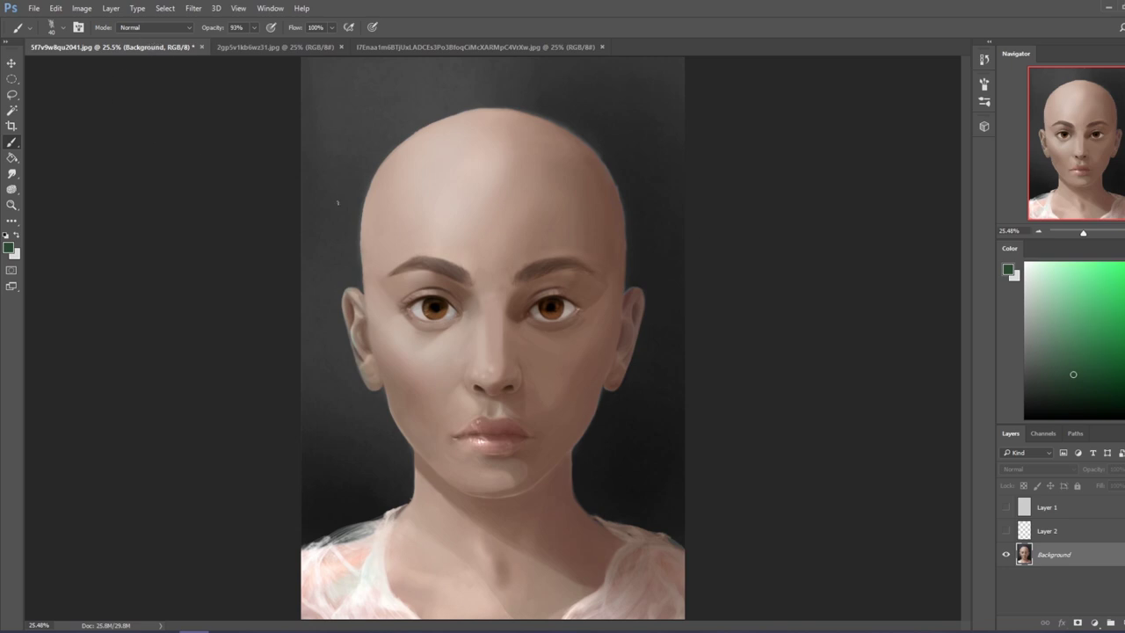
Test green eyeshadow on the left eyelid in Color mode, undoing each stroke.
key("bracketright")
key("bracketright")
key("bracketright")
key("bracketright")
mouse_move(458, 297)
left_mouse_down()
mouse_move(400, 297)
mouse_move(412, 279)
mouse_move(461, 303)
mouse_move(425, 285)
mouse_move(390, 300)
mouse_move(462, 297)
left_mouse_up()
key("ctrl+z")
left_click(154, 27)
left_click(176, 271)
left_click_drag(460, 302, 395, 297)
key("ctrl+z")
key("bracketleft")
key("bracketleft")
key("bracketleft")
key("bracketleft")
On a new layer, test a yellow-green left iris in Color mode, then undo it.
key("ctrl+shift+alt+n")
left_click(1098, 261)
left_click(1108, 310)
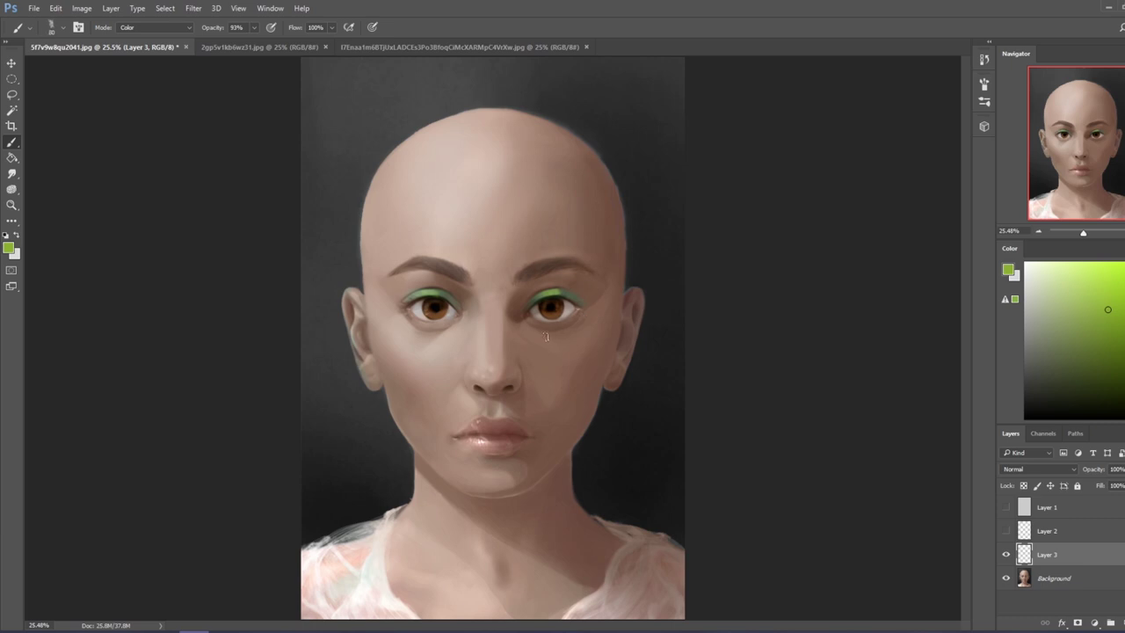
left_click(167, 28)
left_click(158, 268)
left_click(429, 307)
key("ctrl+z")
key("alt+bracketleft")
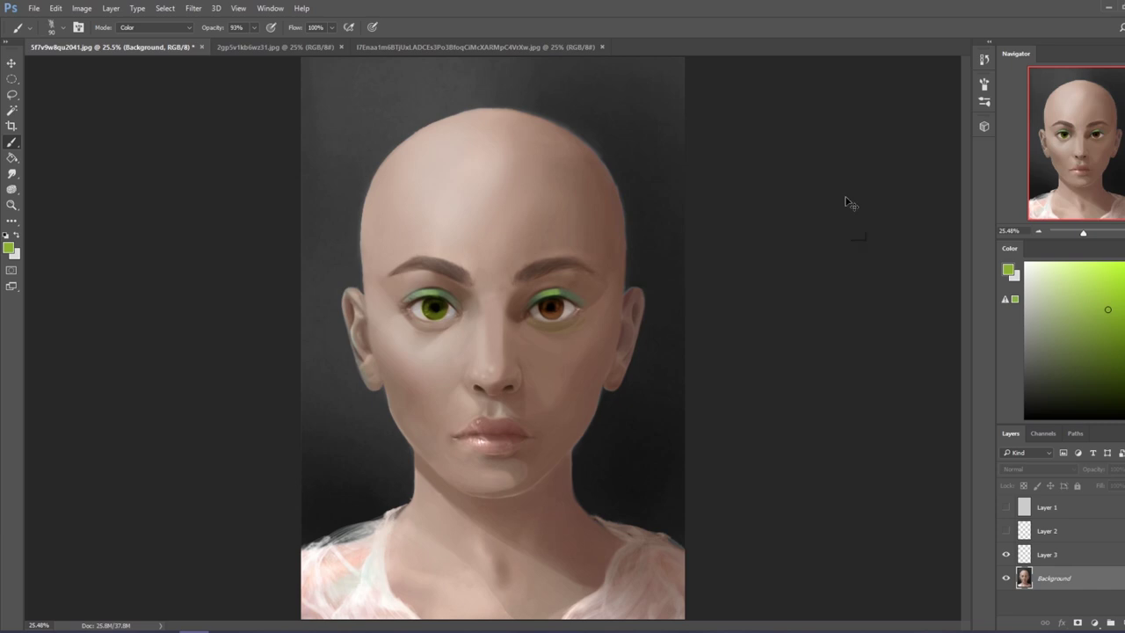
left_click(1086, 320)
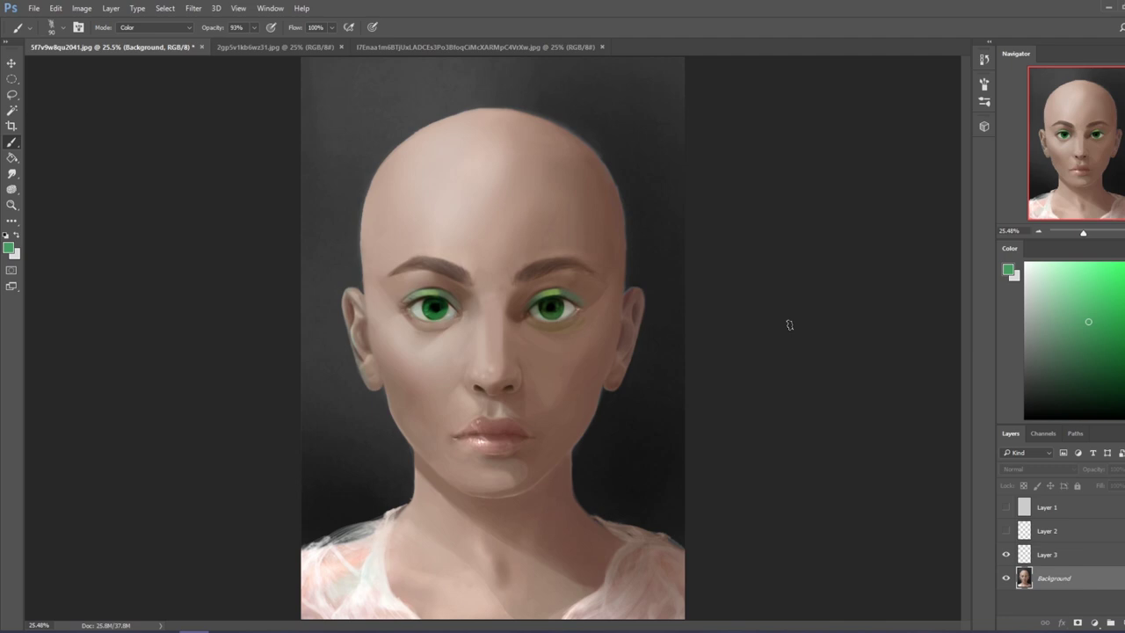
Step back in History to remove the green layer and restore the brown eyes.
left_click(983, 60)
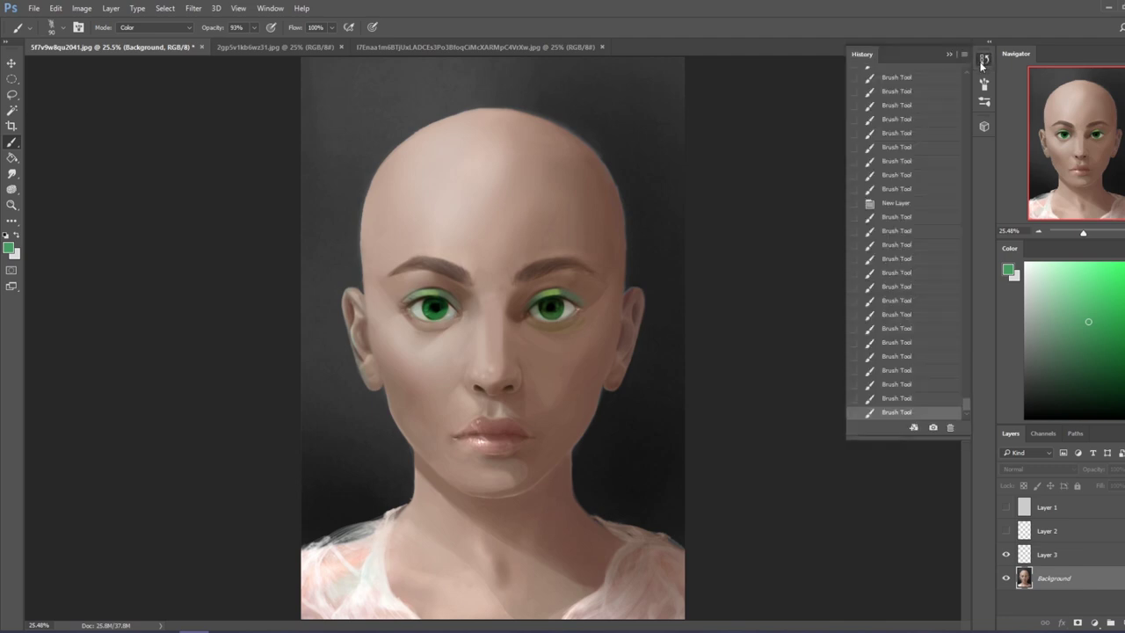
left_click(898, 314)
left_click(898, 272)
left_click(898, 231)
left_click(898, 203)
left_click(898, 175)
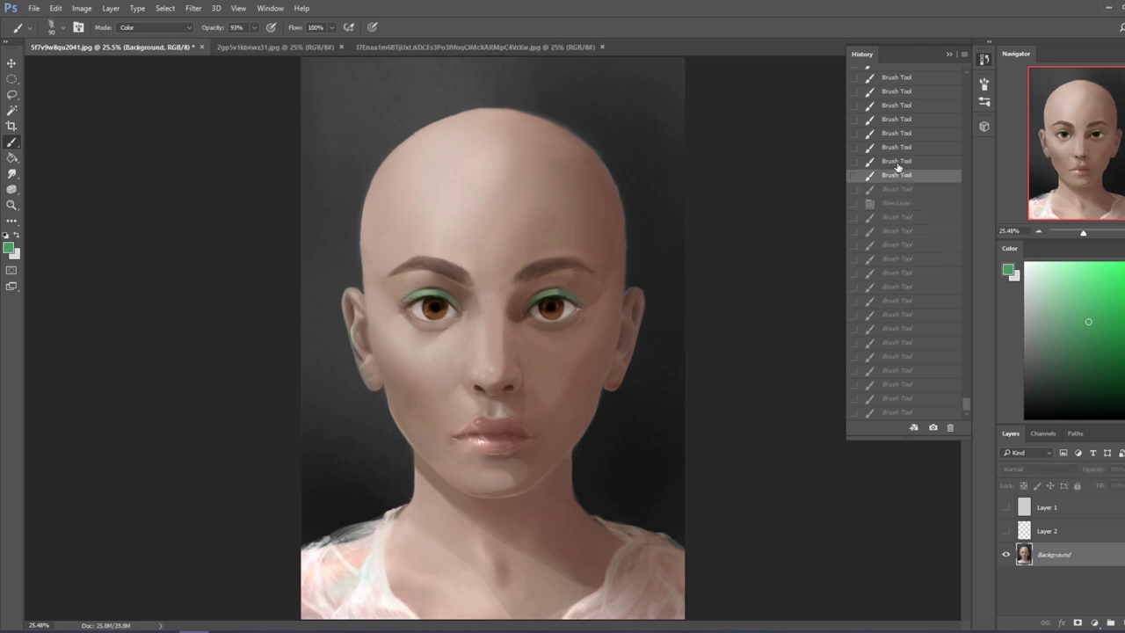
left_click(898, 161)
left_click(898, 147)
left_click(898, 133)
Step further back in History to remove the green eyeshadow, then close History.
scroll(914, 219, "up", 3)
left_click(903, 158)
scroll(905, 130, "up", 1)
left_click(903, 141)
left_click(898, 112)
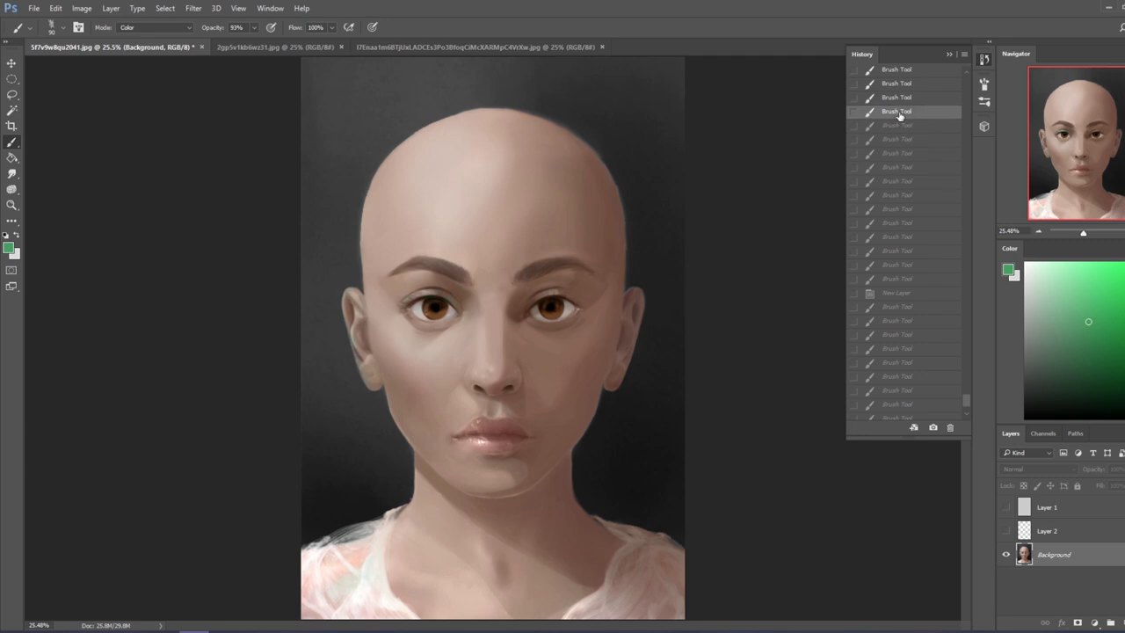
left_click(905, 129)
left_click(908, 141)
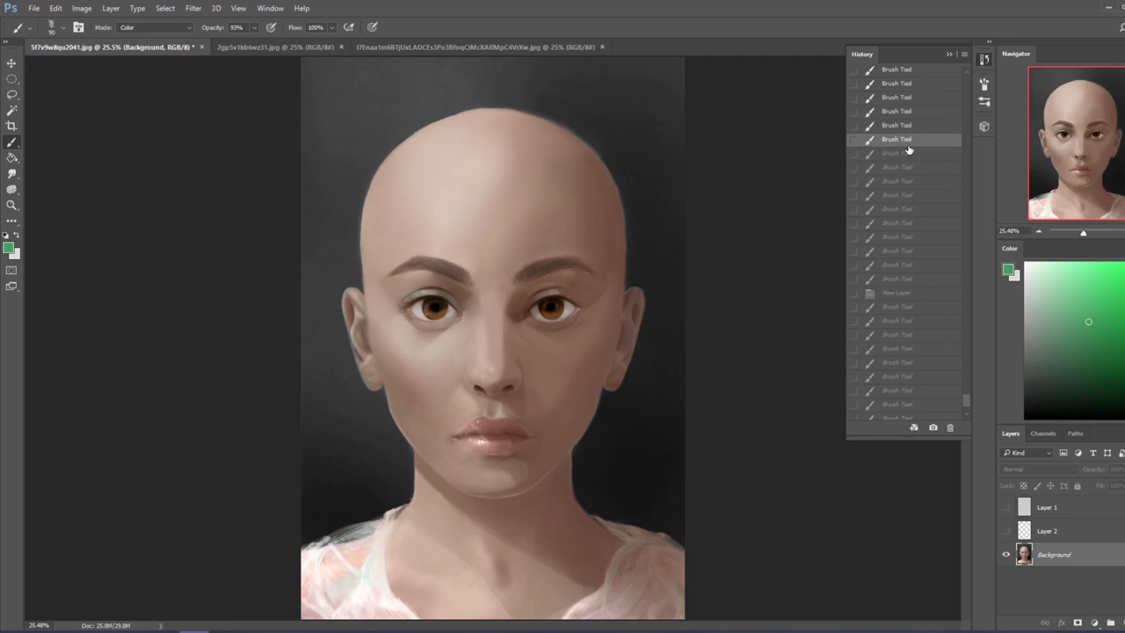
left_click(904, 128)
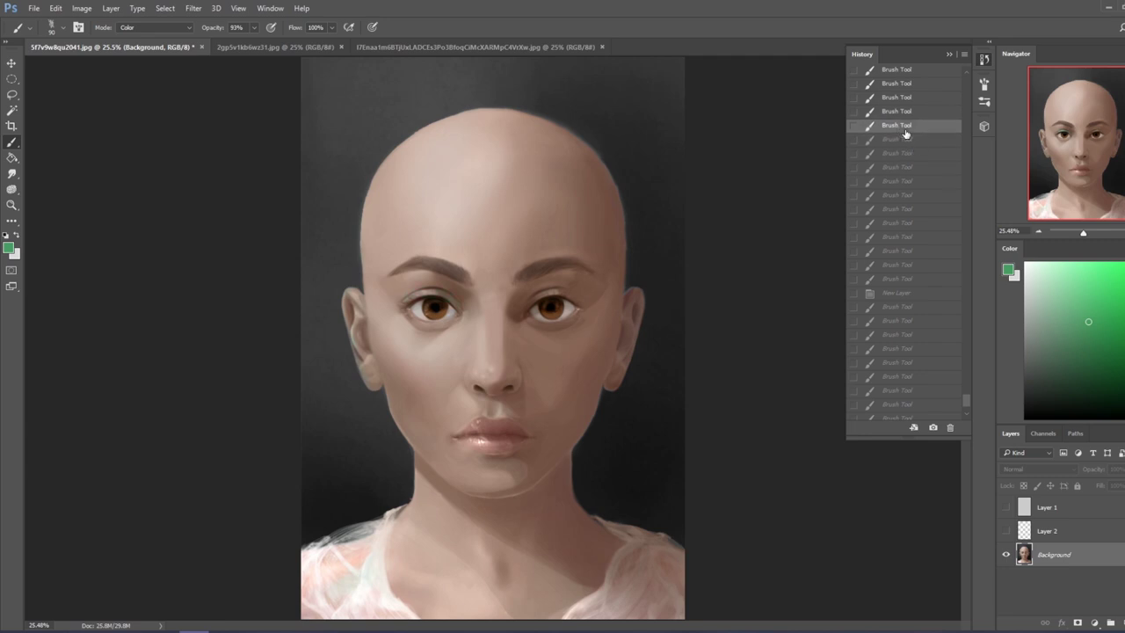
left_click(951, 52)
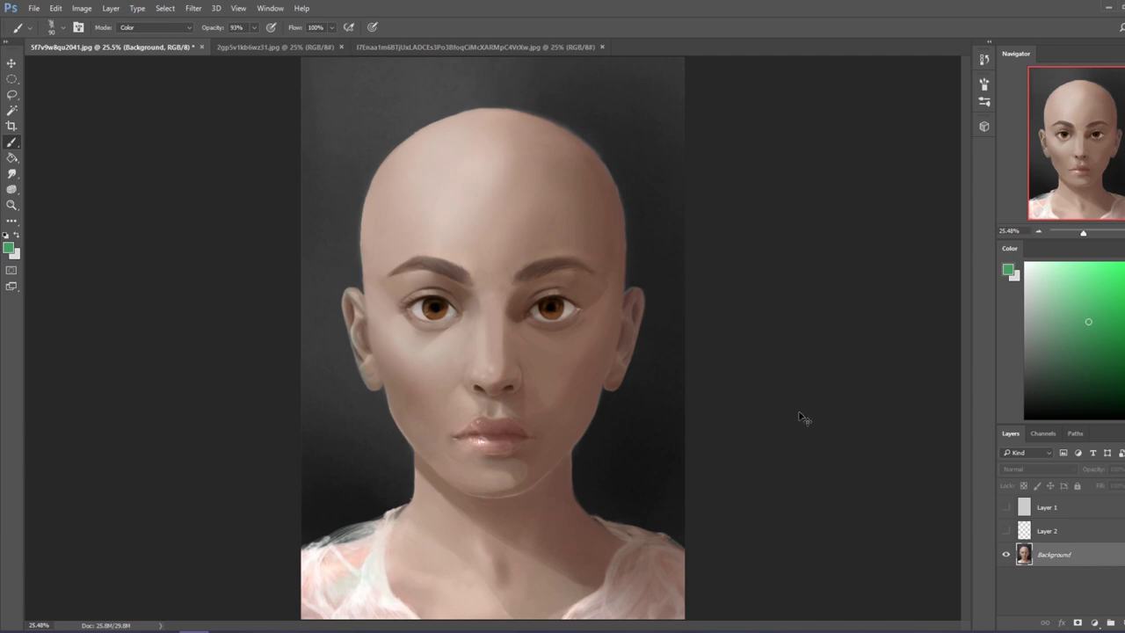
Deepen the shadows with Levels, black input set to 11.
key("ctrl+minus")
key("ctrl+minus")
key("ctrl+l")
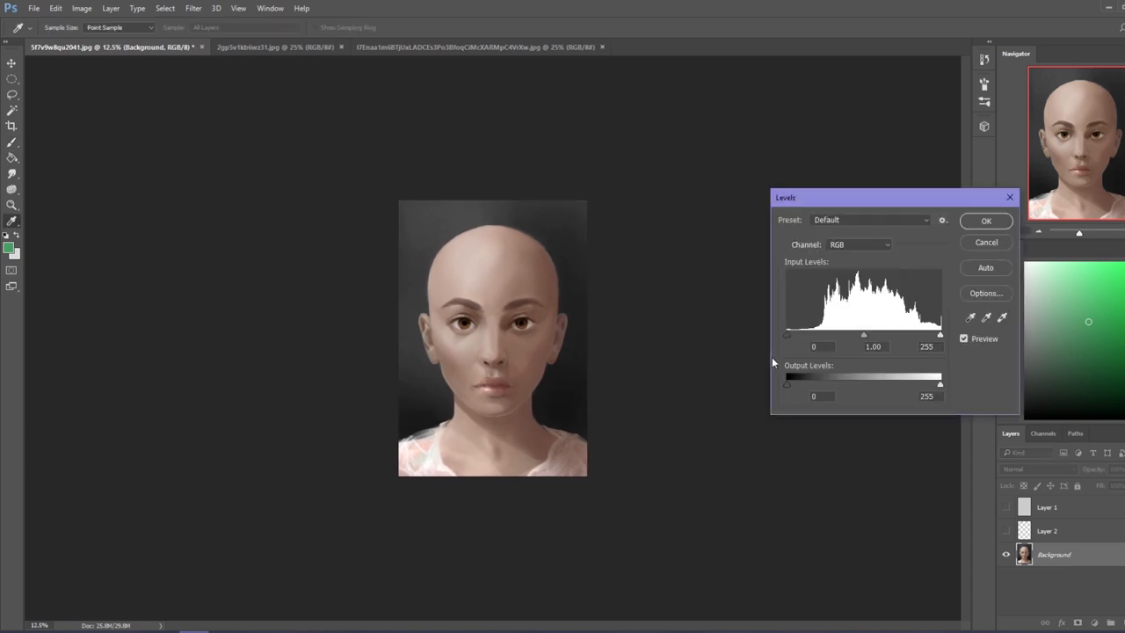
left_click_drag(788, 339, 795, 340)
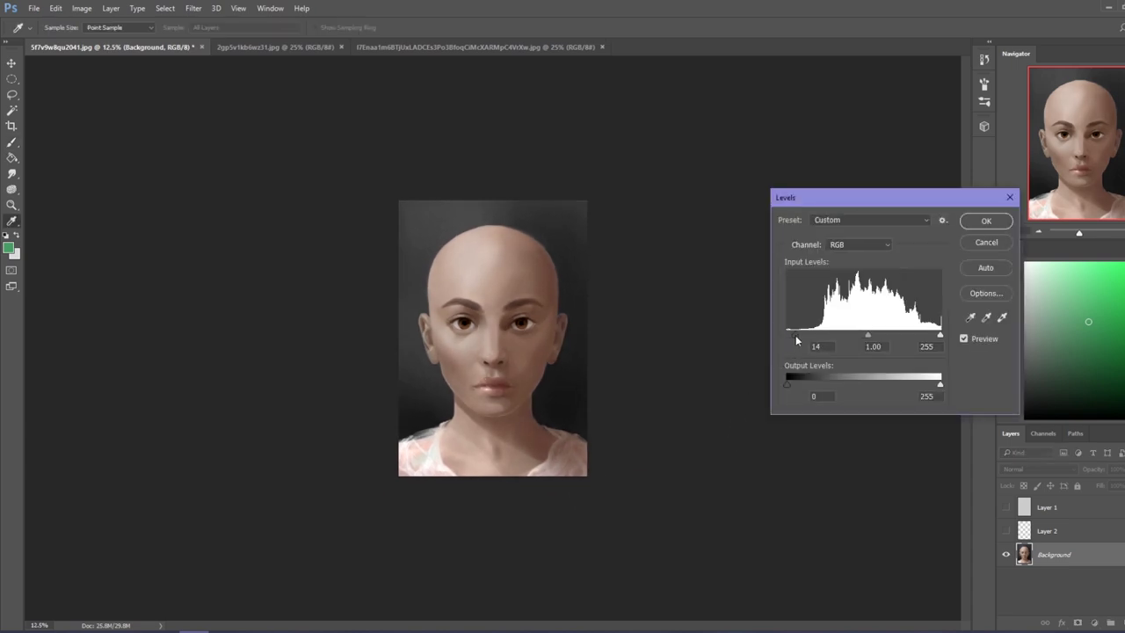
left_click_drag(798, 340, 794, 340)
left_click(985, 222)
Set up a large soft near-black brush in Darken mode.
key("b")
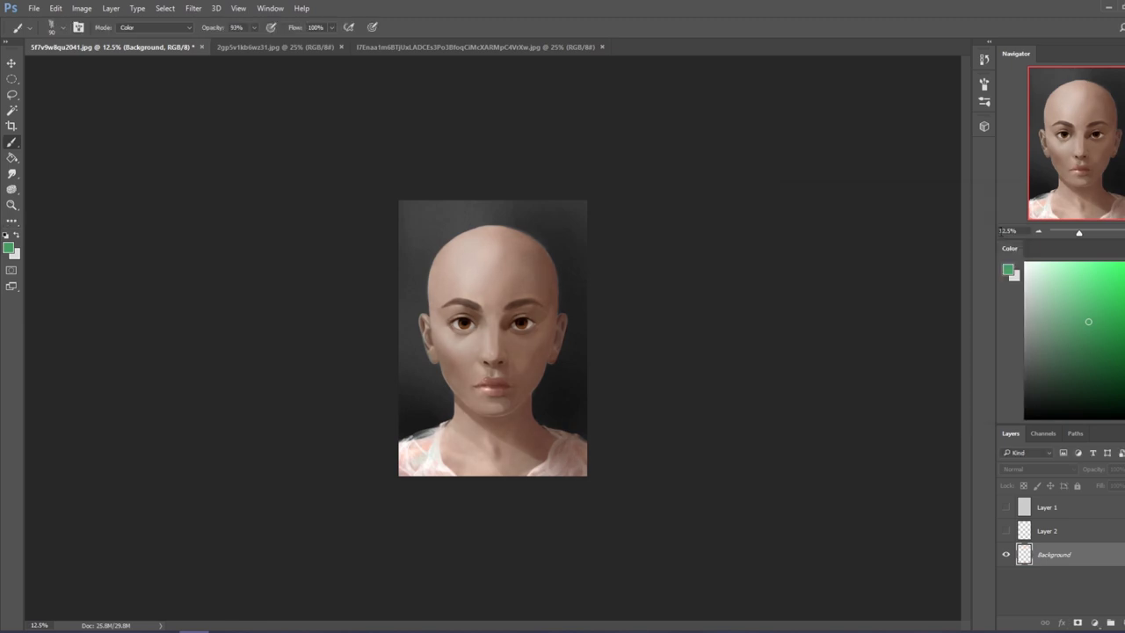
right_click(555, 260)
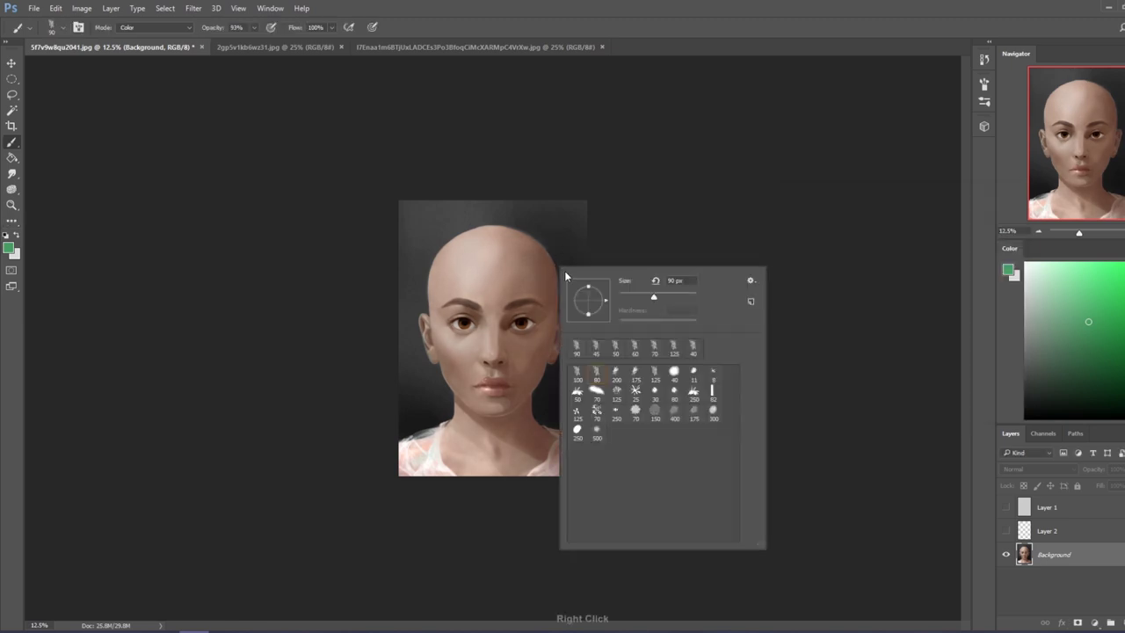
double_click(596, 434)
left_click(569, 268, "alt")
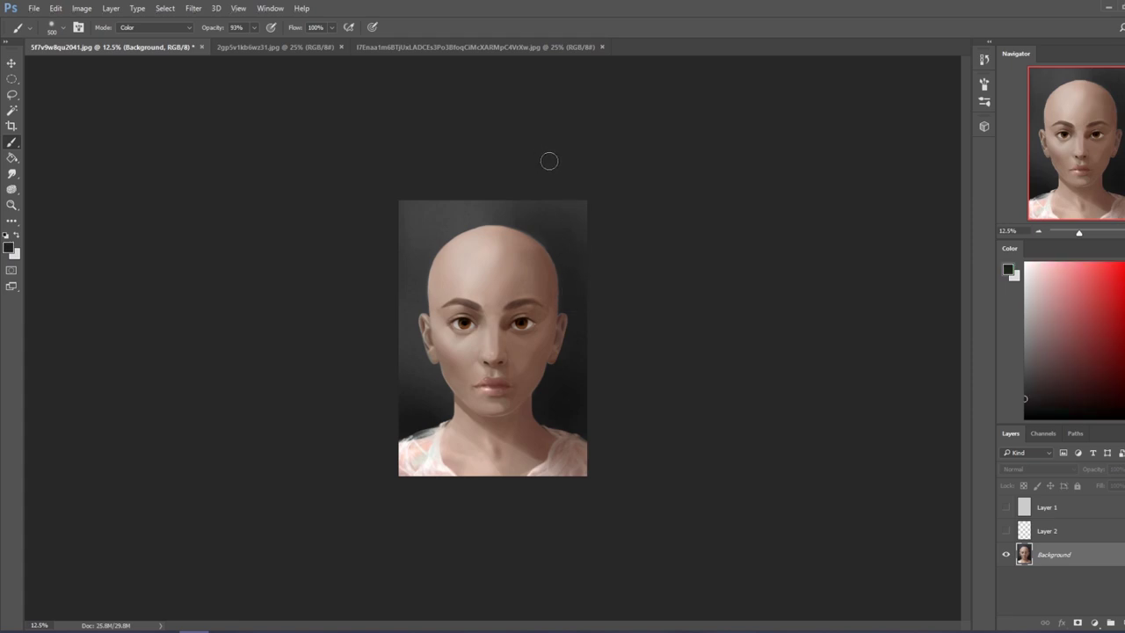
key("bracketright")
key("bracketright")
key("bracketright")
key("bracketright")
key("bracketright")
key("bracketright")
key("bracketright")
key("bracketright")
left_click(190, 28)
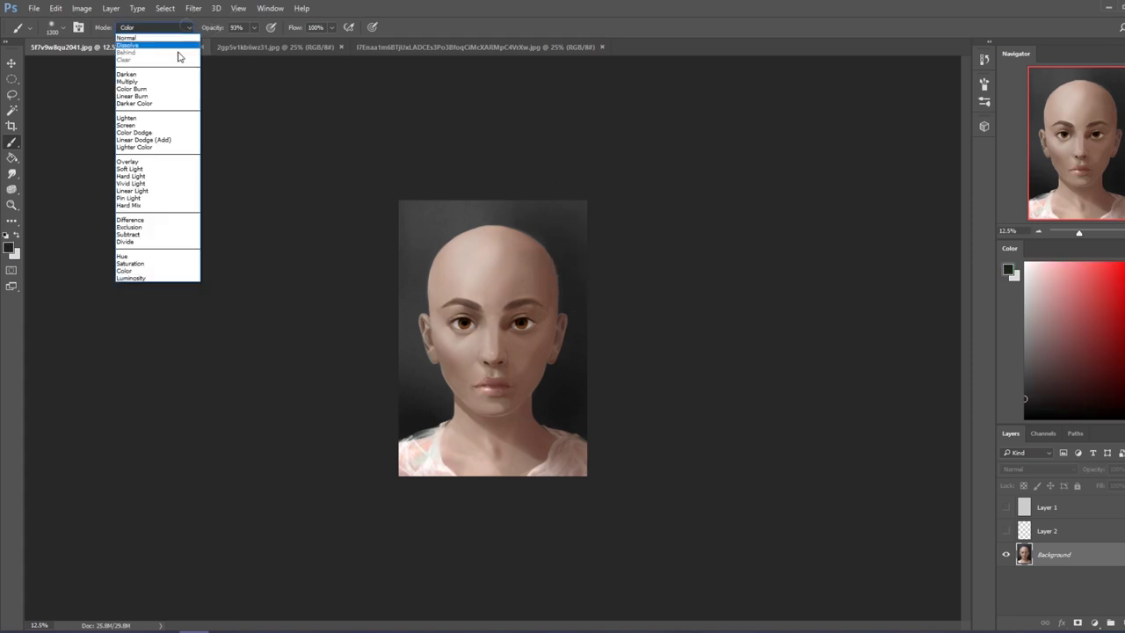
left_click(152, 72)
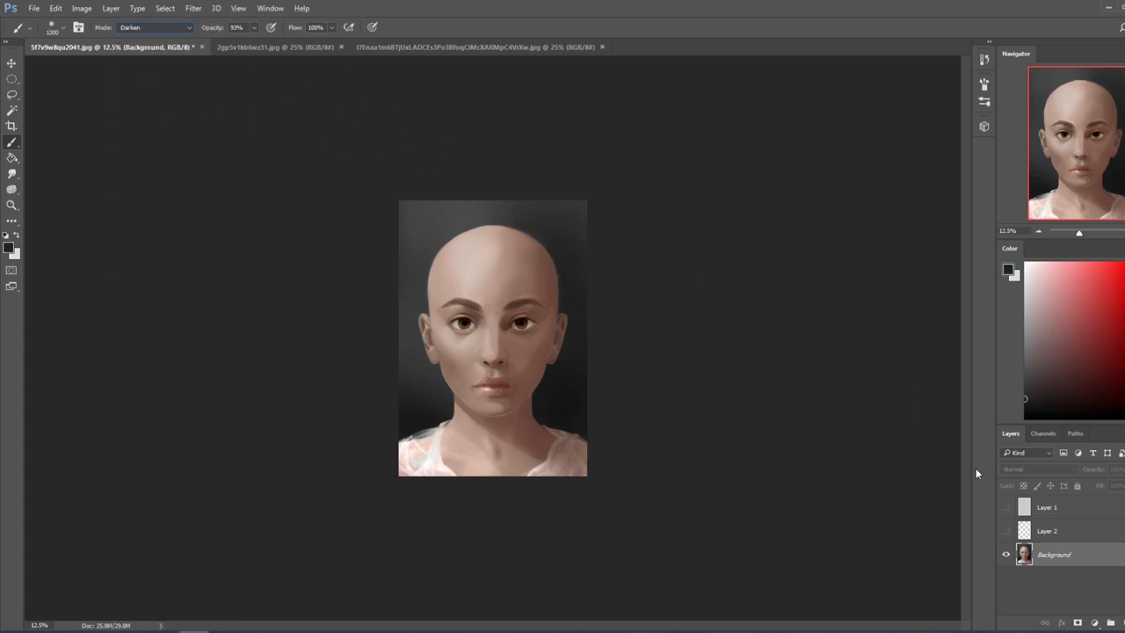
On a new layer, darken the right side of the face at 36% brush opacity.
left_click(1111, 622)
key("bracketright")
key("bracketright")
key("bracketright")
key("bracketright")
key("bracketright")
key("bracketright")
key("bracketright")
key("bracketright")
key("bracketright")
key("bracketright")
left_click(254, 28)
left_click_drag(254, 40, 224, 40)
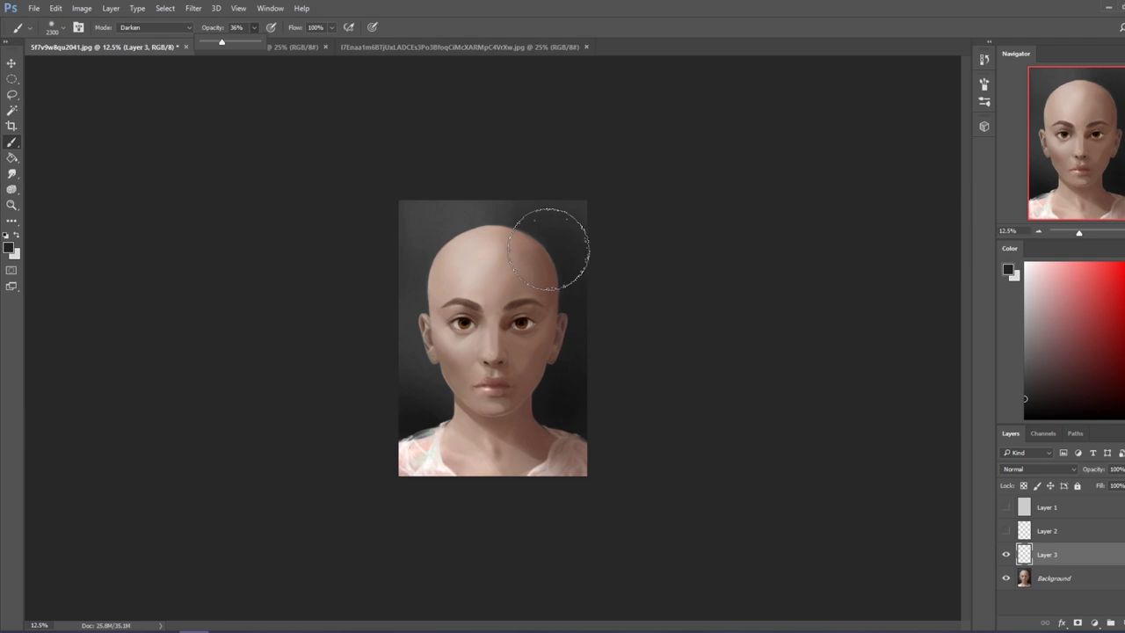
left_click(549, 250)
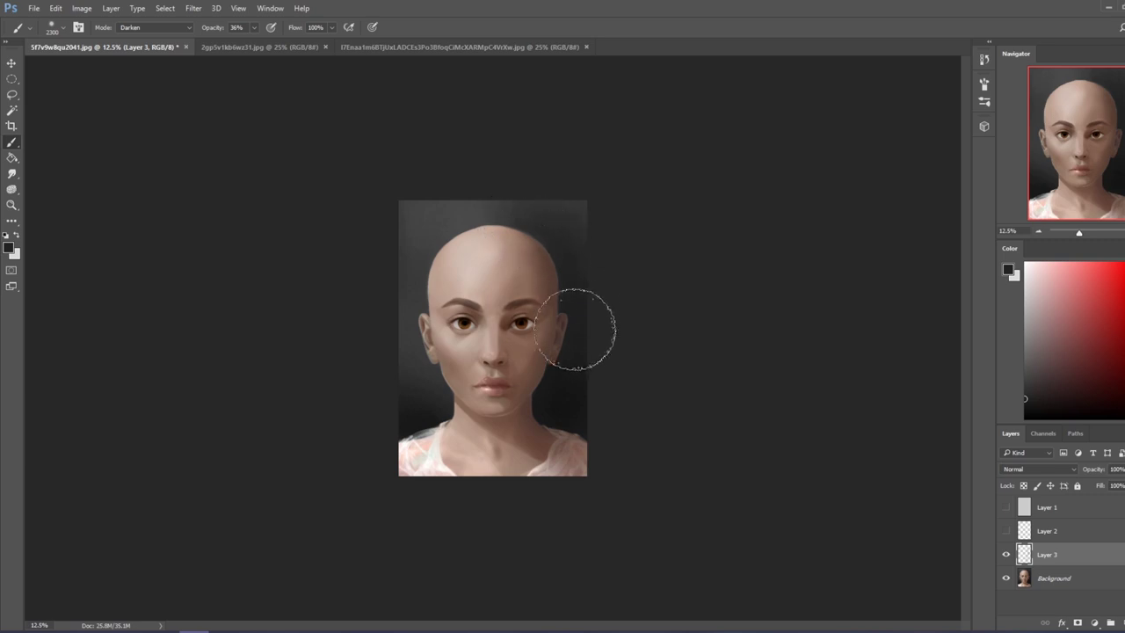
key("bracketleft")
key("bracketleft")
key("bracketleft")
key("bracketleft")
key("bracketleft")
key("bracketleft")
key("bracketleft")
key("bracketleft")
key("bracketleft")
key("bracketleft")
key("bracketleft")
key("bracketleft")
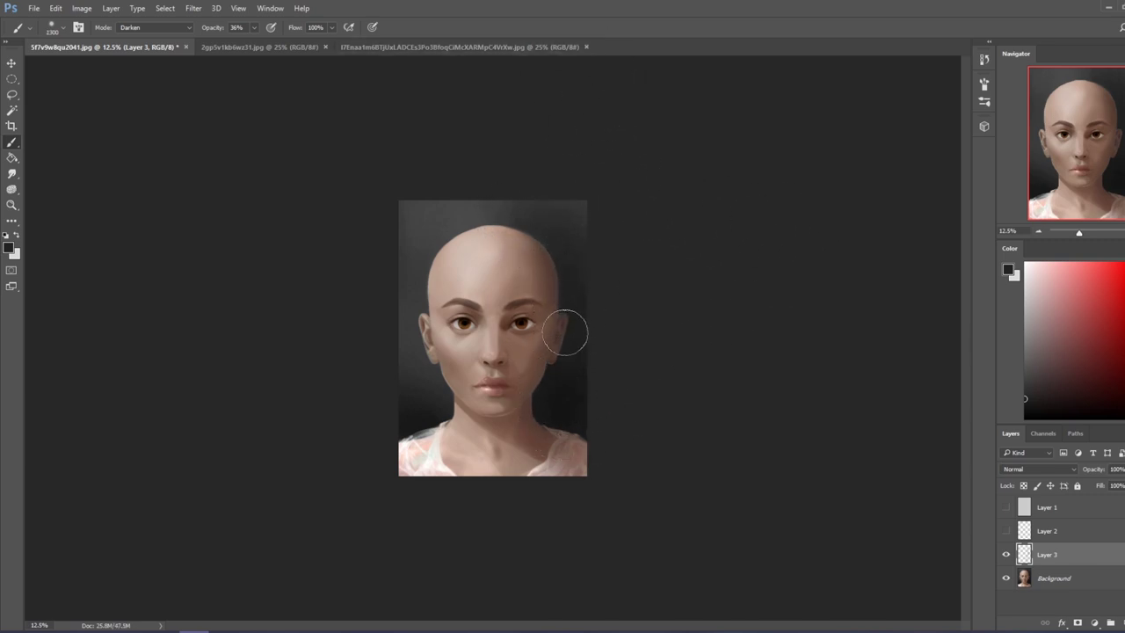
key("bracketright")
key("bracketright")
key("bracketright")
key("bracketright")
key("bracketright")
key("bracketright")
key("bracketright")
key("bracketright")
key("bracketright")
key("bracketright")
key("bracketright")
key("bracketright")
key("bracketright")
key("bracketright")
key("bracketright")
key("bracketright")
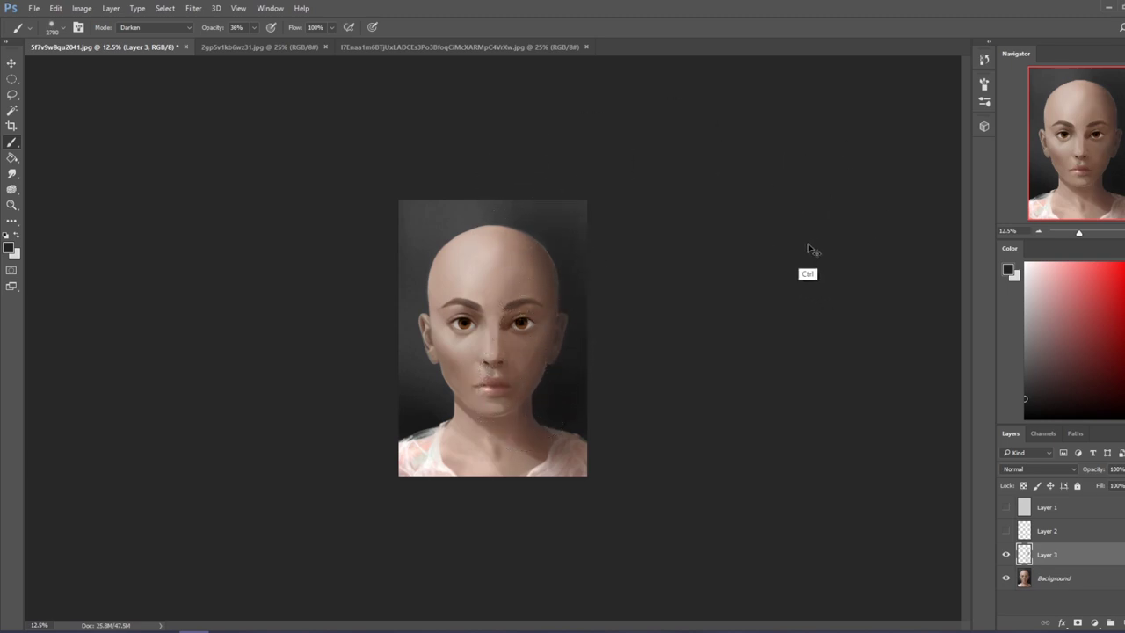
Compare the darkening layer on and off, then erase the excess darkening.
left_click(1006, 554)
left_click(1006, 554)
left_click(1006, 554)
left_click(1005, 555)
key("e")
right_click(506, 300)
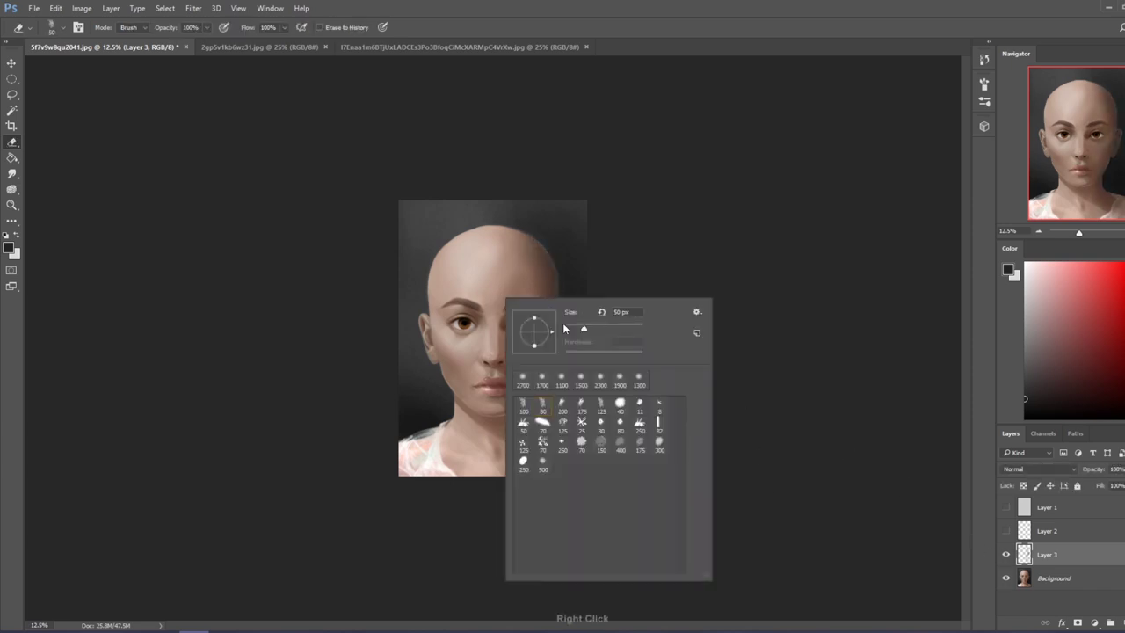
double_click(542, 467)
key("bracketright")
key("bracketright")
key("bracketright")
key("bracketright")
key("bracketright")
key("bracketright")
key("bracketright")
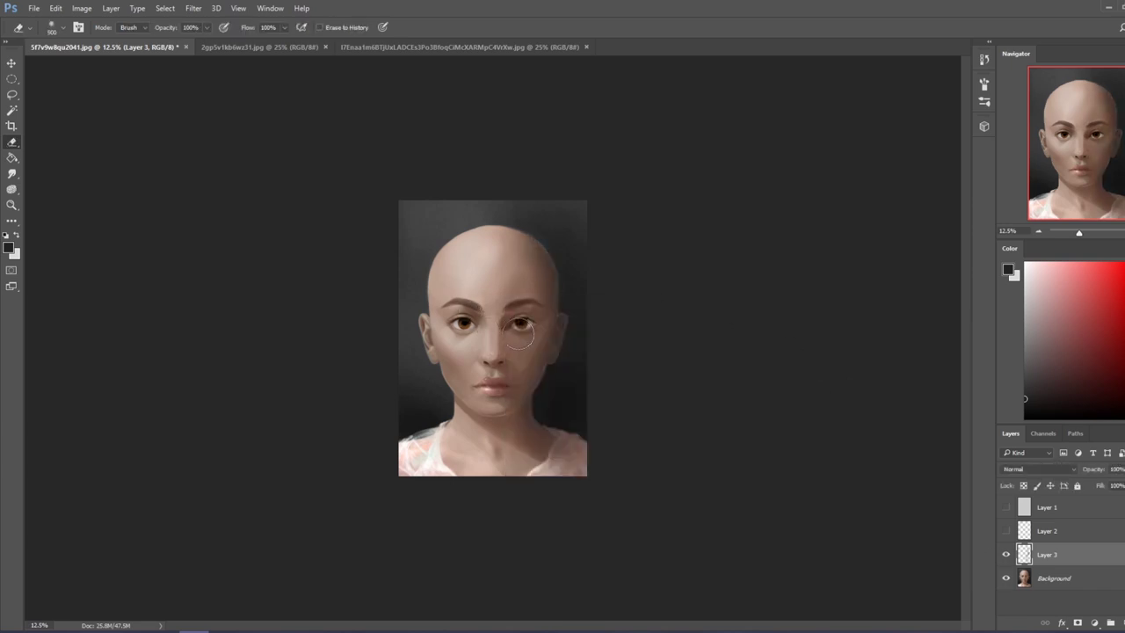
key("bracketleft")
key("bracketleft")
key("bracketleft")
Add Layer 4 above Layer 3 and load a smaller pale pink brush.
left_click(1110, 620)
left_click(1030, 264)
key("b")
key("bracketleft")
key("bracketleft")
key("bracketleft")
key("bracketleft")
key("bracketleft")
key("bracketleft")
key("bracketleft")
key("bracketleft")
key("bracketleft")
key("bracketleft")
key("bracketleft")
key("bracketleft")
key("bracketleft")
key("bracketleft")
key("bracketleft")
key("bracketleft")
key("bracketleft")
key("bracketleft")
key("bracketleft")
key("bracketleft")
key("bracketleft")
key("bracketleft")
key("bracketleft")
key("bracketleft")
key("bracketleft")
key("bracketleft")
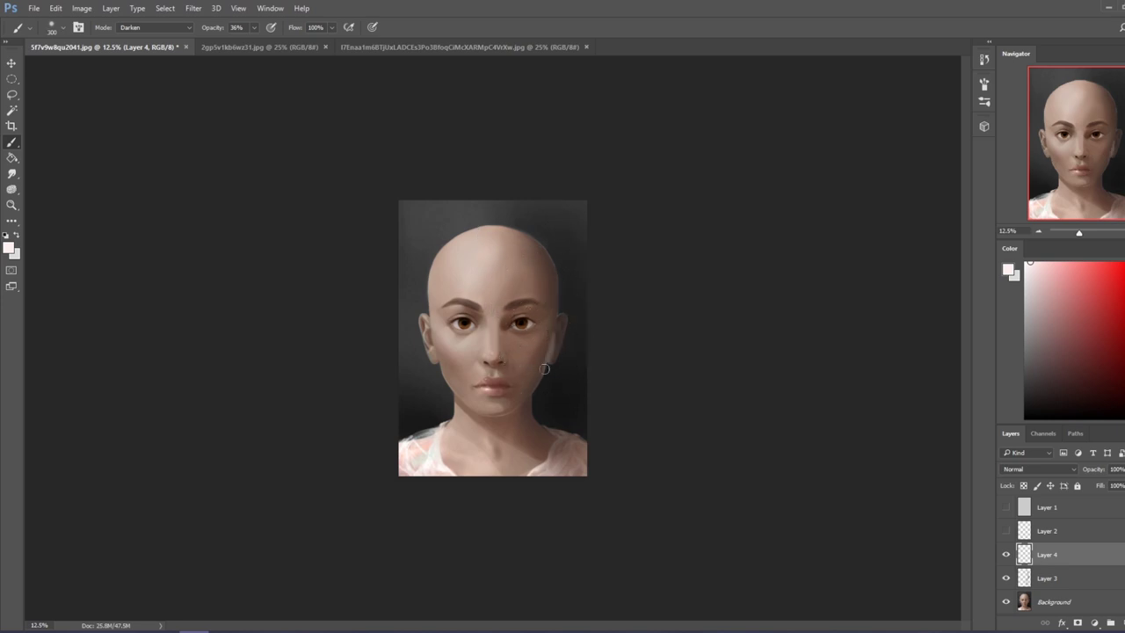
Paint faint light strokes along the ear, right jaw and skull's right edge.
key("ctrl")
left_click_drag(552, 335, 545, 351)
left_click_drag(545, 362, 540, 373)
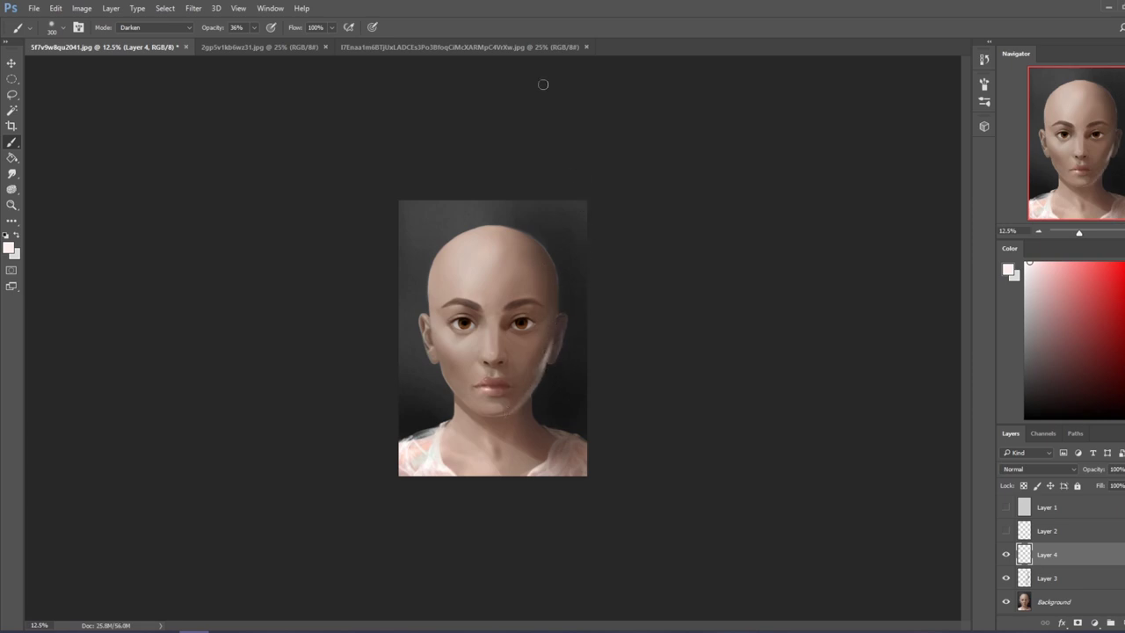
left_click_drag(543, 246, 553, 347)
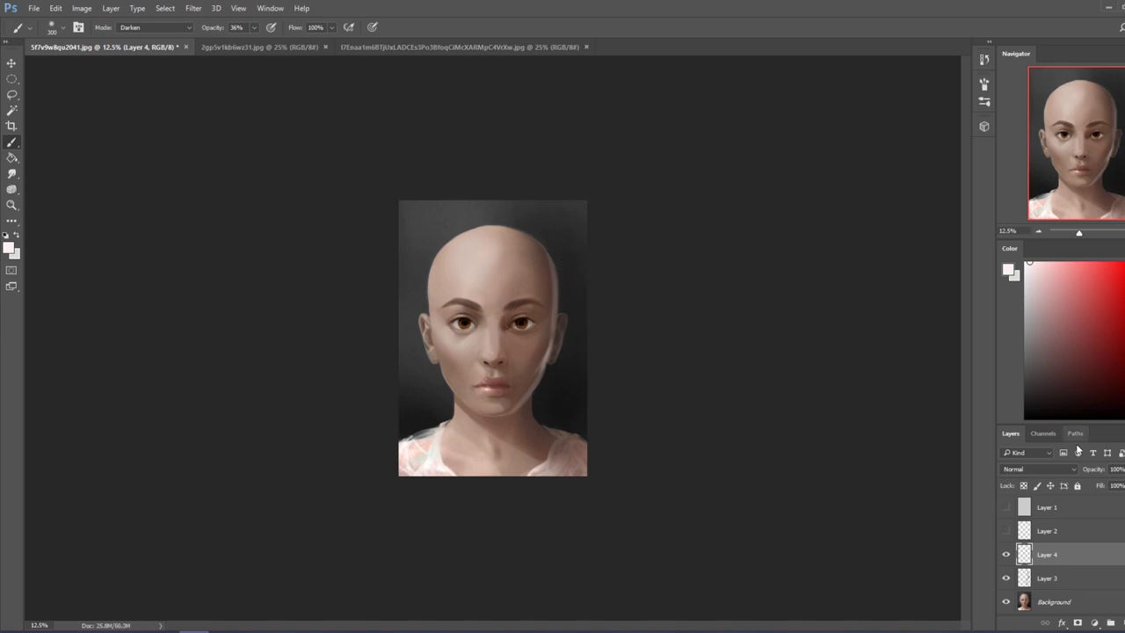
Lower Layer 4's fill, hide it, and delete the layer.
left_click_drag(1121, 486, 1109, 501)
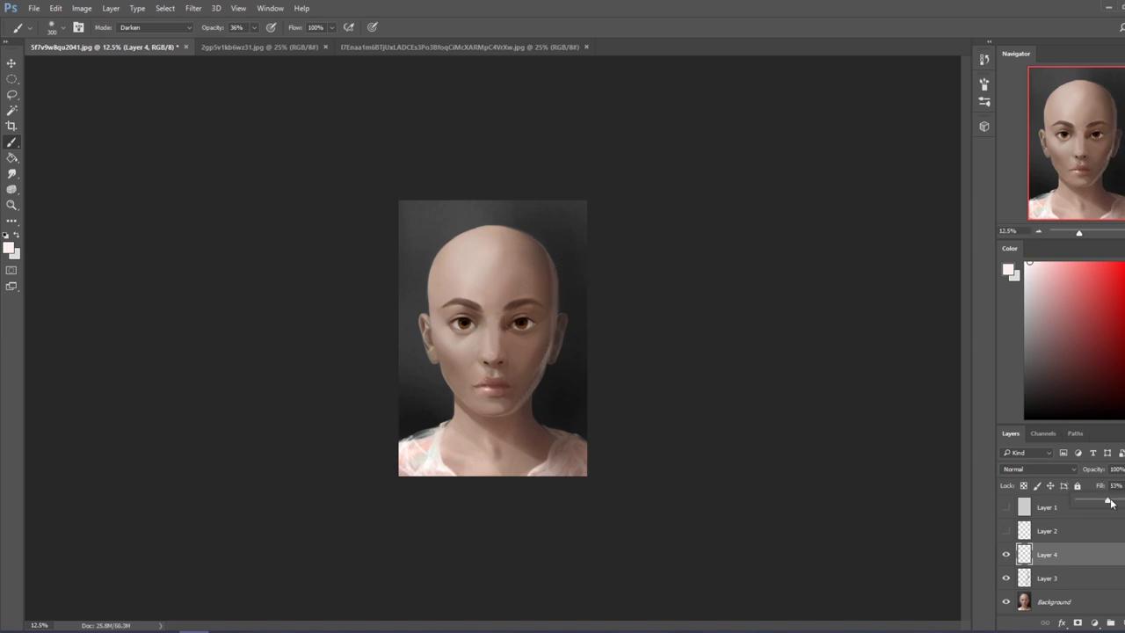
left_click(1006, 556)
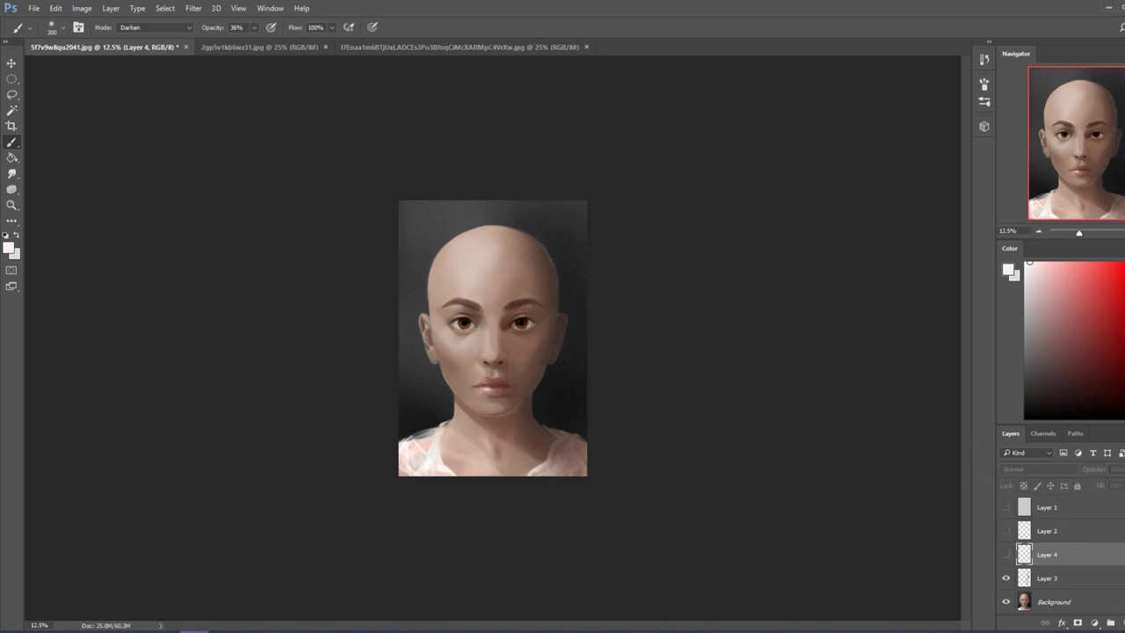
left_click(1109, 622)
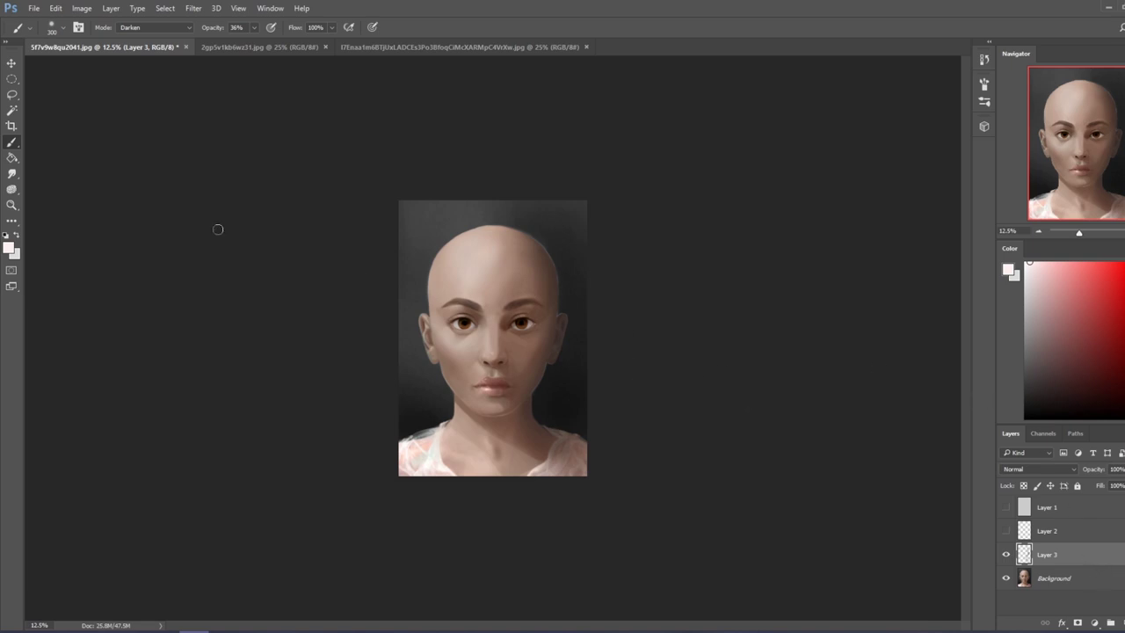
left_click(11, 173)
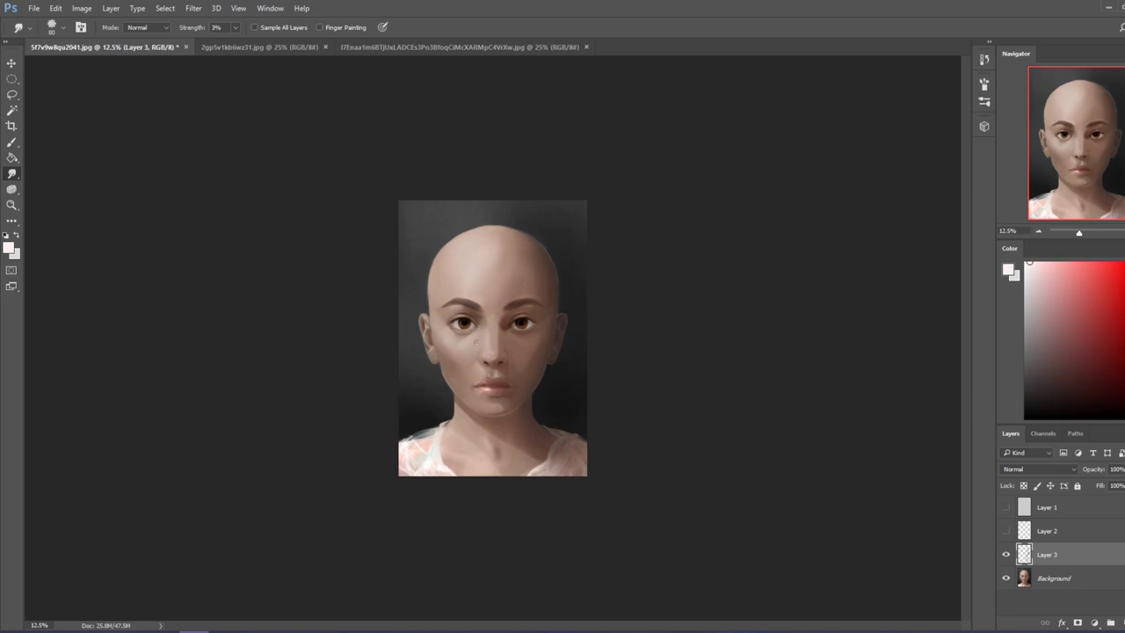
Toggle Layer 3 on and off to compare, then reduce its fill to 80%.
left_click(1006, 554)
left_click(1006, 555)
left_click(1006, 555)
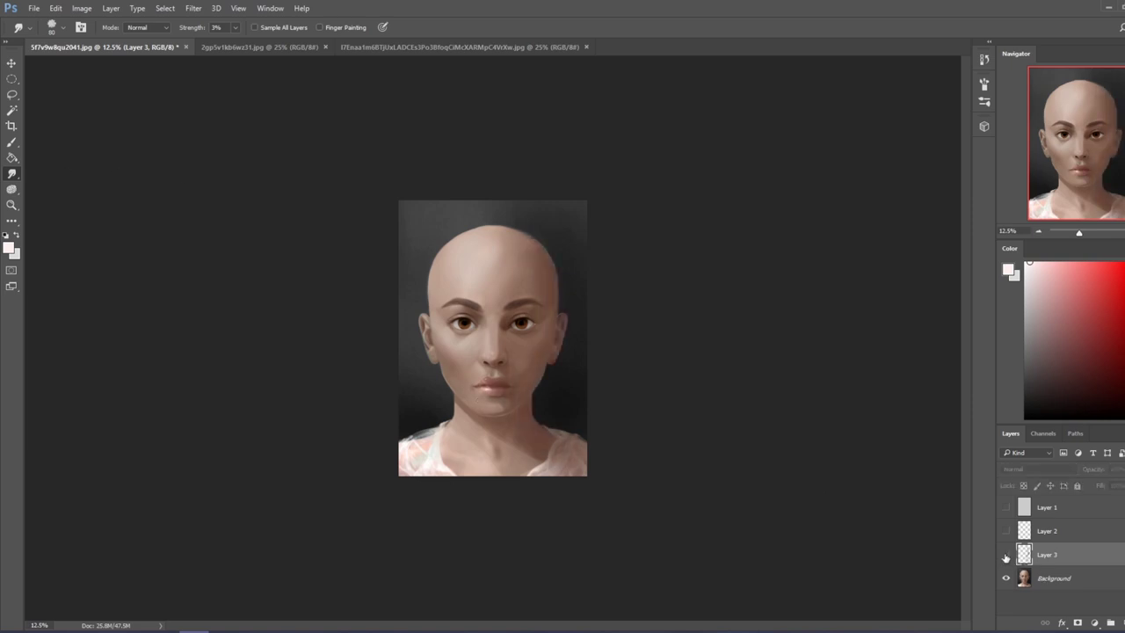
left_click(1006, 554)
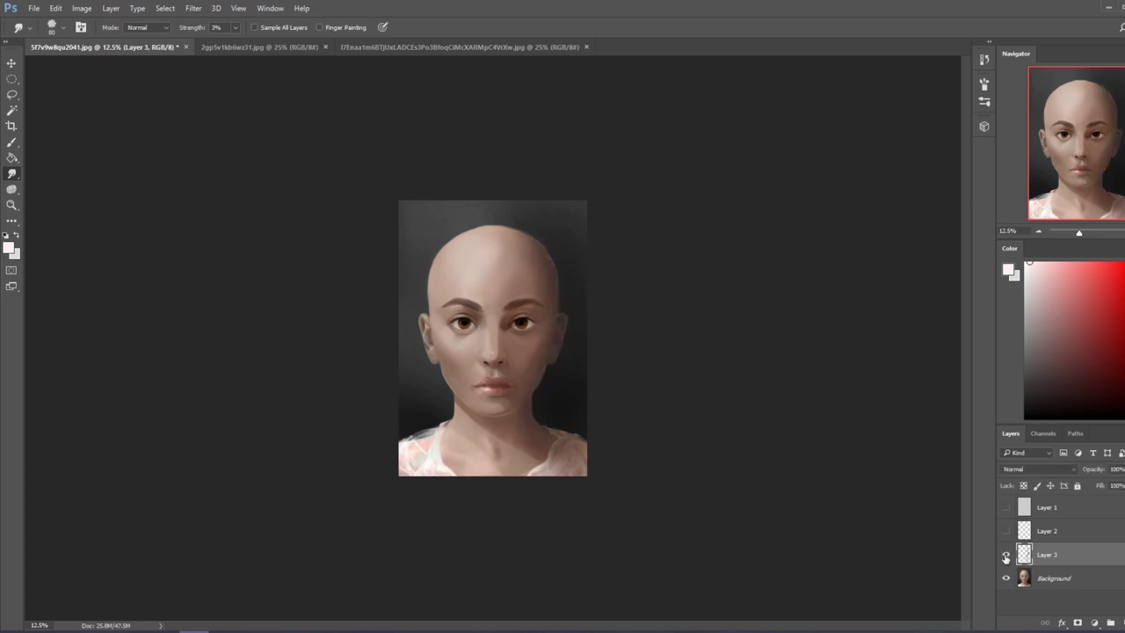
left_click(1006, 554)
left_click(1006, 554)
left_click(1006, 554)
left_click(1006, 555)
left_click_drag(1121, 486, 1121, 501)
Increase Layer 3's saturation with Hue/Saturation.
key("ctrl+u")
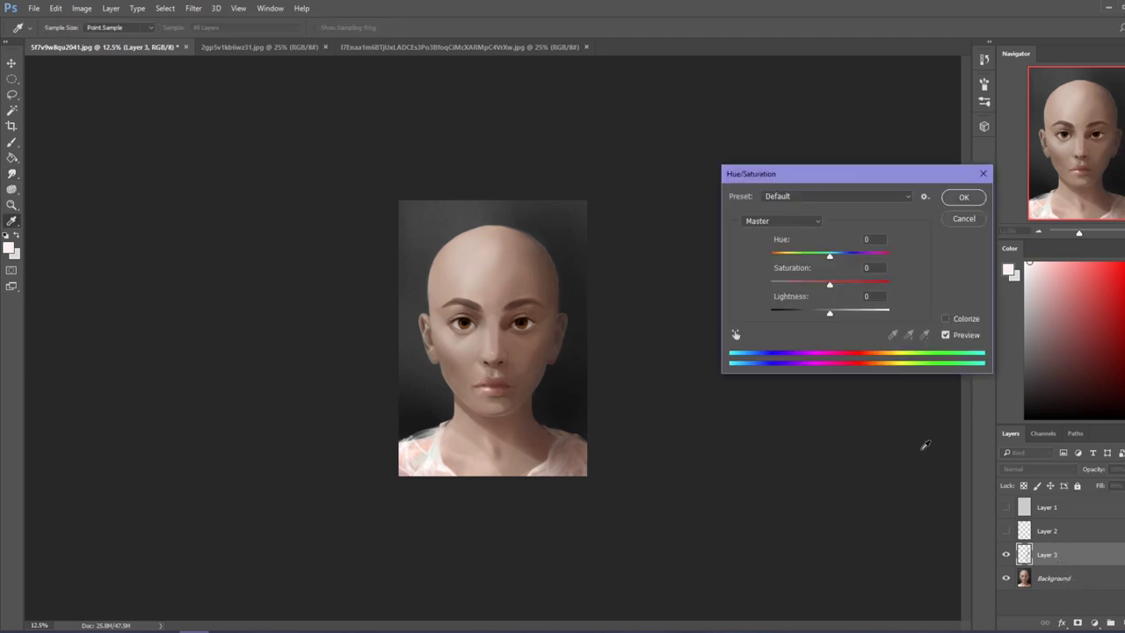
left_click_drag(829, 286, 877, 279)
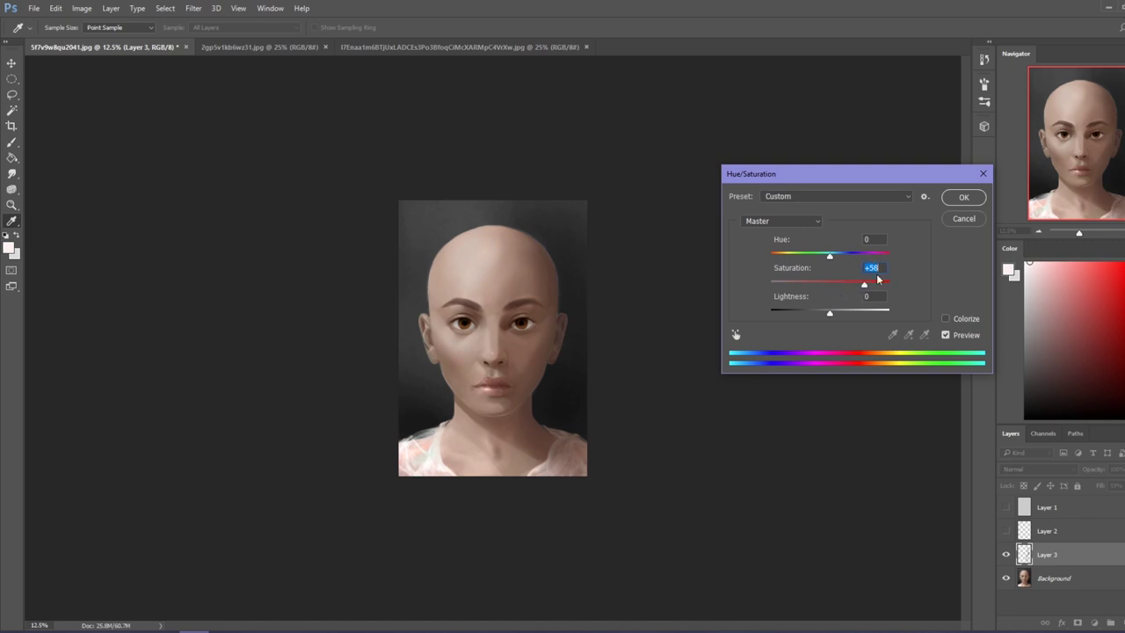
key("Return")
key("r")
Raise the Background's saturation slightly, set hue to +1, and merge Layer 3 down.
left_click(1058, 577)
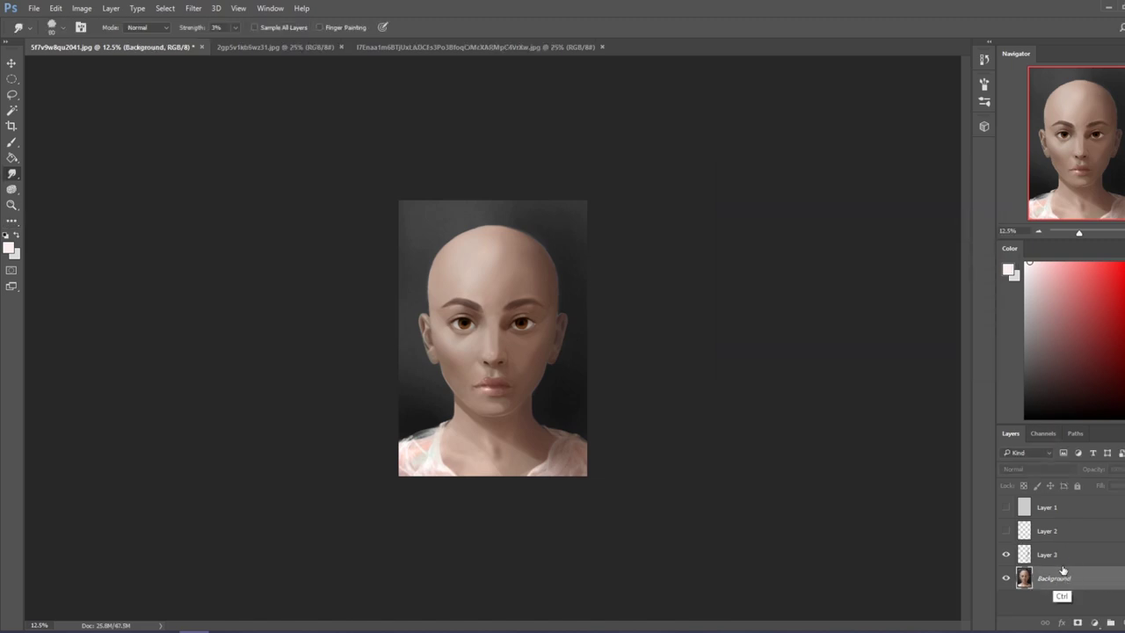
key("ctrl+u")
left_click_drag(828, 287, 837, 288)
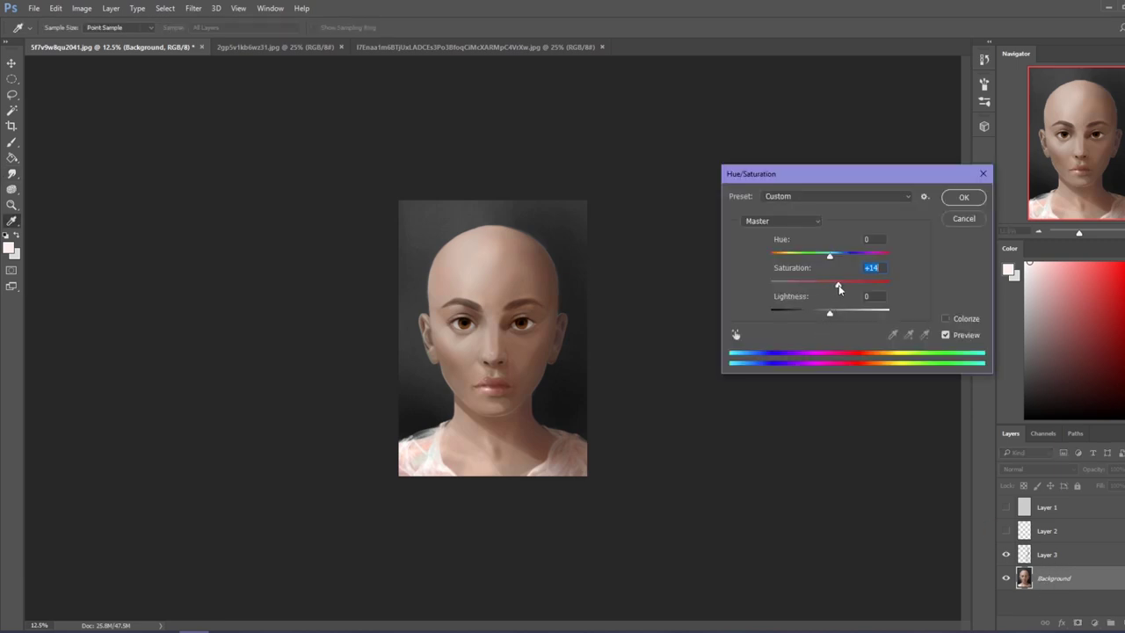
left_click(829, 258)
left_click_drag(826, 258, 832, 260)
left_click(963, 197)
right_click(1047, 555)
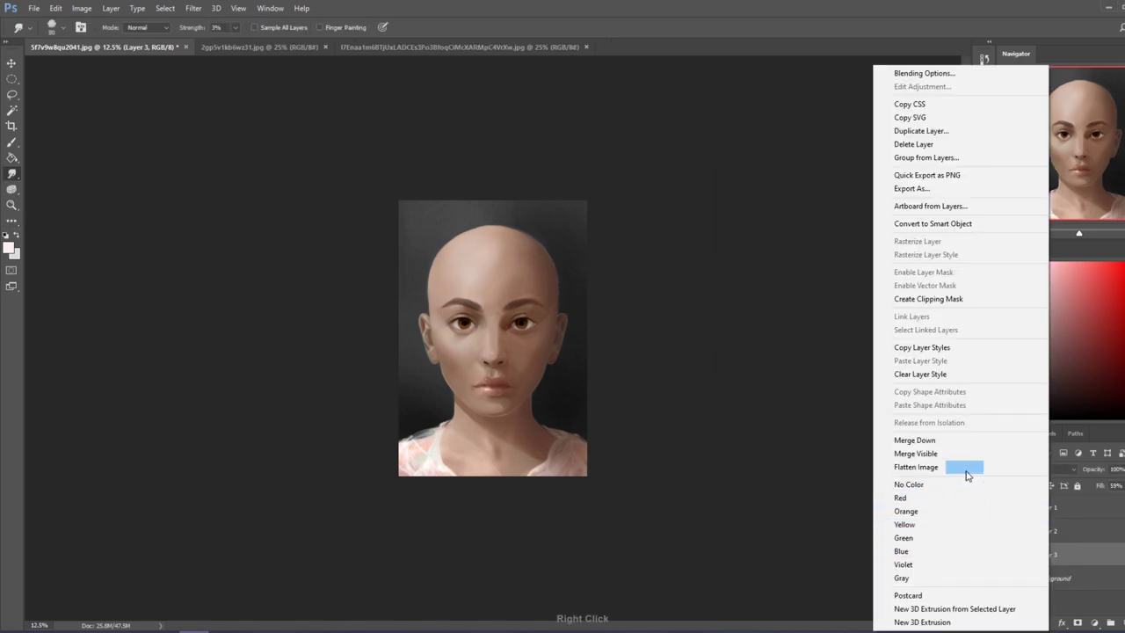
left_click(979, 439)
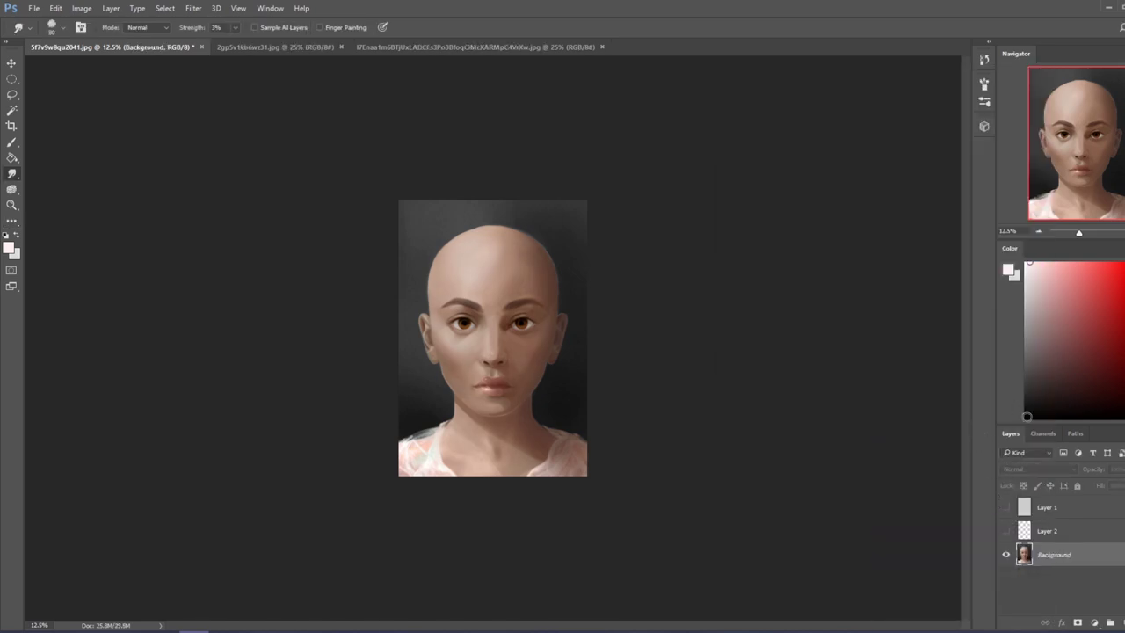
Add Layer 3, shift the paint colour toward dark red, and set the Brush to Normal mode.
left_click(1119, 620)
left_click_drag(1123, 413, 1124, 400)
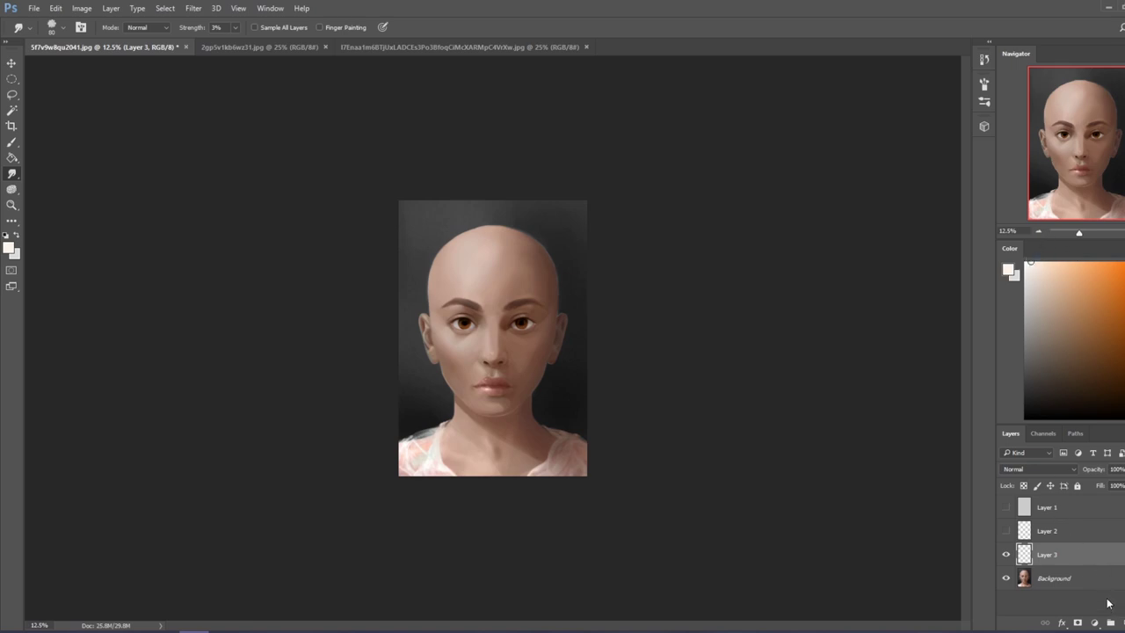
key("b")
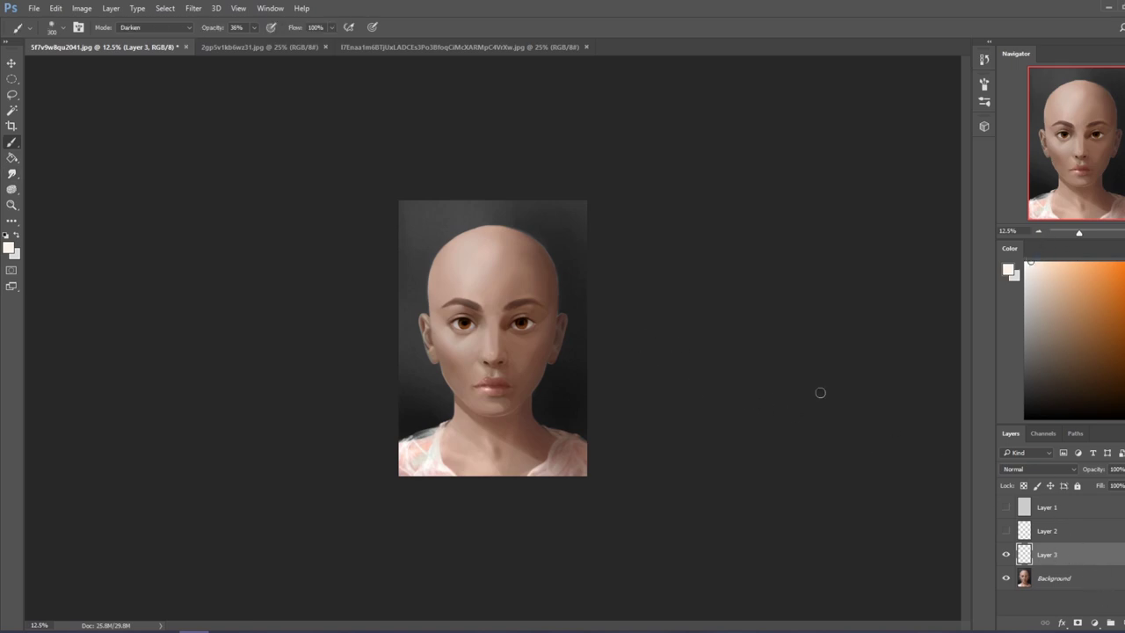
key("bracketright")
key("bracketright")
key("bracketright")
key("bracketright")
key("bracketright")
key("bracketright")
key("bracketright")
key("bracketright")
left_click(181, 27)
left_click(164, 36)
Resize the brush to about 1000 and paint refining strokes along the left eyebrow.
key("bracketleft")
key("bracketleft")
key("bracketleft")
key("bracketleft")
key("bracketleft")
key("bracketleft")
key("bracketleft")
key("bracketleft")
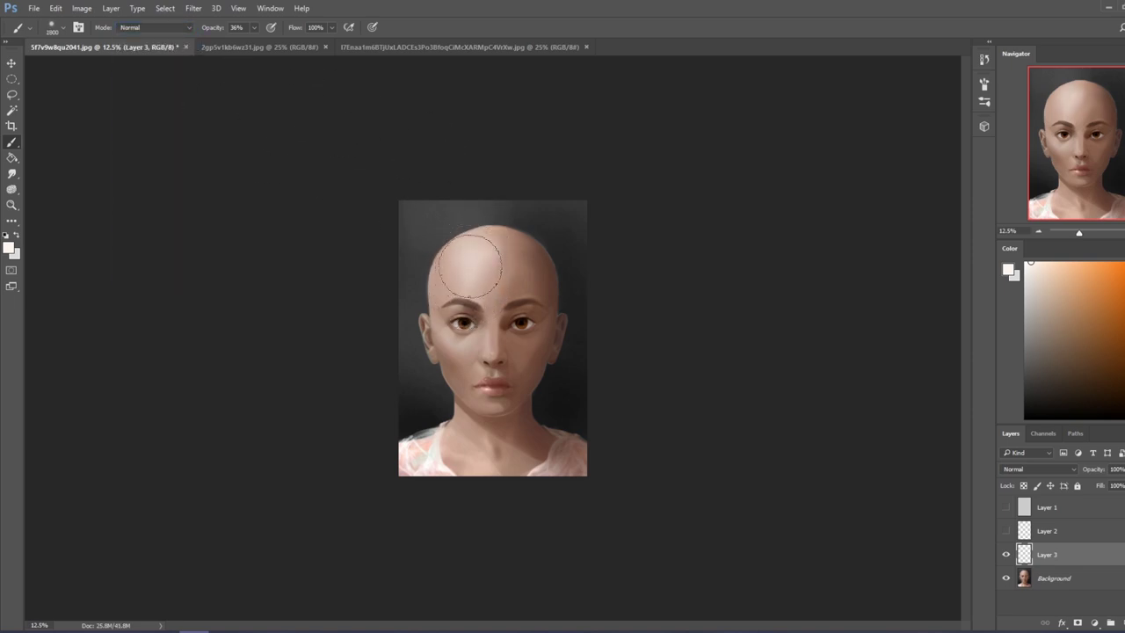
key("bracketleft")
key("bracketleft")
key("bracketleft")
key("bracketleft")
key("bracketleft")
key("bracketleft")
key("bracketleft")
key("bracketleft")
key("bracketleft")
key("bracketleft")
key("bracketleft")
key("bracketright")
key("bracketright")
key("bracketright")
key("bracketleft")
left_click_drag(446, 306, 476, 301)
mouse_move(462, 304)
left_mouse_down()
mouse_move(436, 317)
mouse_move(474, 294)
left_mouse_up()
key("bracketright")
key("bracketright")
key("bracketright")
key("bracketright")
key("bracketright")
key("bracketright")
key("bracketleft")
key("bracketleft")
key("bracketleft")
key("bracketleft")
key("bracketleft")
key("bracketleft")
key("bracketleft")
key("bracketleft")
key("bracketleft")
key("bracketleft")
key("bracketleft")
key("bracketleft")
key("ctrl")
Sample the reddish lip tone and set the brush to Darken mode at 55% opacity.
left_click(499, 387, "alt")
left_click(161, 32)
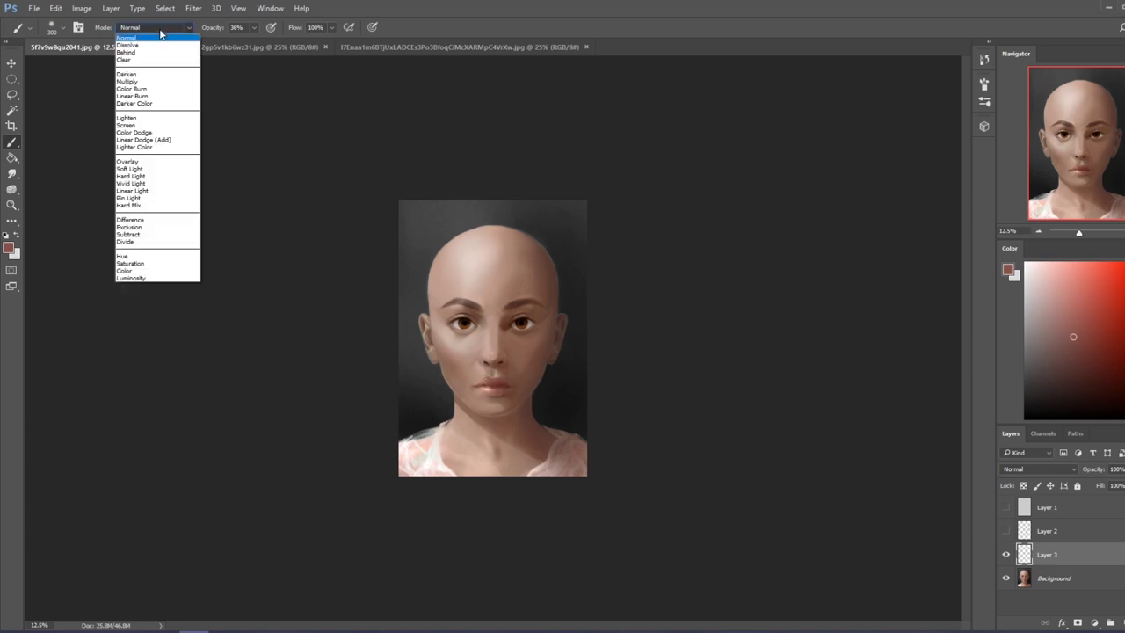
left_click(145, 75)
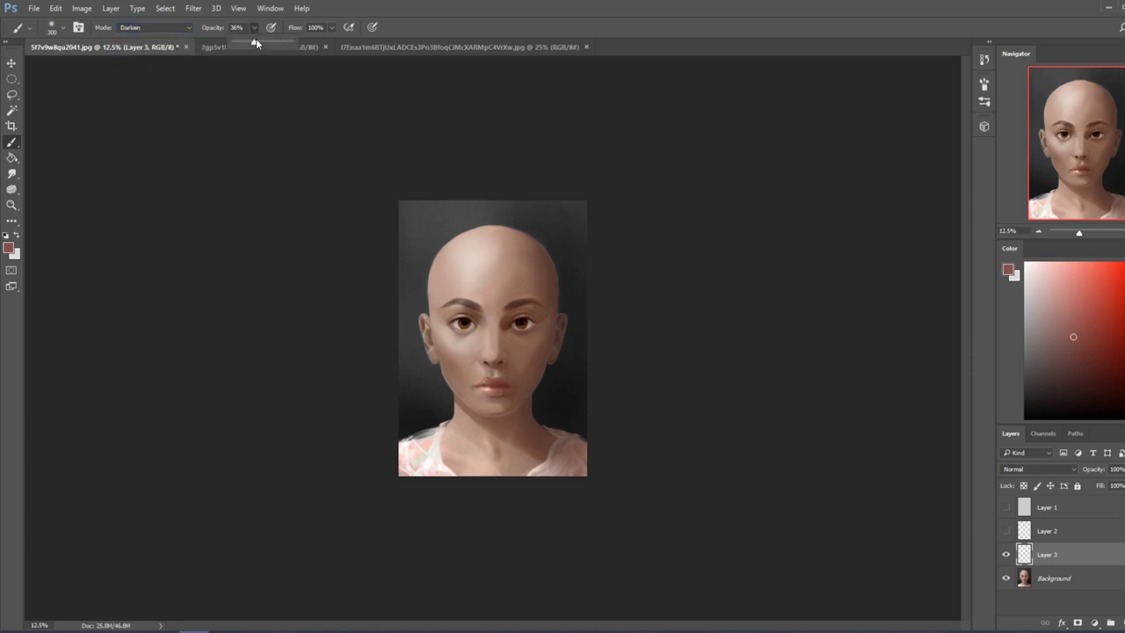
key("5")
key("5")
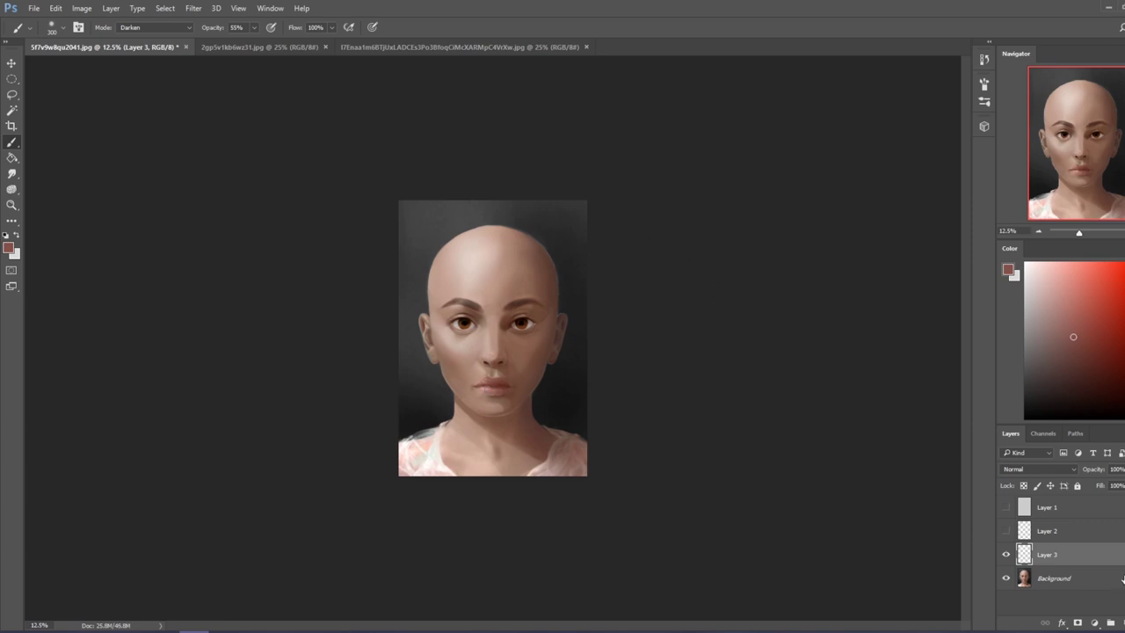
Switch to a pale beige colour in Normal mode with a 30-pixel brush preset.
left_click(1032, 276)
left_click(1039, 275)
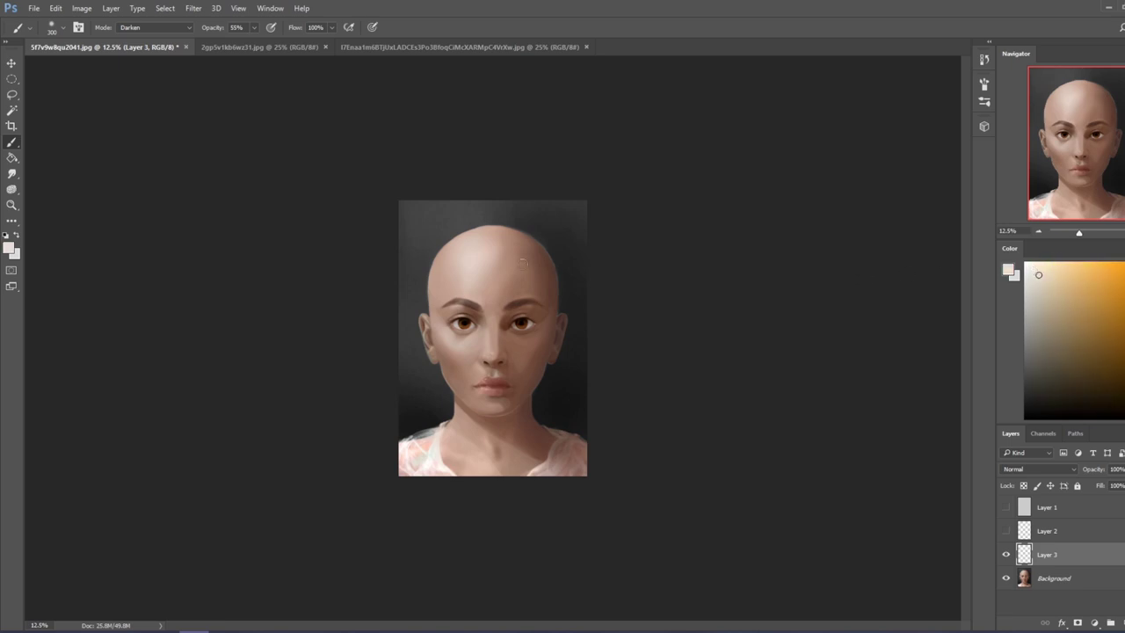
left_click(164, 27)
left_click(158, 45)
left_click(164, 28)
left_click(164, 41)
right_click(505, 294)
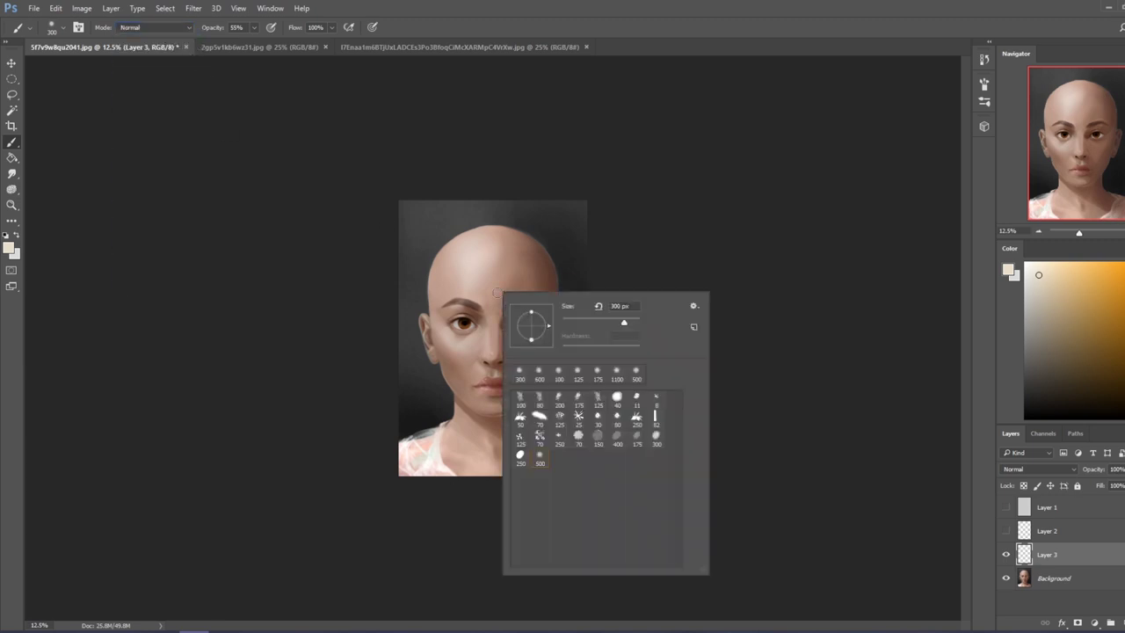
double_click(598, 420)
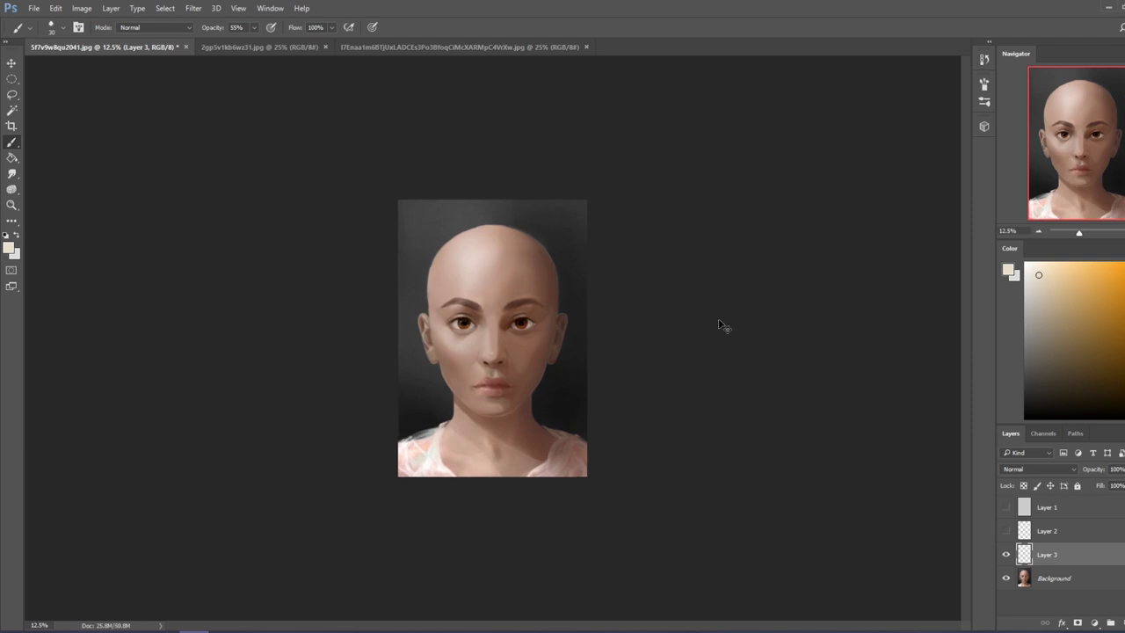
key("ctrl+plus")
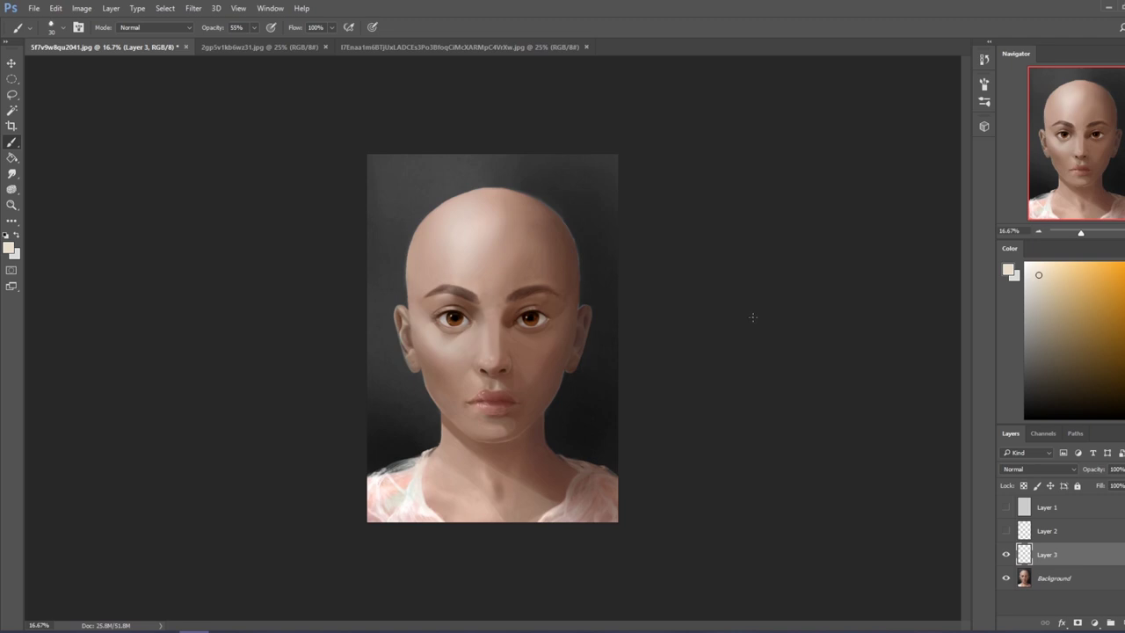
key("ctrl+minus")
key("ctrl+minus")
Flatten the image into a single Background layer, discarding hidden layers.
right_click(1059, 559)
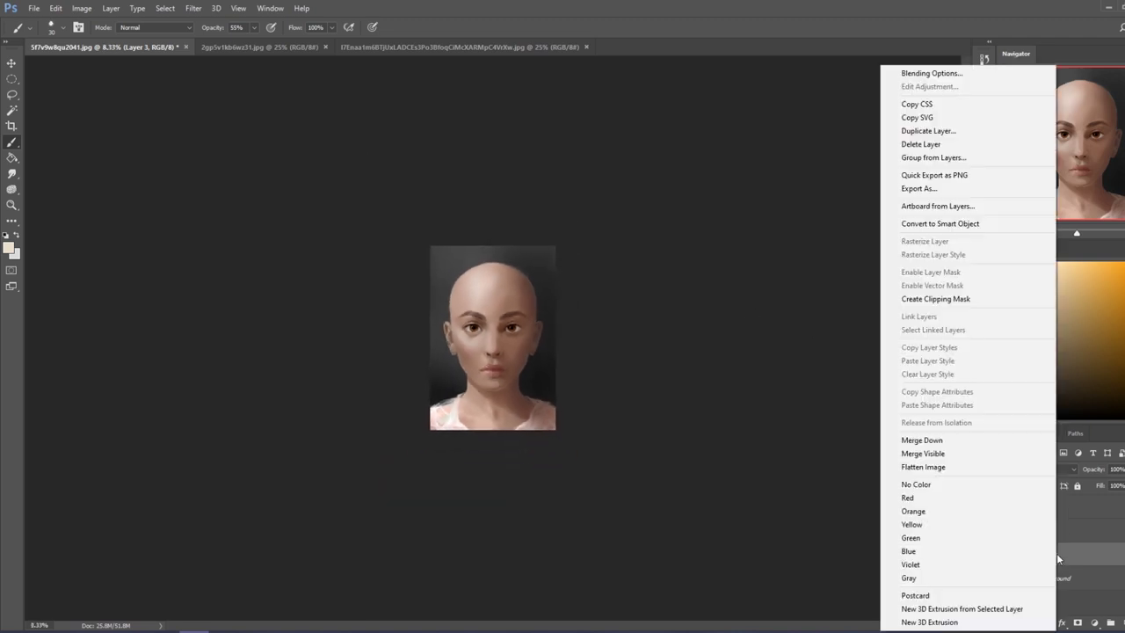
left_click(994, 466)
left_click(495, 236)
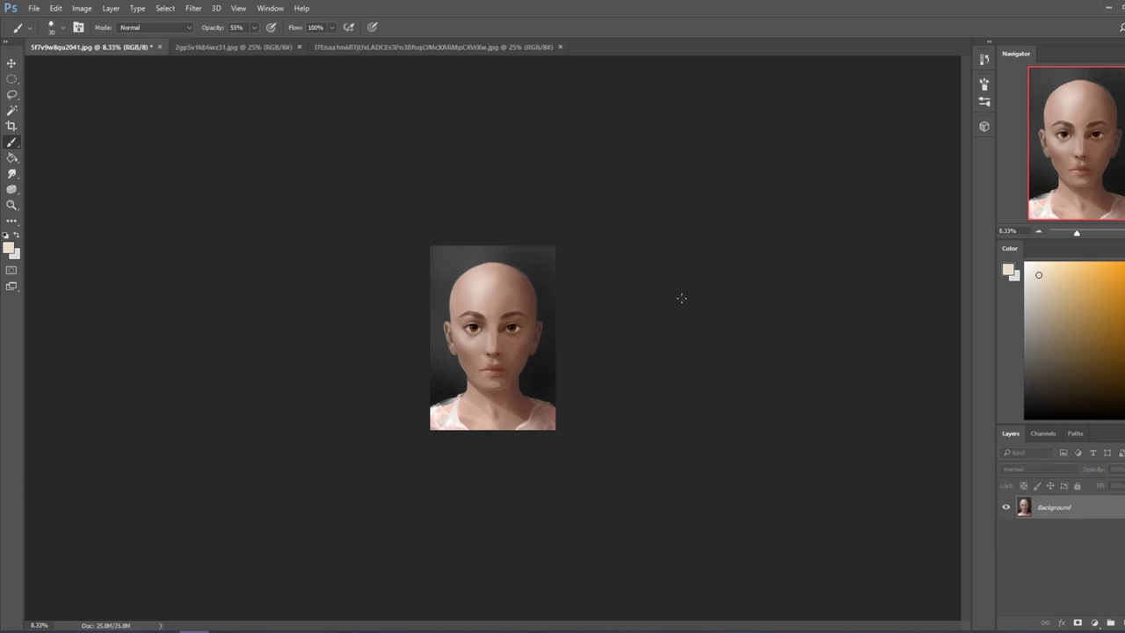
key("ctrl+plus")
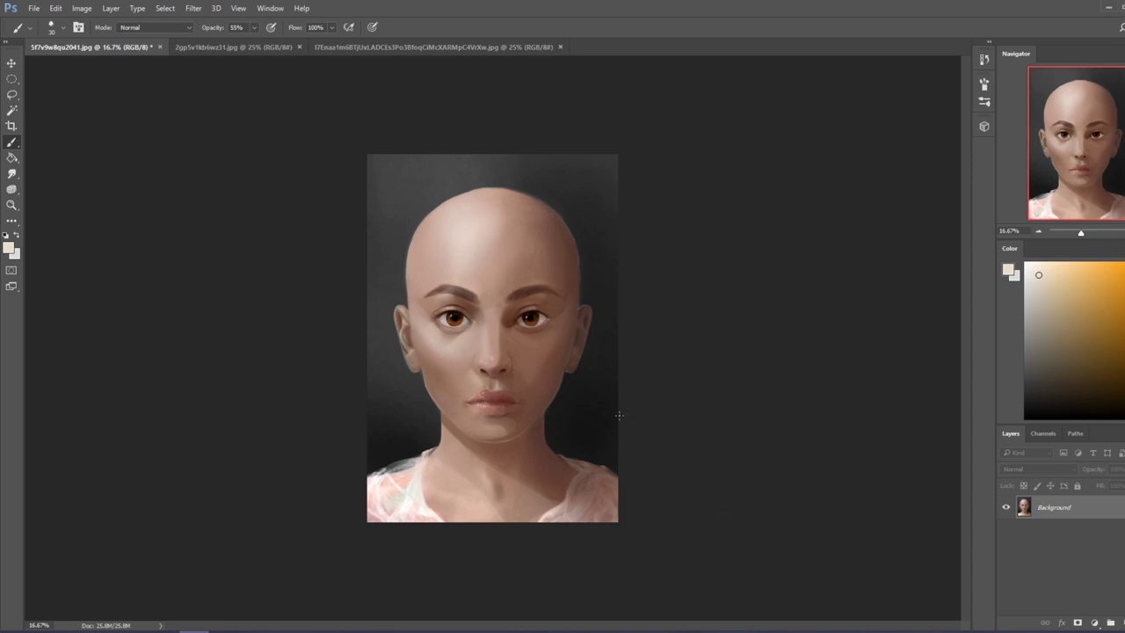
Select the entire canvas and show the History panel.
key("ctrl+a")
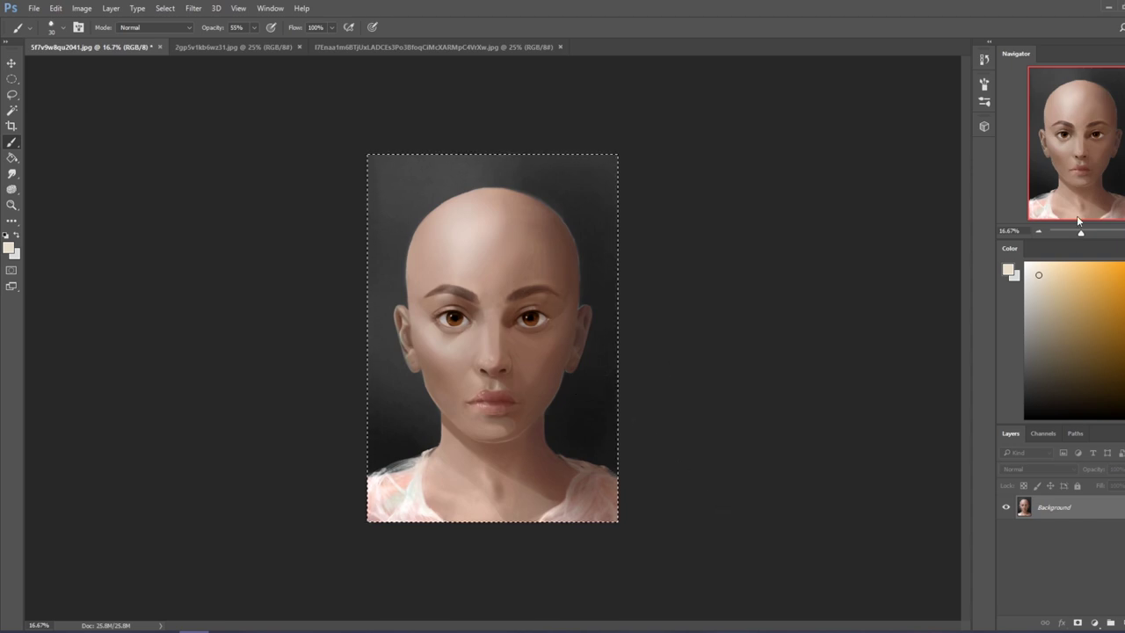
left_click(984, 60)
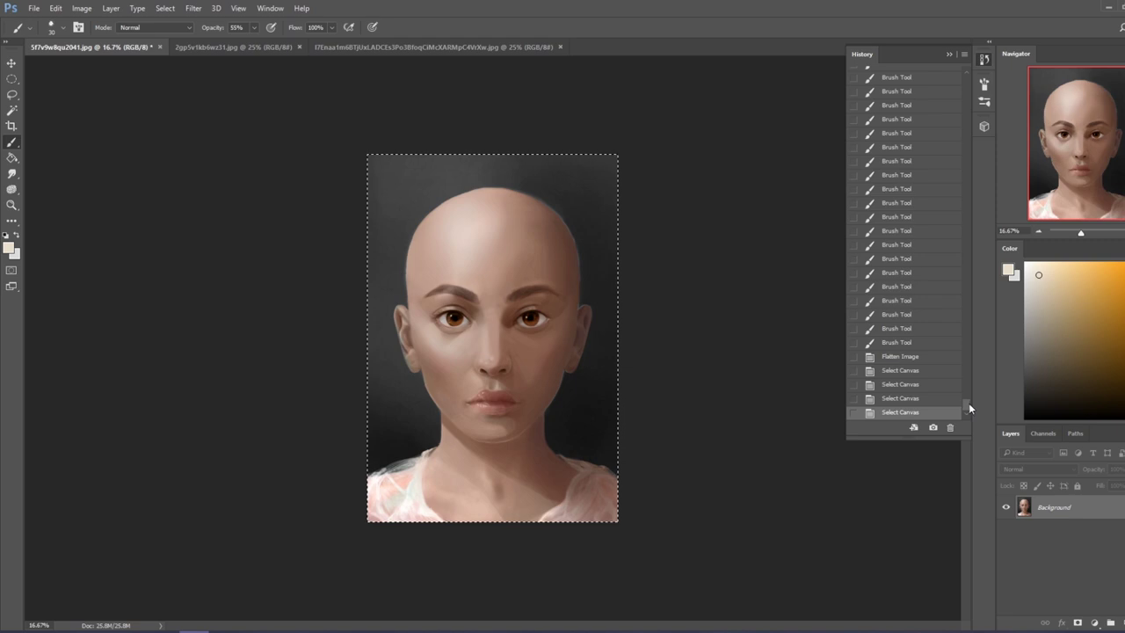
left_click_drag(965, 401, 965, 74)
Revert the portrait to its original history snapshot and zoom to 25%.
left_click(900, 77)
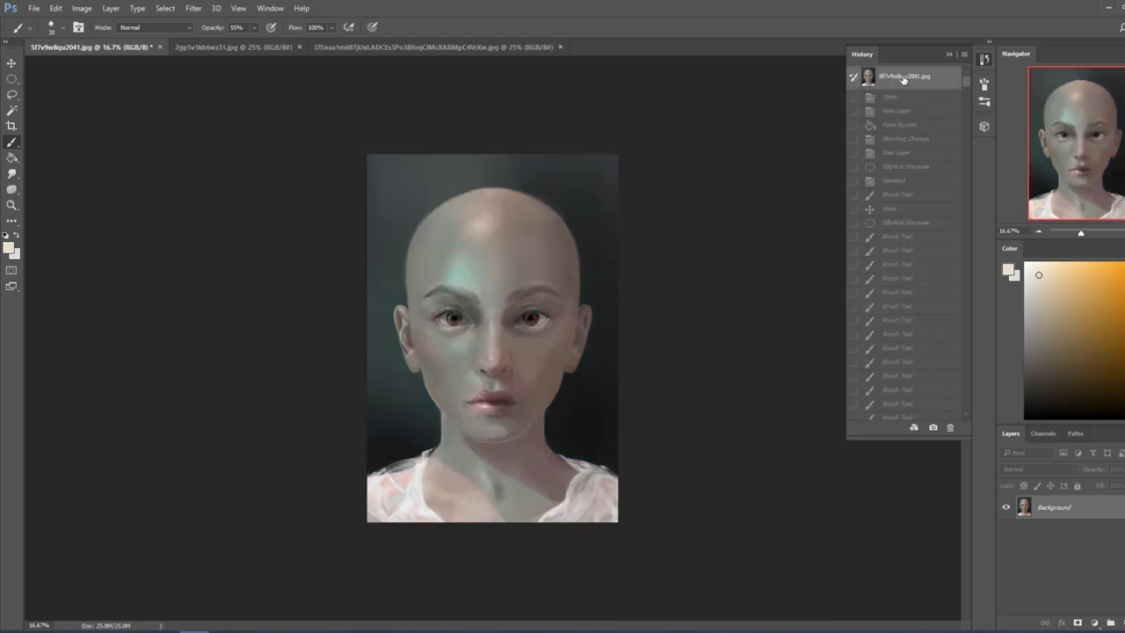
left_click(949, 54)
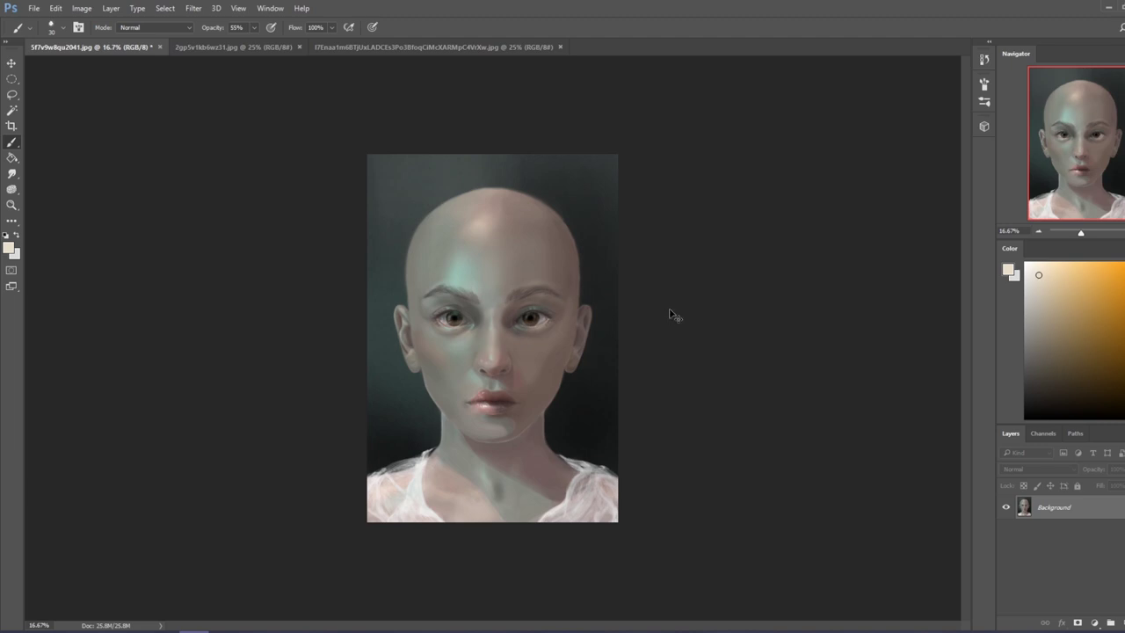
key("ctrl+plus")
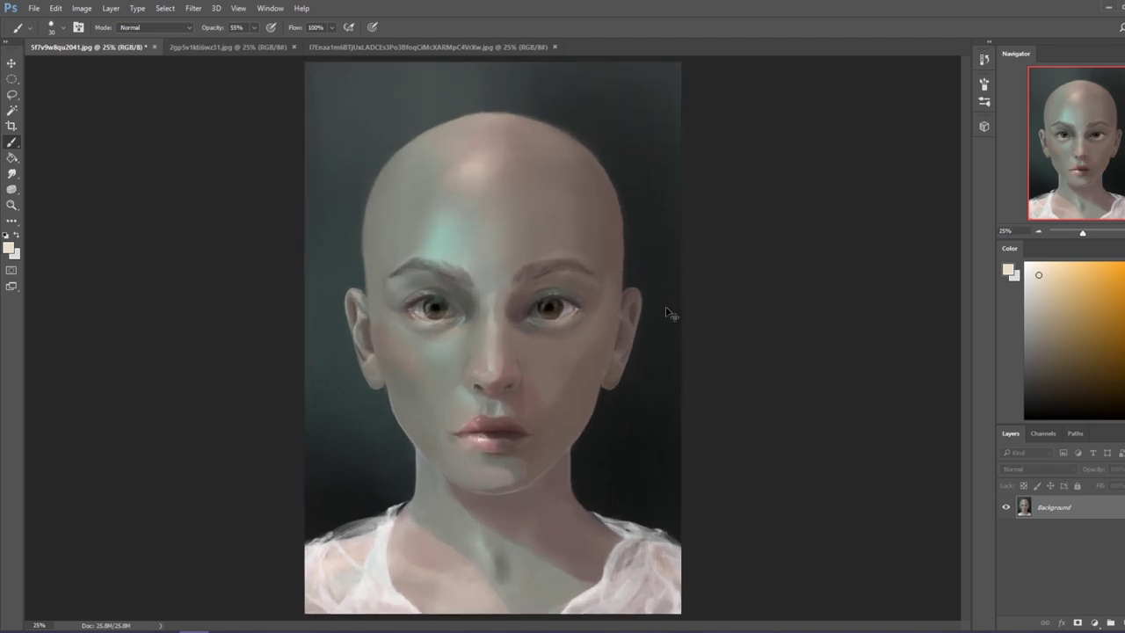
Paste the warm portrait as Layer 1, hide it, and zoom out and back in to compare.
key("ctrl+v")
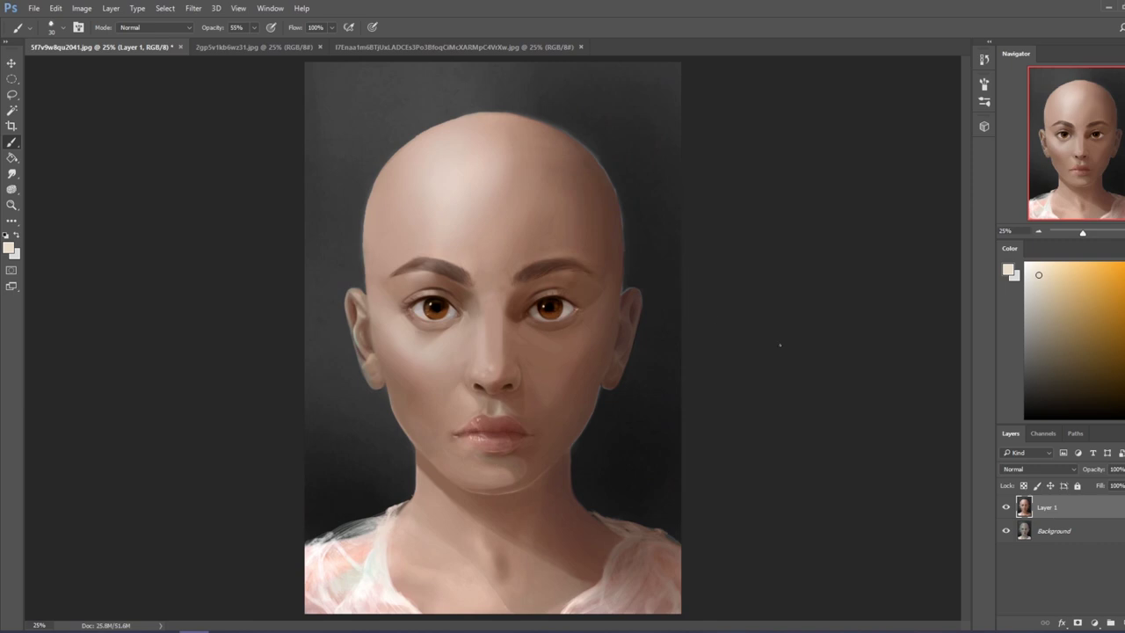
left_click(1006, 508)
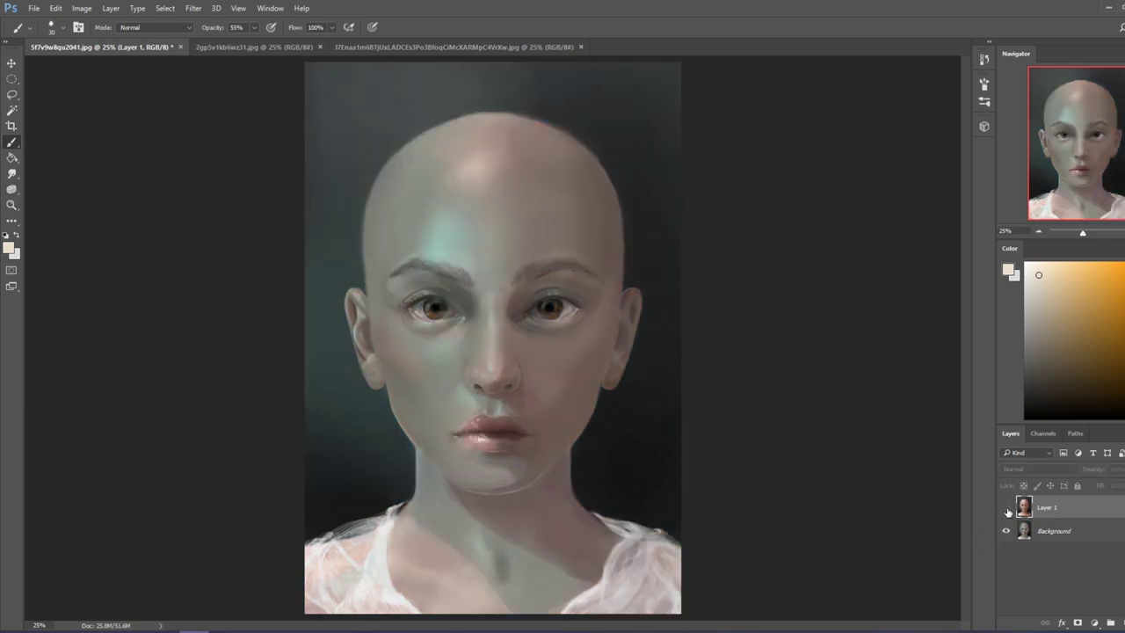
key("ctrl+minus")
key("ctrl+minus")
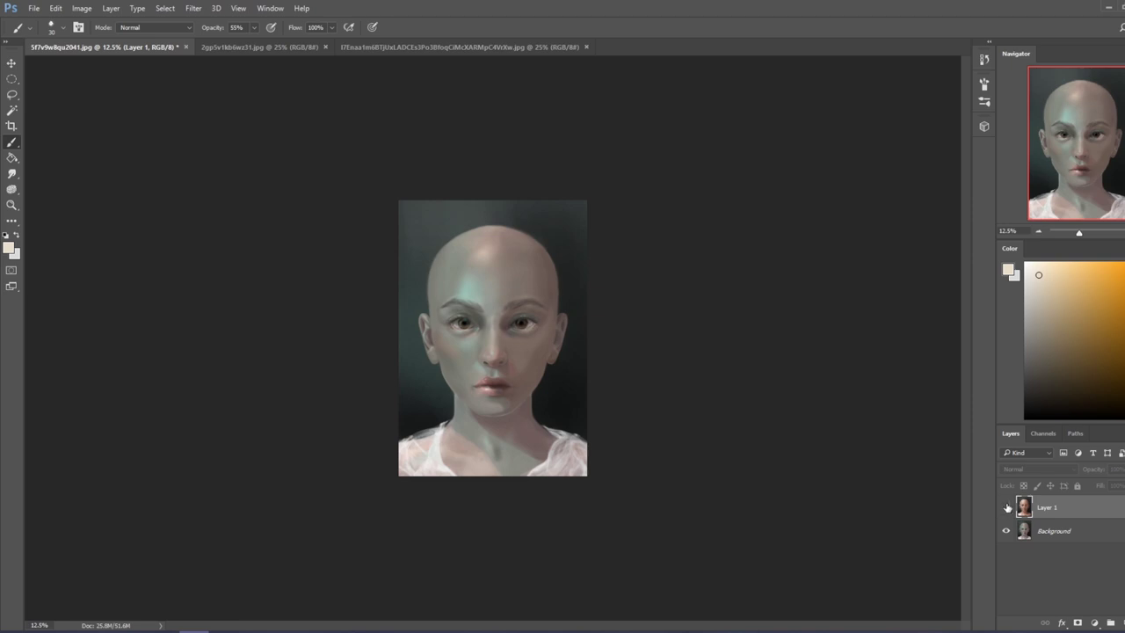
key("ctrl+plus")
key("ctrl+plus")
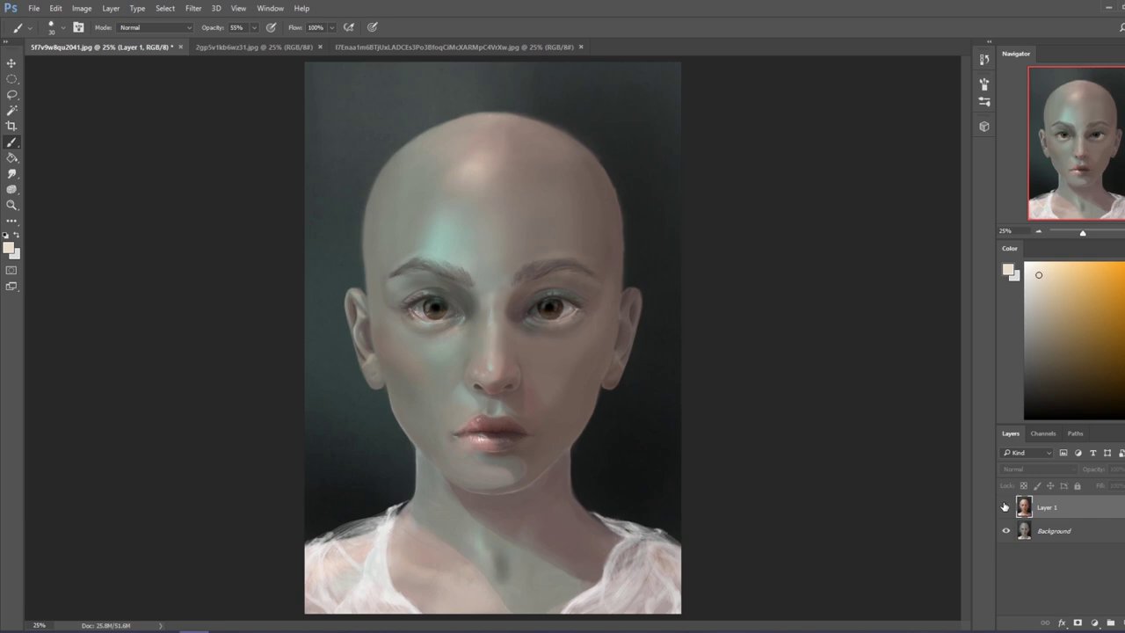
Show Layer 1 again, then switch to Chrome's 'bad guy disney' image results.
left_click(1005, 507)
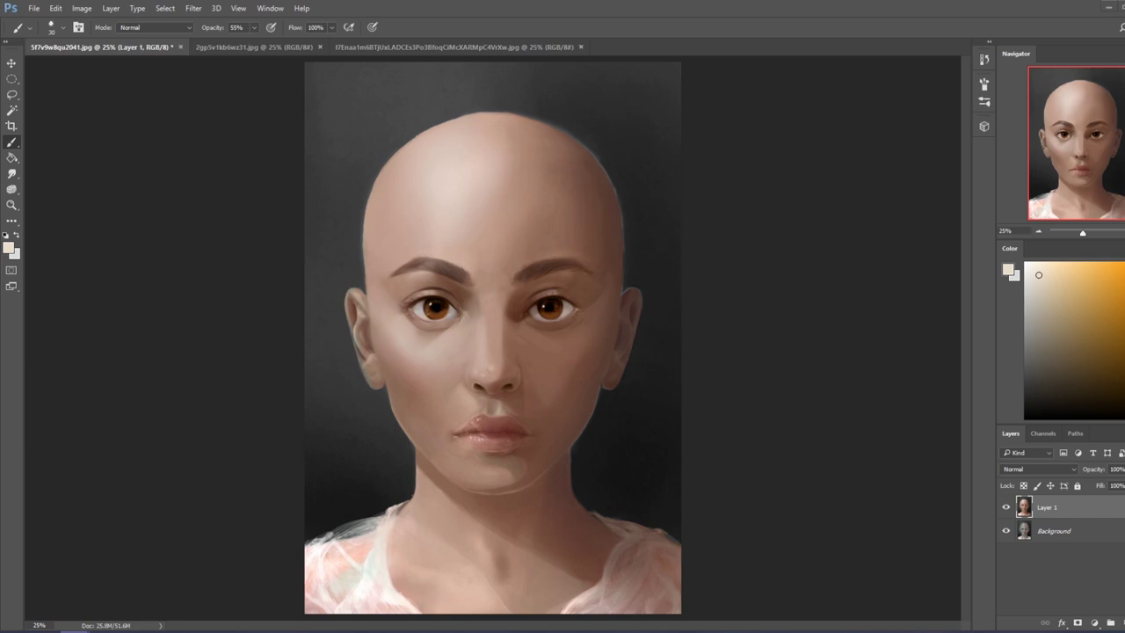
key("alt+Tab")
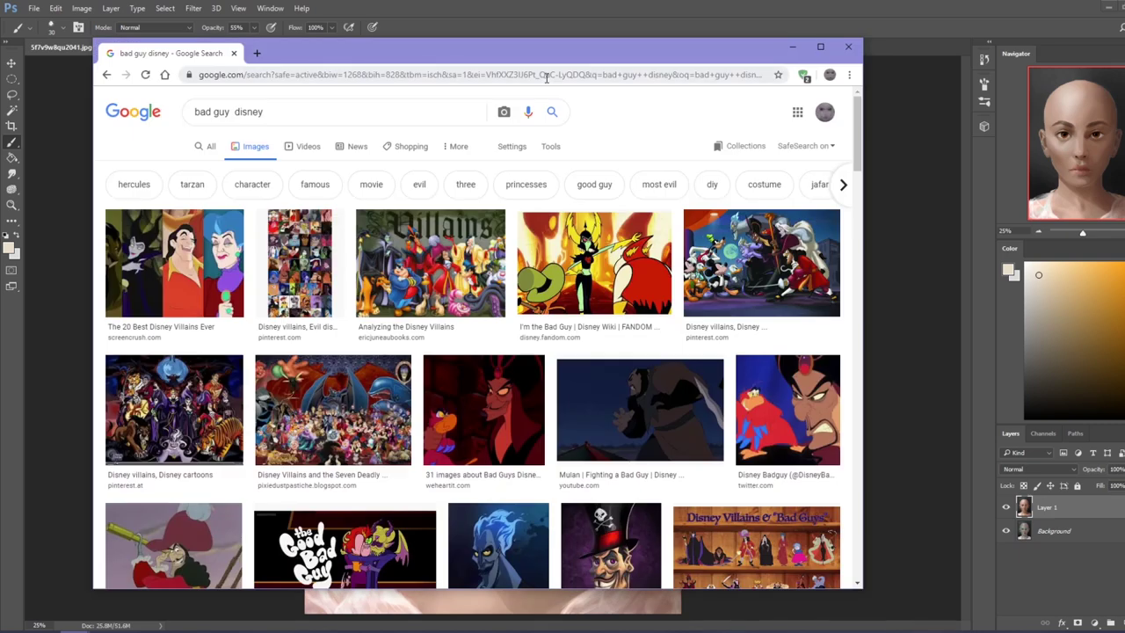
Maximize Chrome and preview The 20 Best Disney Villains, I'm the Bad Guy, The Good Bad Guy, and Analyzing the Disney Villains.
scroll(635, 334, "down", 3)
scroll(639, 334, "down", 6)
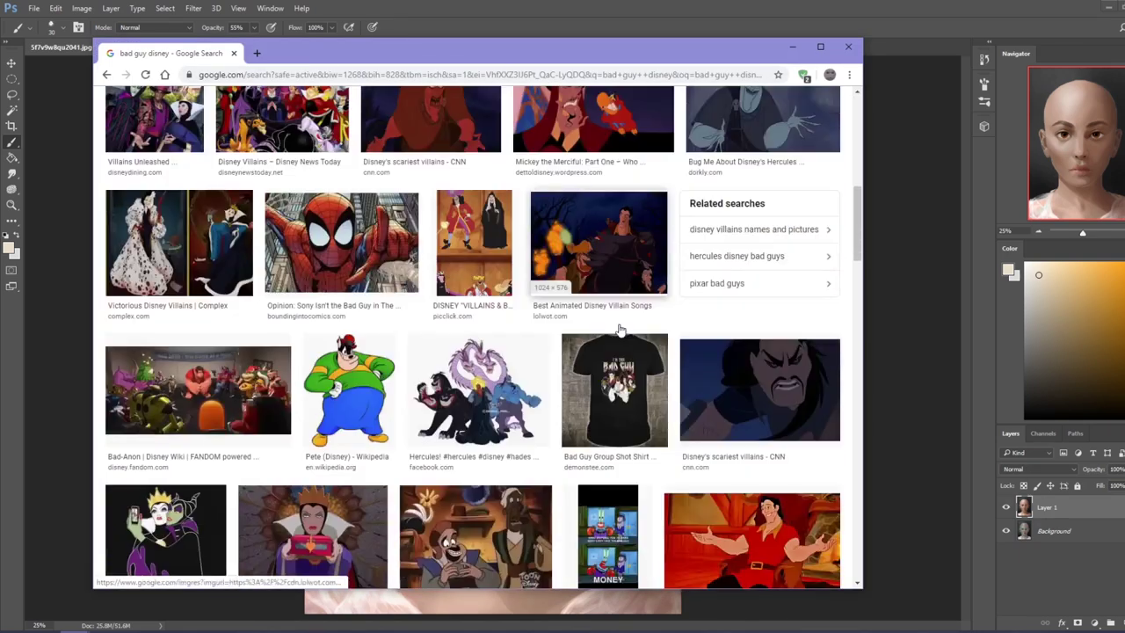
scroll(621, 329, "up", 10)
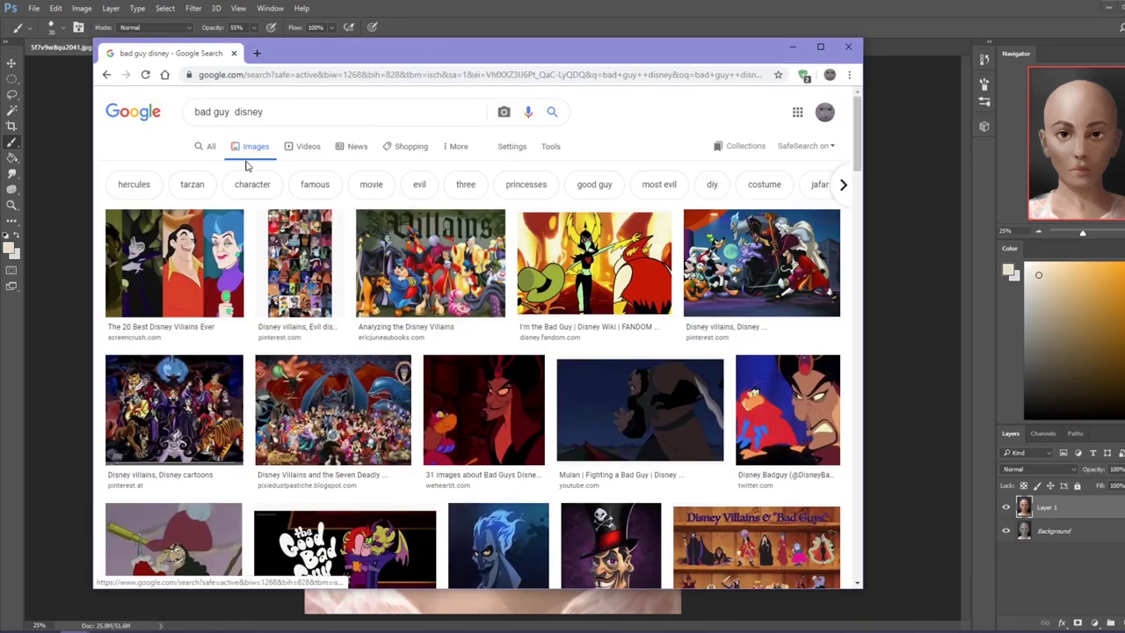
left_click(240, 283)
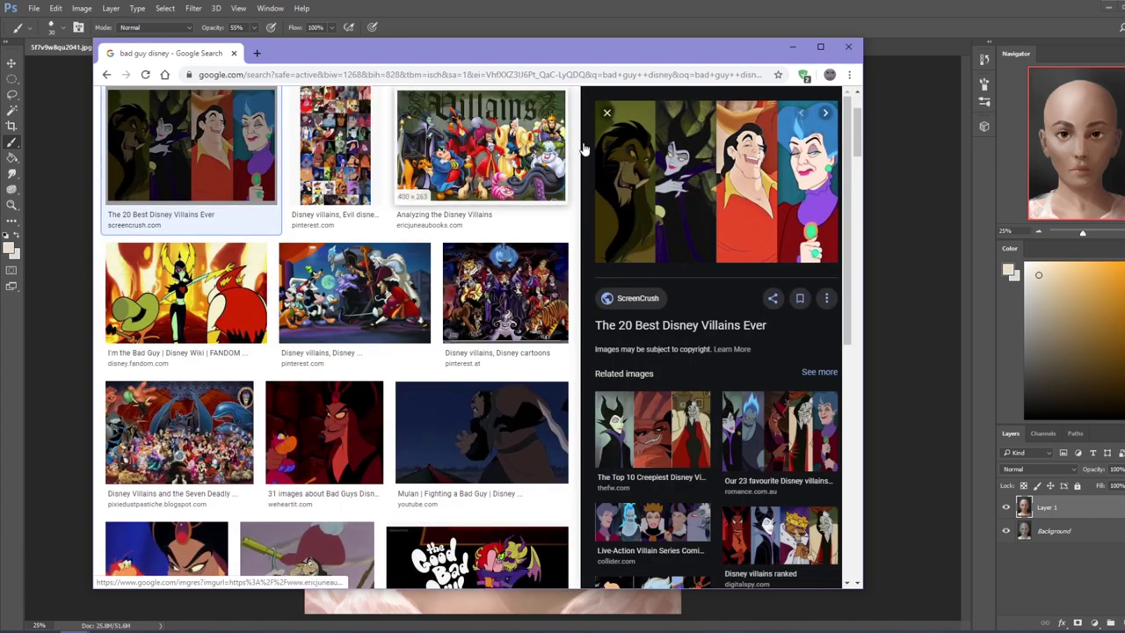
left_click(820, 45)
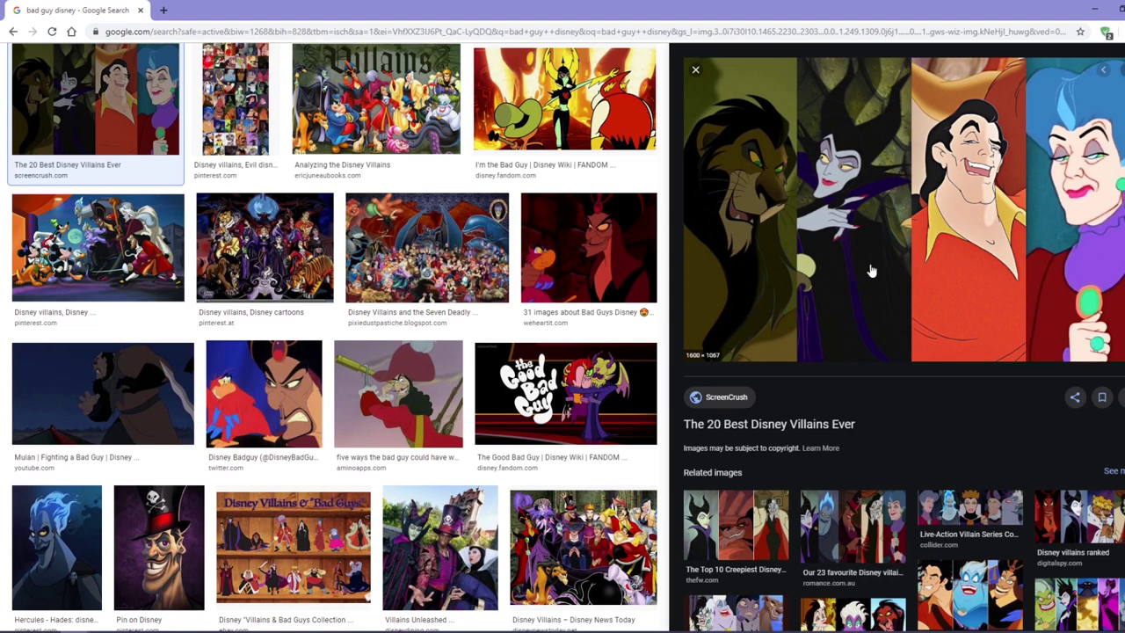
left_click(564, 101)
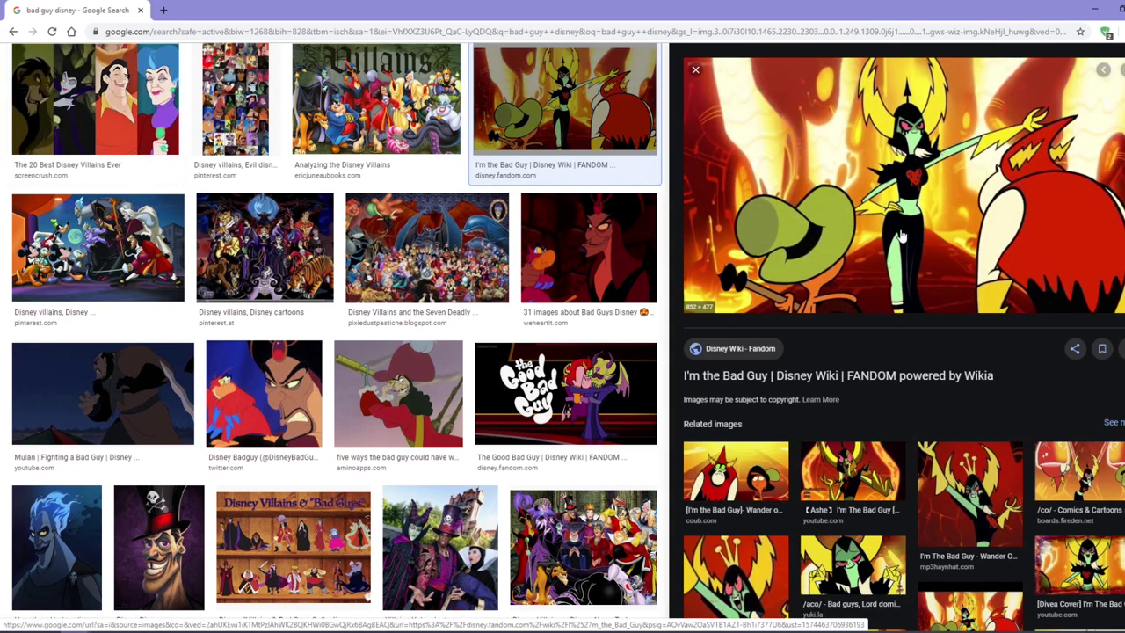
scroll(951, 296, "down", 2)
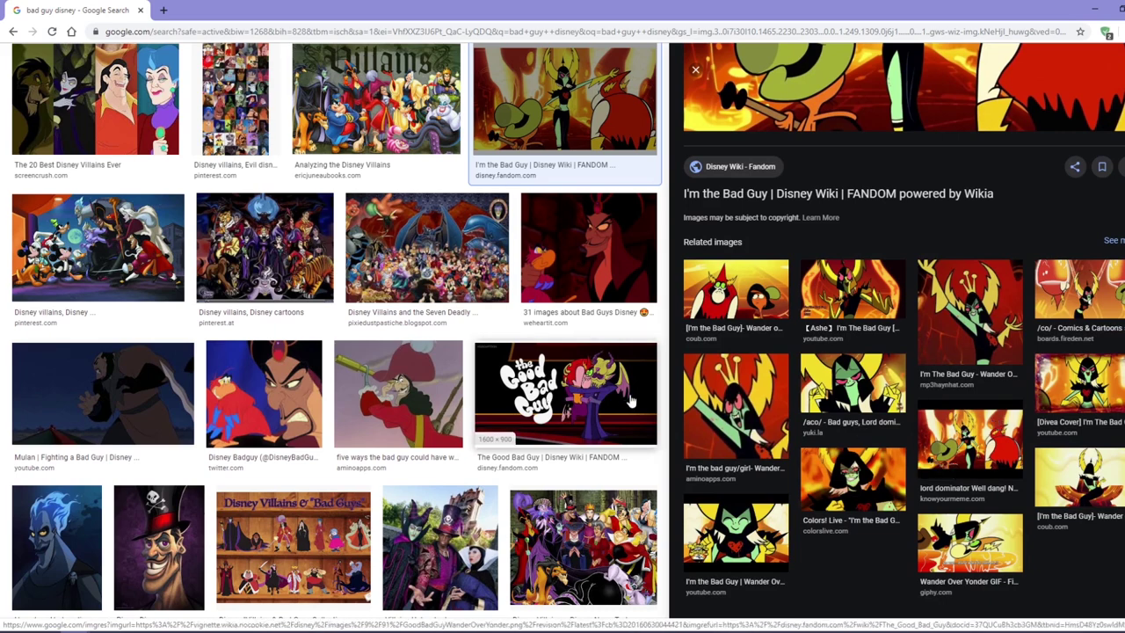
scroll(606, 448, "up", 1)
left_click(606, 444)
scroll(615, 421, "down", 1)
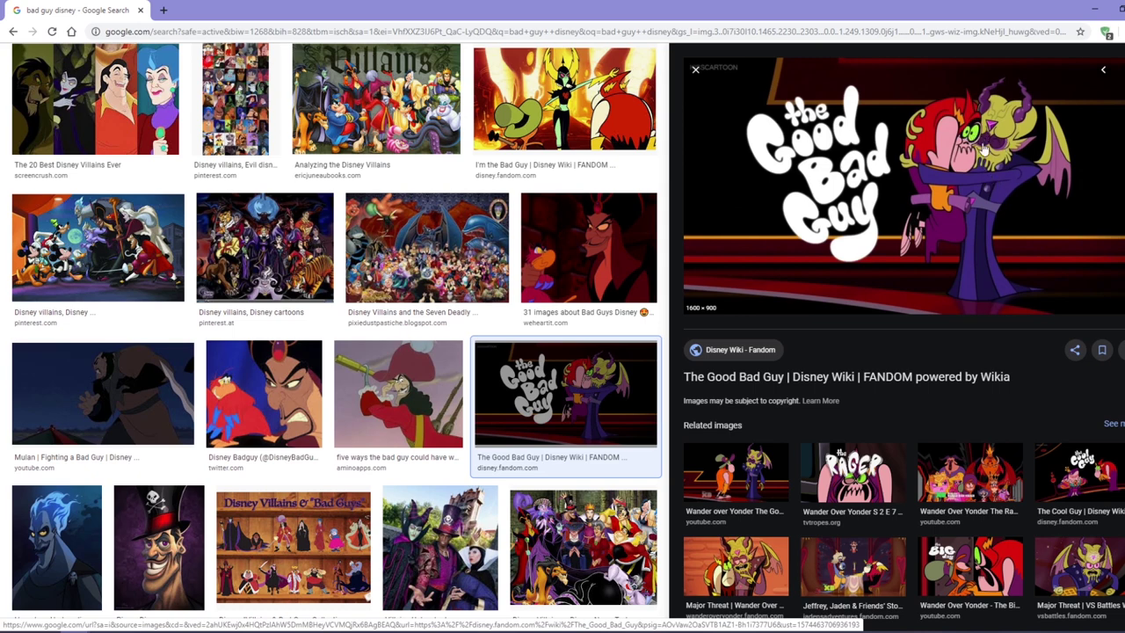
left_click(426, 132)
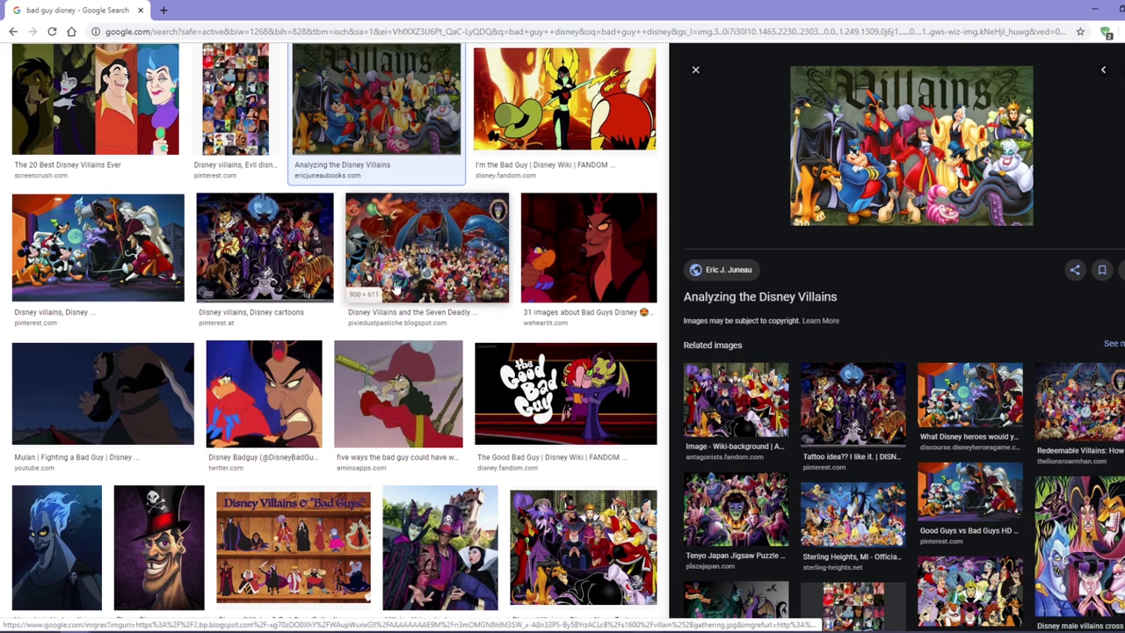
scroll(527, 386, "up", 2)
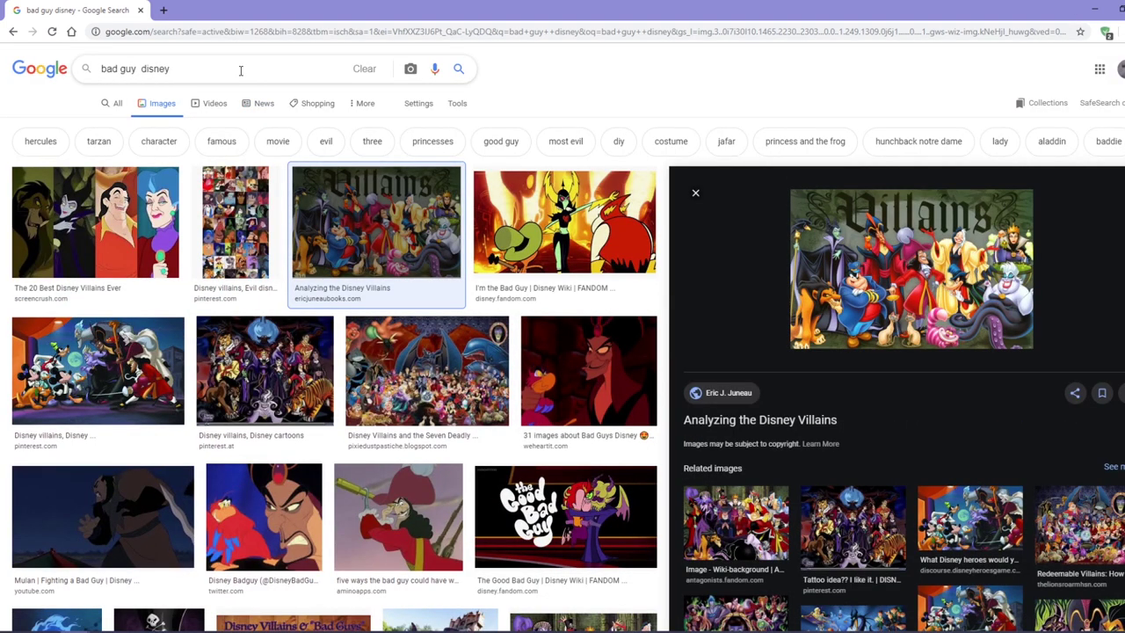
Search Google Images for 'geenie jafaar', then go back to the bad guy disney results.
left_click_drag(171, 69, 102, 70)
type("e")
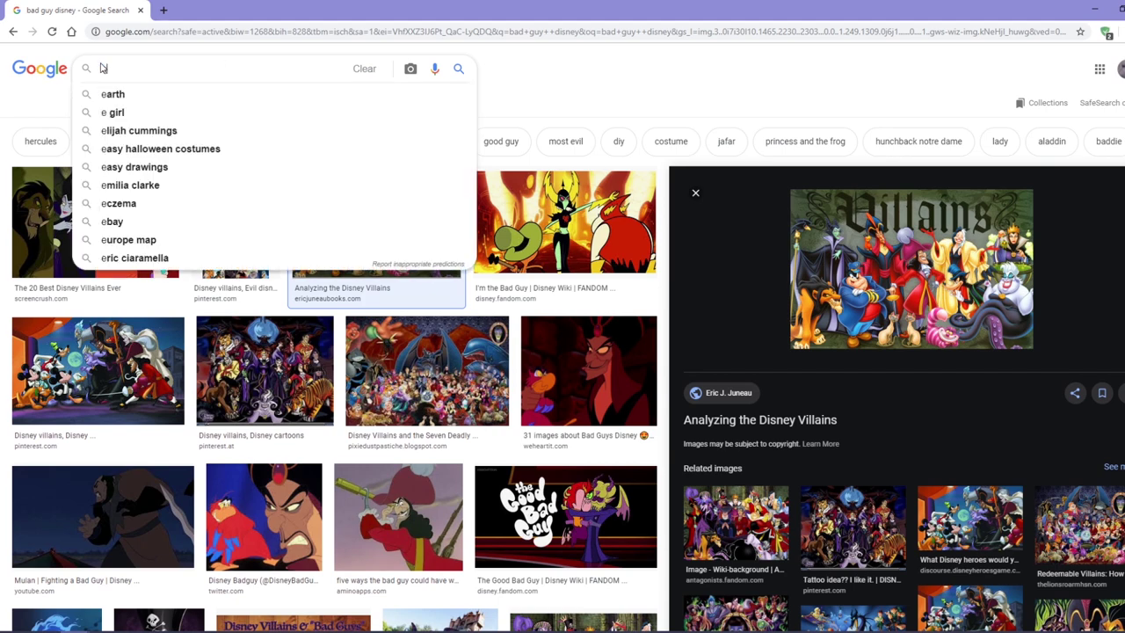
key("BackSpace")
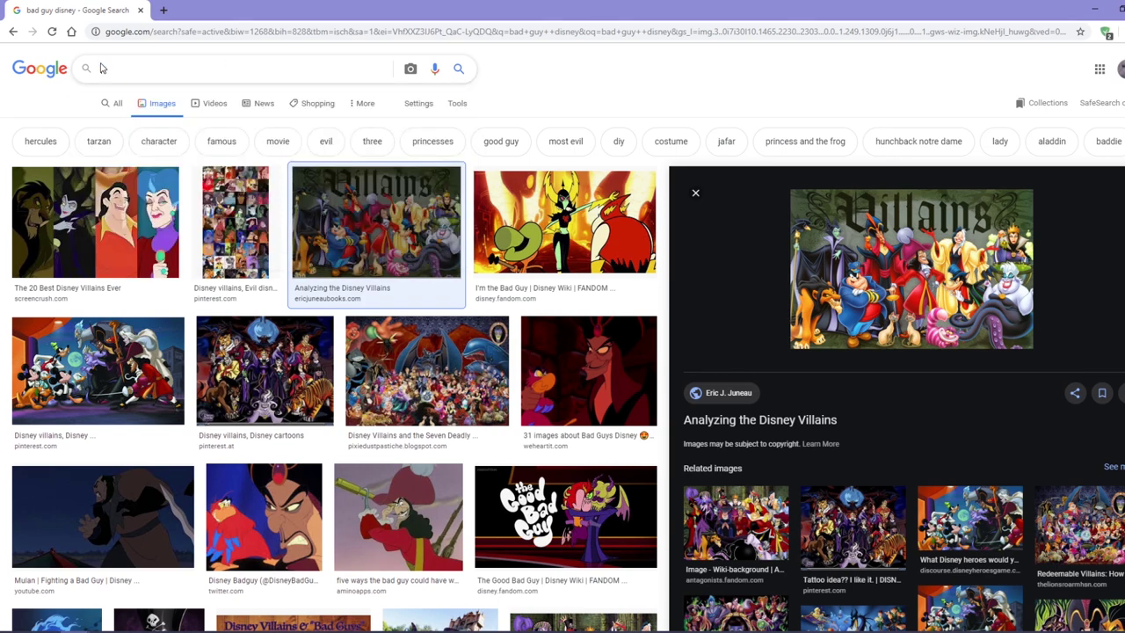
type("geenie jafaar")
key("Return")
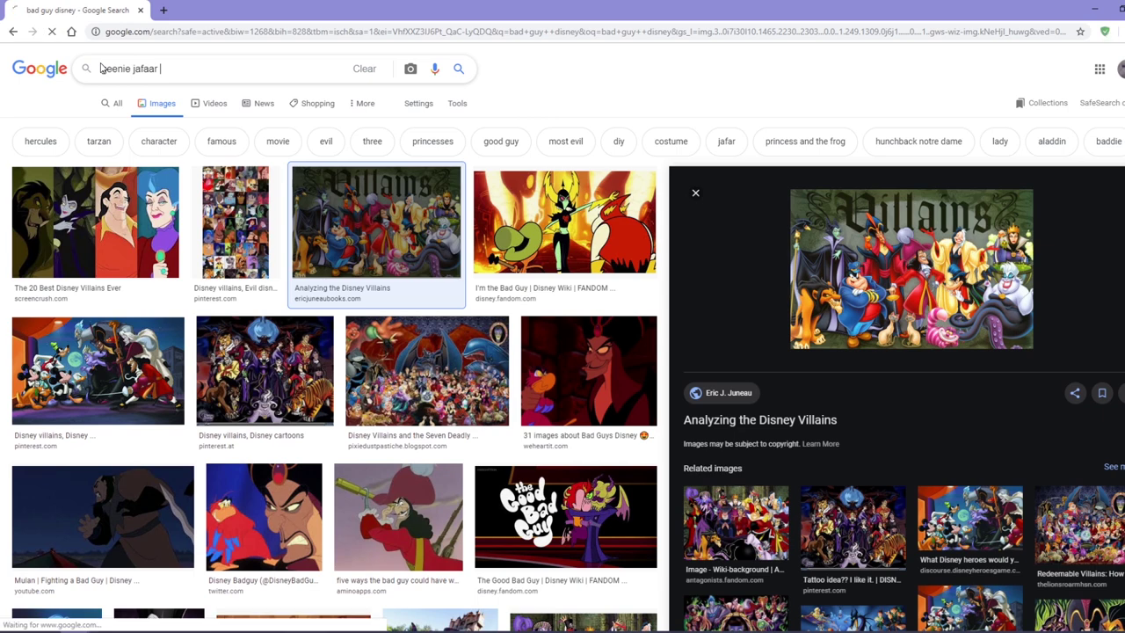
scroll(153, 189, "down", 1)
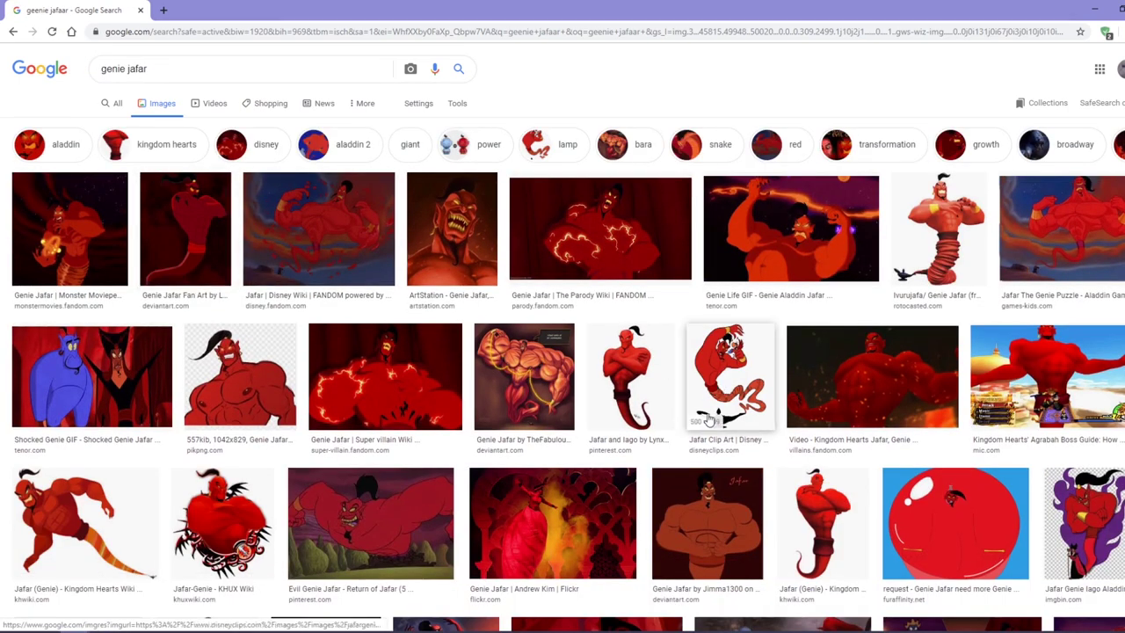
left_click(13, 33)
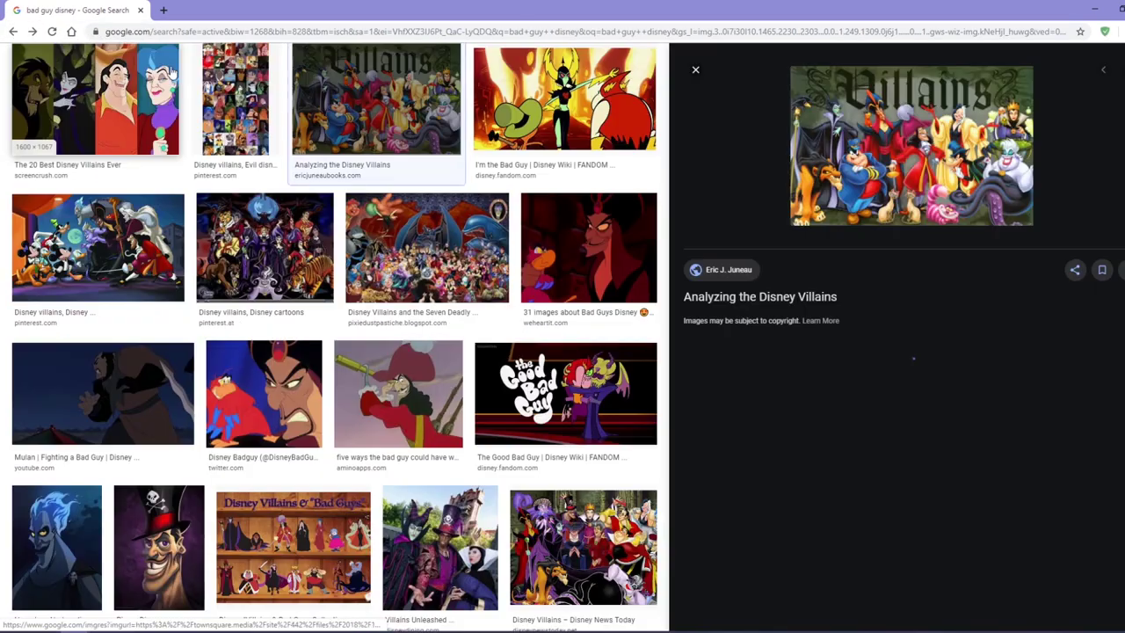
scroll(202, 114, "up", 2)
Search 'hades disney', preview the Disney Heroes and Tumblr Hades images, then minimize Chrome.
left_click_drag(170, 68, 110, 69)
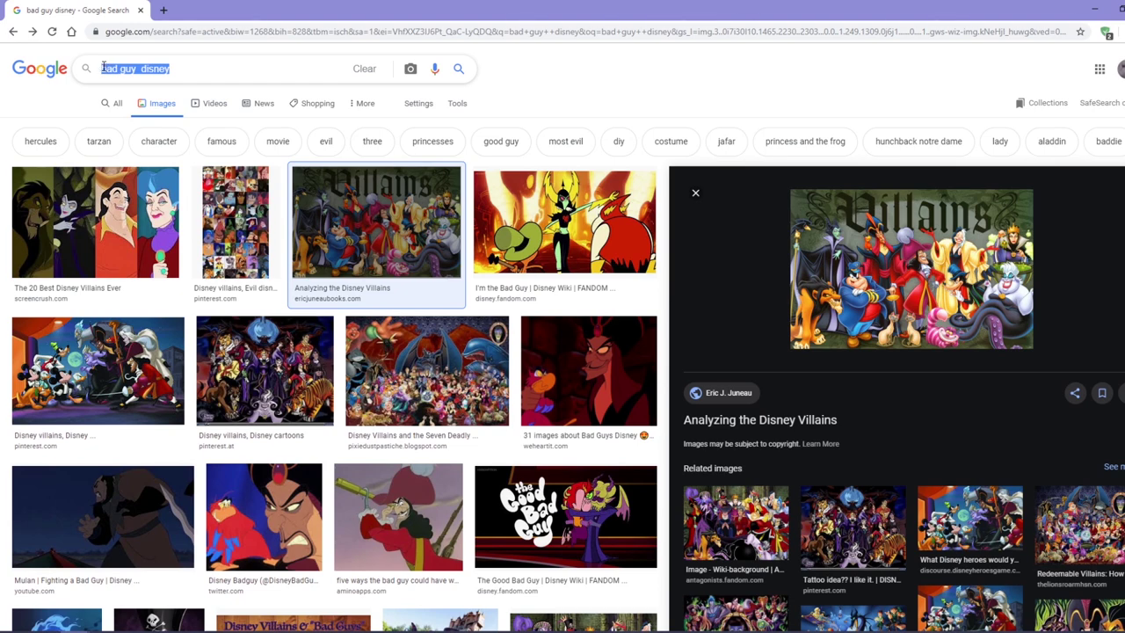
key("BackSpace")
type("hades disne")
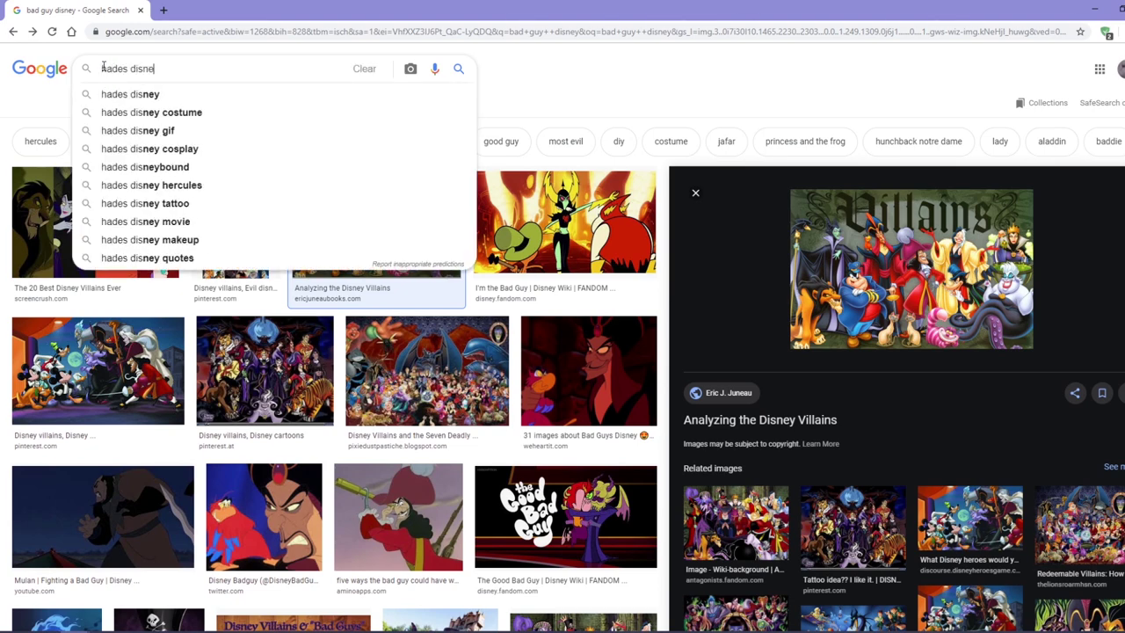
type("y")
key("Return")
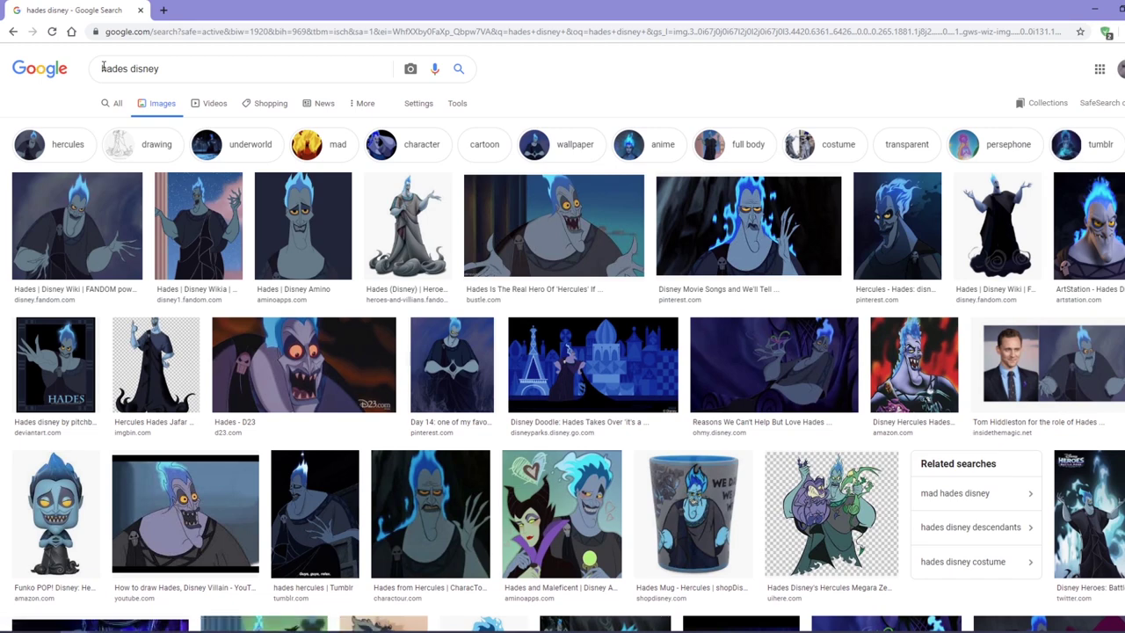
scroll(615, 387, "down", 3)
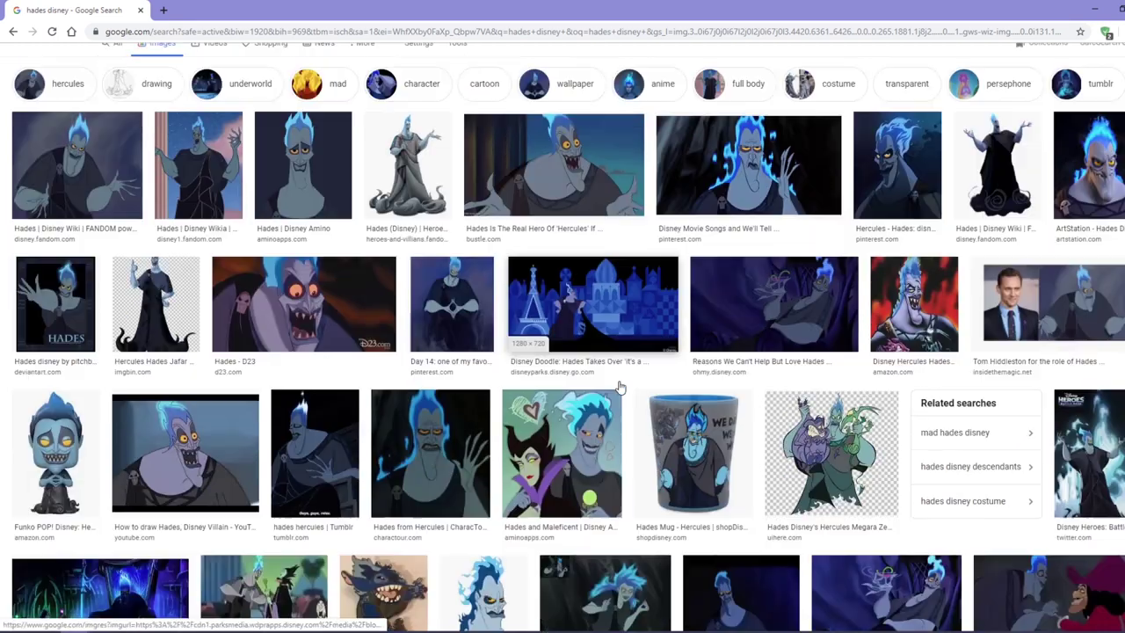
left_click(1089, 276)
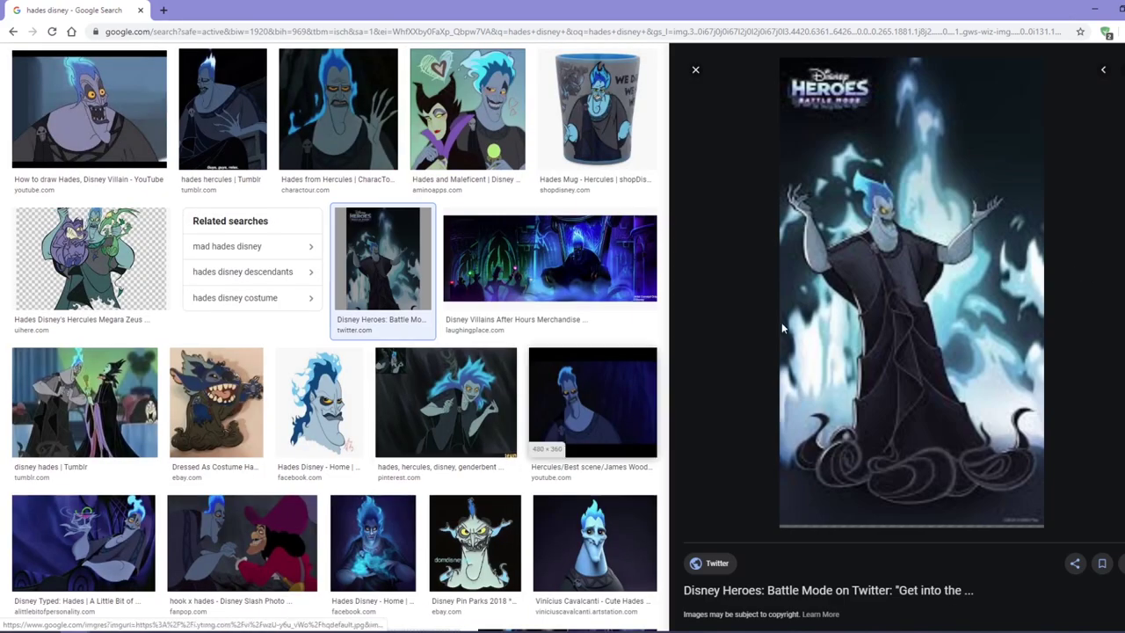
scroll(540, 352, "down", 2)
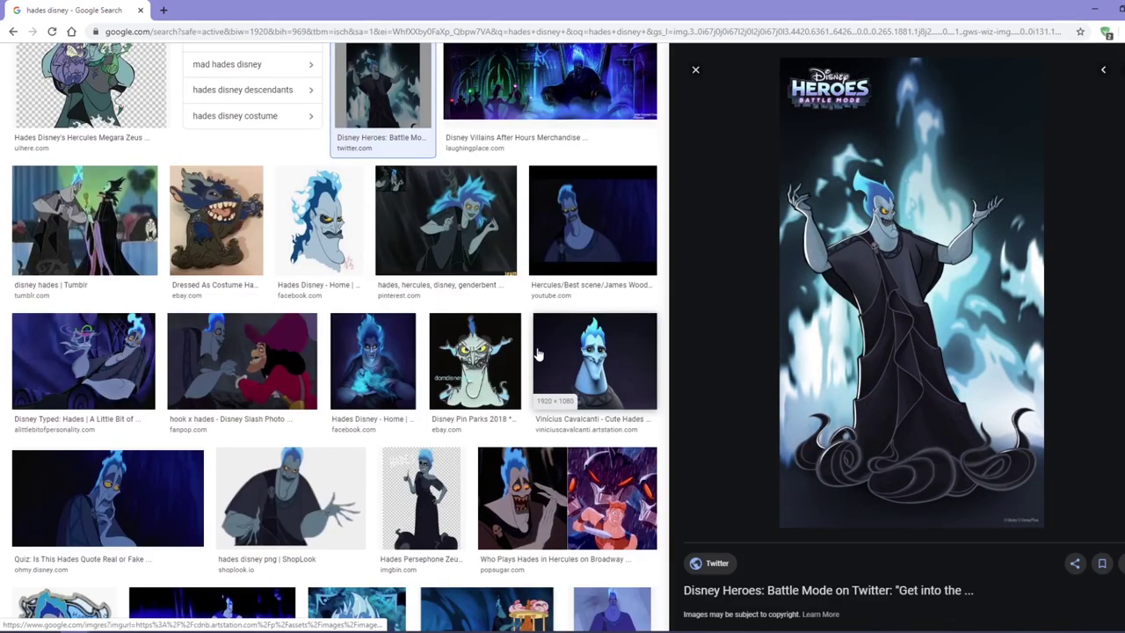
left_click(121, 180)
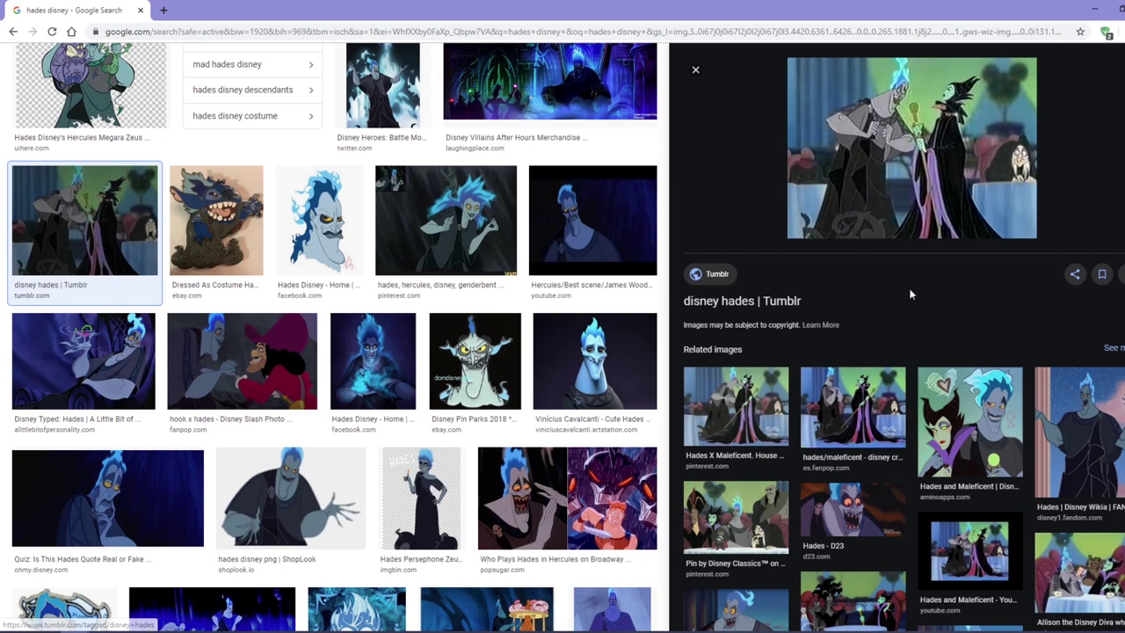
scroll(902, 286, "down", 2)
scroll(478, 396, "down", 3)
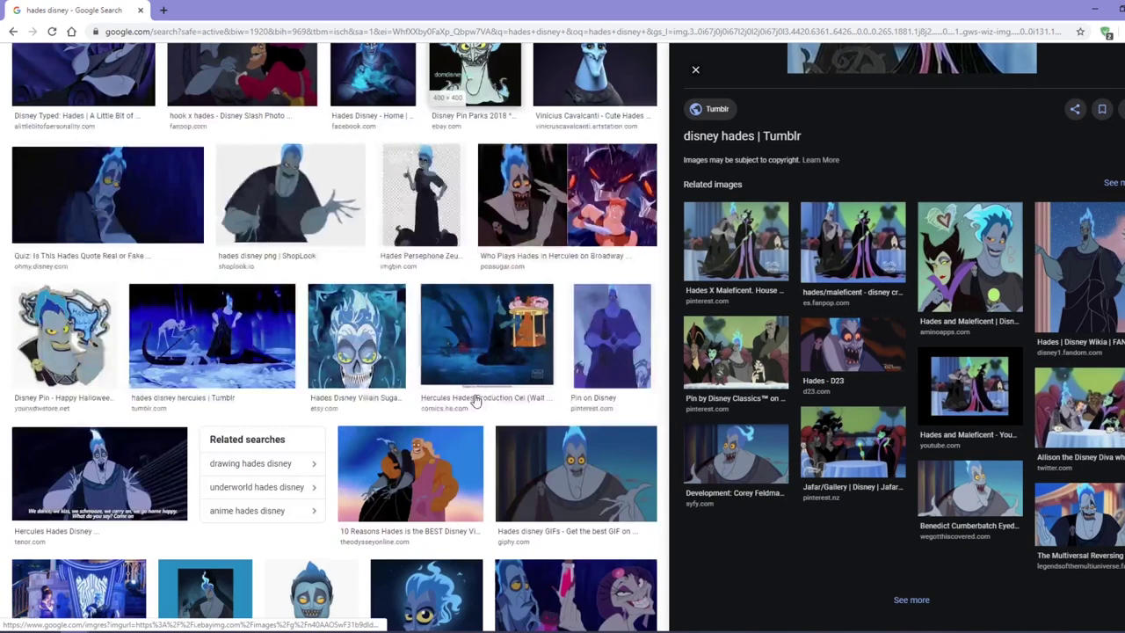
left_click(1086, 11)
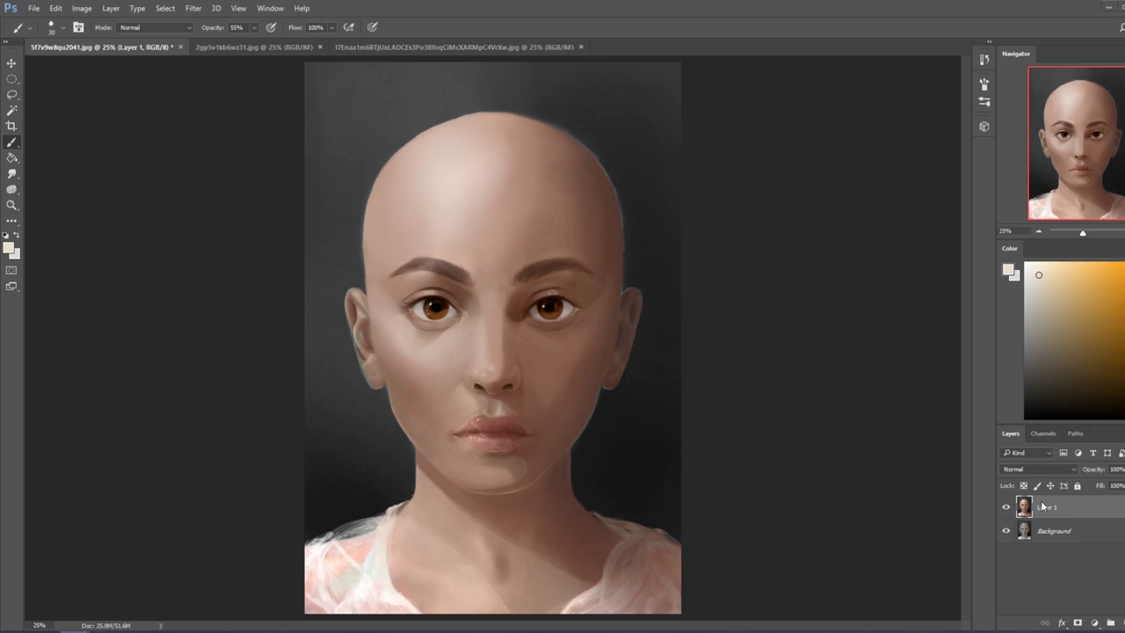
left_click(1005, 508)
left_click(1044, 527)
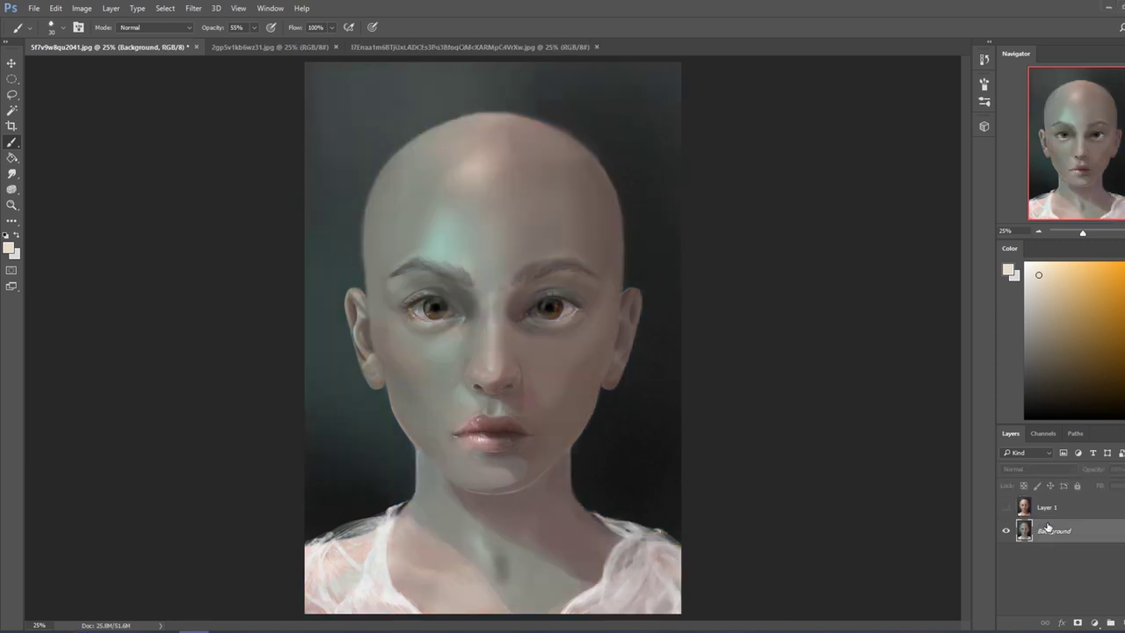
key("ctrl+u")
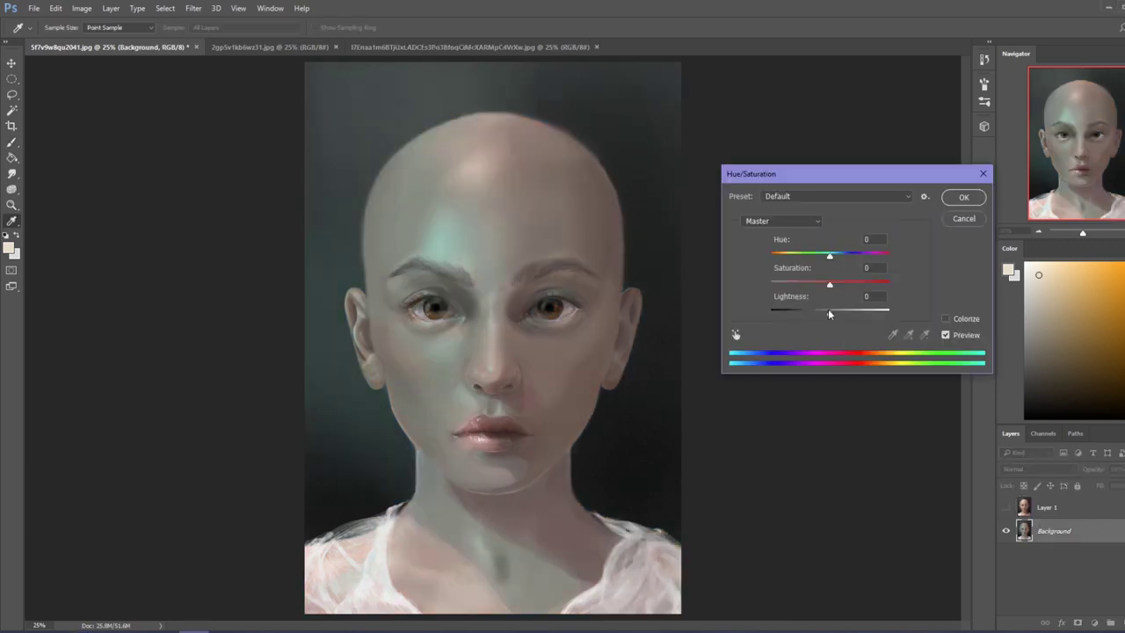
left_click_drag(830, 285, 868, 285)
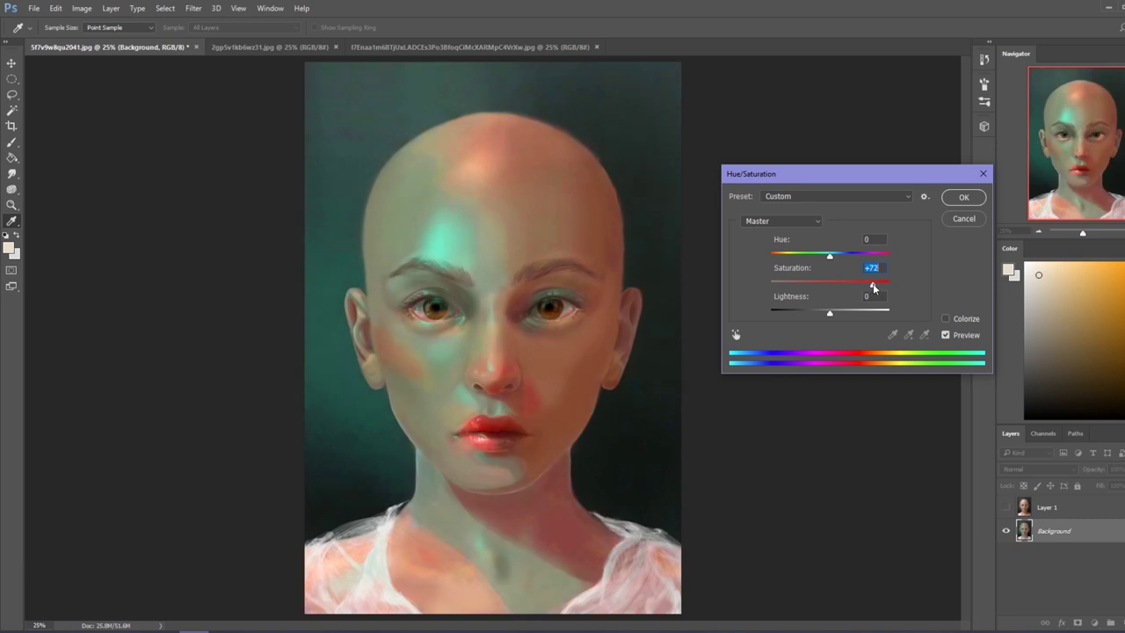
left_click_drag(872, 286, 895, 288)
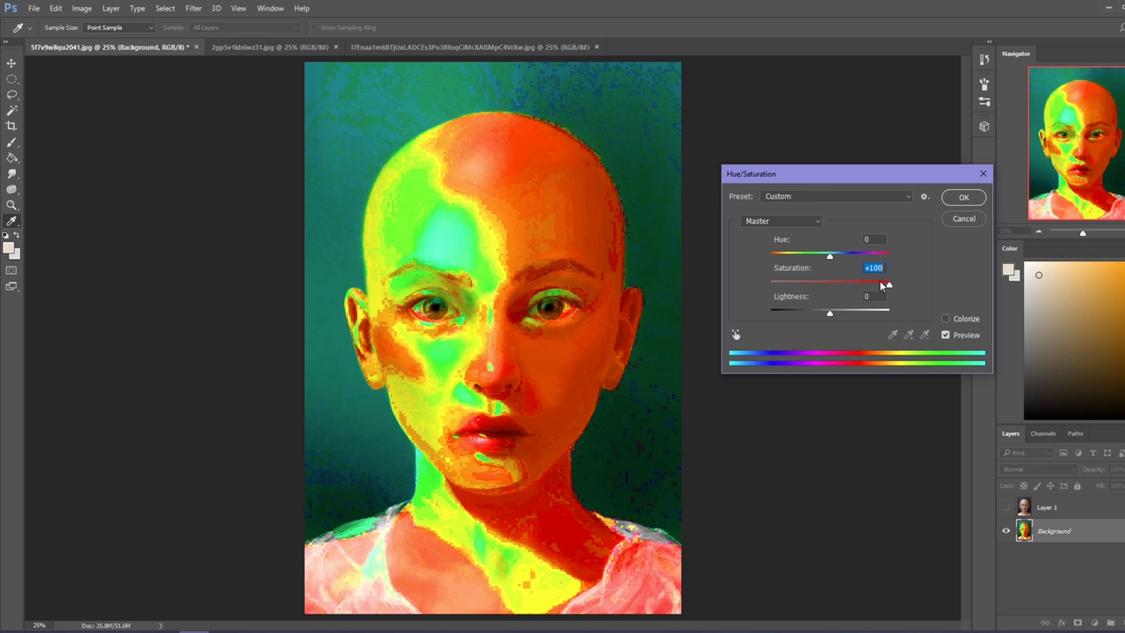
type("0")
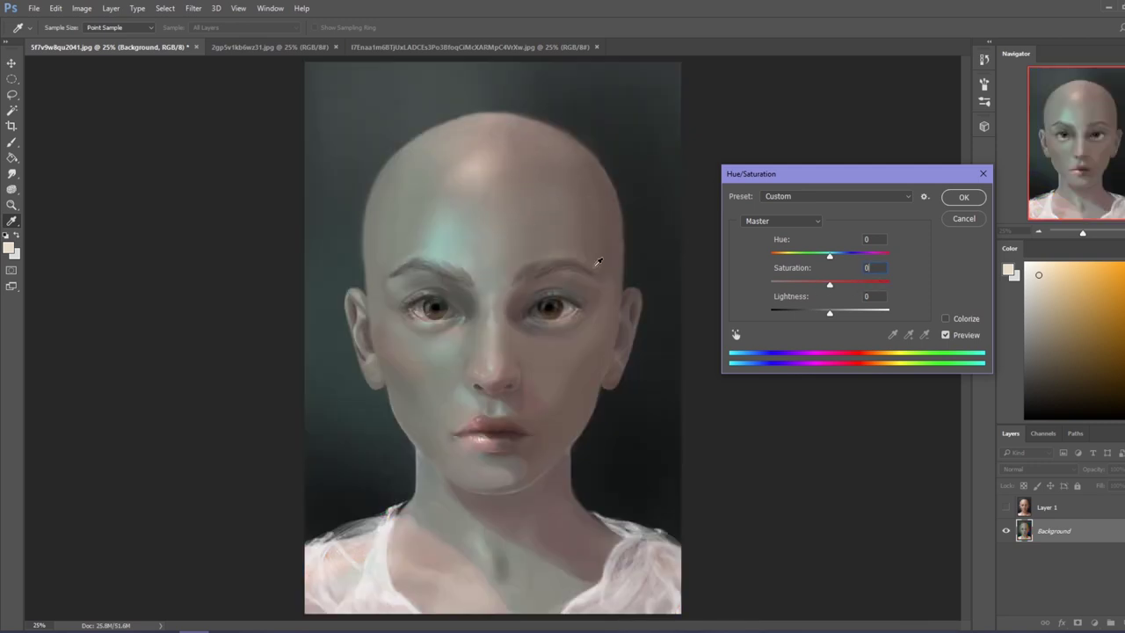
left_click_drag(830, 286, 892, 291)
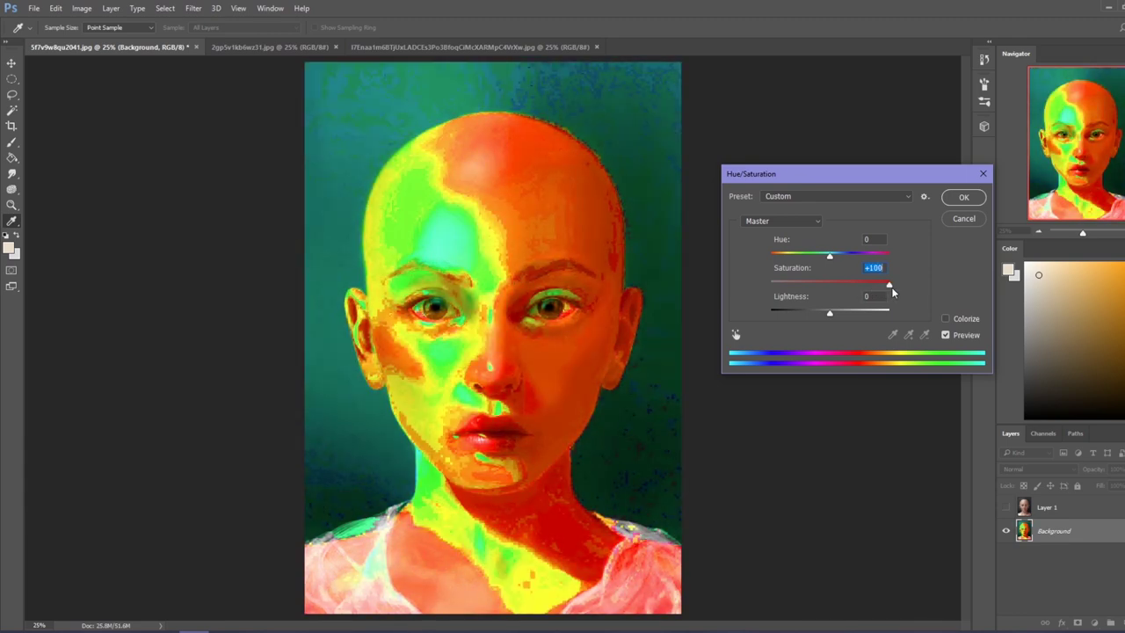
left_click(961, 219)
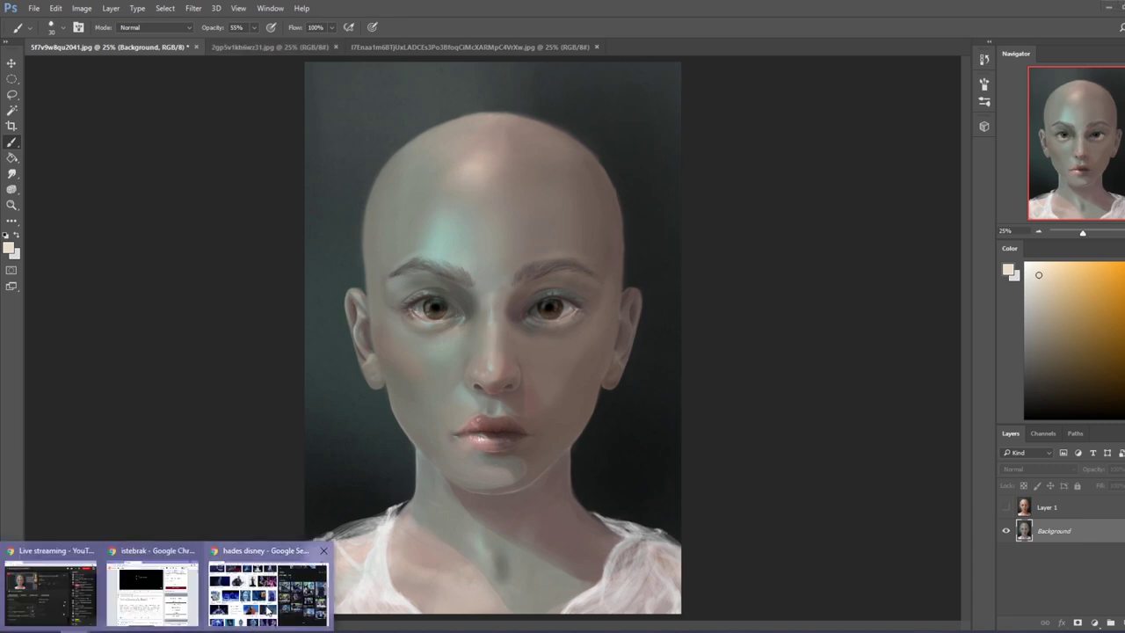
From the hades disney results, run a new Google Images search for 'ghoul'.
left_click(269, 606)
scroll(337, 254, "down", 5)
scroll(336, 254, "up", 10)
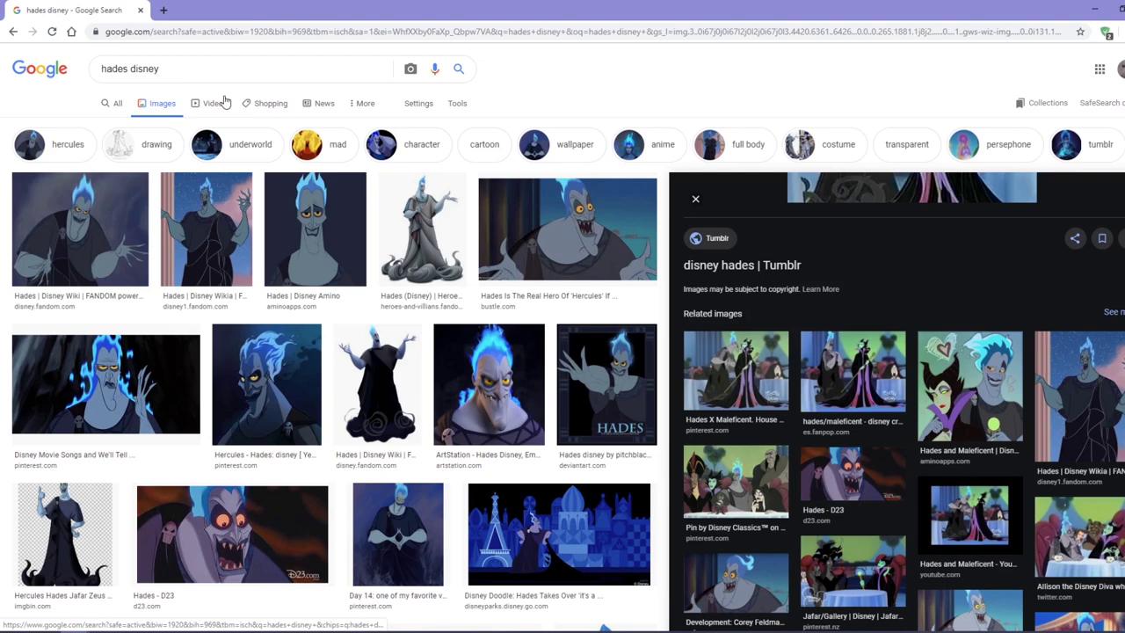
left_click_drag(162, 69, 72, 75)
type("ghoul")
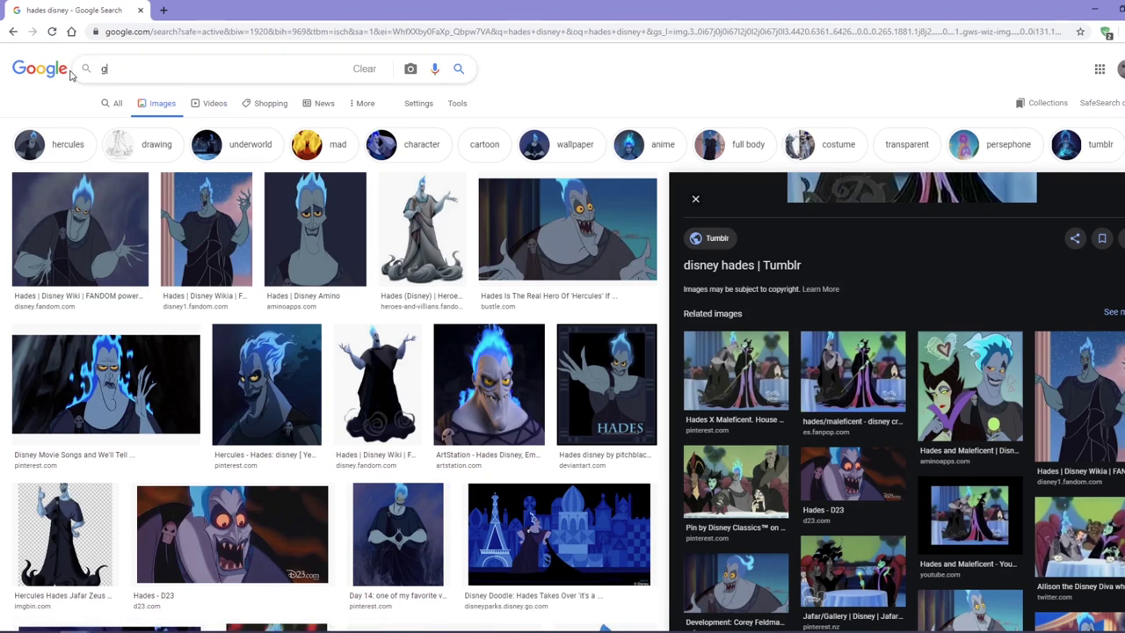
key("Return")
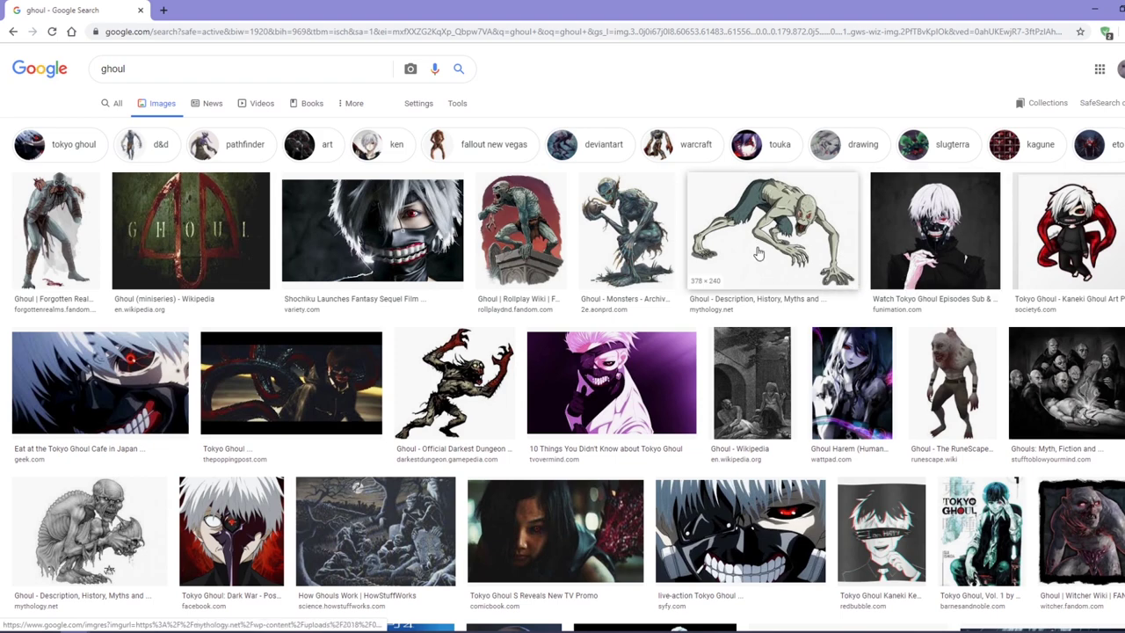
Preview several ghoul images, including the ArtStation green ghoul and Ghoul Trooper Fortnite.
left_click(647, 225)
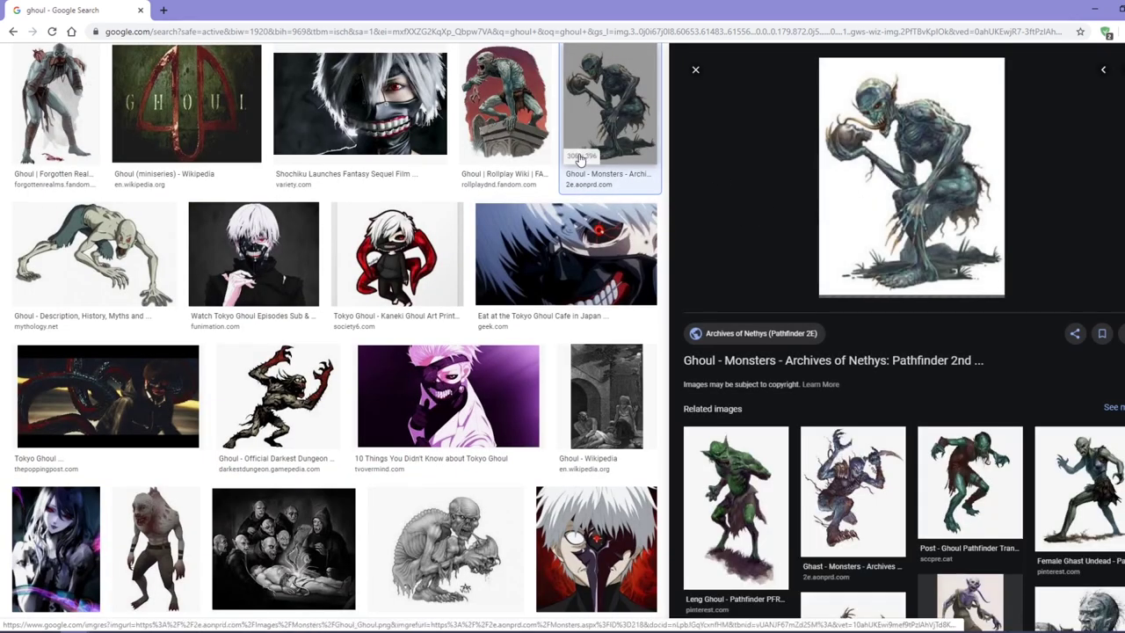
scroll(579, 158, "up", 2)
left_click(546, 246)
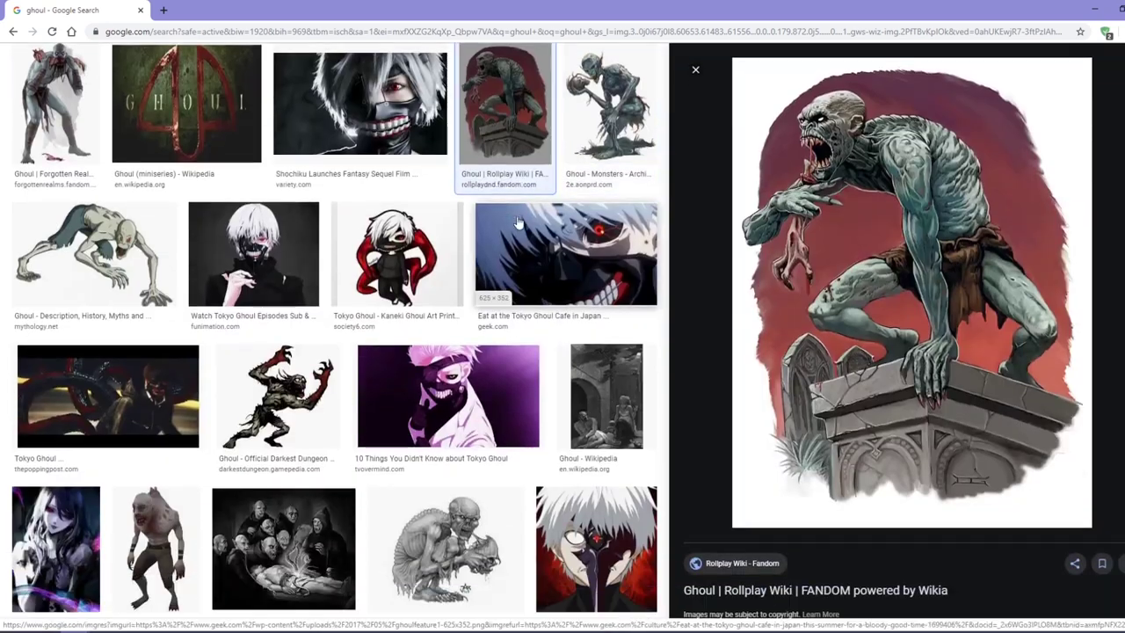
left_click(141, 264)
scroll(643, 433, "down", 5)
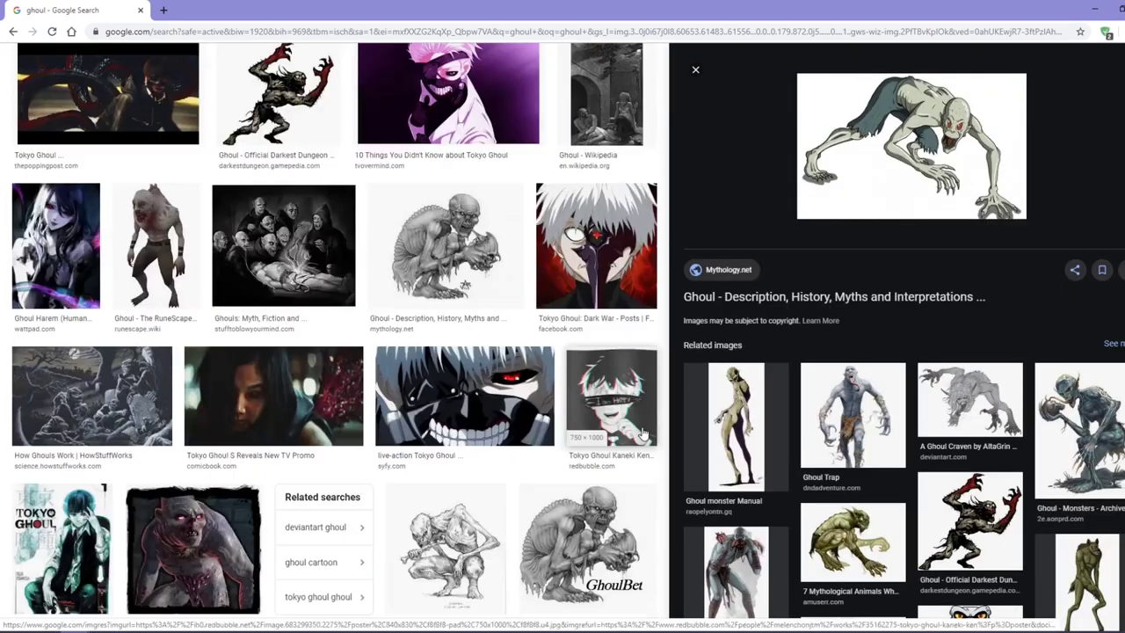
left_click(1081, 575)
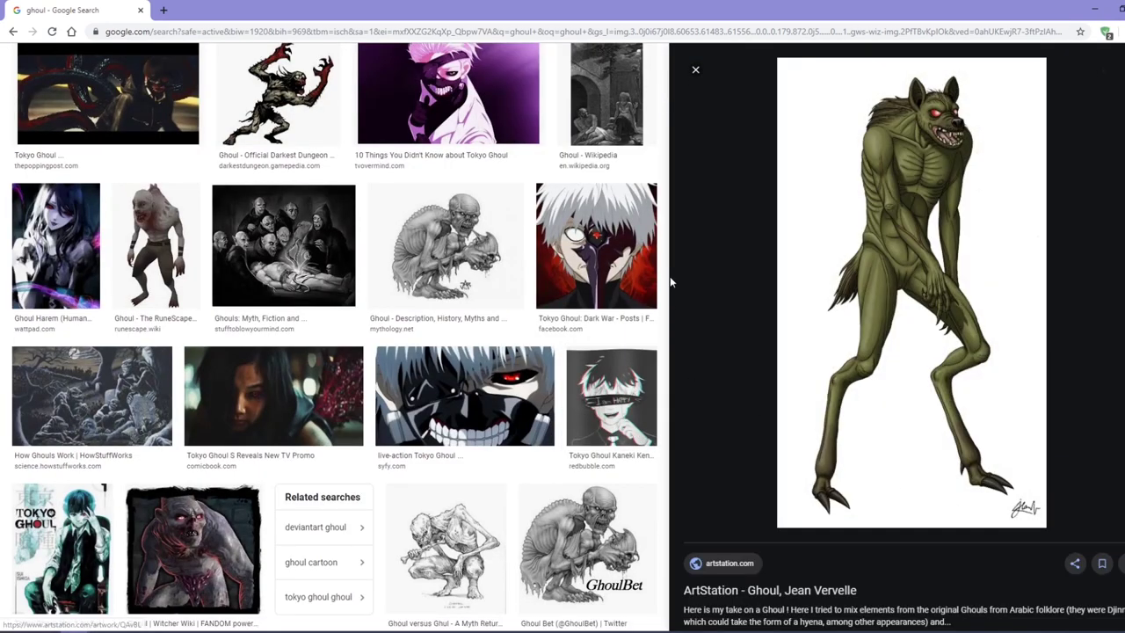
left_click(695, 69)
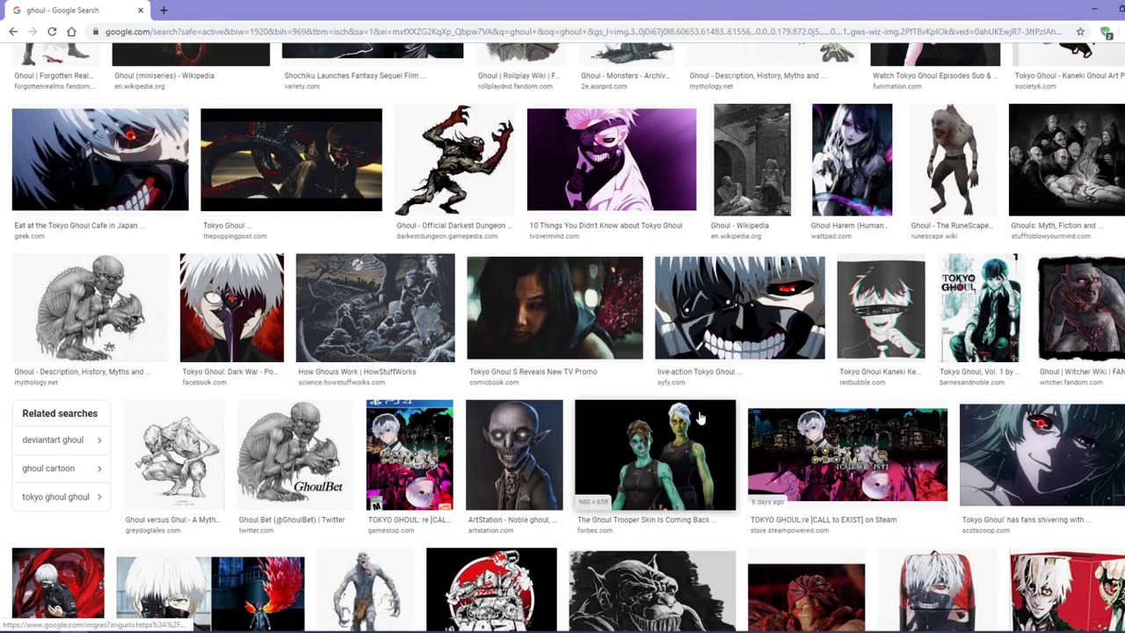
left_click(663, 457)
scroll(352, 308, "up", 10)
Search 'thresh' and preview the Thresh guide, background, and League of Legends Wiki images.
left_click_drag(132, 73, 86, 65)
key("BackSpace")
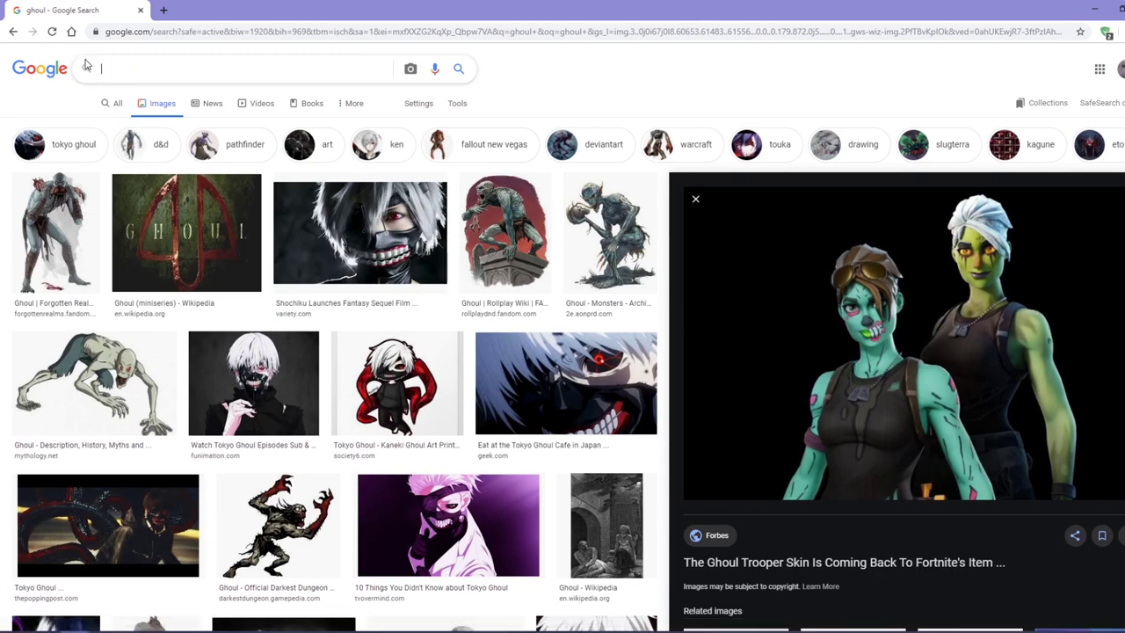
type("thresh")
key("Return")
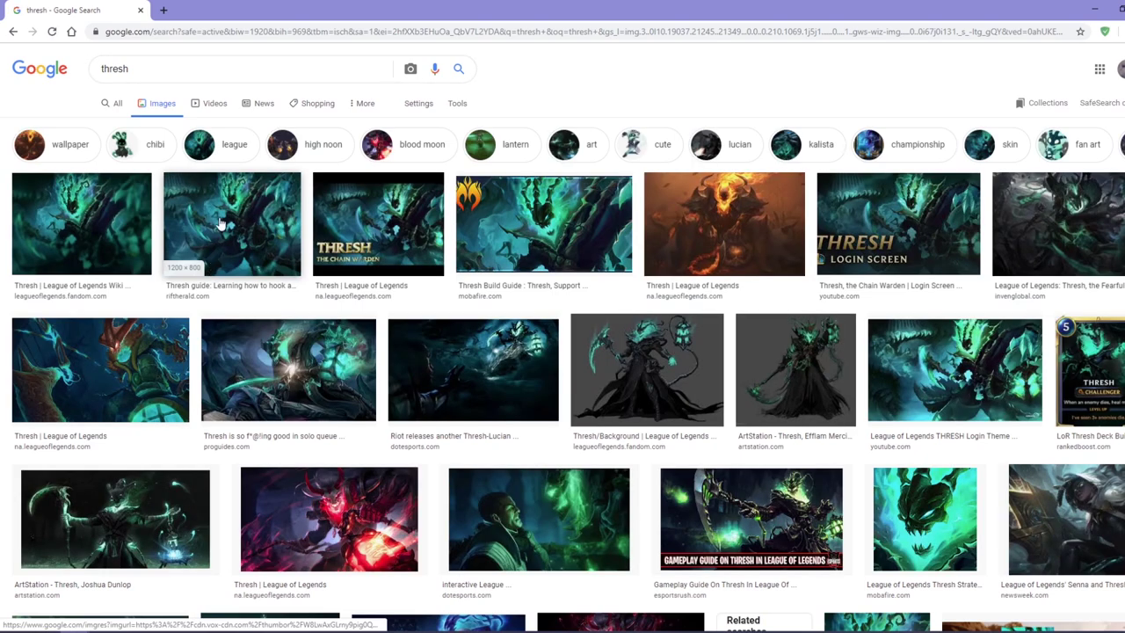
left_click(217, 222)
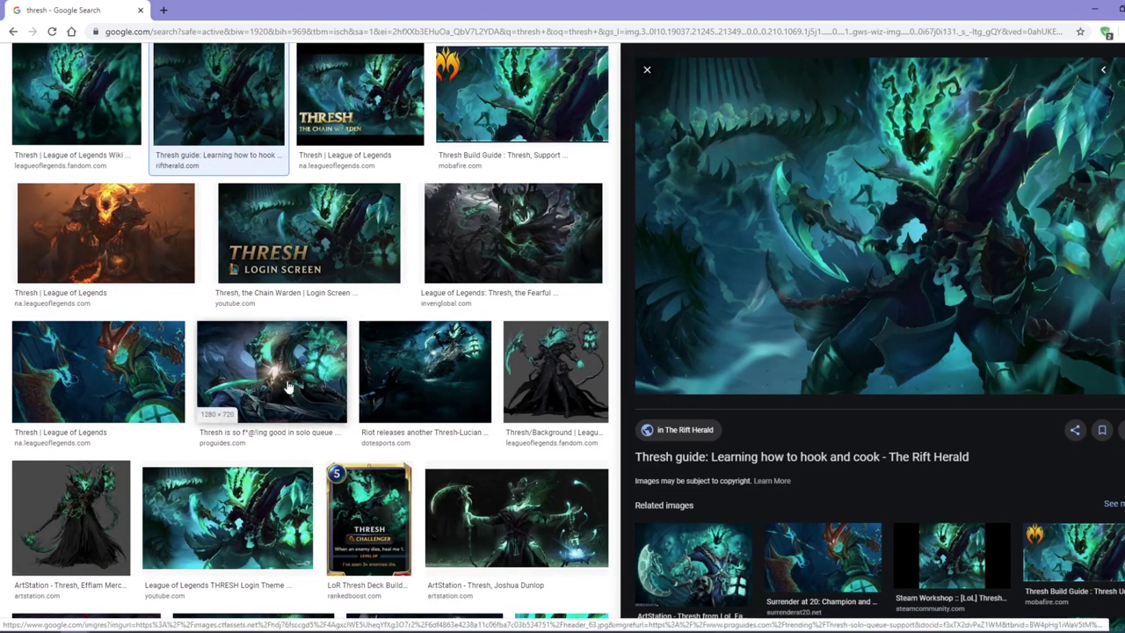
left_click(545, 369)
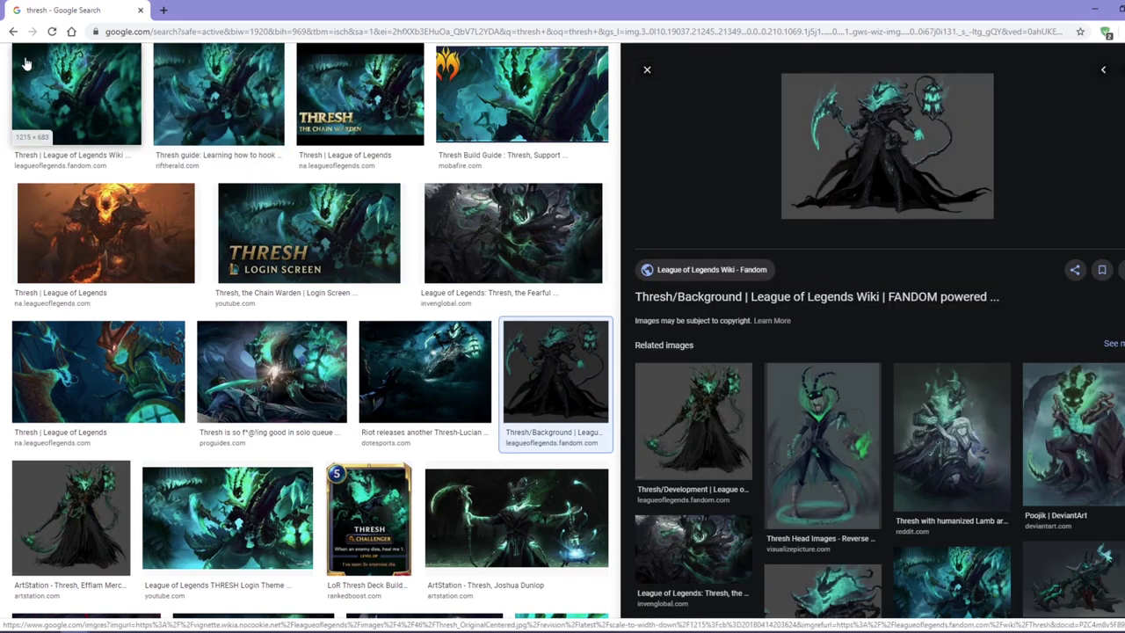
left_click(91, 83)
scroll(91, 83, "up", 2)
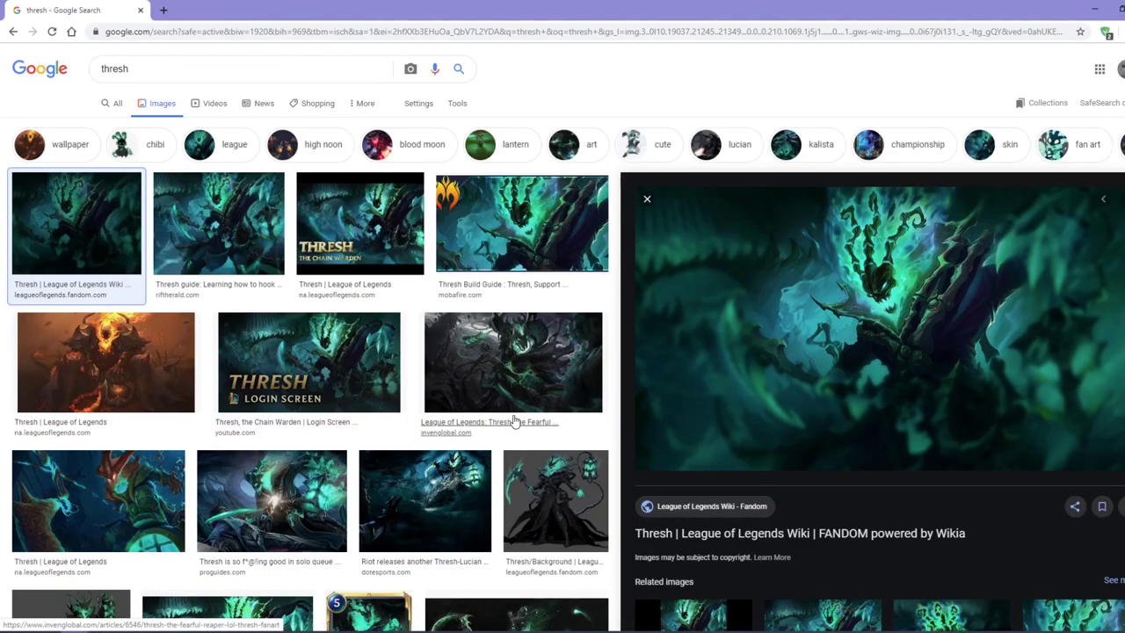
Search 'zac' and preview the Zac build guides, green Zac, and mermaid-costume beach photo.
left_click_drag(149, 69, 76, 82)
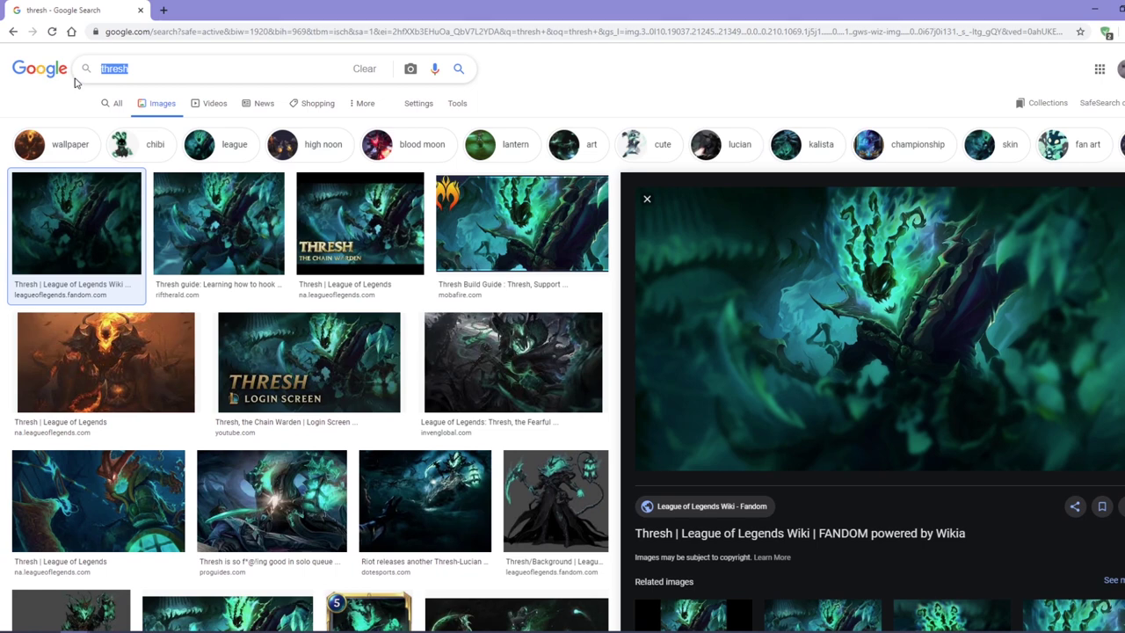
type("zac")
key("Return")
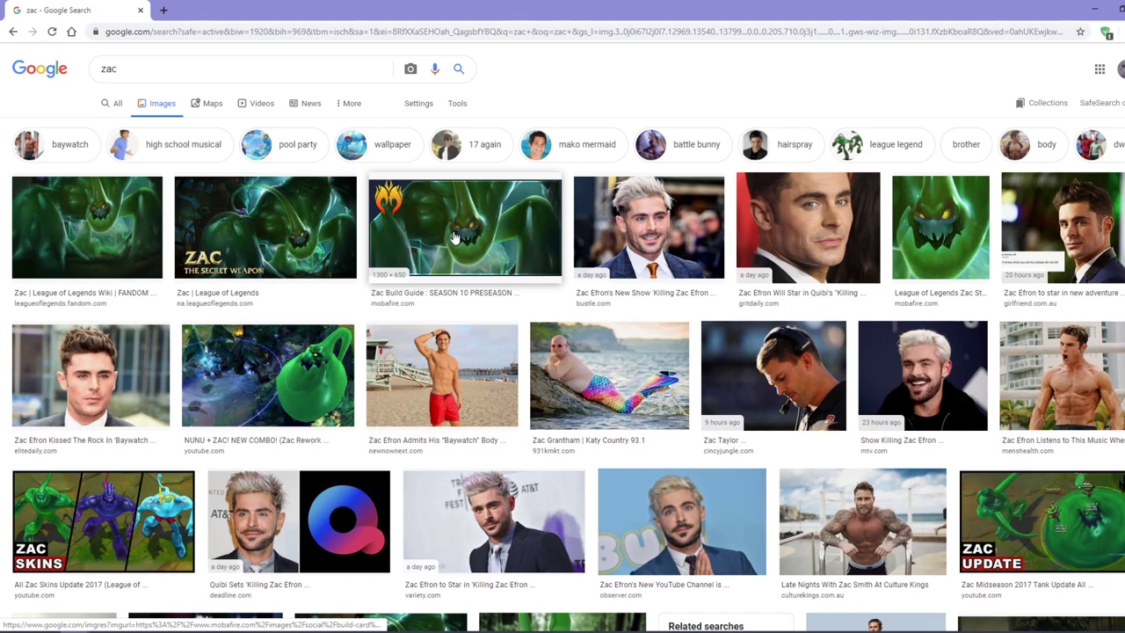
left_click(450, 242)
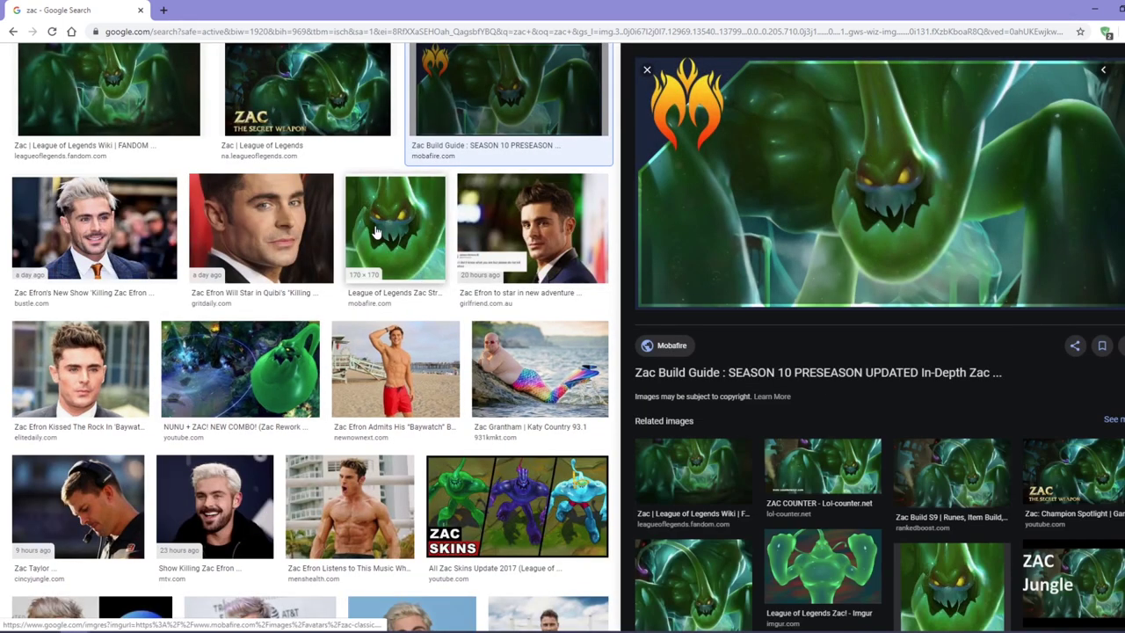
left_click(844, 563)
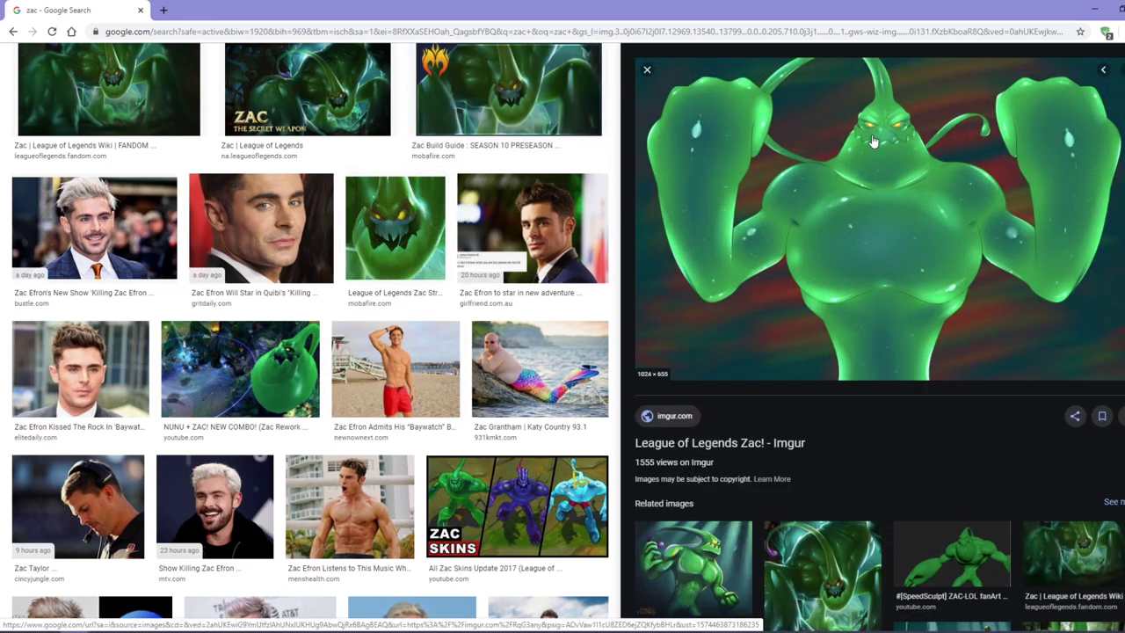
scroll(507, 443, "up", 1)
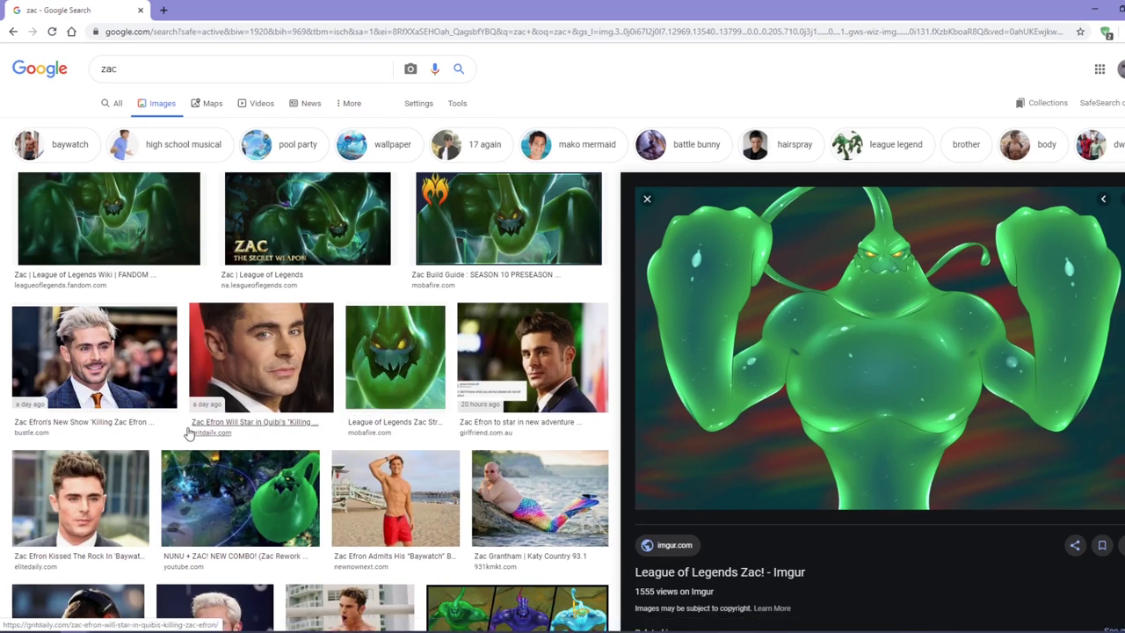
left_click(12, 32)
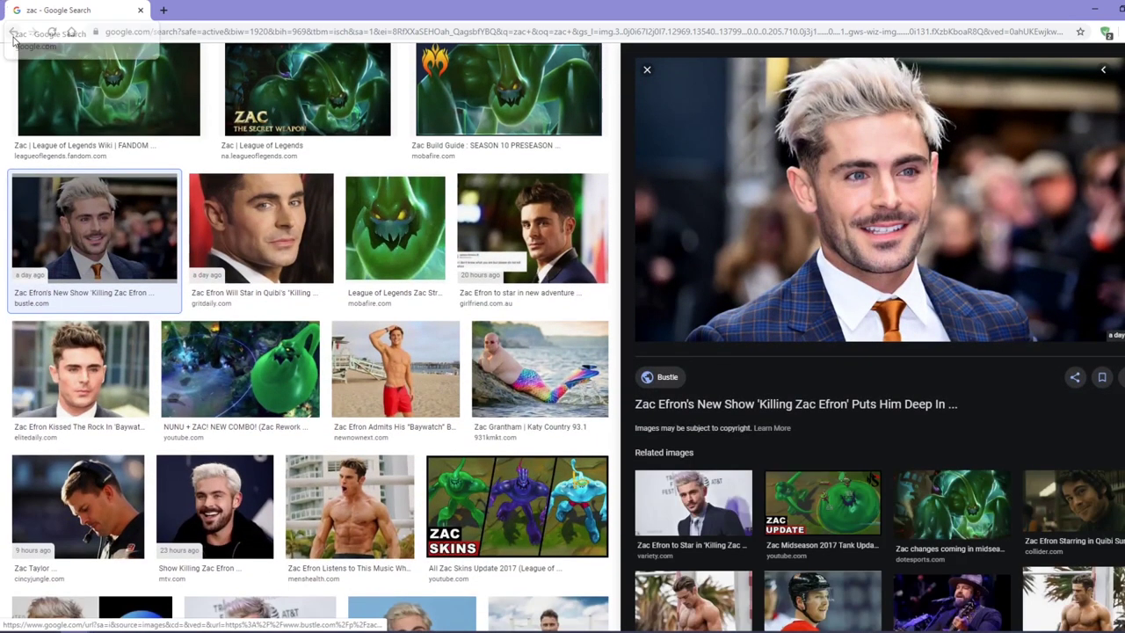
left_click(12, 32)
left_click(12, 32)
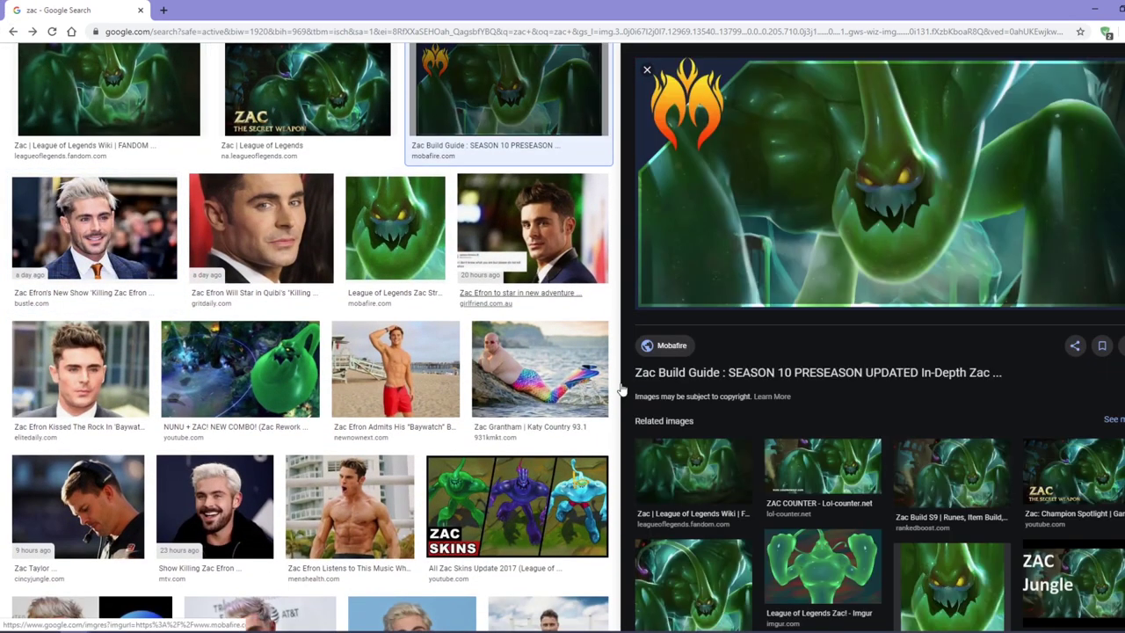
left_click(575, 395)
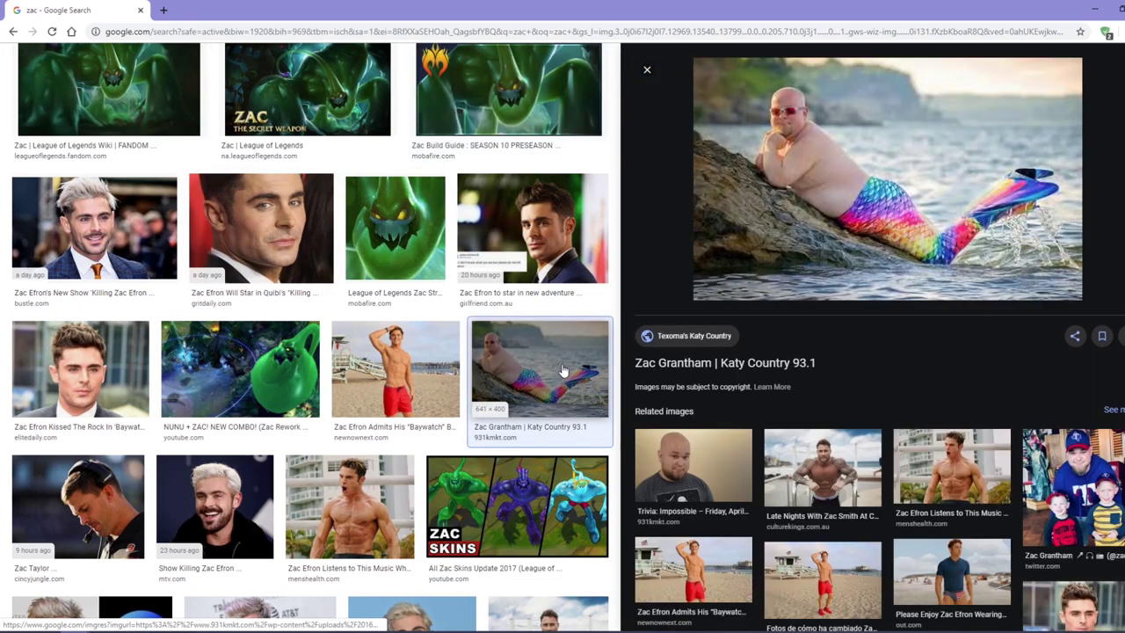
scroll(567, 369, "up", 2)
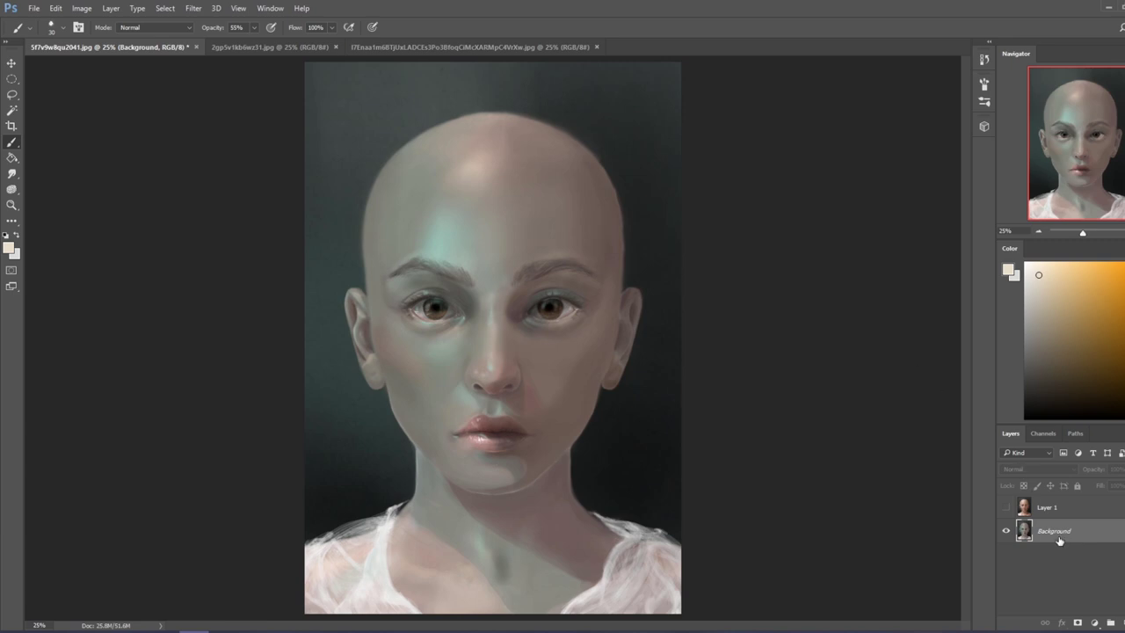
Add a new layer and fill it with green using the Paint Bucket.
left_click(1109, 622)
left_click(1094, 342)
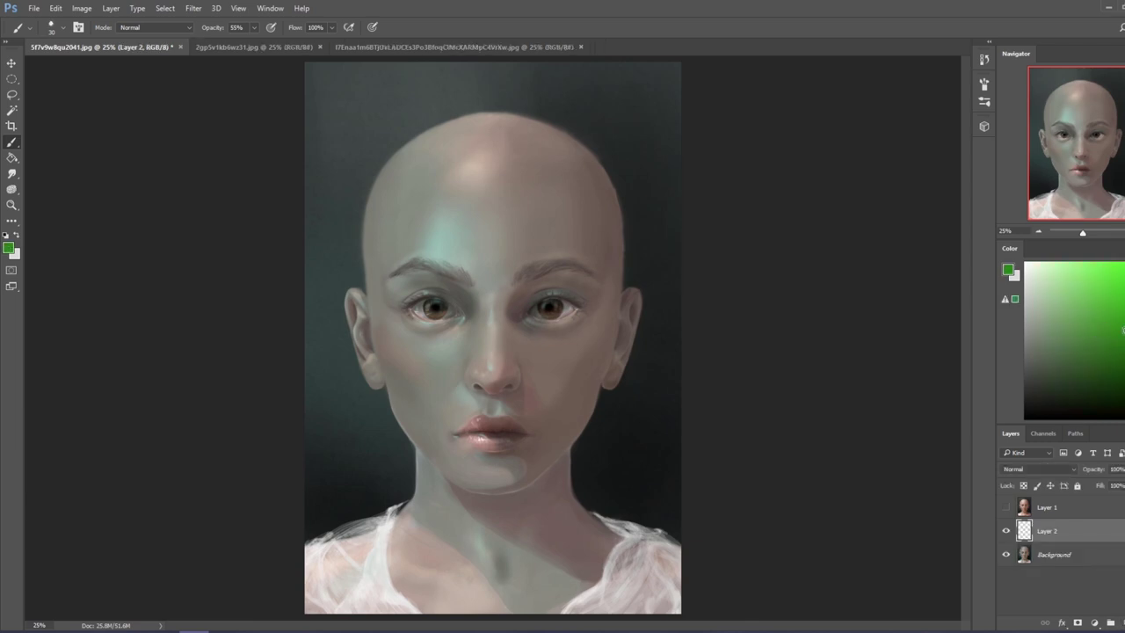
key("g")
left_click(431, 335)
Set the green layer's blend mode to Color and lower its Fill to 49%.
left_click(1010, 468)
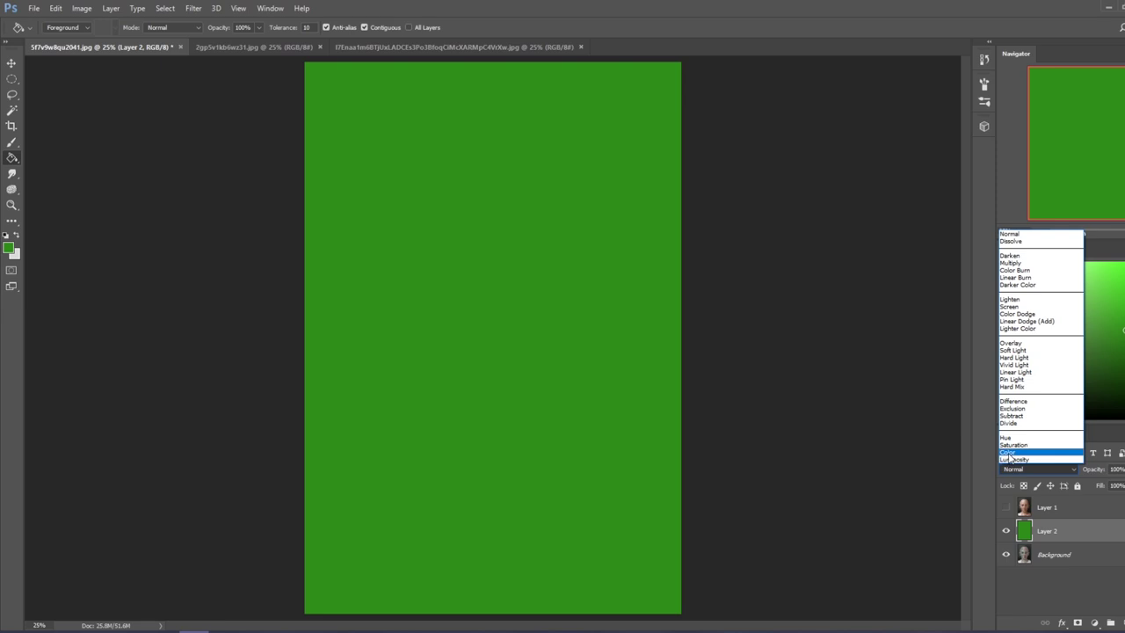
left_click(1009, 453)
left_click(1121, 486)
left_click_drag(1119, 502, 1105, 508)
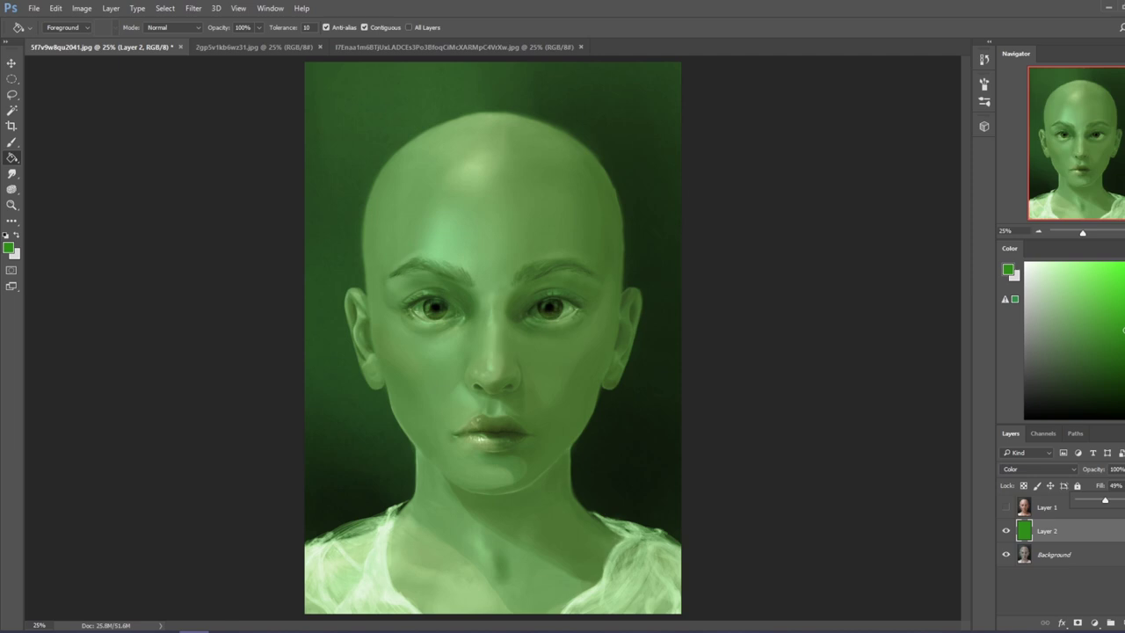
Delete the green tint layer, show Layer 1, and switch to the 2gp5r1kb6wz31.jpg Day 13 Female study.
left_click(1006, 531)
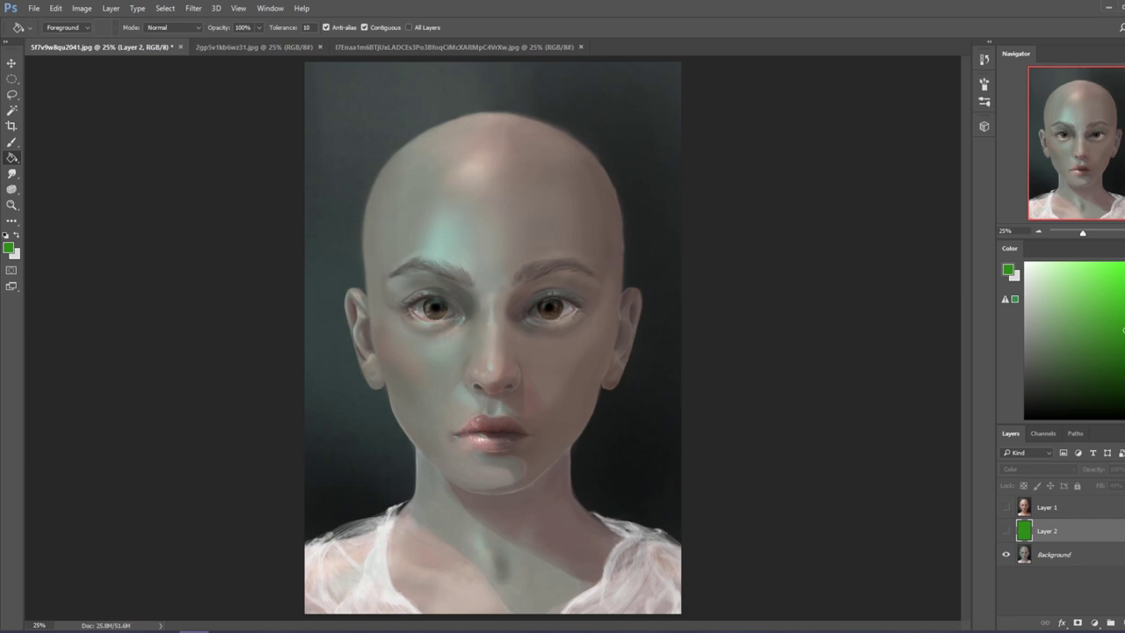
key("Delete")
left_click(1006, 507)
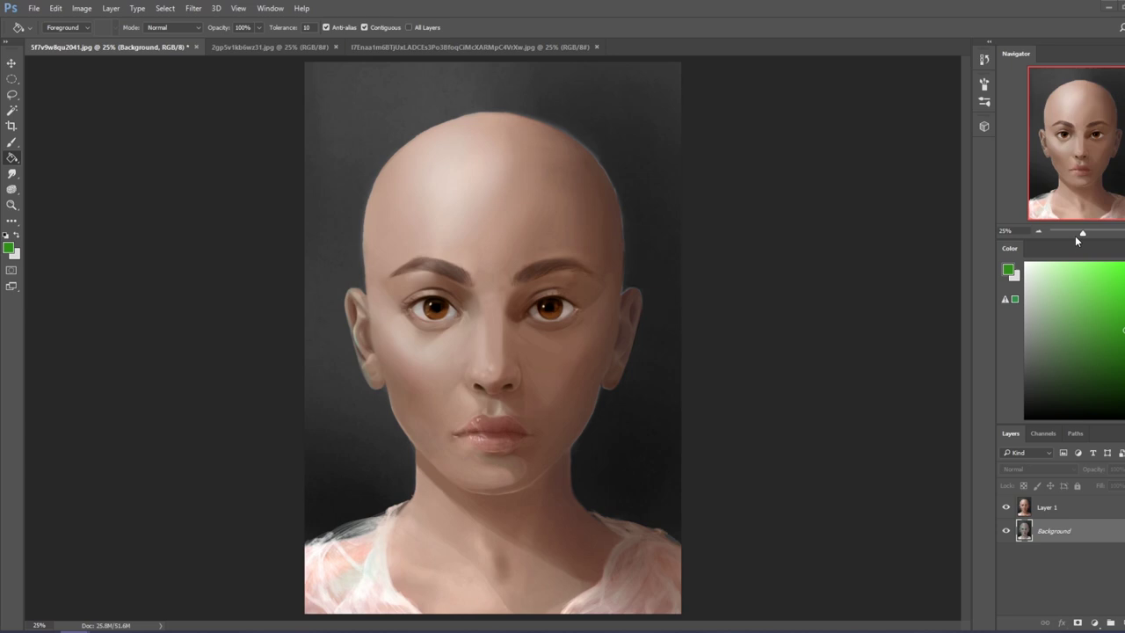
left_click(272, 48)
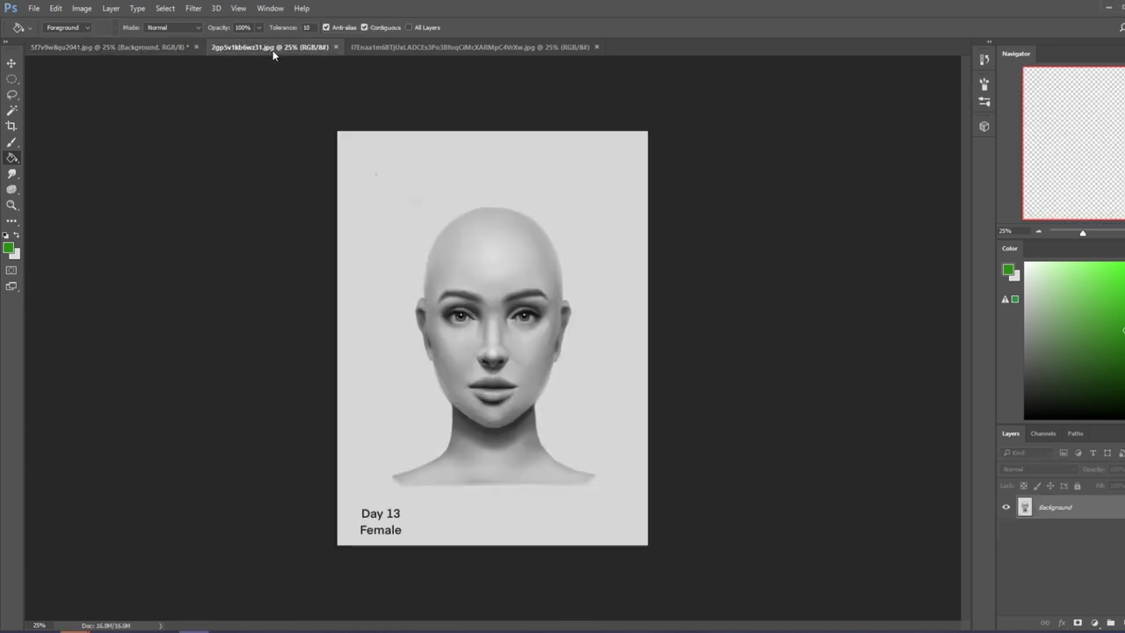
left_click(392, 48)
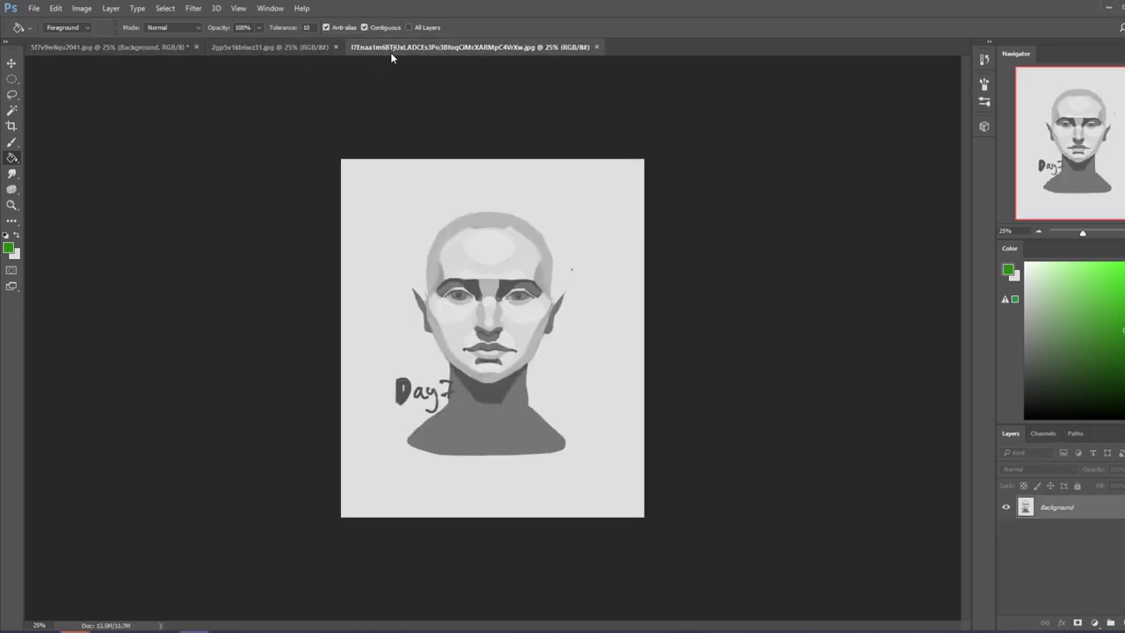
left_click(290, 44)
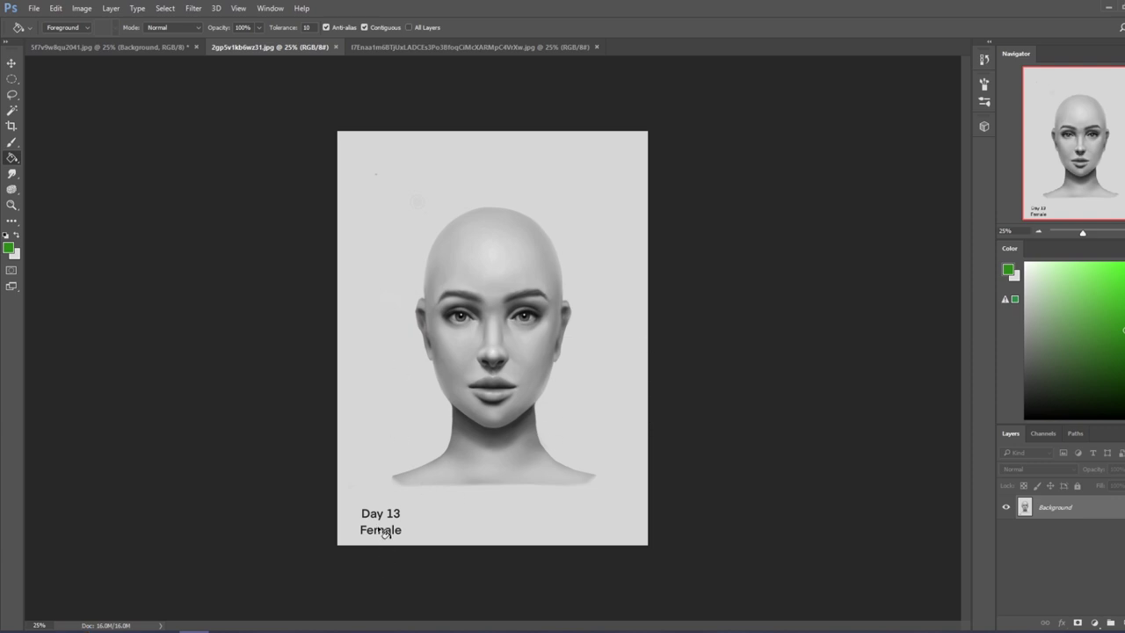
Undo the accidental green fill and switch to the Brush with a grey sampled from the face.
mouse_move(75, 627)
left_click(438, 350)
key("ctrl+z")
key("b")
left_click(486, 348, "alt")
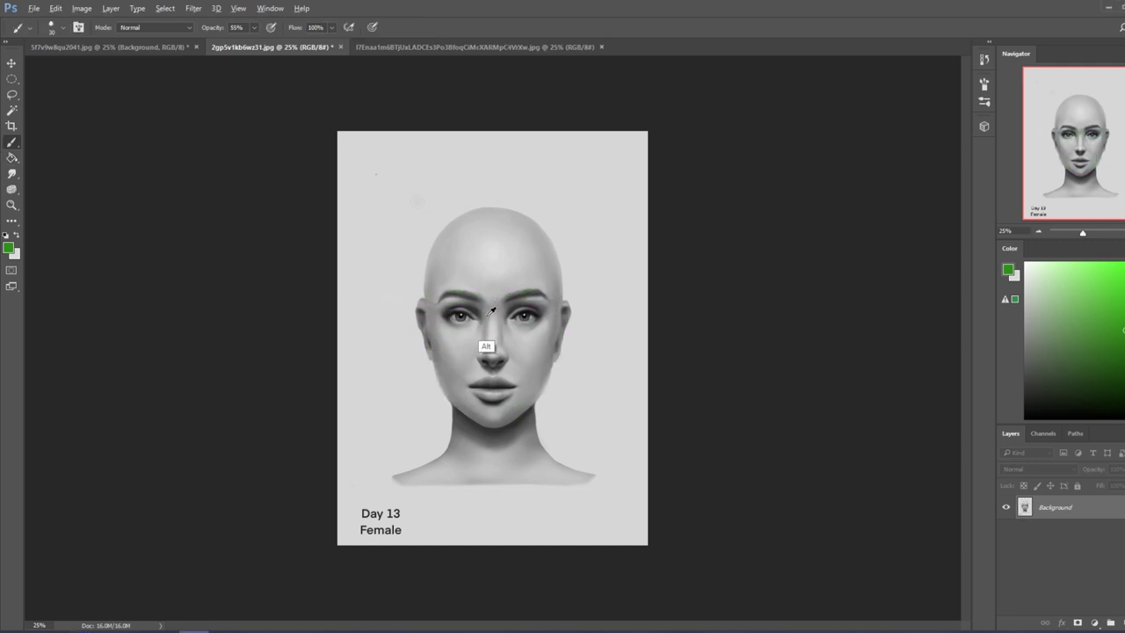
Enlarge the brush and paint a lighter sampled grey over the nose bridge.
right_click(497, 307)
double_click(537, 474)
left_click(474, 365, "alt")
mouse_move(482, 330)
left_mouse_down()
mouse_move(483, 341)
mouse_move(506, 339)
left_mouse_up()
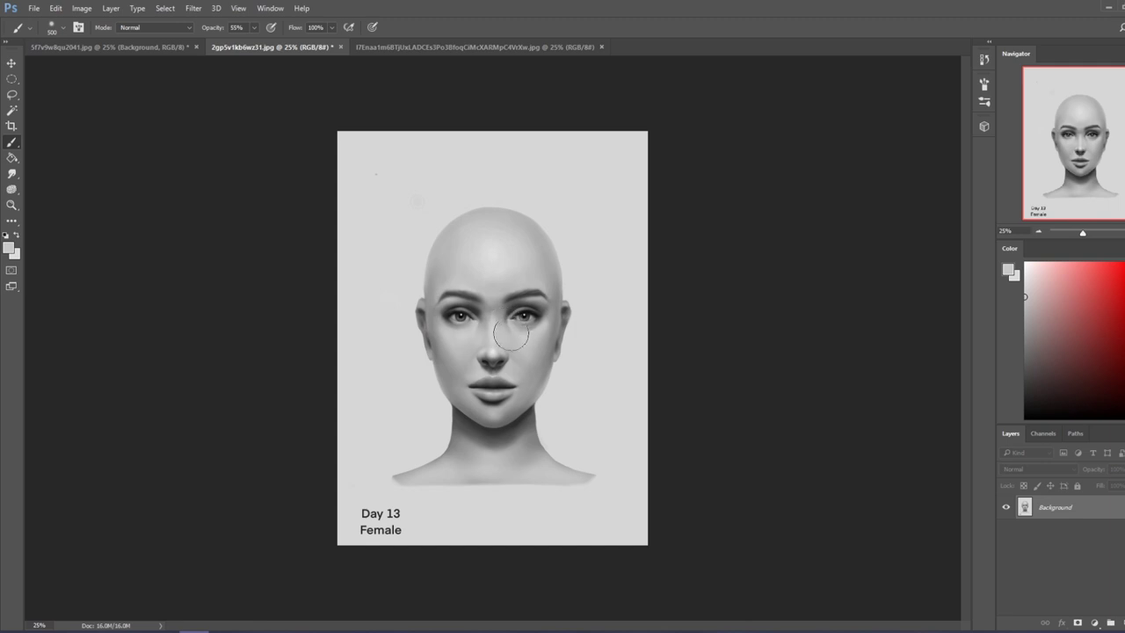
Raise brush opacity to 73%, briefly try the Smudge tool, then return to the Brush.
left_click(254, 27)
left_click_drag(255, 44, 265, 44)
key("shift")
left_click(11, 174)
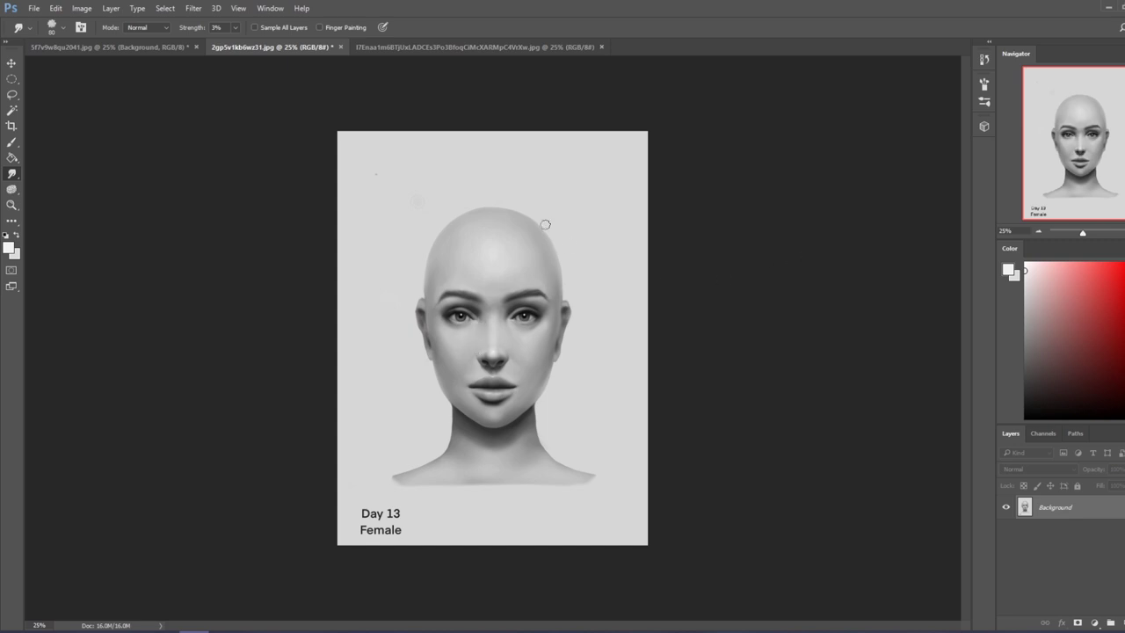
key("b")
Sample several grey tones from the face, near the eye and beside the mouth.
mouse_move(531, 329)
left_mouse_down()
mouse_move(549, 338)
mouse_move(503, 349)
left_mouse_up()
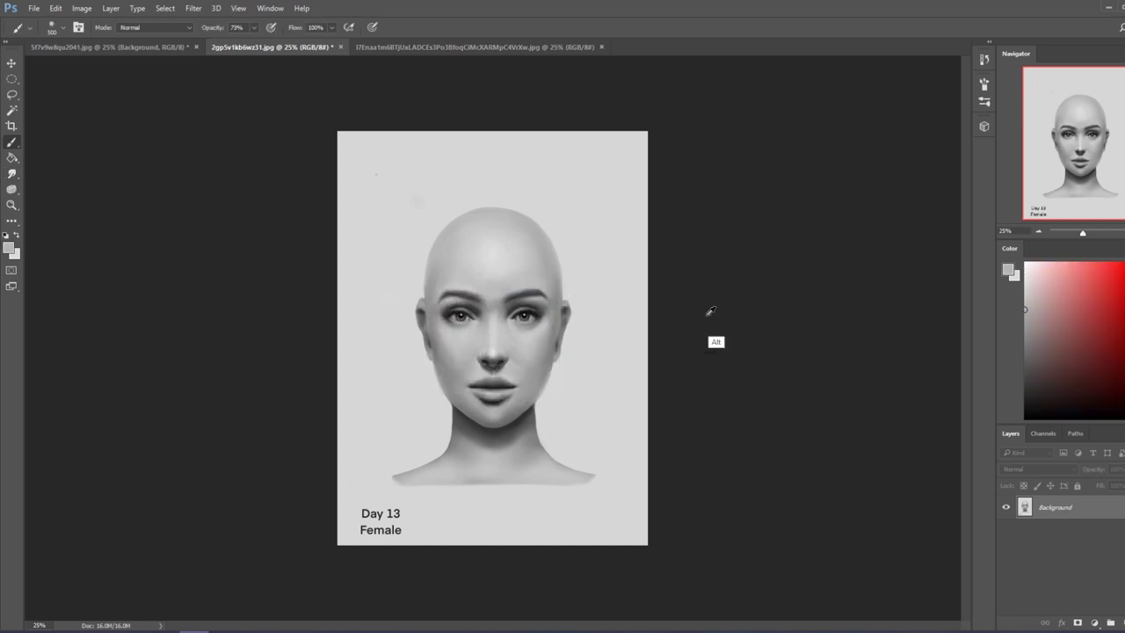
left_click(445, 308, "alt")
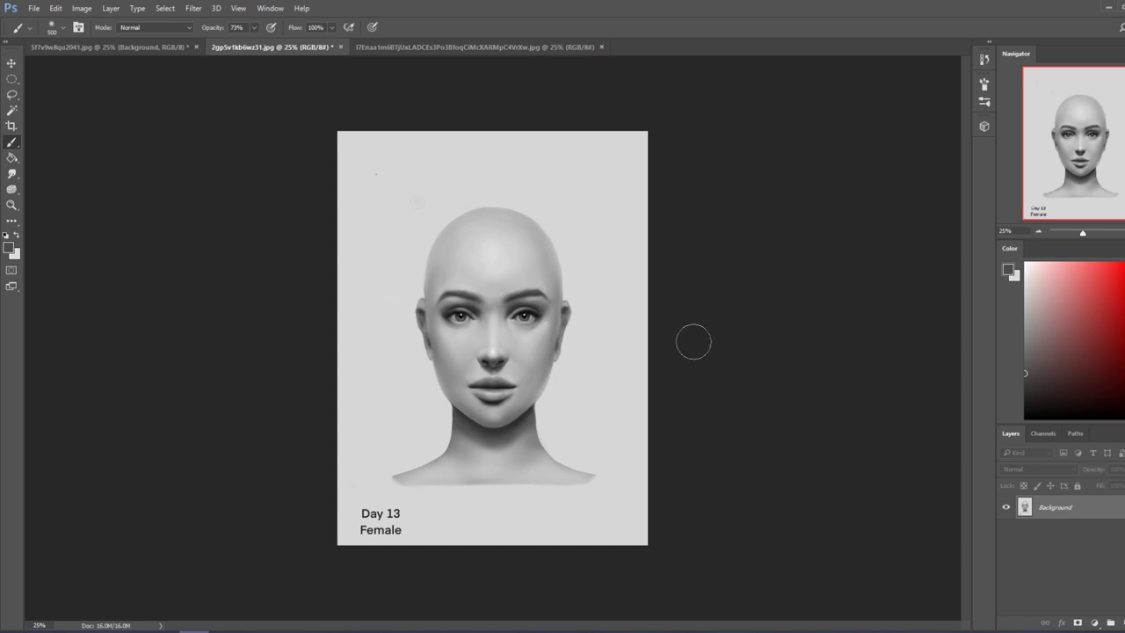
left_click(521, 379, "alt")
left_click(500, 375, "alt")
left_click(507, 376, "alt")
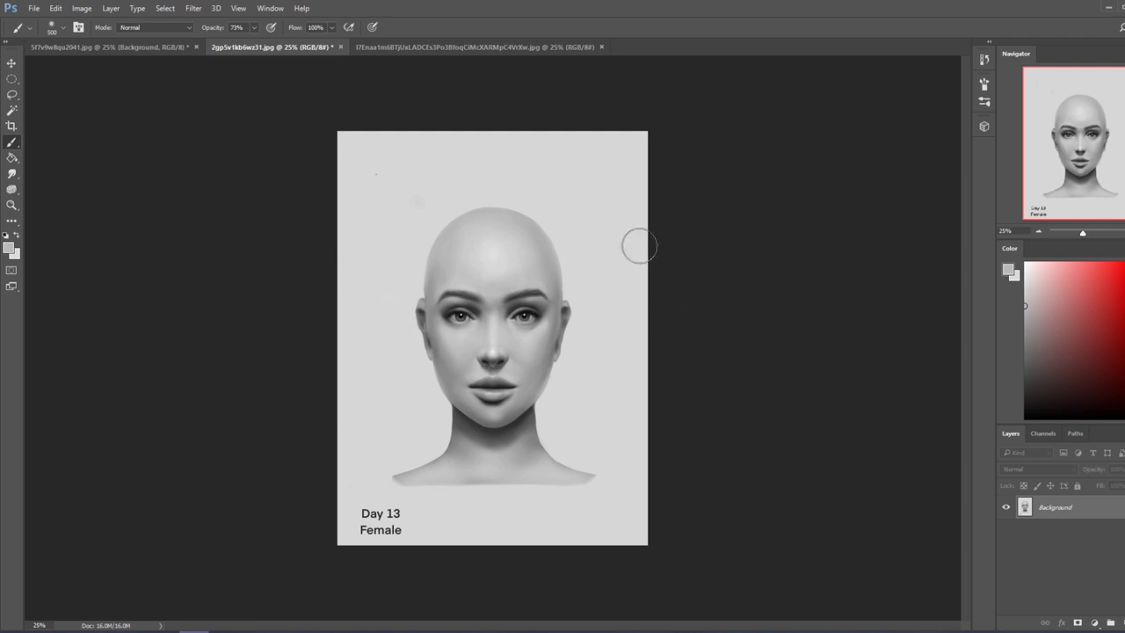
left_click(156, 27)
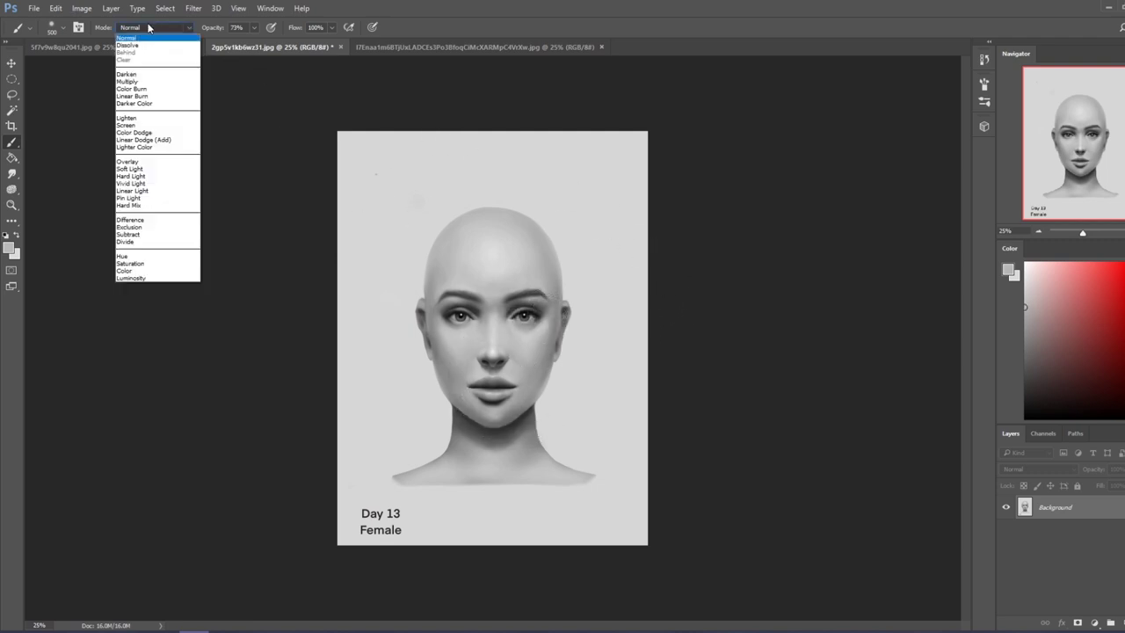
Set the brush to Lighten mode and resize it, settling at 500.
left_click(145, 115)
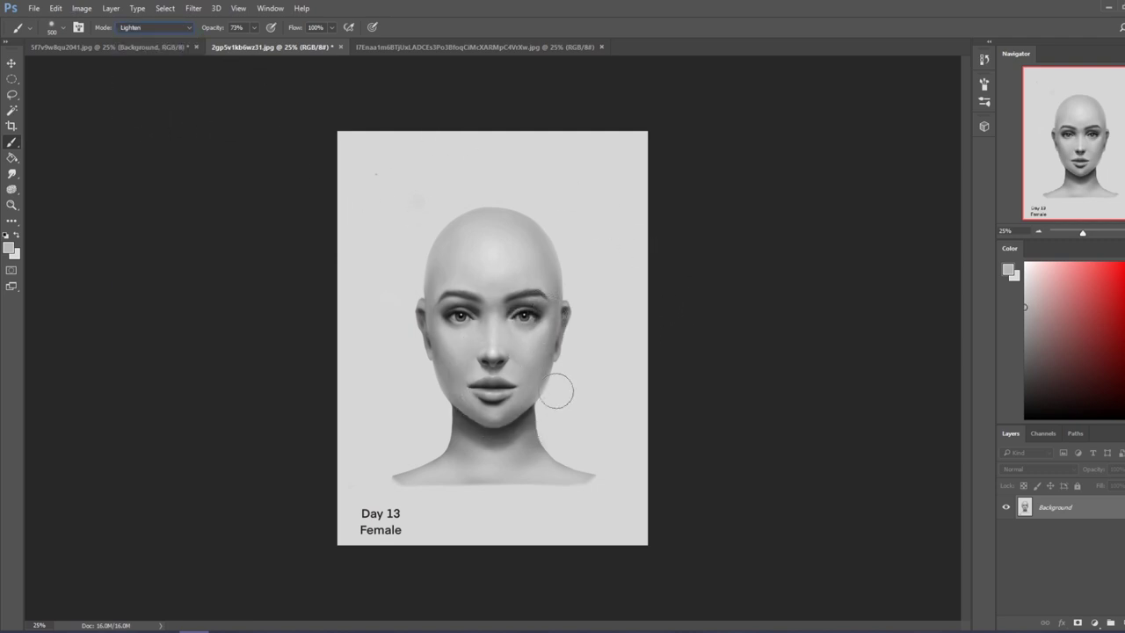
key("bracketright")
key("bracketright")
key("bracketright")
key("bracketright")
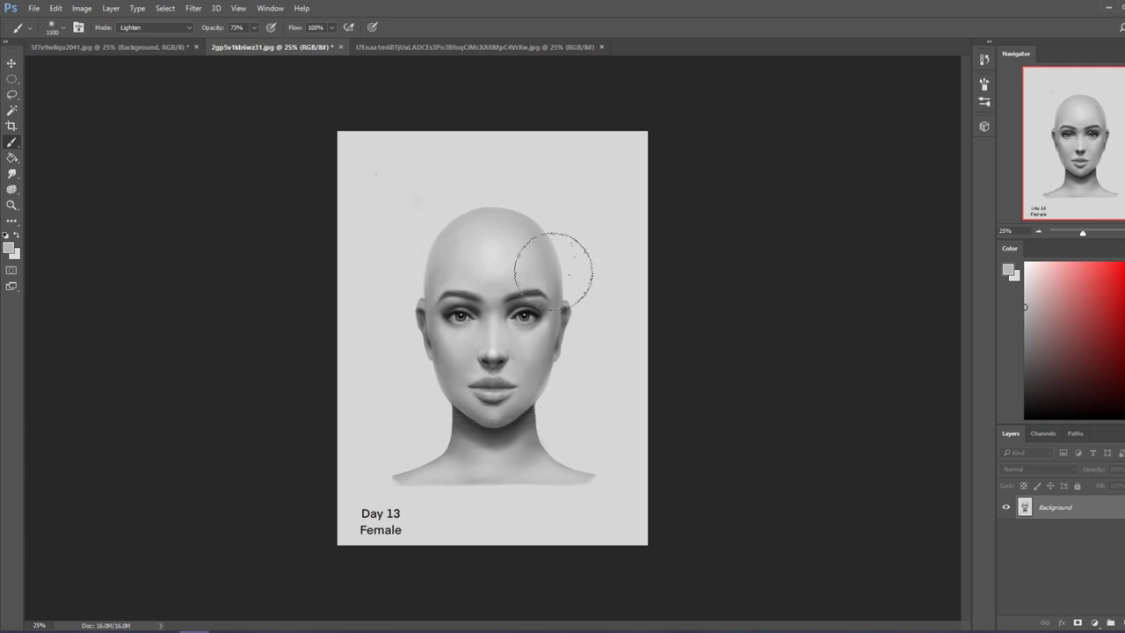
key("bracketright")
key("bracketright")
key("bracketright")
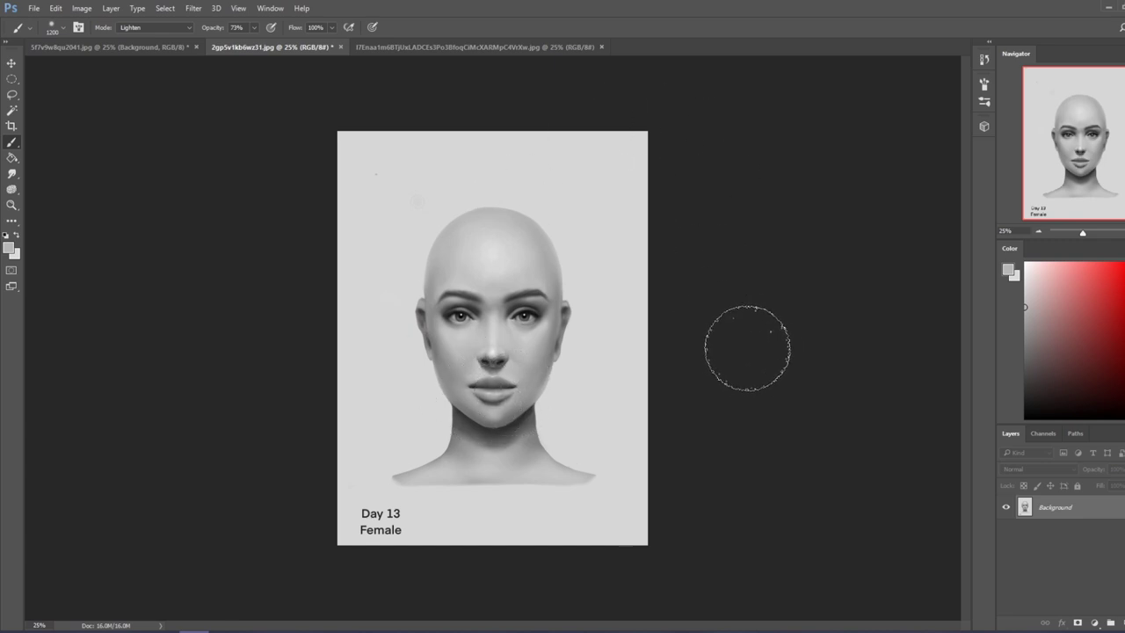
key("bracketleft")
key("bracketleft")
key("bracketleft")
key("bracketleft")
key("bracketleft")
key("bracketleft")
key("bracketleft")
key("bracketleft")
key("bracketleft")
key("bracketleft")
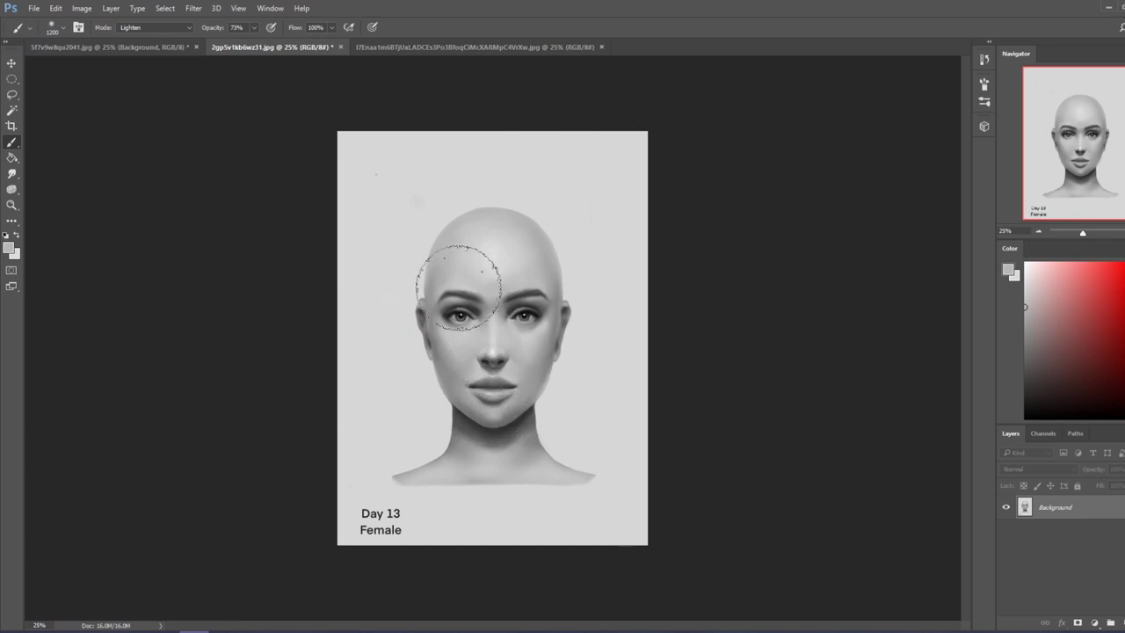
key("bracketright")
key("bracketright")
key("bracketright")
key("bracketright")
key("bracketright")
Sample a light forehead tone and lighten both temples and the forehead.
left_click(434, 405, "alt")
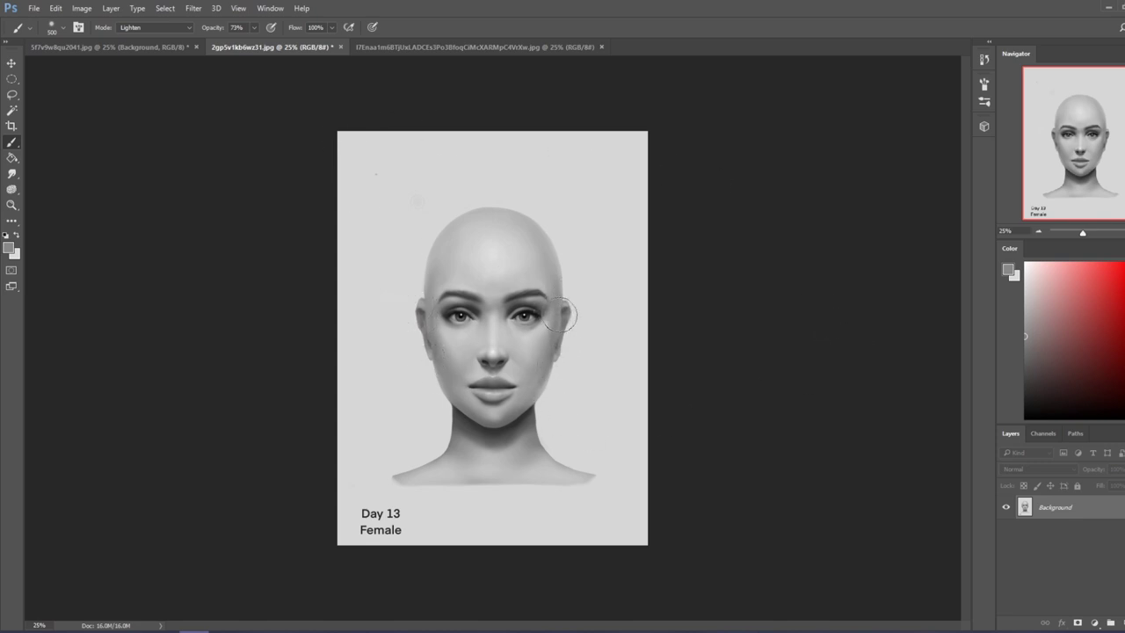
left_click(492, 274, "alt")
mouse_move(457, 281)
left_mouse_down()
mouse_move(457, 232)
mouse_move(432, 275)
mouse_move(521, 234)
mouse_move(483, 221)
mouse_move(521, 226)
mouse_move(553, 258)
left_mouse_up()
left_click_drag(452, 267, 548, 275)
mouse_move(431, 287)
left_mouse_down()
mouse_move(452, 350)
mouse_move(574, 311)
mouse_move(564, 320)
mouse_move(563, 303)
mouse_move(518, 347)
mouse_move(436, 324)
mouse_move(460, 337)
mouse_move(555, 324)
mouse_move(527, 337)
mouse_move(517, 376)
mouse_move(454, 350)
mouse_move(481, 373)
left_mouse_up()
Sample a darker right-cheek tone, set the brush to 1200 and switch it to Darken mode.
left_click(538, 336, "alt")
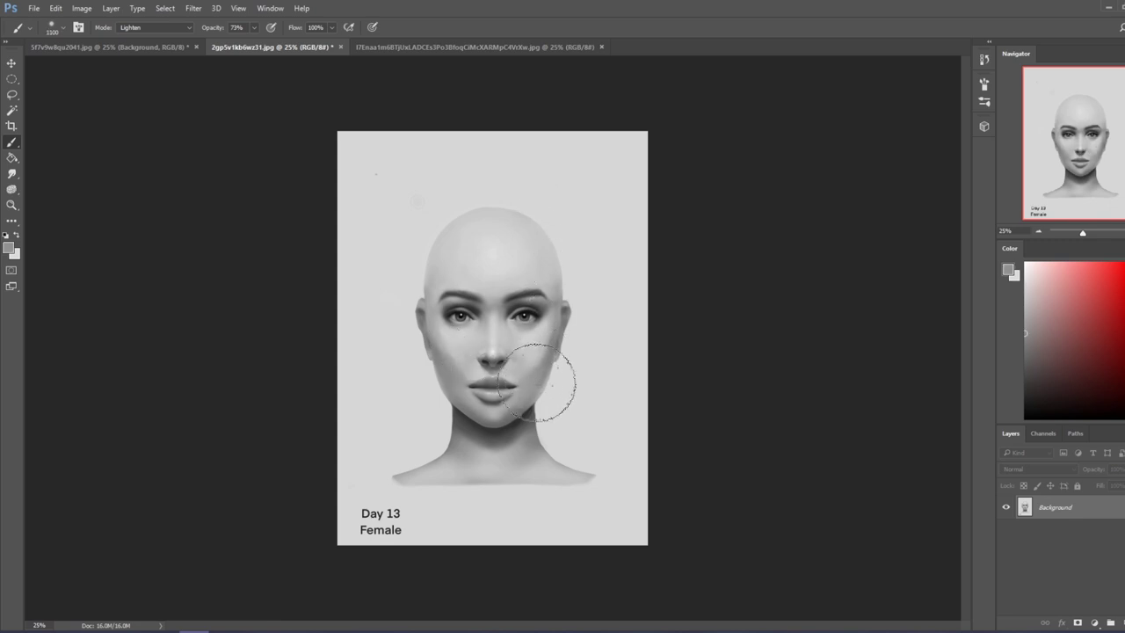
key("bracketright")
key("bracketright")
key("bracketright")
key("bracketright")
key("bracketright")
key("bracketright")
key("bracketright")
key("bracketright")
left_click(535, 307, "alt")
key("bracketleft")
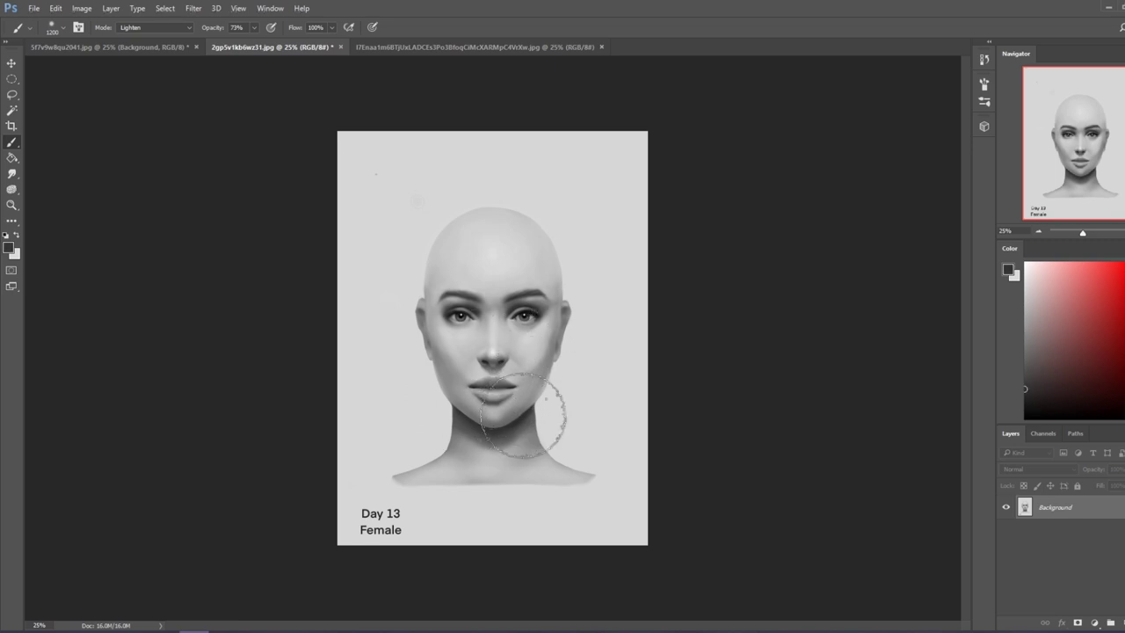
left_click(165, 28)
left_click(146, 74)
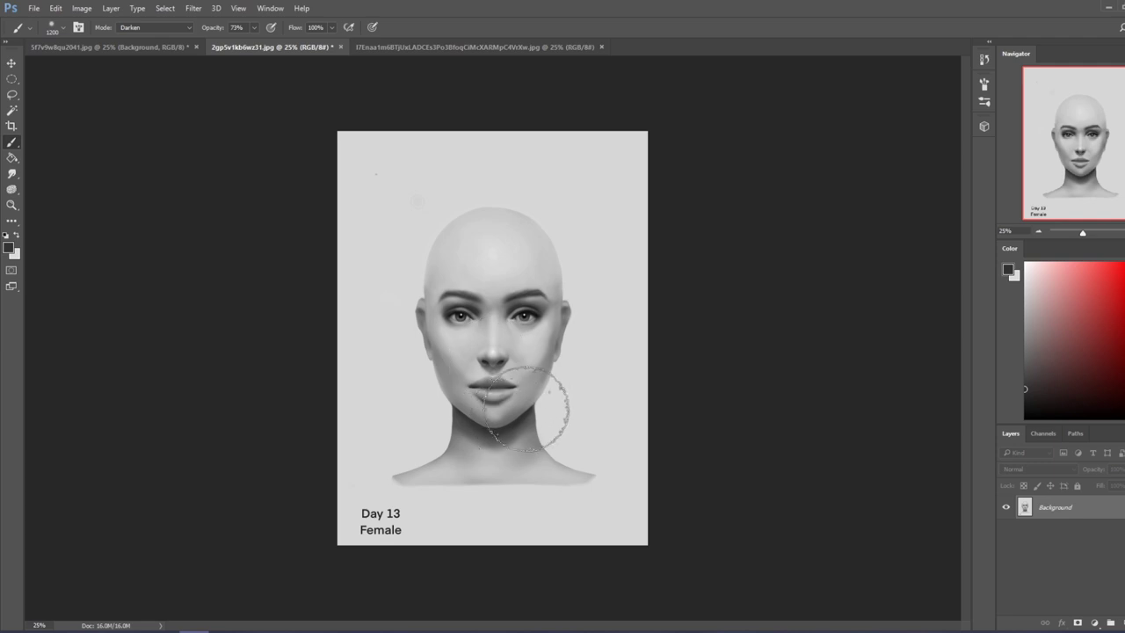
scroll(578, 315, "up", 1)
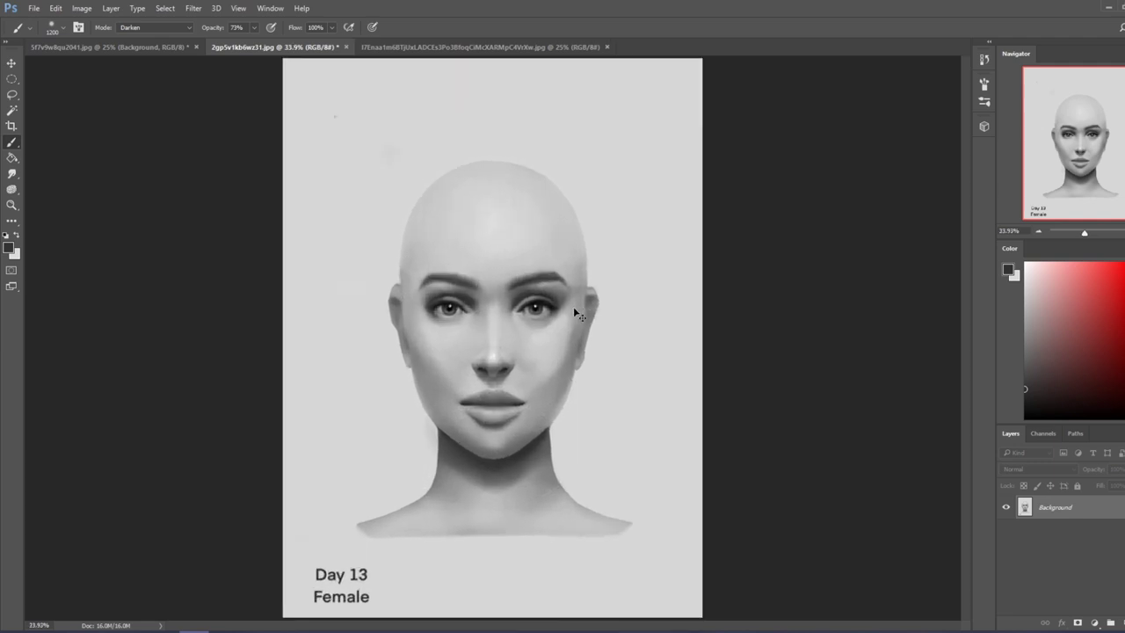
Compare the Day 13 study before and after retouching using the History panel.
scroll(576, 313, "down", 4)
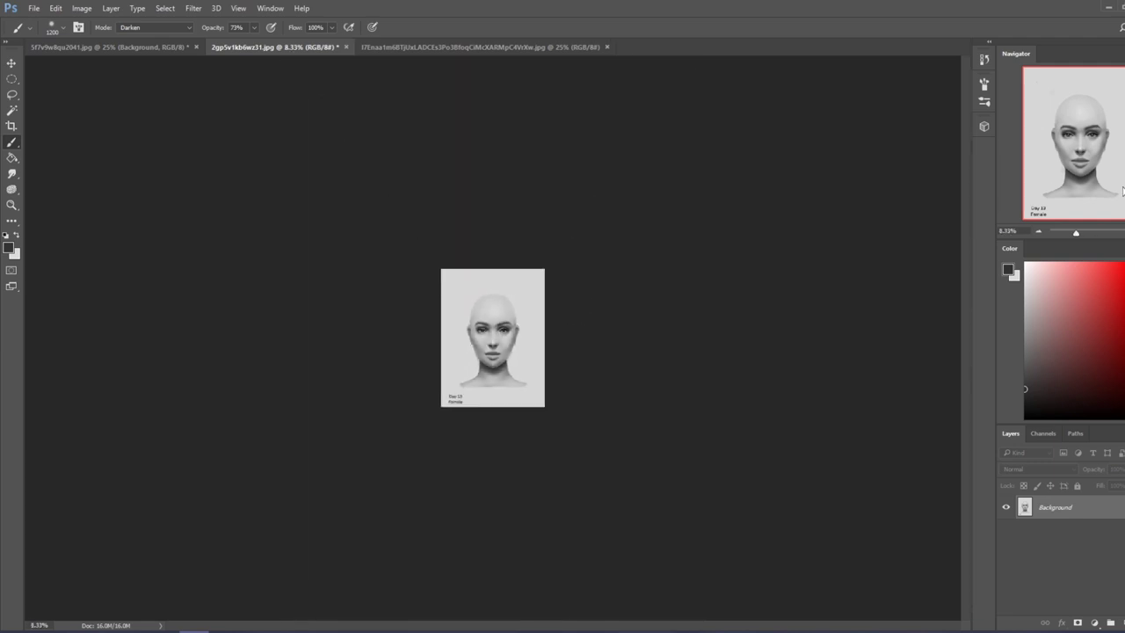
left_click(983, 58)
left_click_drag(965, 351, 974, 113)
left_click(921, 82)
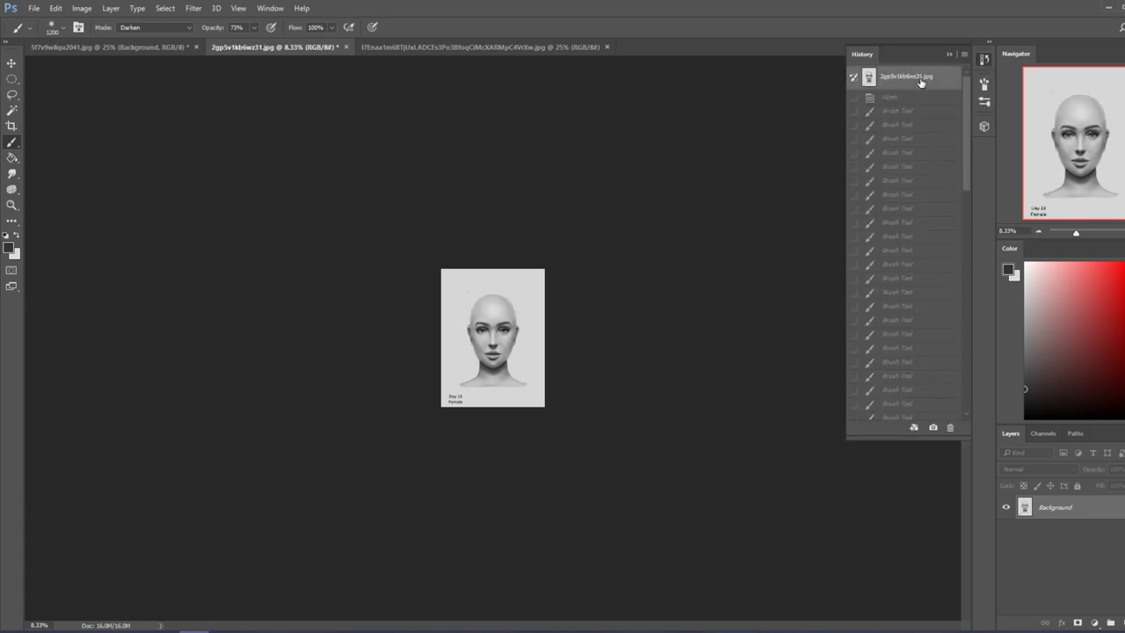
key("ctrl+plus")
key("ctrl+plus")
key("ctrl+plus")
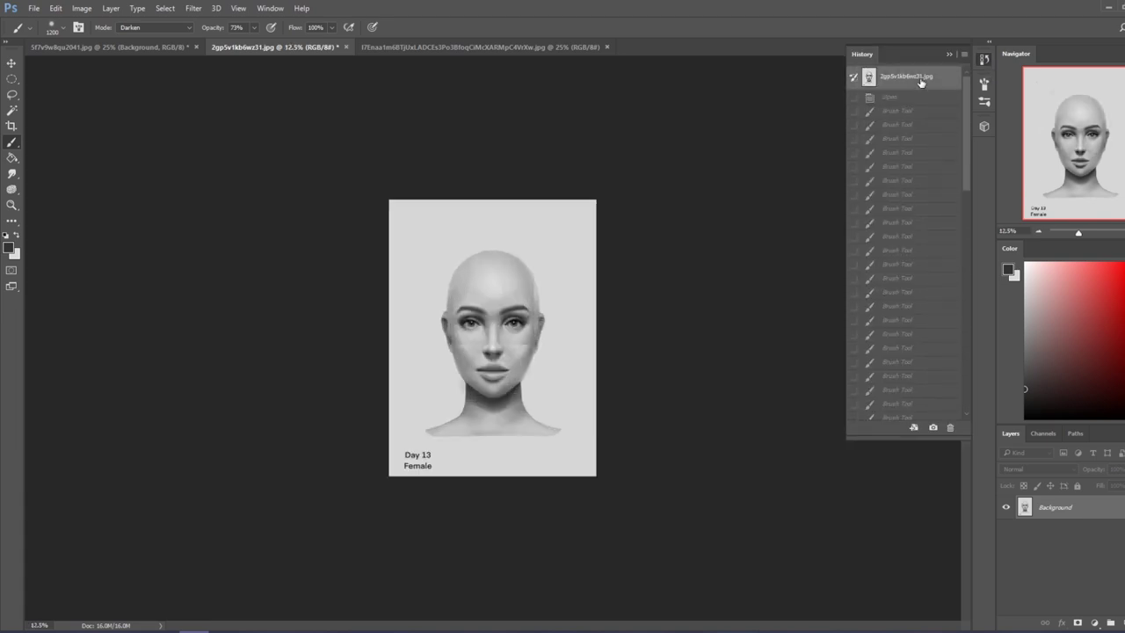
left_click_drag(964, 90, 971, 300)
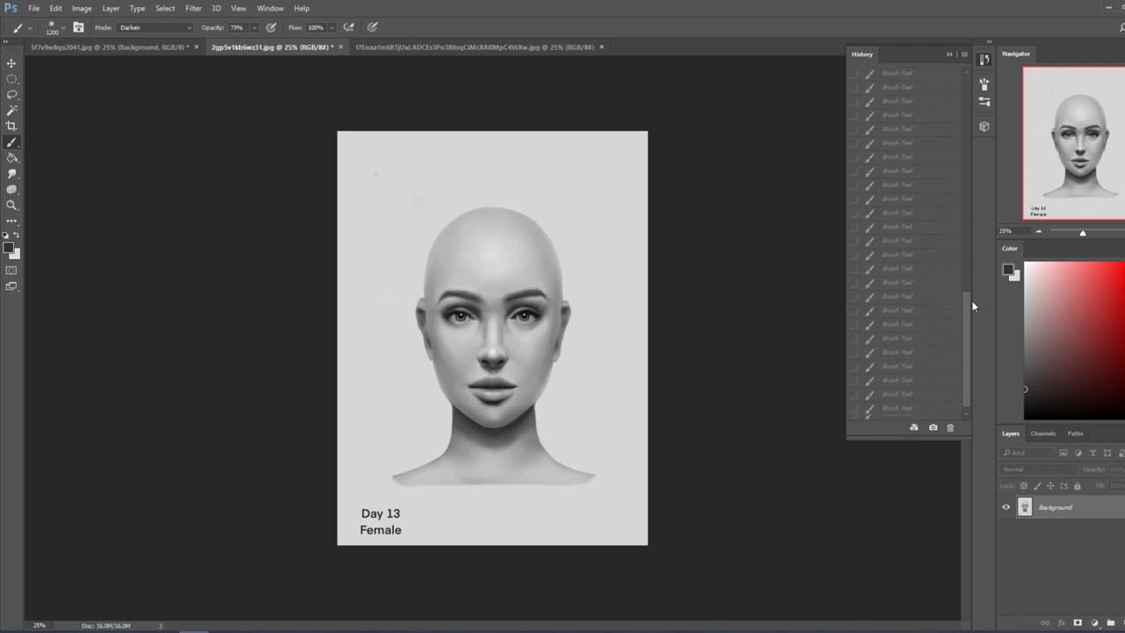
left_click(887, 413)
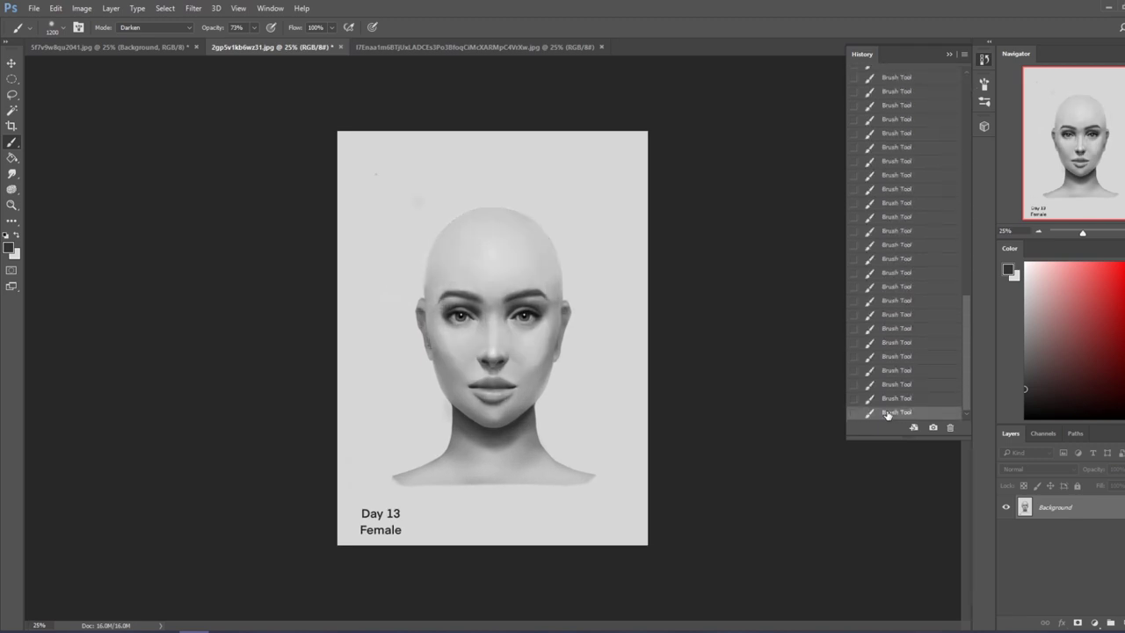
Close the Day 13 study saving it as JPEG, then close the Day 7 sketch.
right_click(1072, 508)
left_click(343, 49)
left_click(340, 47)
left_click(497, 239)
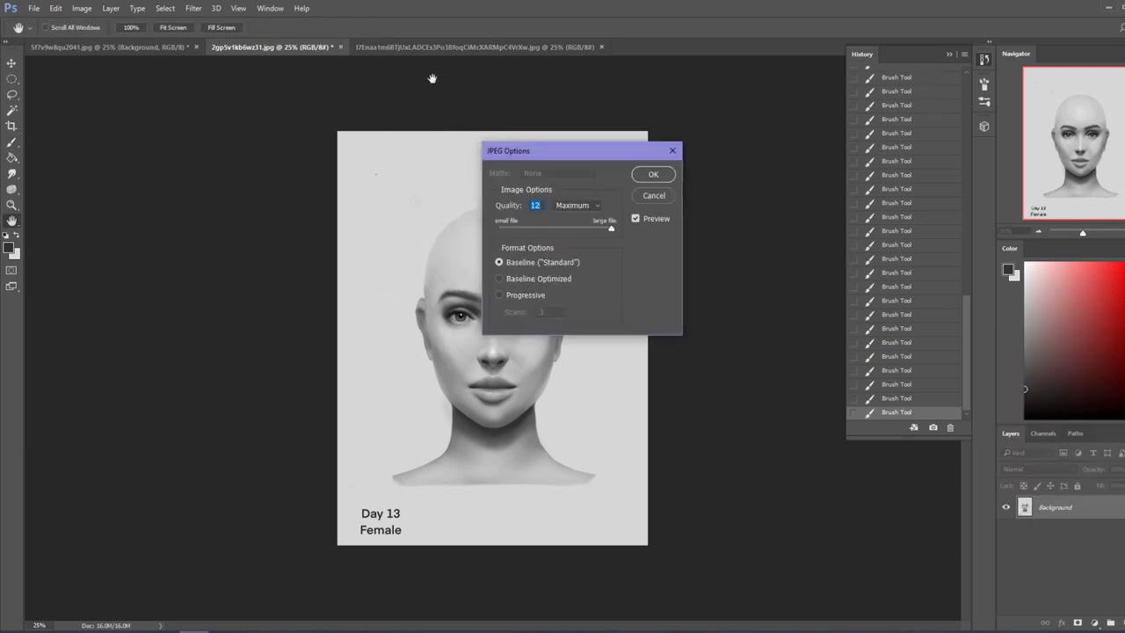
left_click(654, 180)
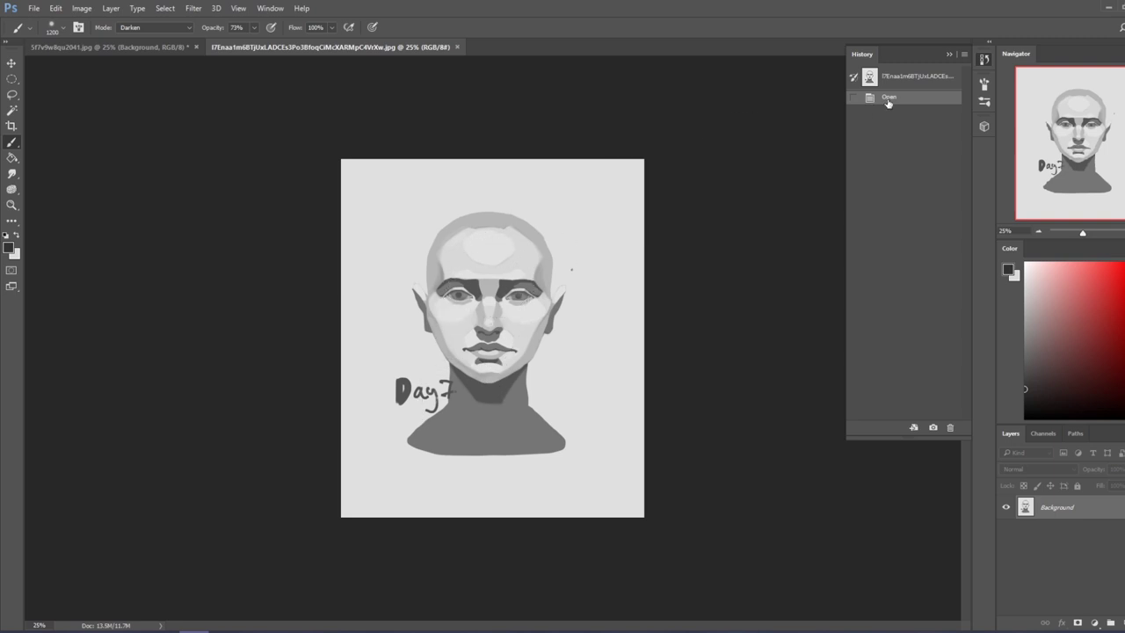
left_click(952, 55)
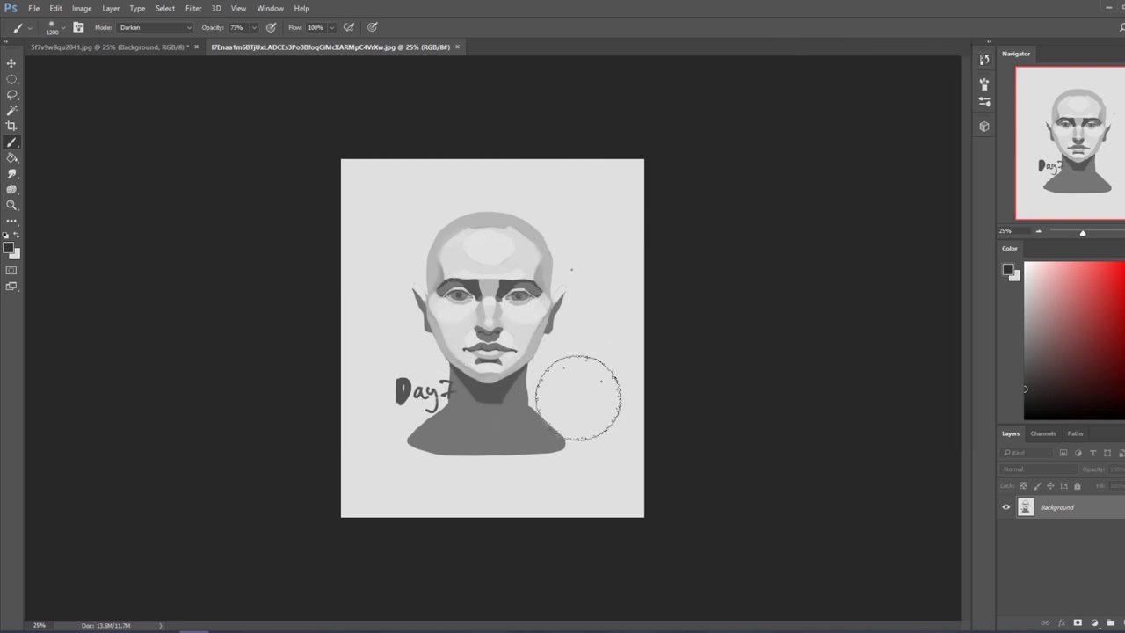
left_click(458, 46)
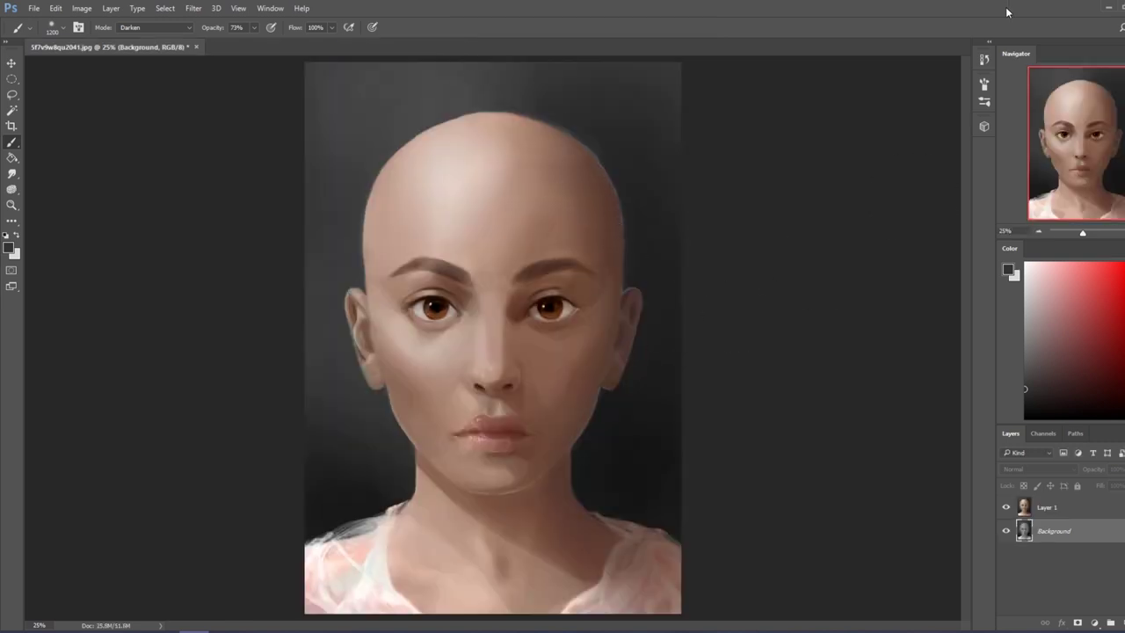
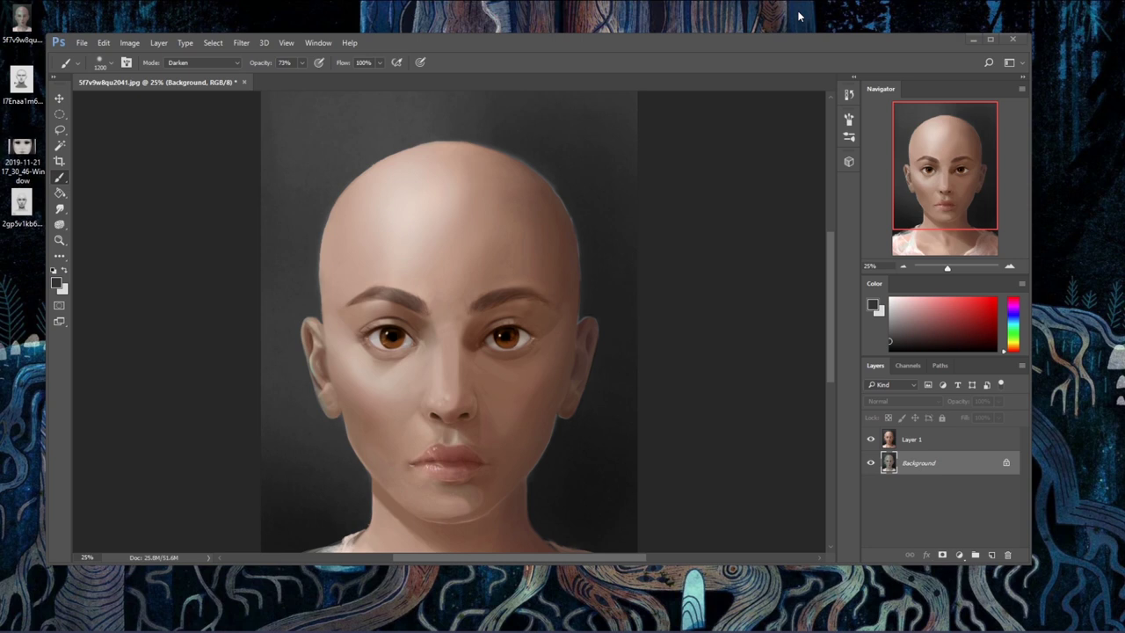
Maximize Photoshop, zoom out to fit the whole portrait, shrink the brush, then switch to the browser.
left_click(990, 39)
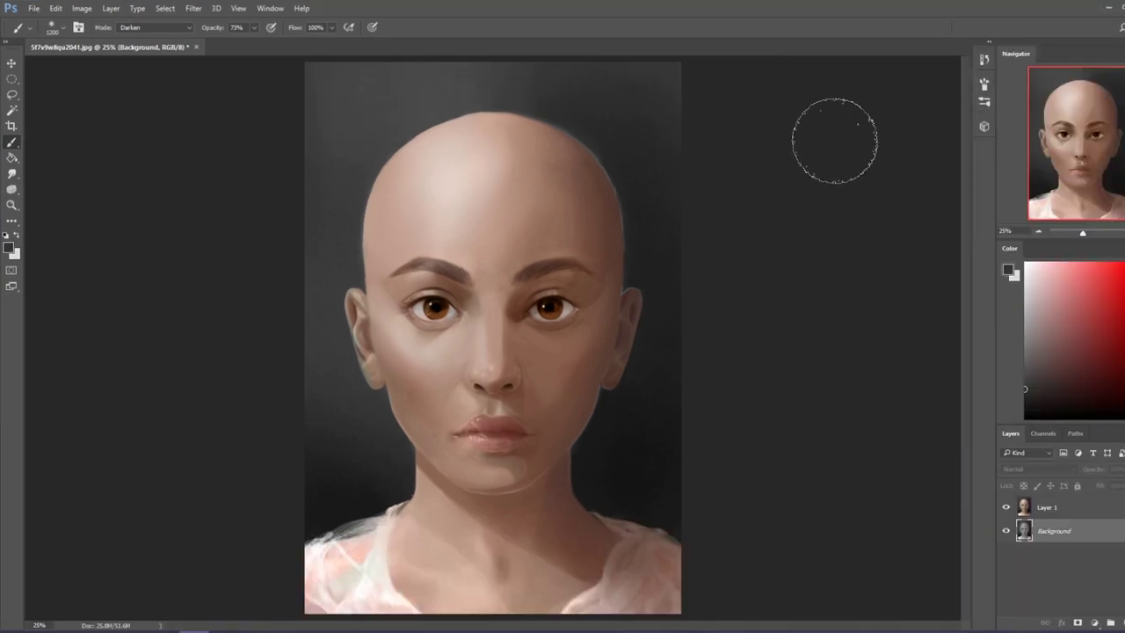
key("ctrl+minus")
key("bracketleft")
key("bracketleft")
key("bracketleft")
key("bracketleft")
key("bracketleft")
key("bracketleft")
key("bracketleft")
key("bracketleft")
key("bracketleft")
key("bracketleft")
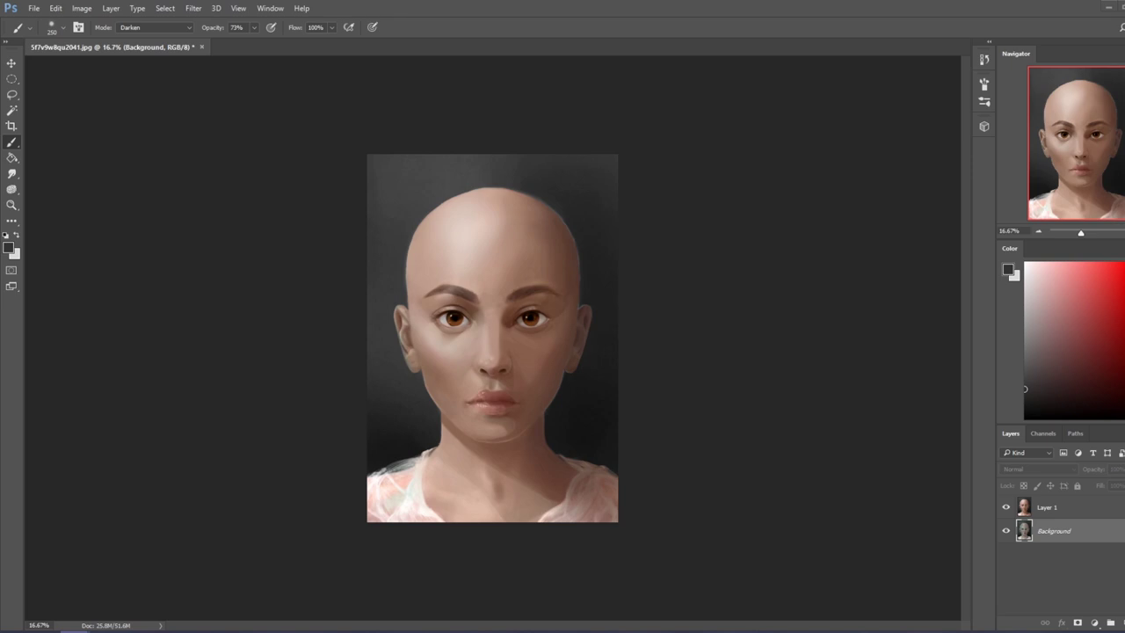
key("alt+Tab")
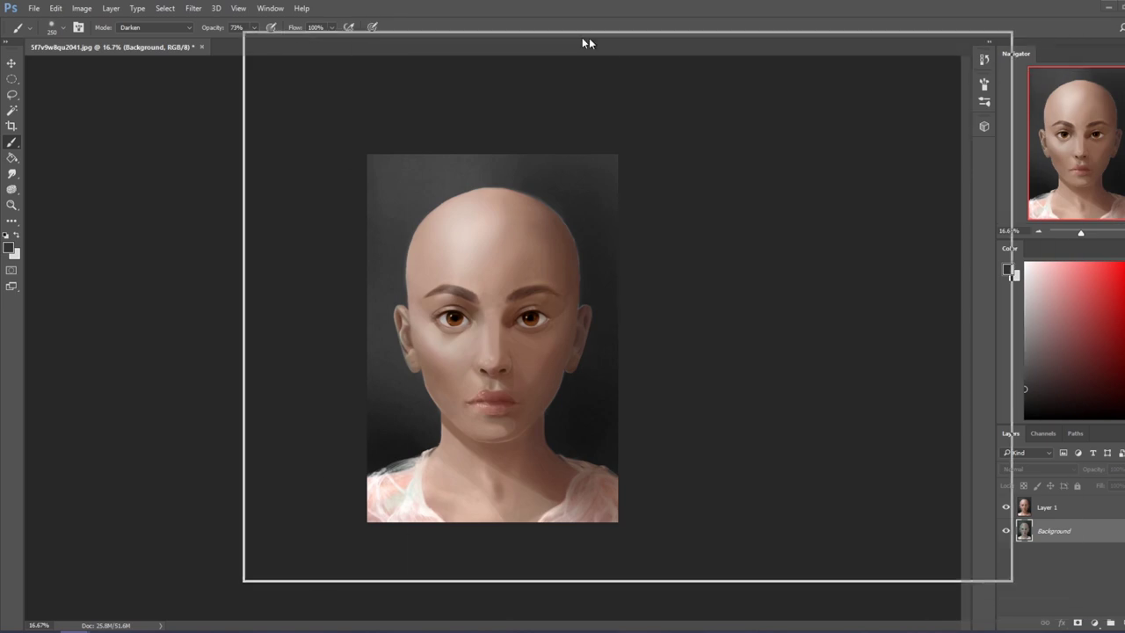
Open the site's Reddit social link in a new tab, then return to the istebrak.com homepage tab.
right_click(846, 232)
left_click(859, 239)
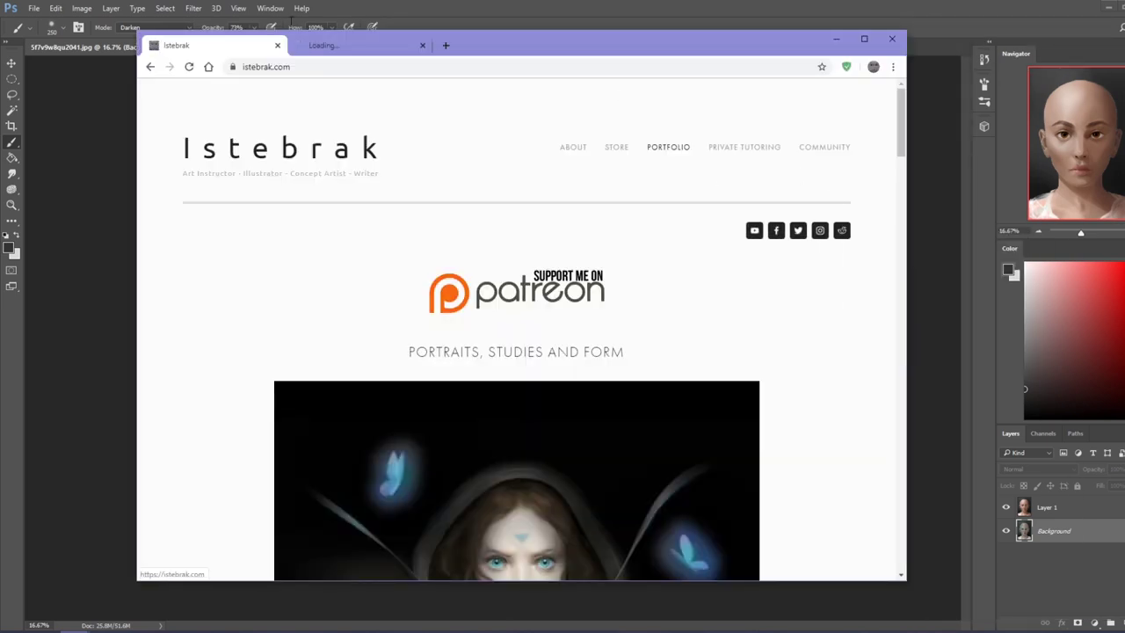
left_click(356, 49)
left_click(237, 48)
Check the system clock and calendar, then close it and return to the browser.
key("super+alt+d")
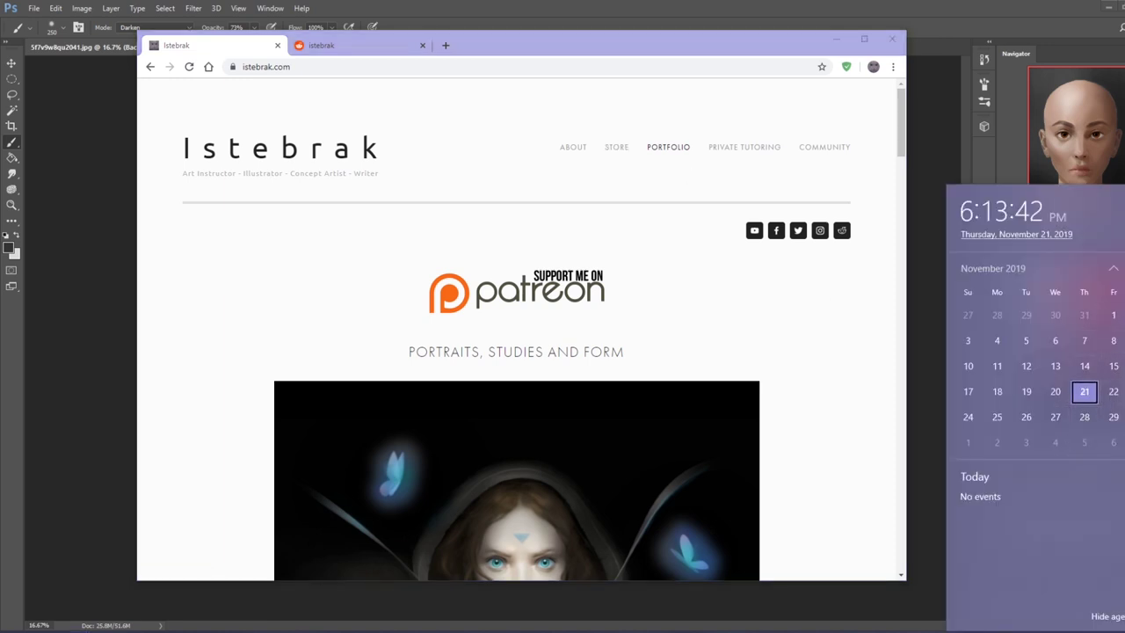
scroll(1087, 369, "down", 1)
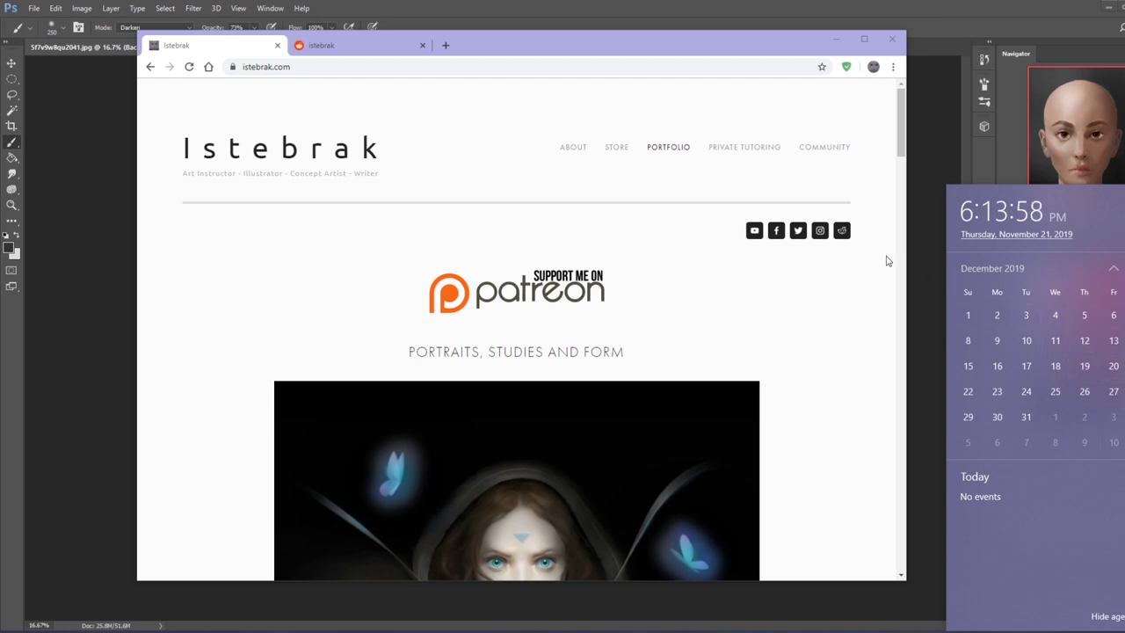
left_click(749, 50)
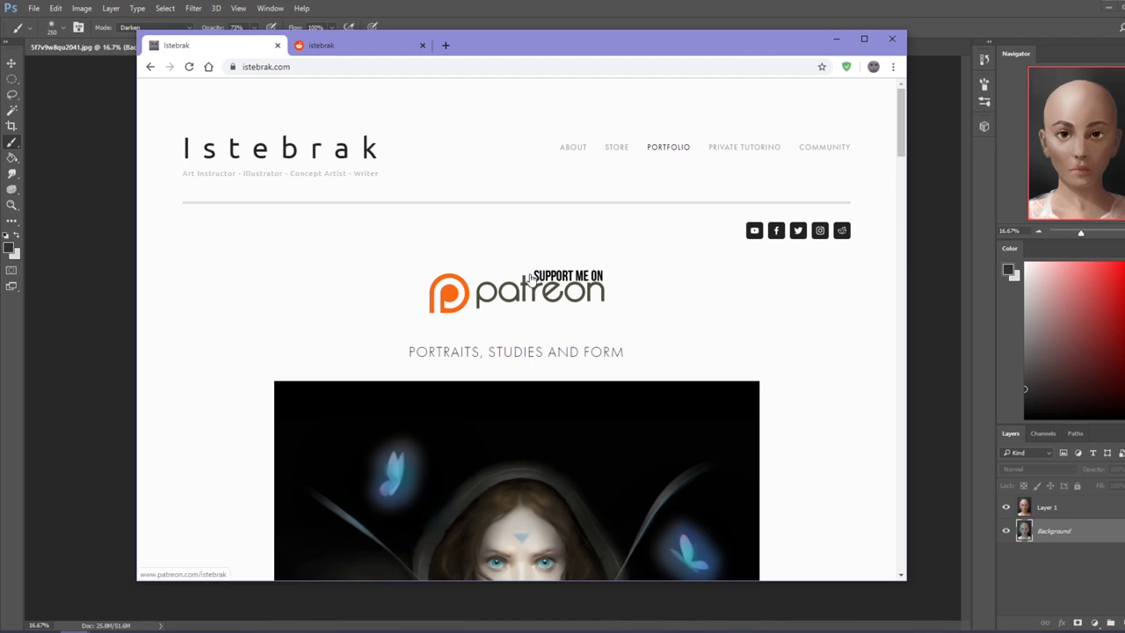
Open Istebrak's Patreon page and expand all membership tiers down to the $20 Apprentice level.
left_click(530, 277)
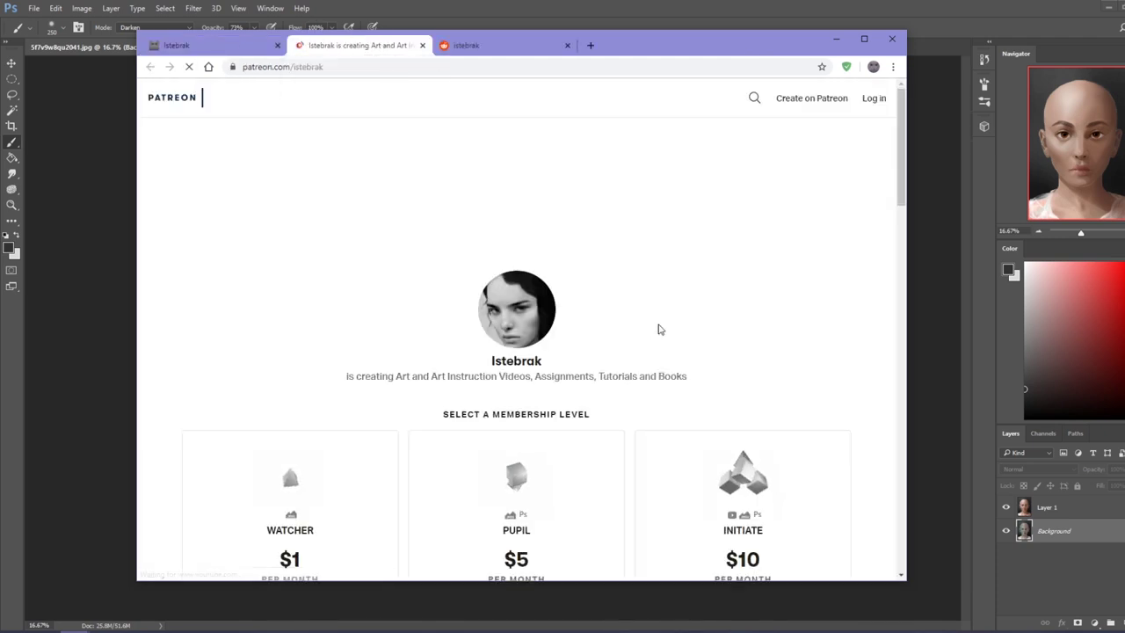
scroll(841, 371, "down", 3)
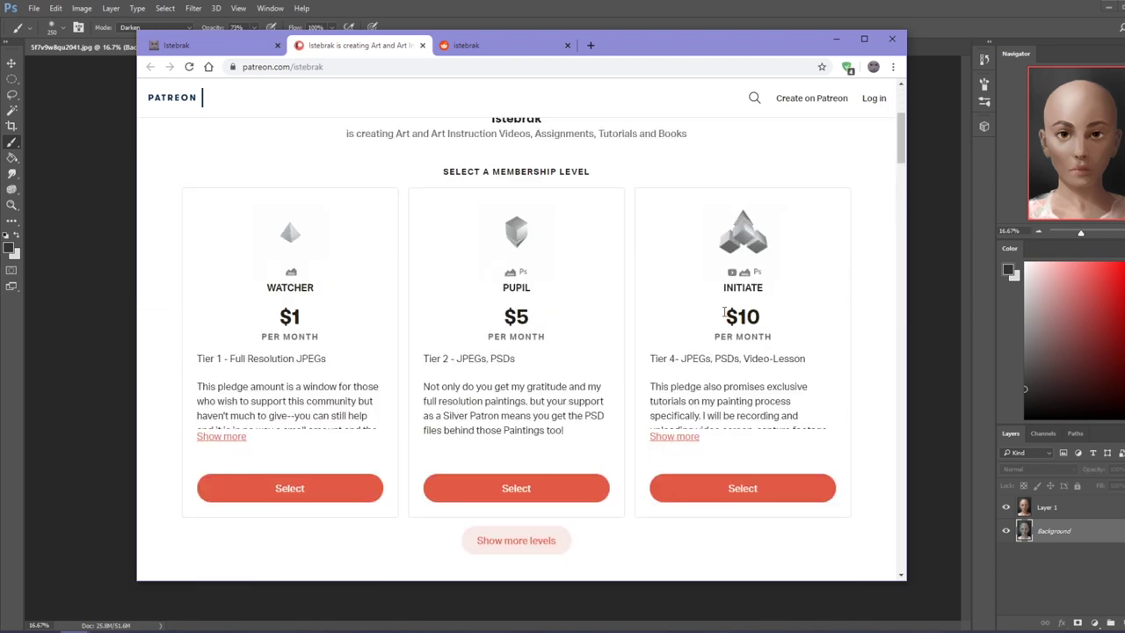
scroll(830, 351, "down", 3)
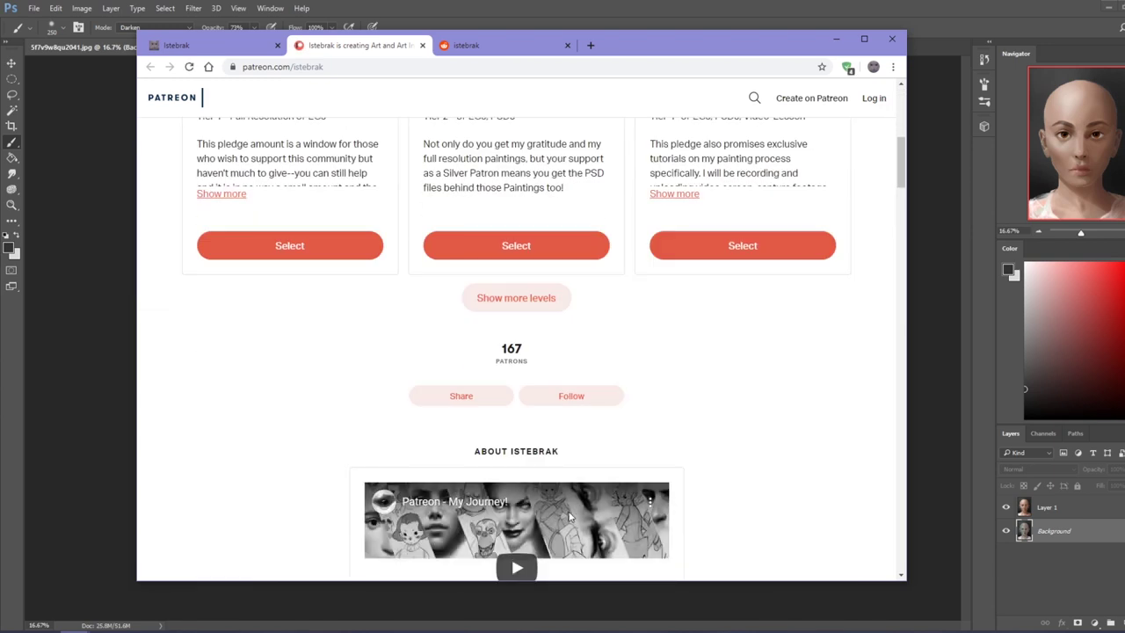
left_click(546, 303)
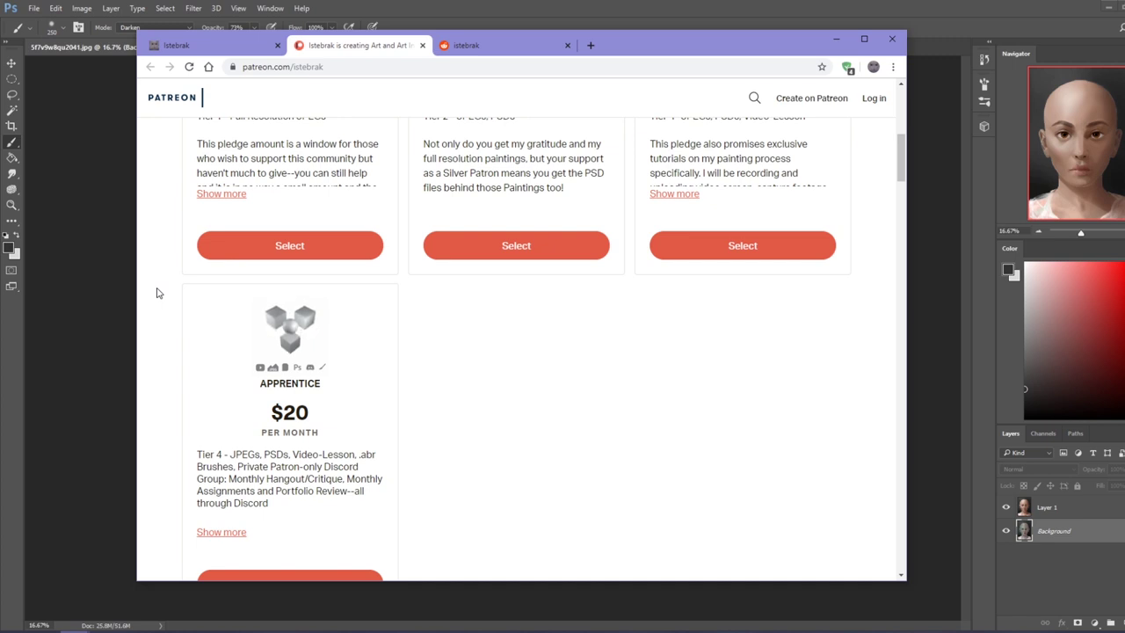
Browse r/istebrak and its PortraitStudio post, then return to the istebrak.com tab with the calendar open.
left_click(502, 46)
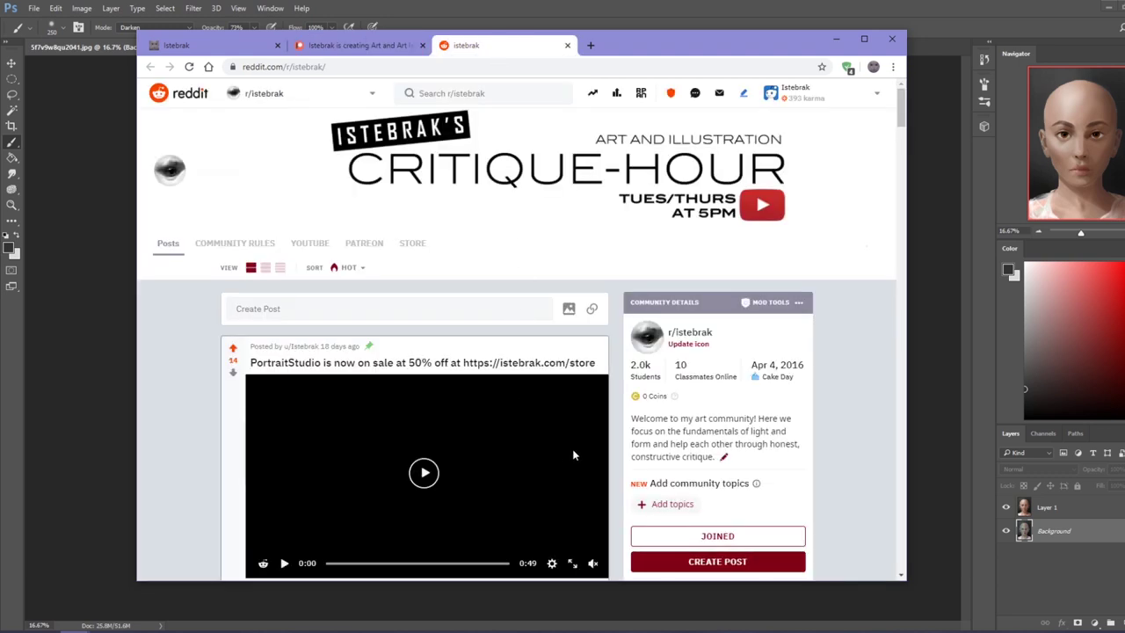
left_click(607, 366)
left_click(149, 68)
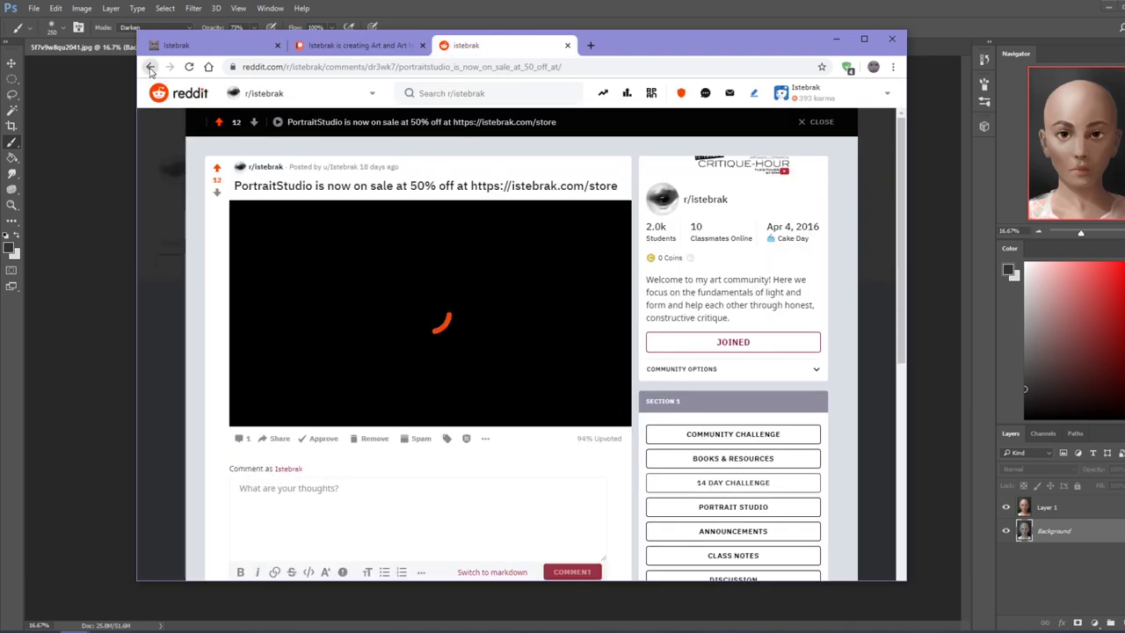
scroll(431, 369, "down", 5)
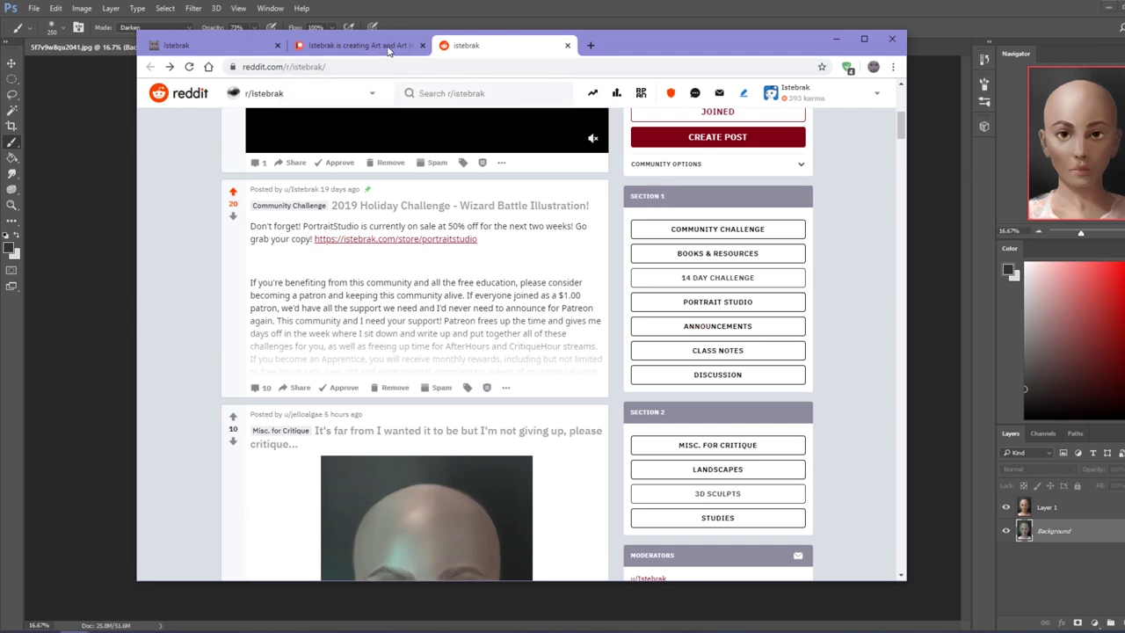
left_click(214, 45)
left_click(1089, 631)
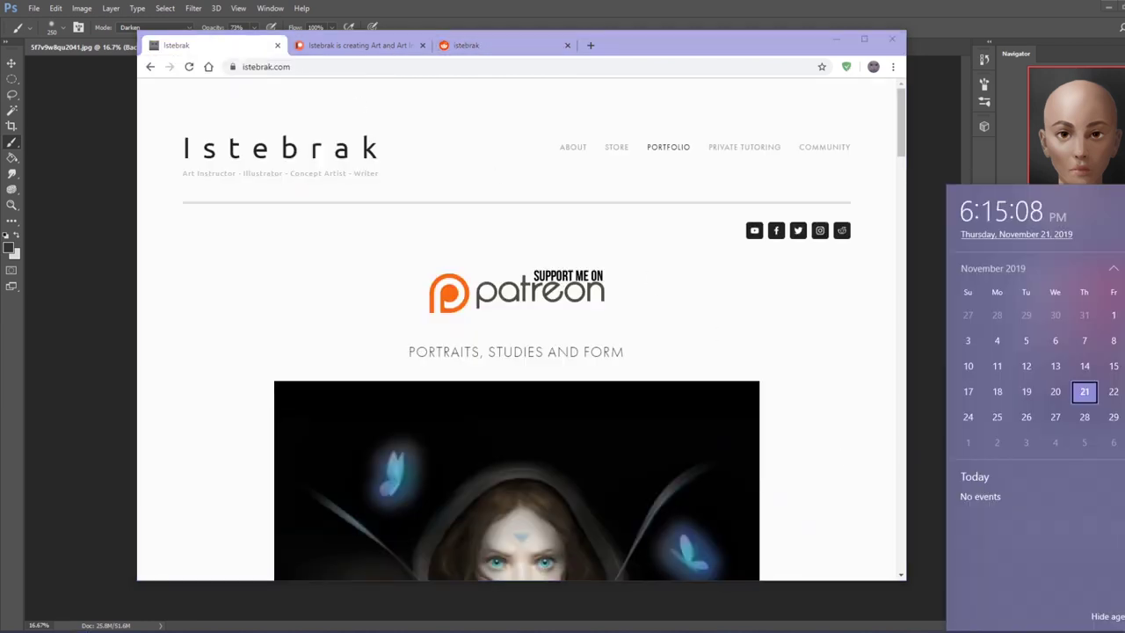